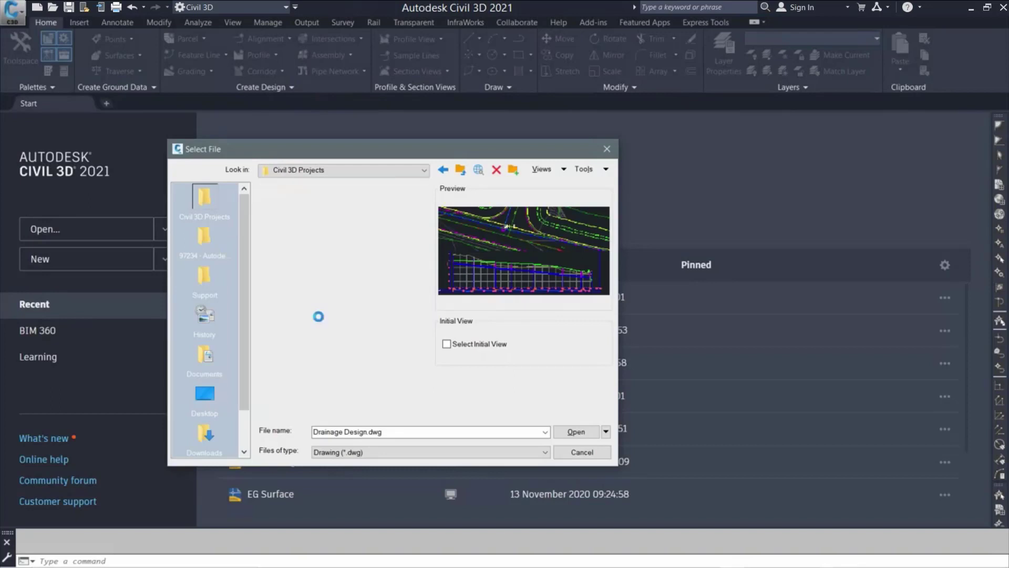
- Open Drainage Design.dwg from the 04 Design Models folder and make the plan view viewport active
double_click(313, 266)
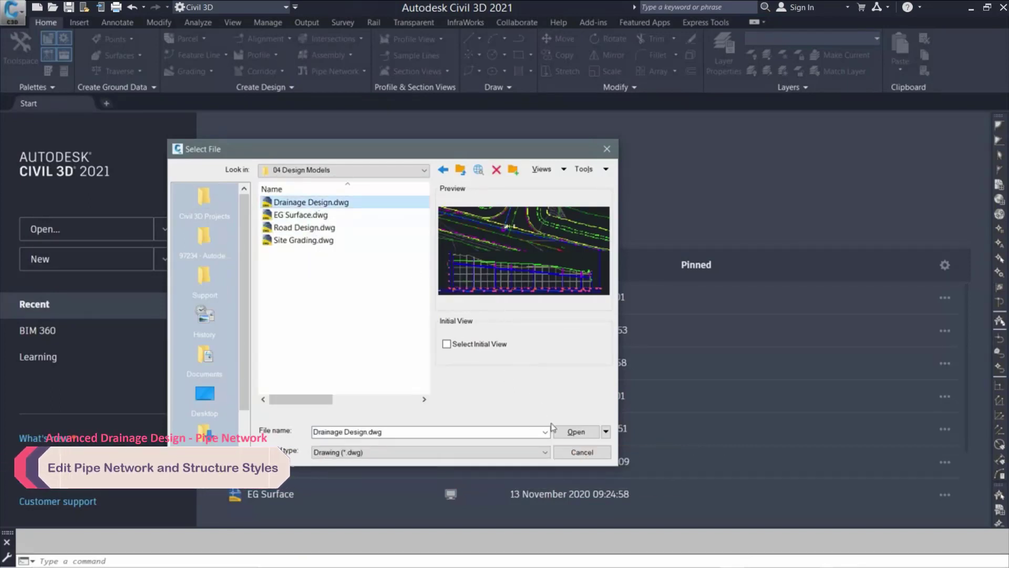
left_click(570, 431)
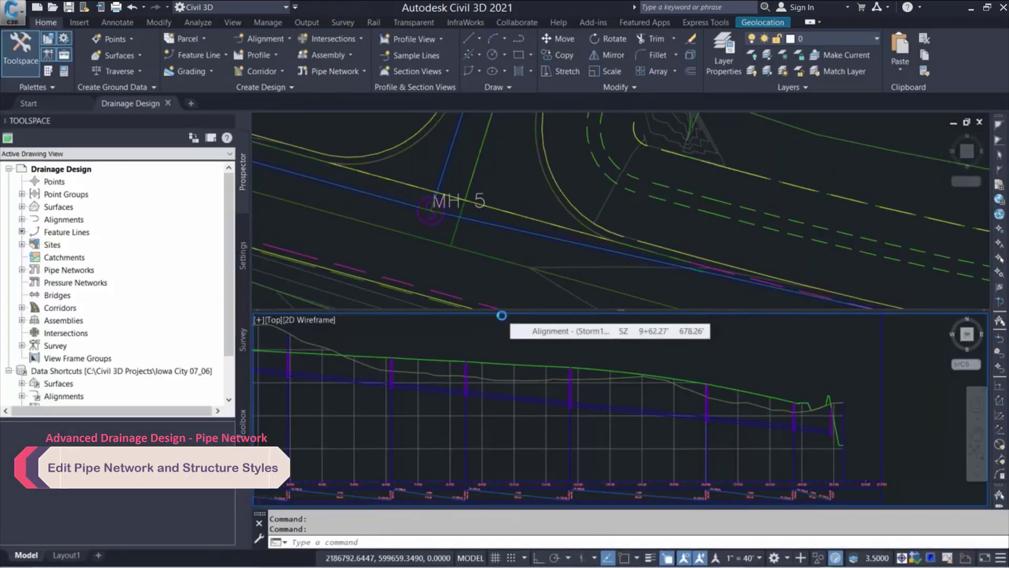
left_click(450, 269)
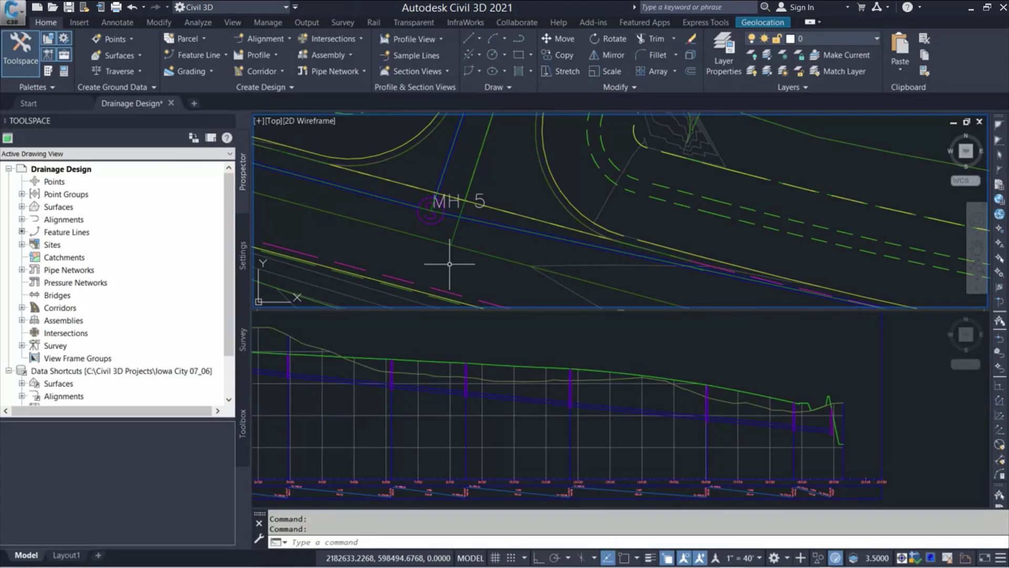
- Move manhole MH 5 in the plan view to a free spot southeast of its alignment corner
left_click(574, 356)
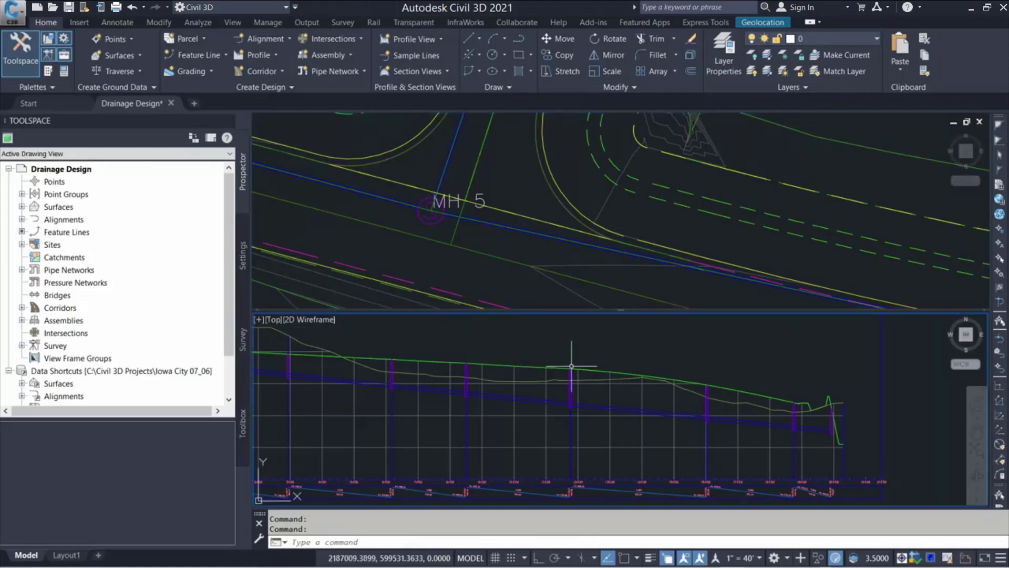
scroll(574, 391, "up", 4)
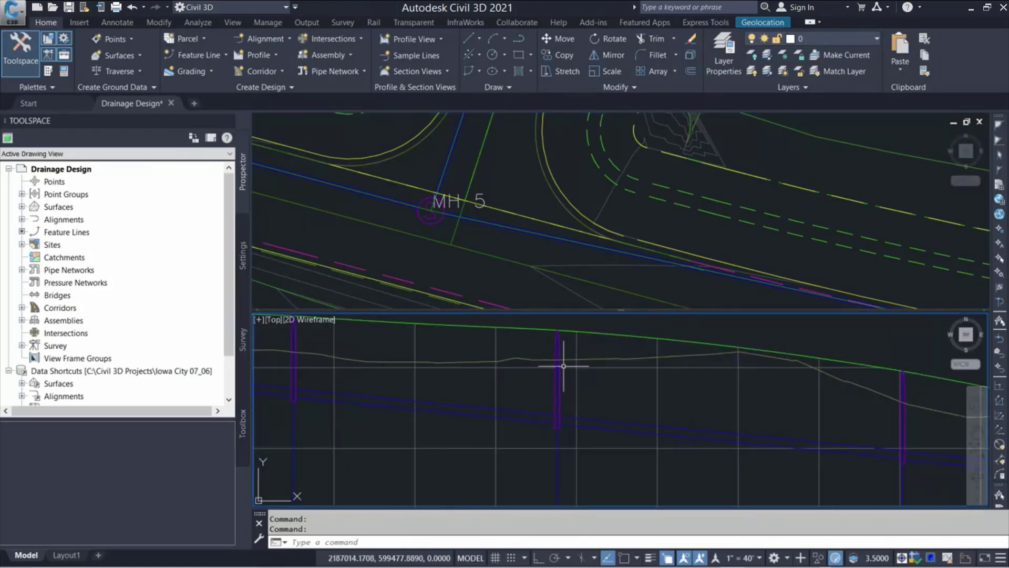
mouse_move(563, 366)
middle_mouse_down()
mouse_move(568, 439)
mouse_move(563, 391)
middle_mouse_up()
scroll(575, 393, "up", 2)
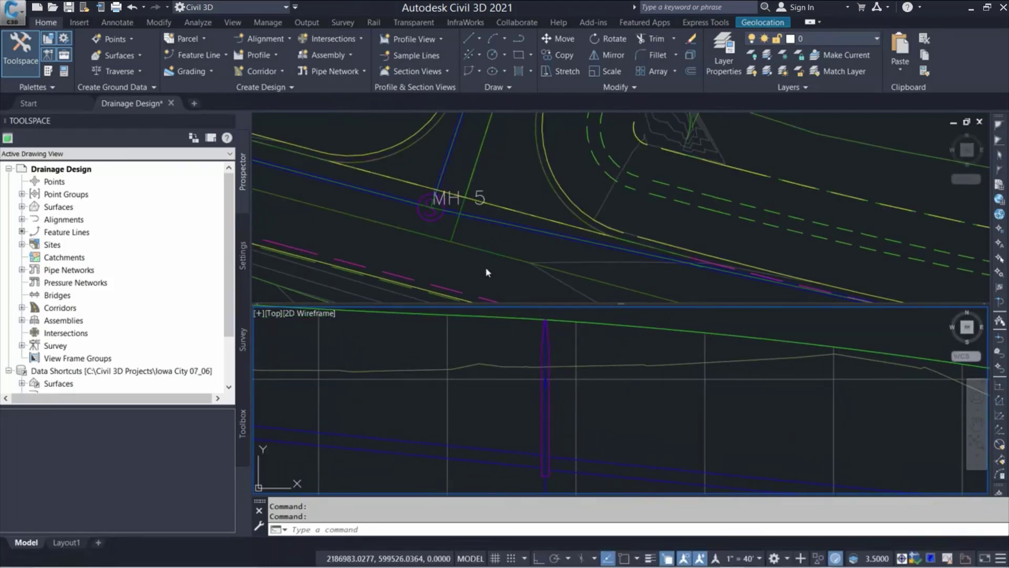
left_click(484, 242)
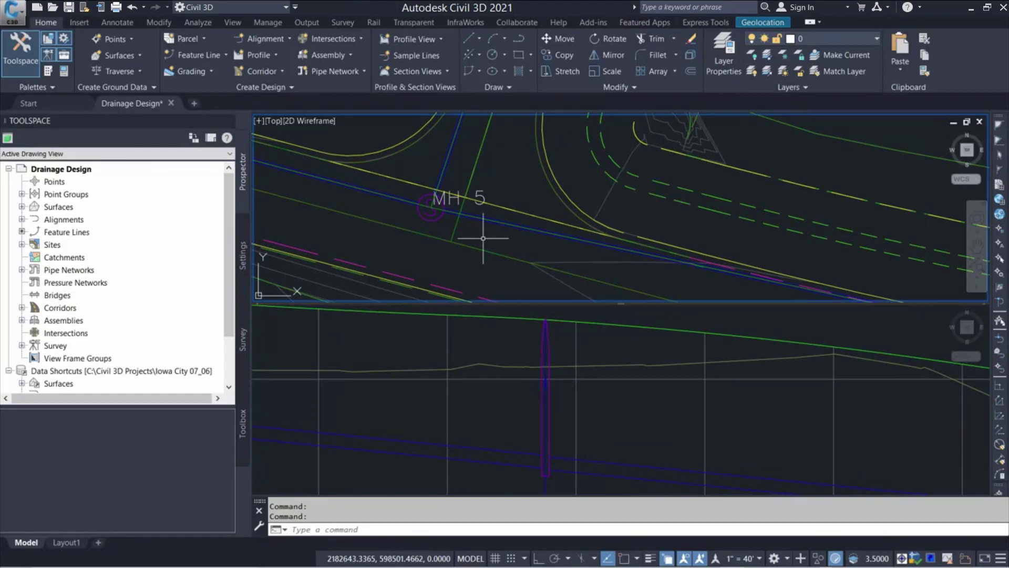
mouse_move(434, 222)
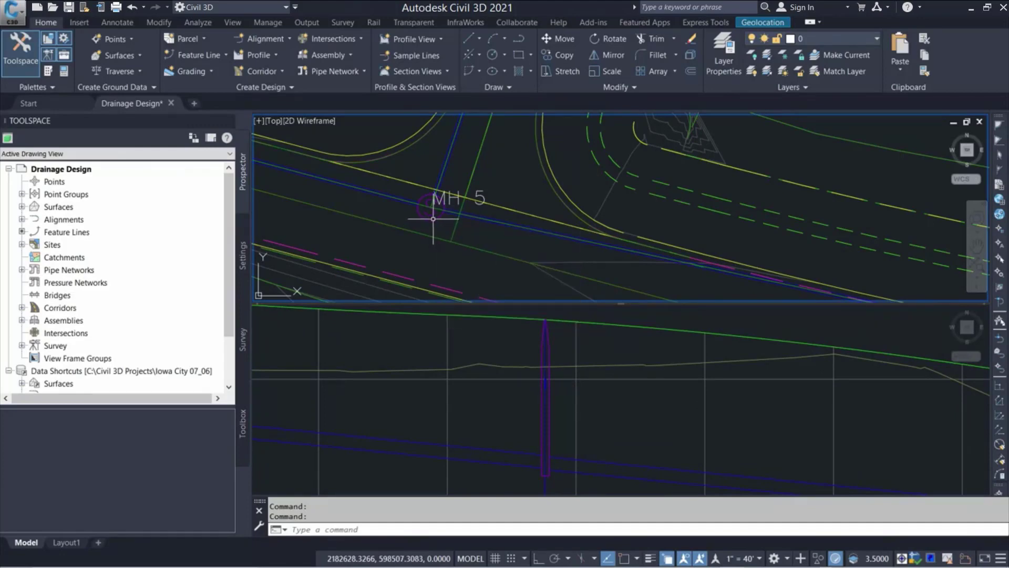
left_click(433, 219)
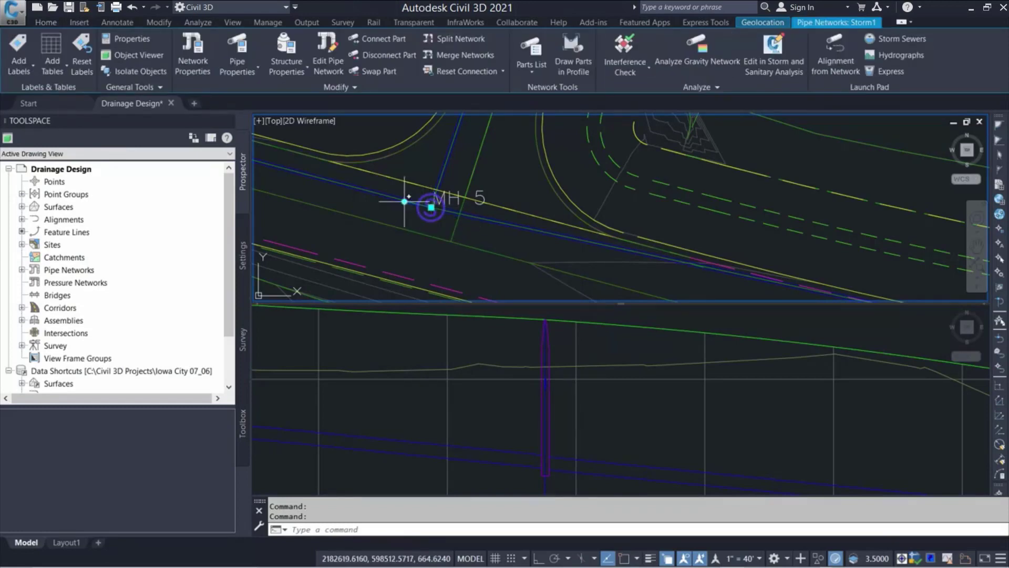
left_click(431, 208)
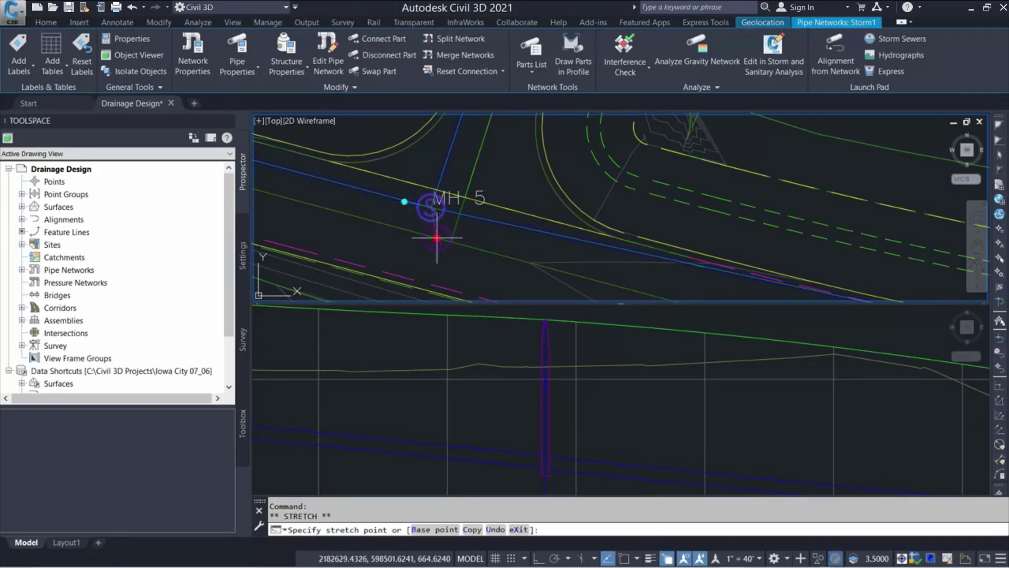
left_click(511, 279)
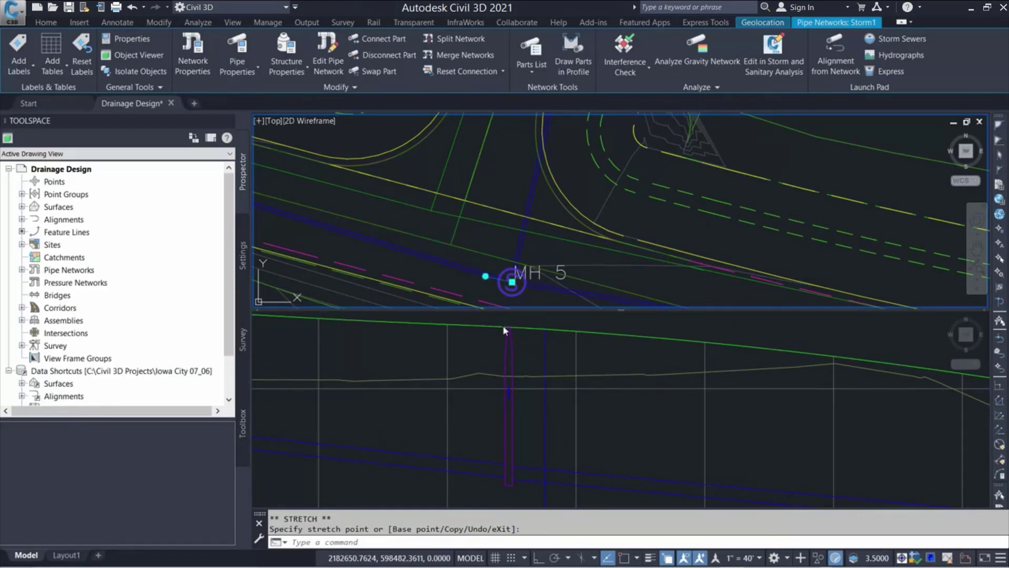
- Move manhole MH 5 back onto the alignment corner using an endpoint snap, and clear the selection
left_click(512, 282)
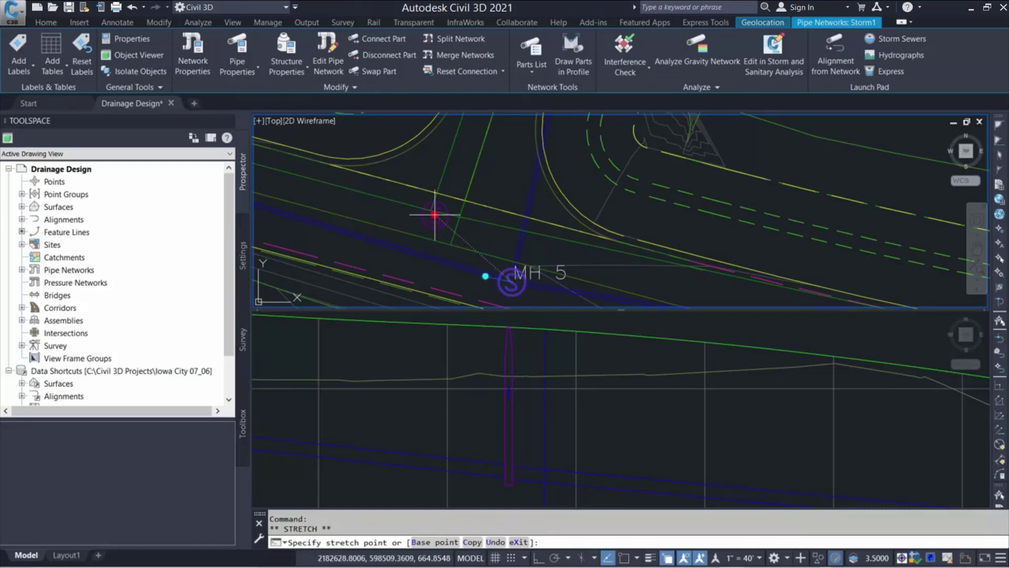
type("end")
key("space")
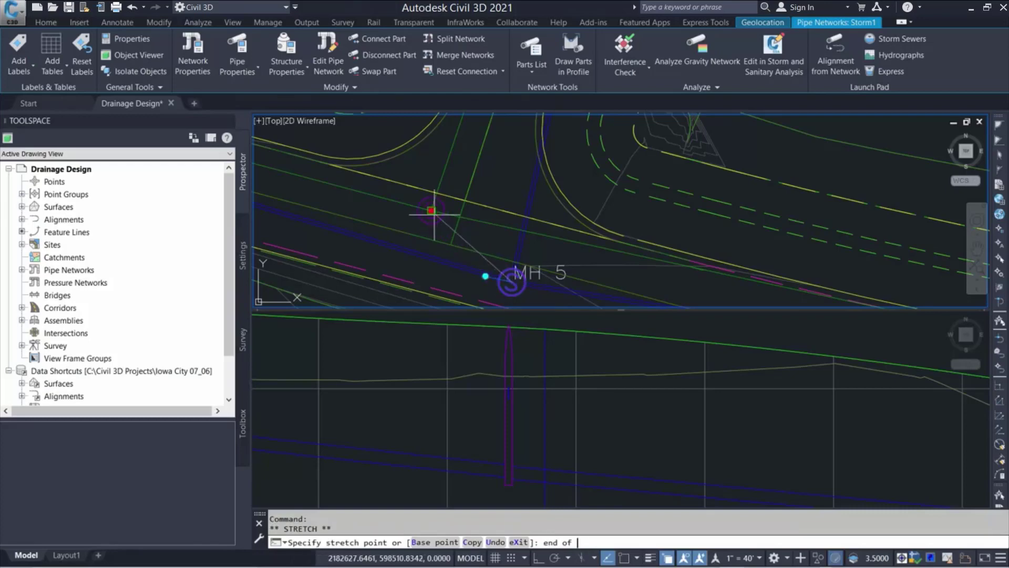
left_click(434, 214)
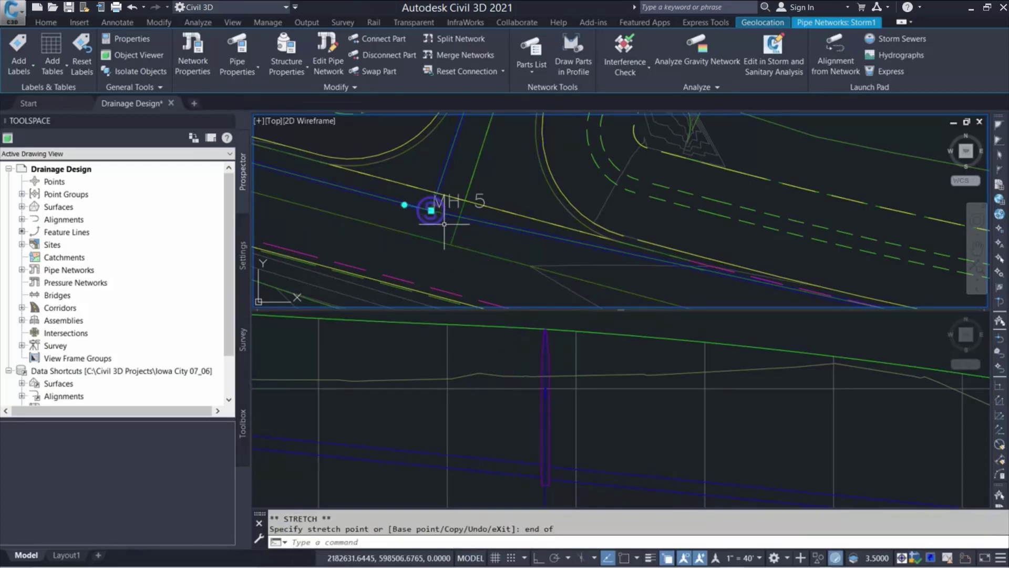
key("Escape")
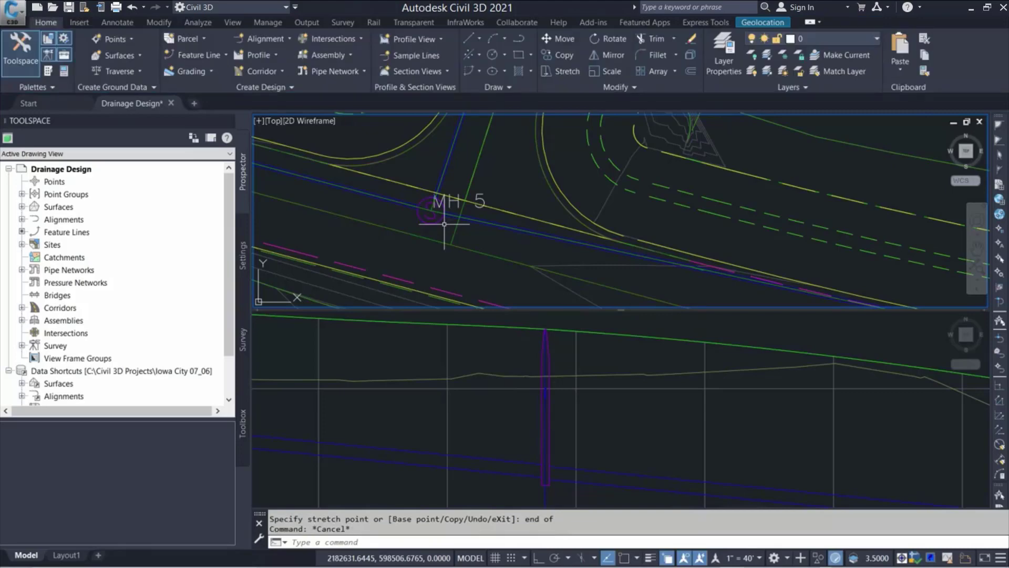
key("Escape")
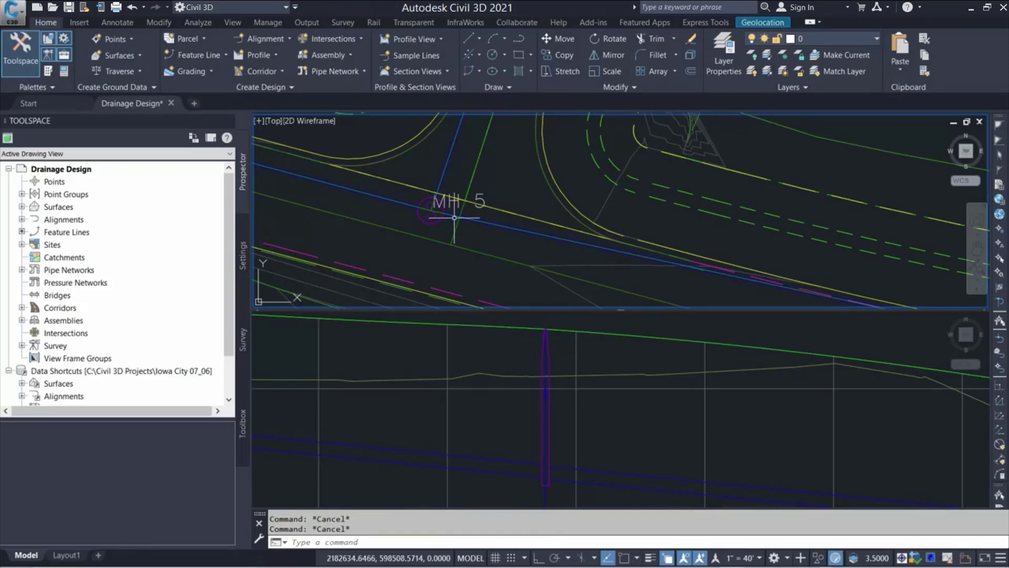
- Try to move pipe P 4, between MH 5 and MH 4, sideways by its midpoint grip
left_click(454, 217)
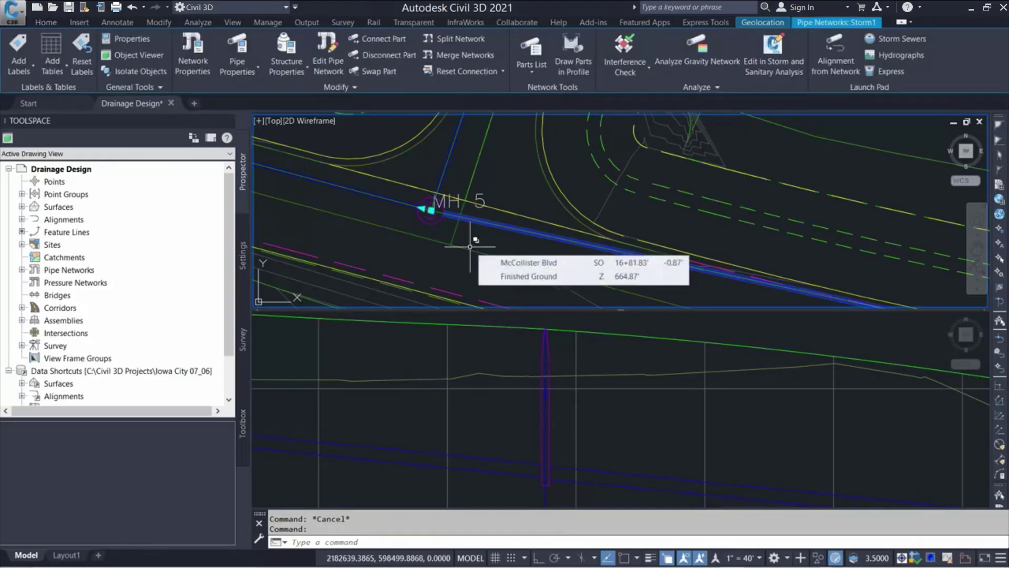
scroll(468, 236, "down", 4)
scroll(596, 231, "up", 2)
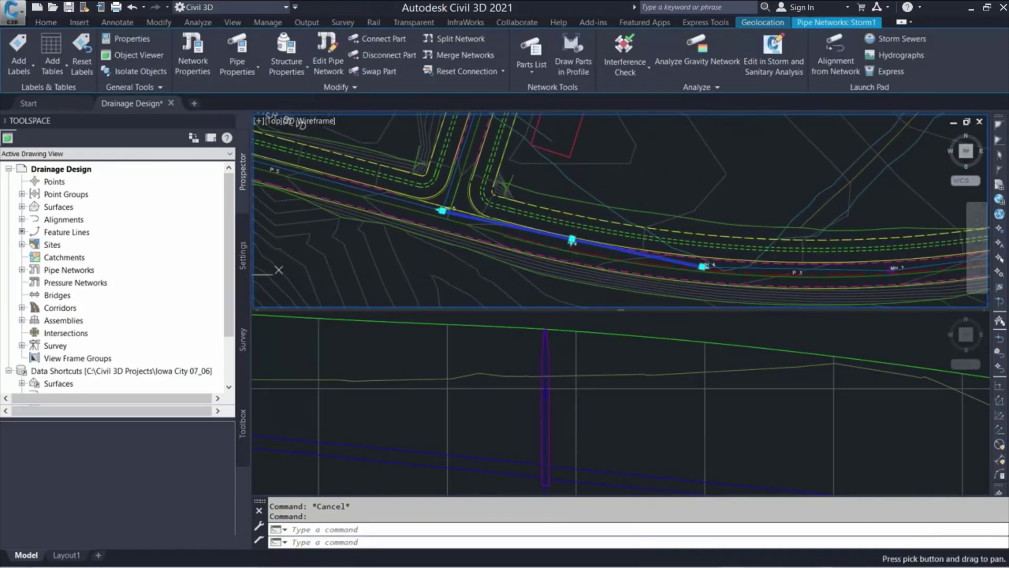
left_click(566, 232)
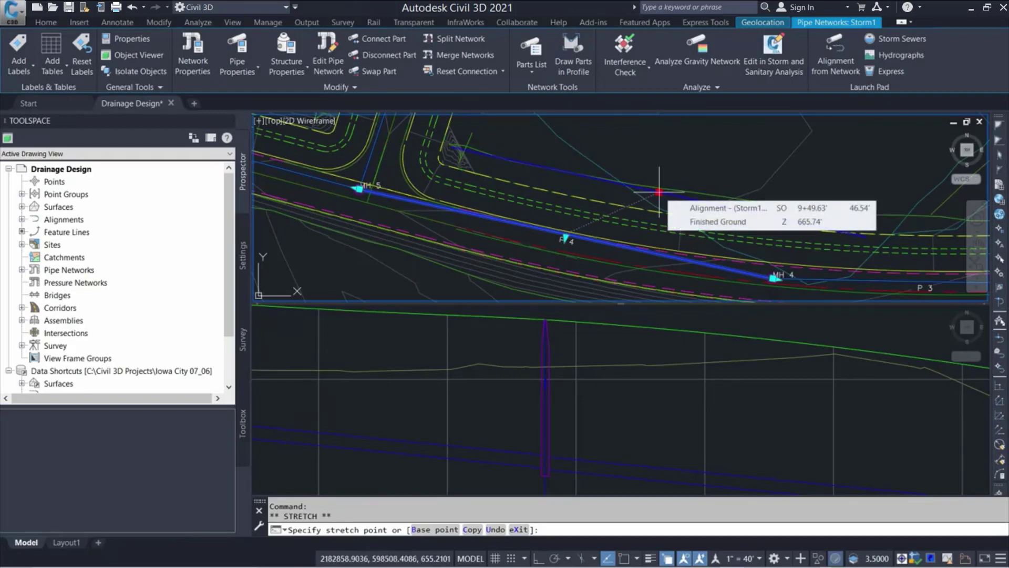
key("Escape")
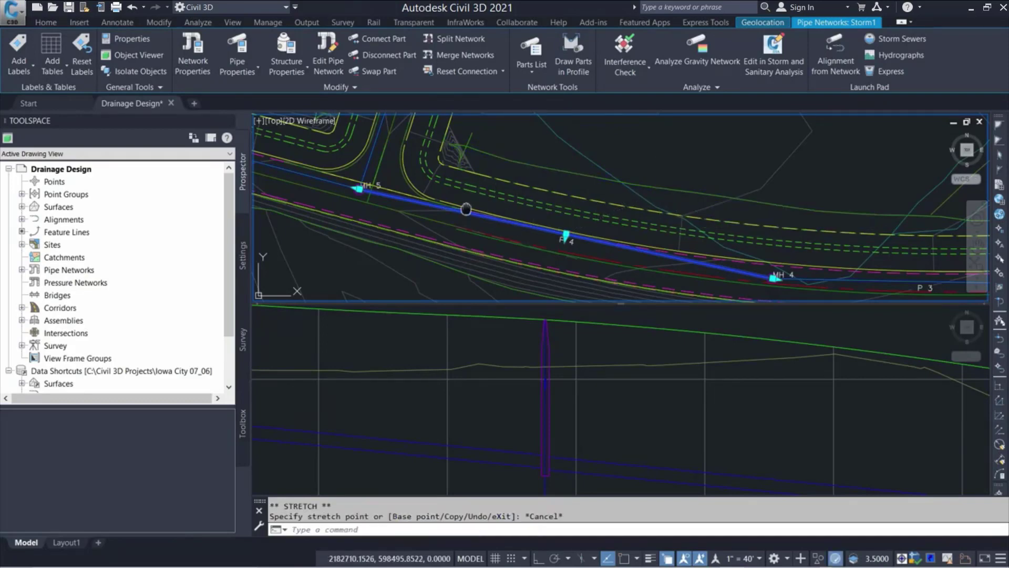
- Add the Dynamic Input toggle to the status bar and turn Dynamic Input on, with pipe P 4 still selected
middle_click_drag(464, 210, 535, 239)
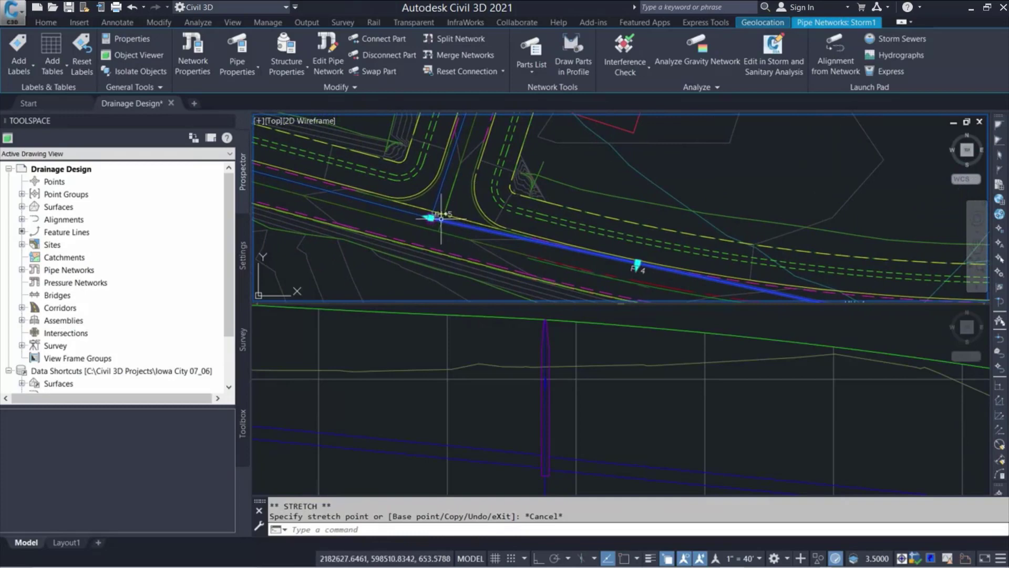
scroll(627, 270, "up", 2)
middle_click_drag(646, 270, 513, 236)
scroll(504, 244, "up", 3)
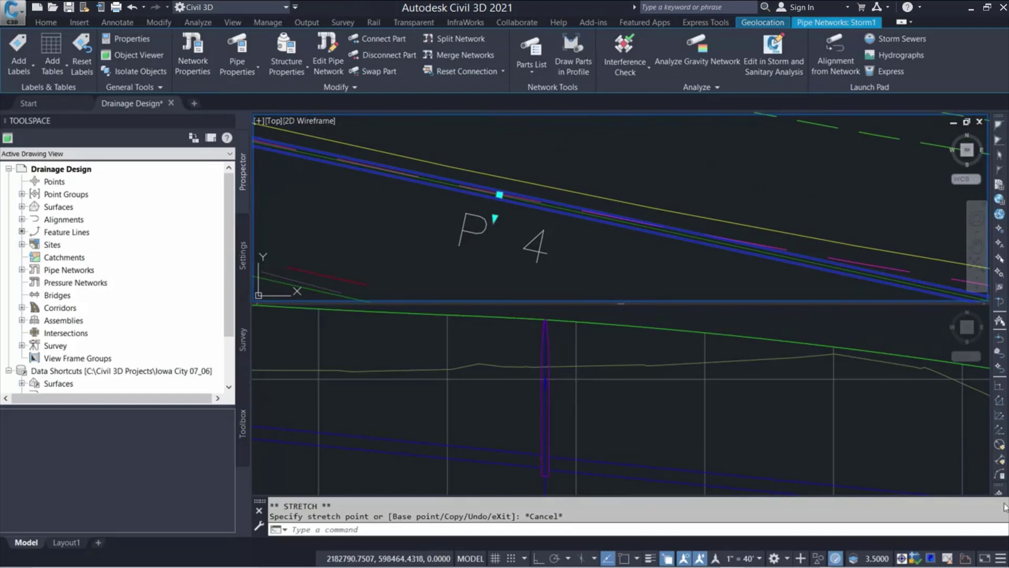
left_click(1000, 559)
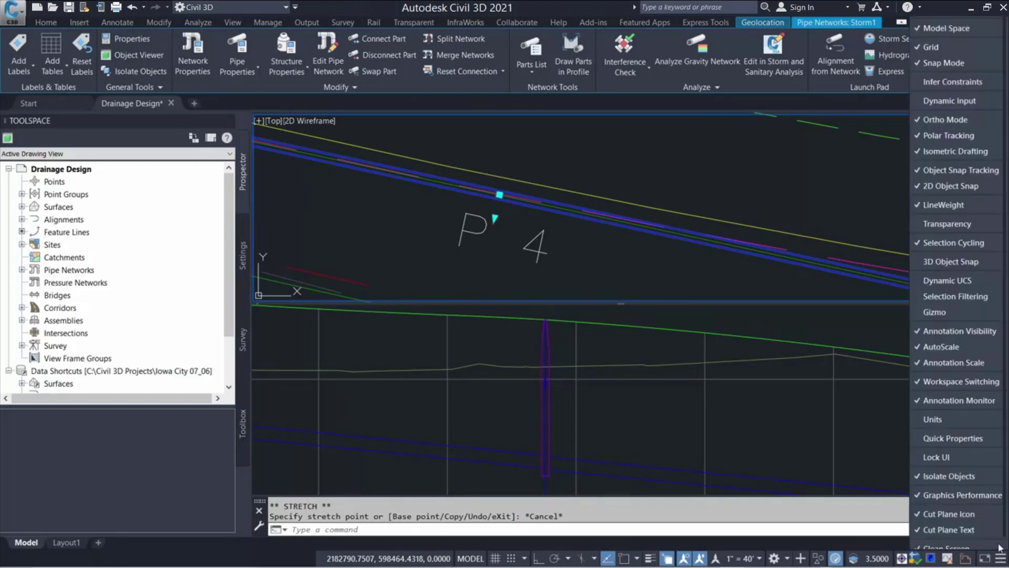
left_click(949, 100)
left_click(522, 549)
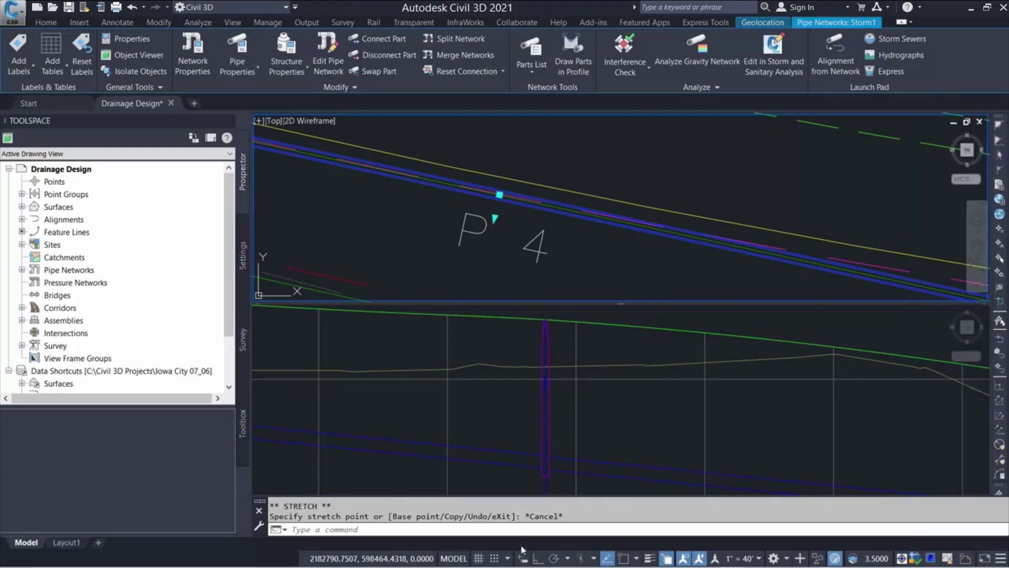
left_click(522, 558)
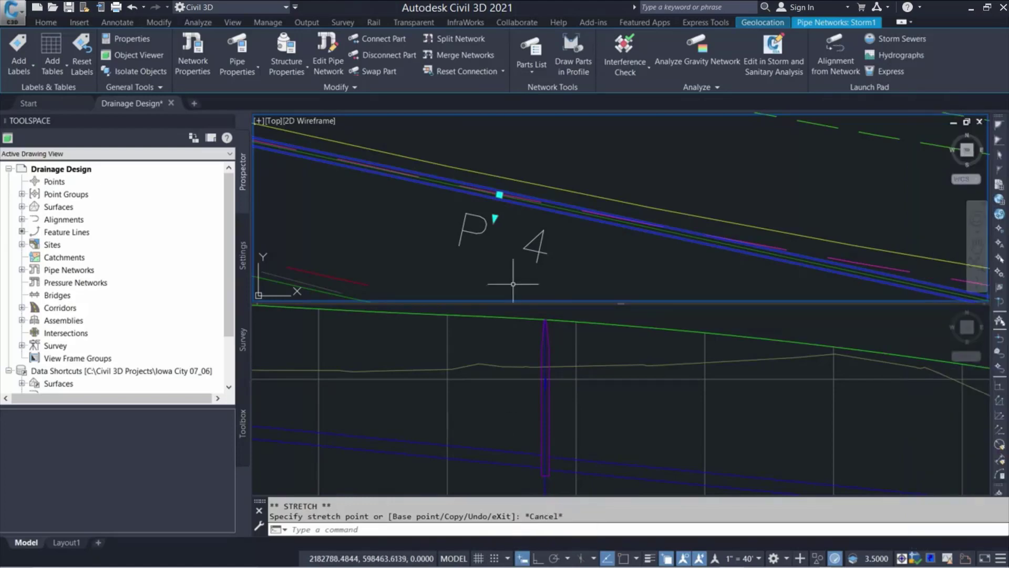
- Try to resize pipe P 4 with the diameter grip beside its midpoint, and clear the selection
left_click(494, 217)
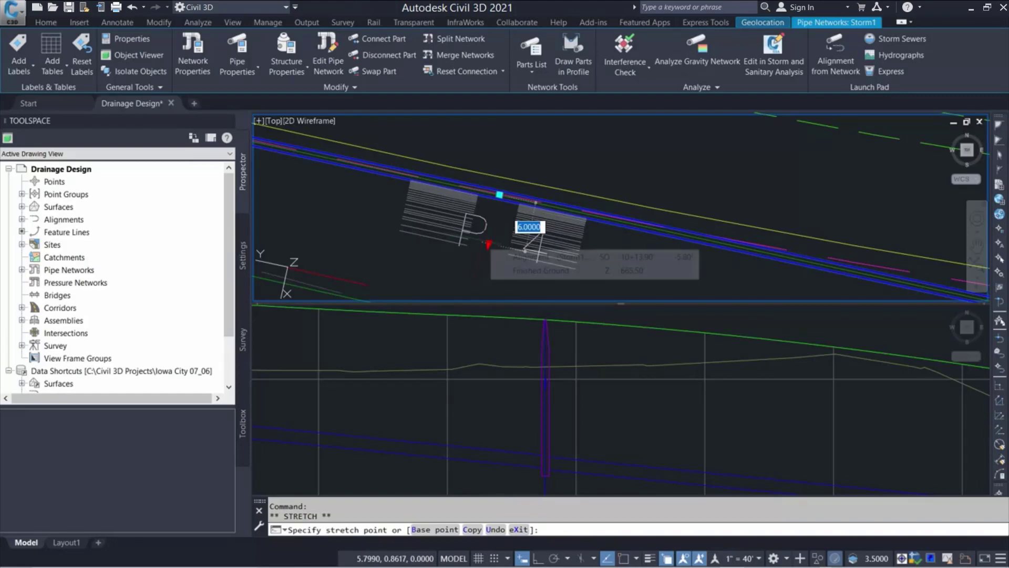
key("Escape")
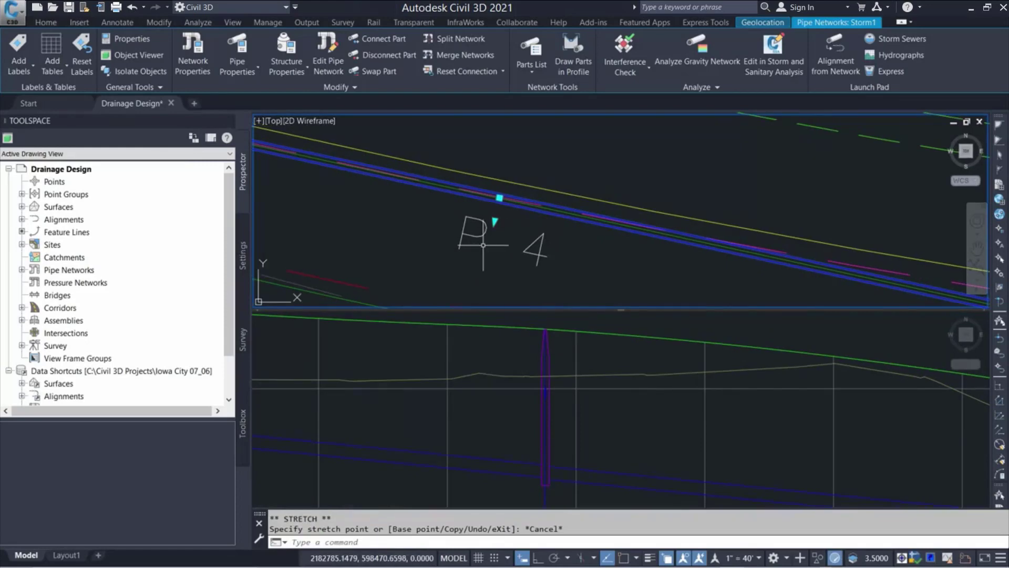
key("Escape")
- Pull the end of pipe P 4 away from manhole MH 5 along the pipe's direction so it disconnects
scroll(402, 222, "down", 2)
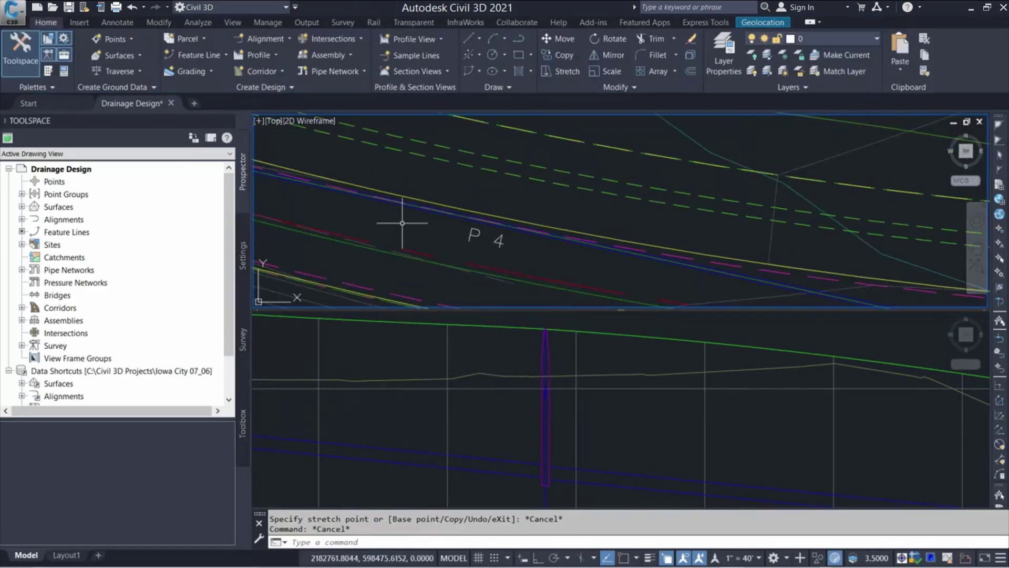
middle_click_drag(402, 223, 941, 315)
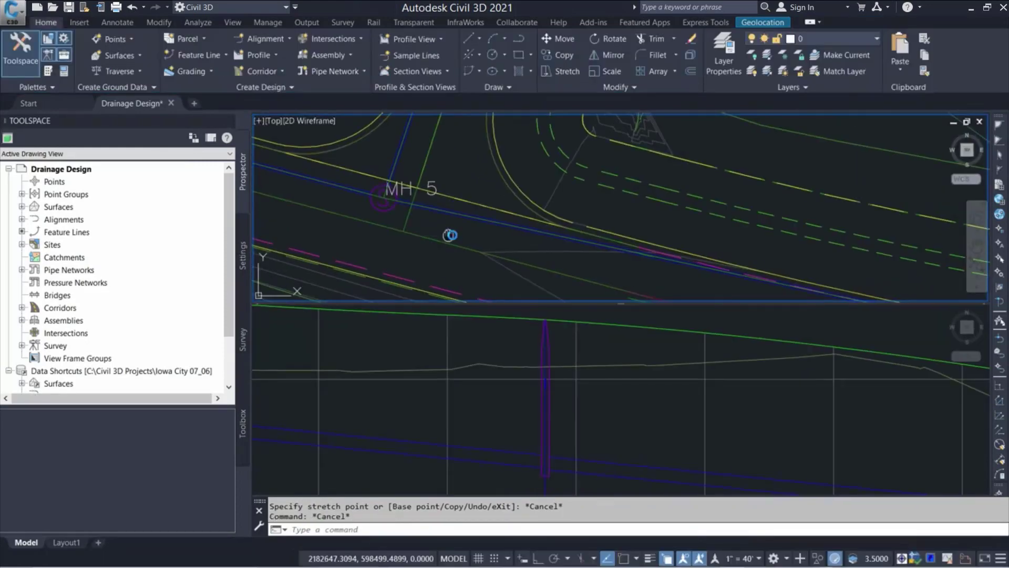
middle_click_drag(450, 235, 544, 256)
scroll(516, 225, "up", 2)
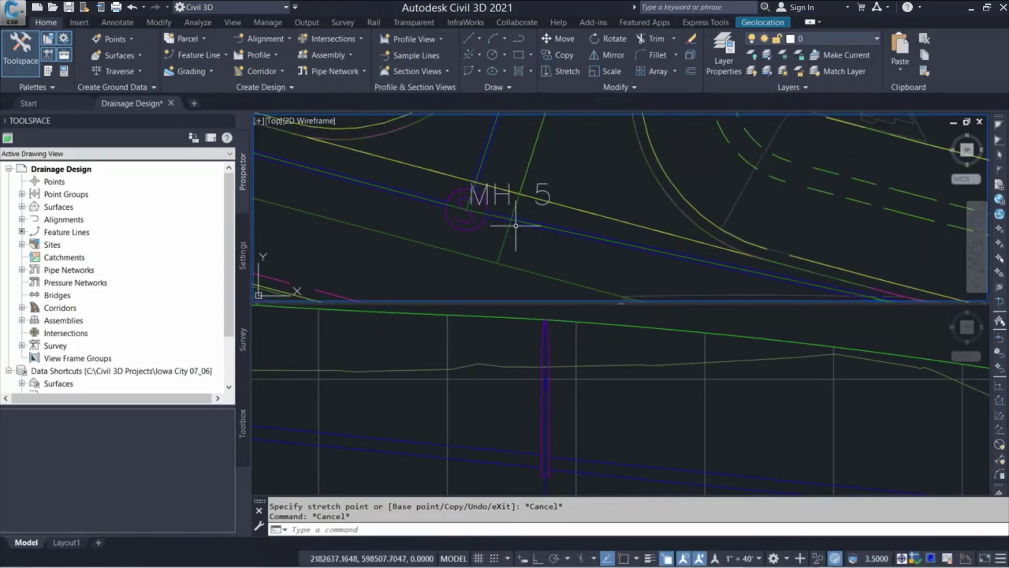
left_click(516, 225)
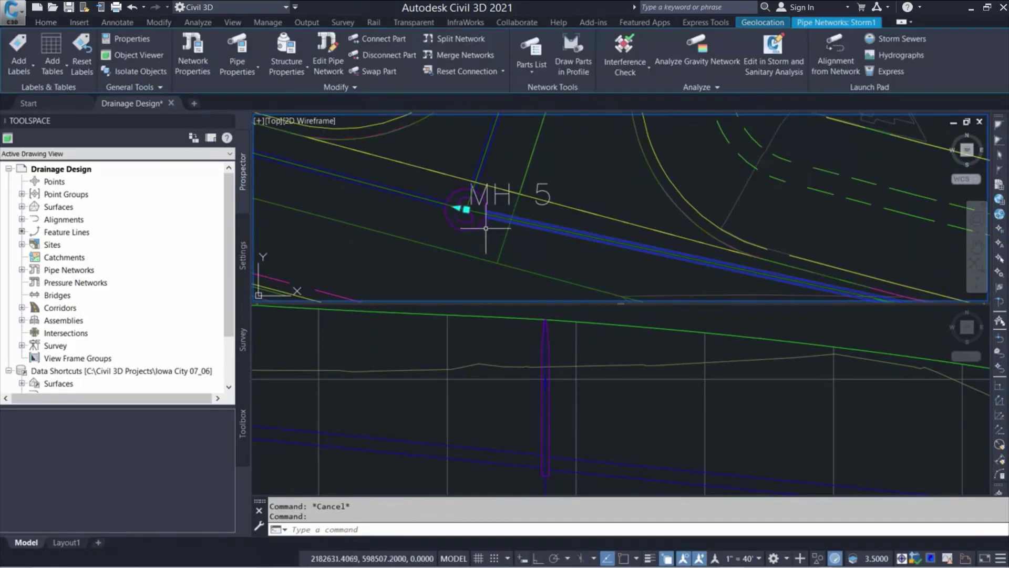
left_click(457, 208)
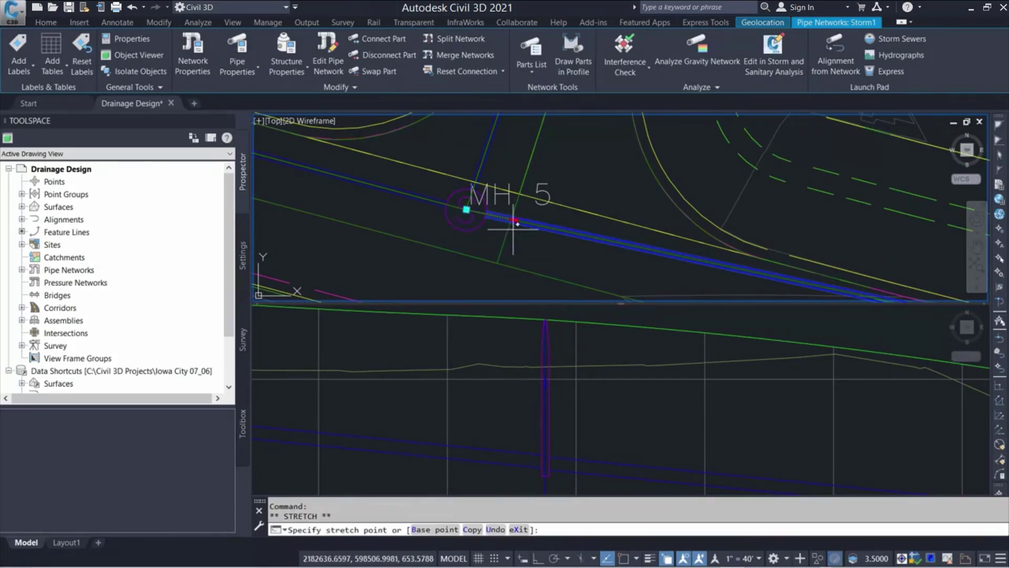
left_click(536, 234)
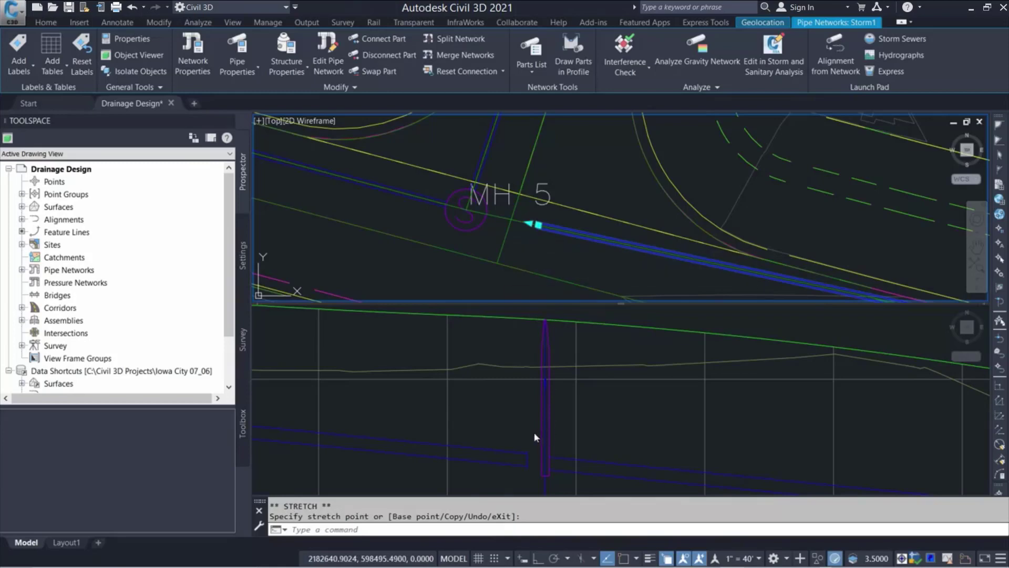
key("Escape")
- Check which pipes are connected to manhole MH 5 in its structure properties, and close them without changes
left_click(476, 225)
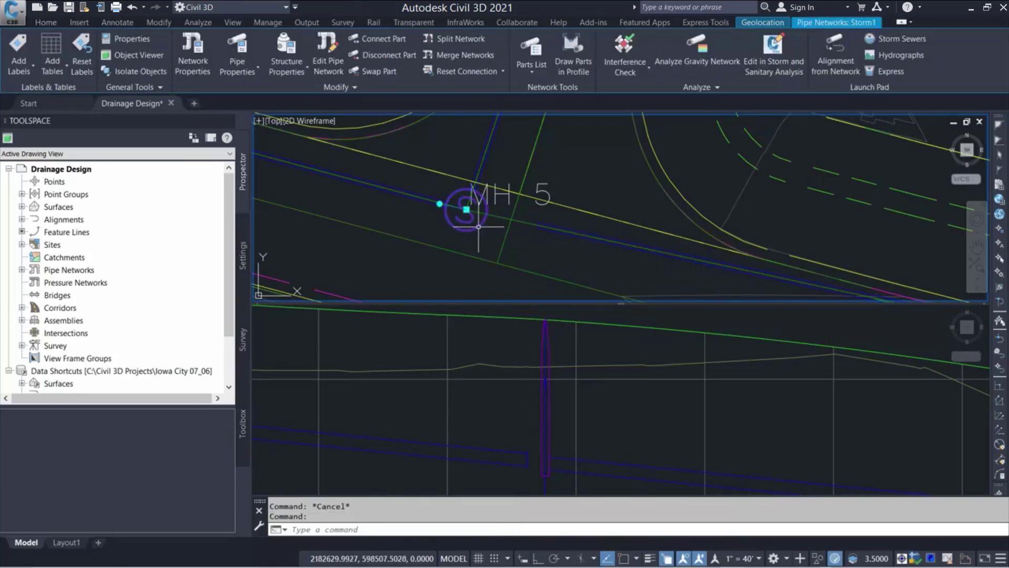
right_click(478, 227)
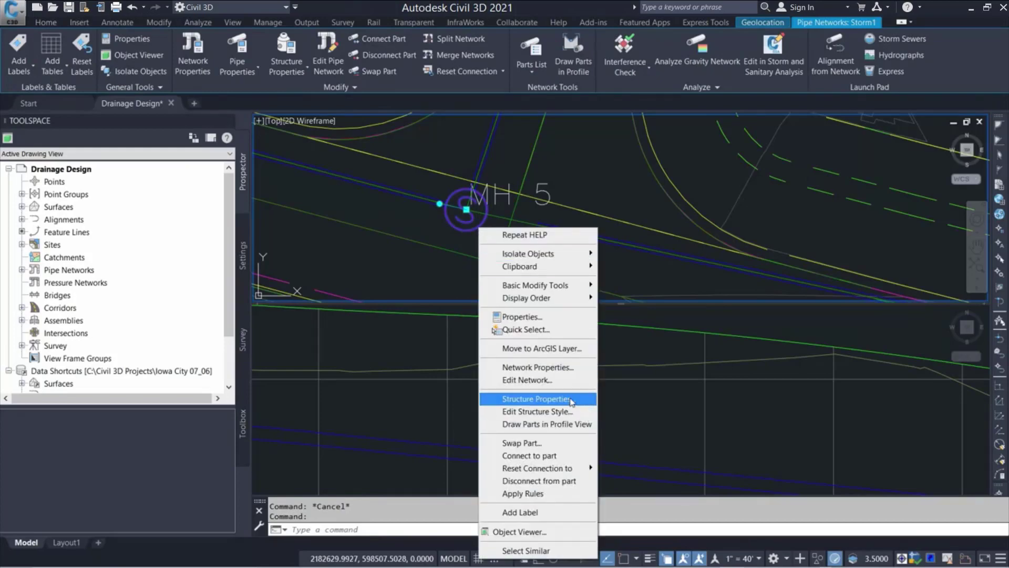
left_click(571, 400)
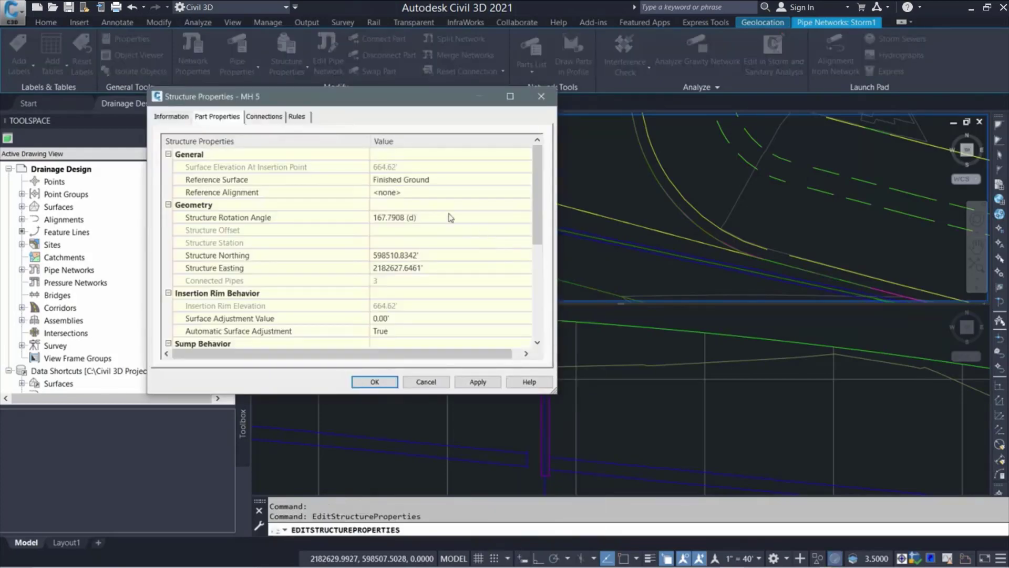
left_click(264, 116)
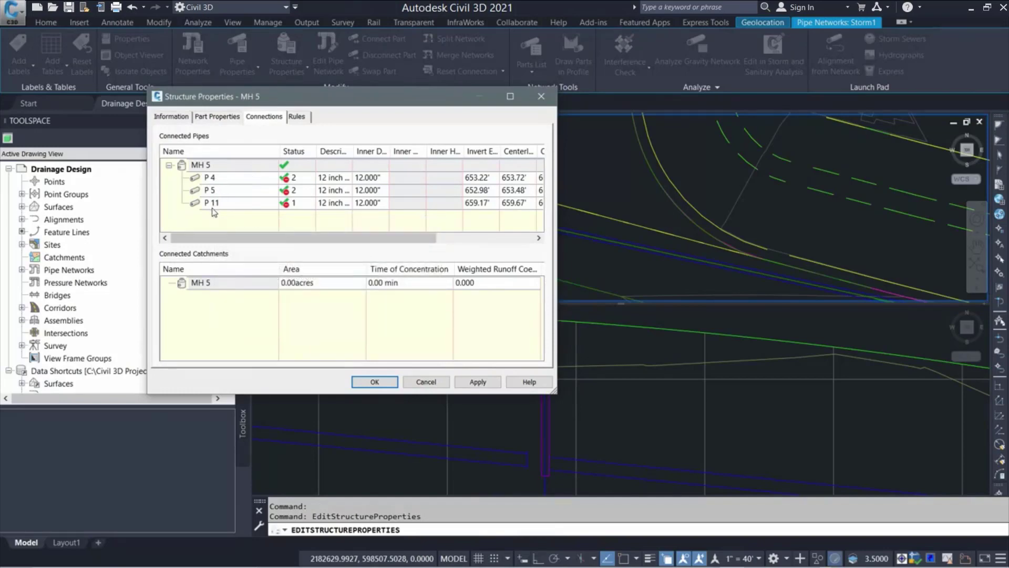
left_click(426, 382)
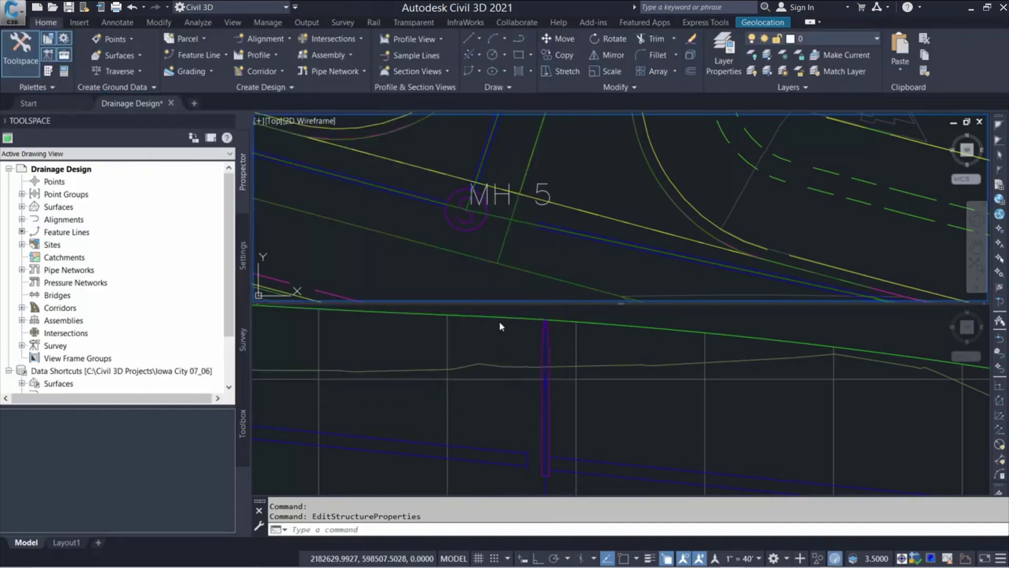
- Lengthen pipe P 4 along its own direction until its end reaches manhole MH 5 again
left_click(547, 229)
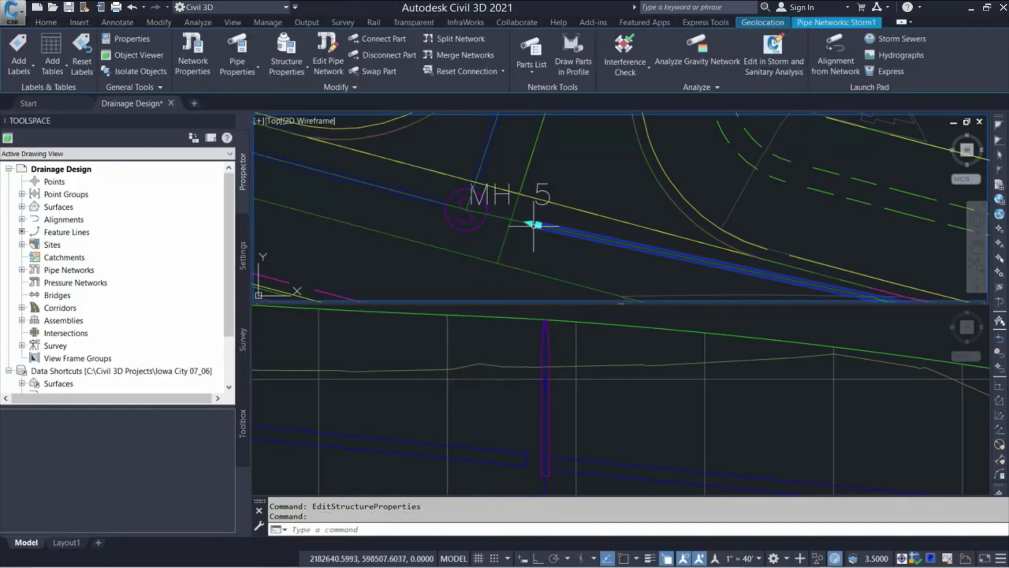
left_click(534, 225)
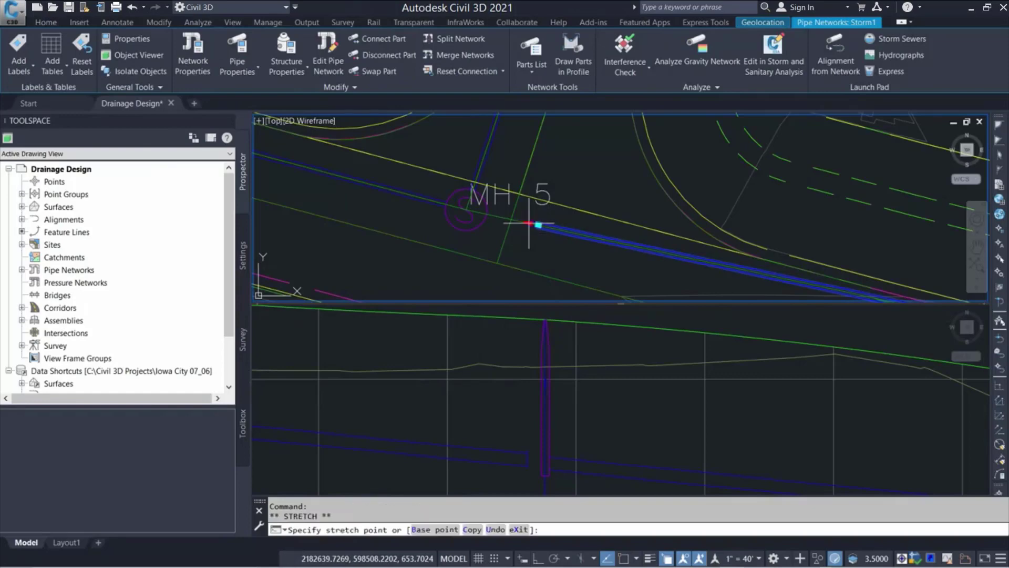
left_click(478, 218)
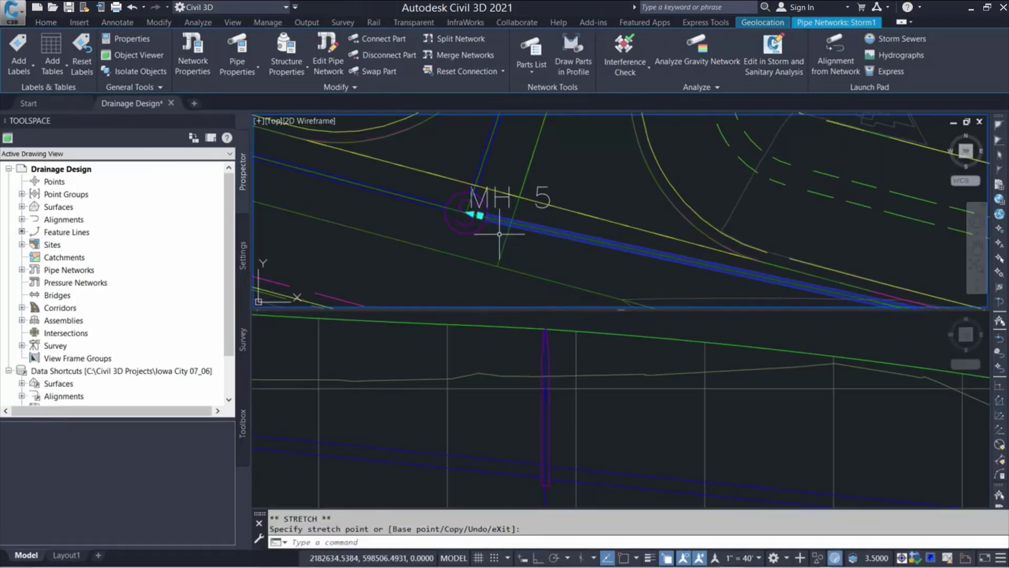
- Move the endpoint of pipe P 4 off manhole MH 5 to a free point below the alignment, and clear the selection
left_click(480, 216)
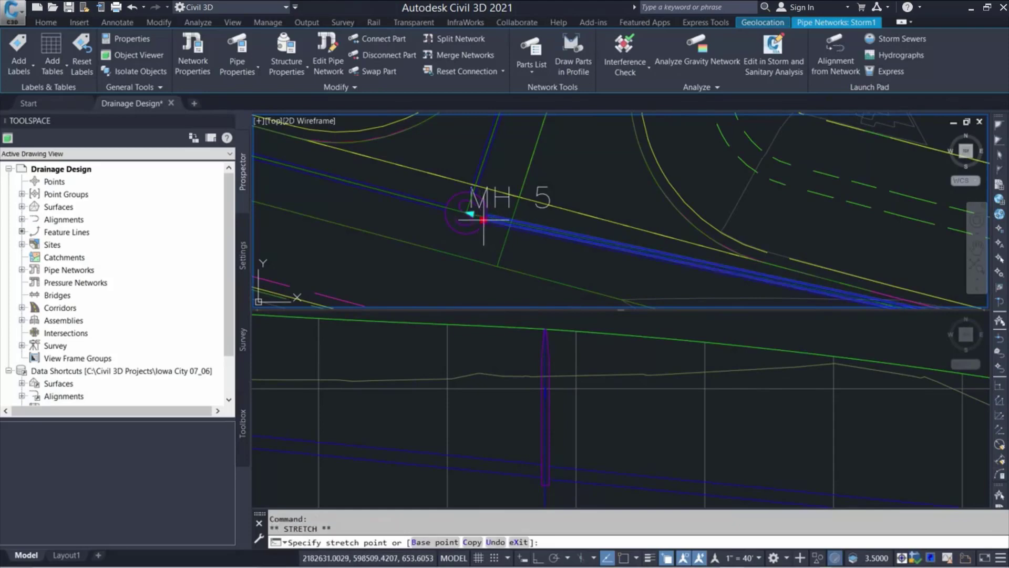
left_click(530, 252)
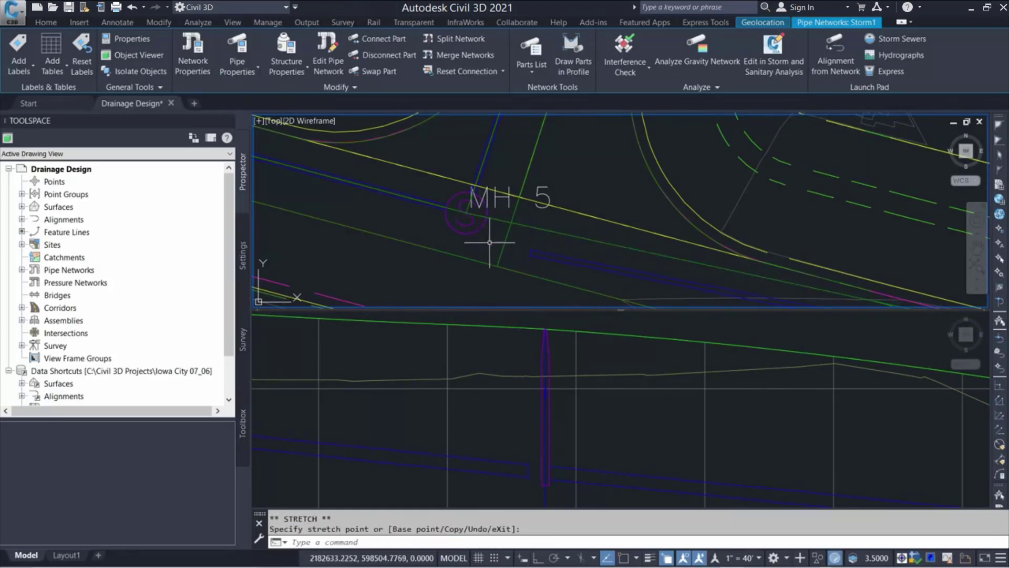
key("Escape")
- Recheck the list of connected pipes in manhole MH 5's structure properties
left_click(466, 213)
right_click(480, 223)
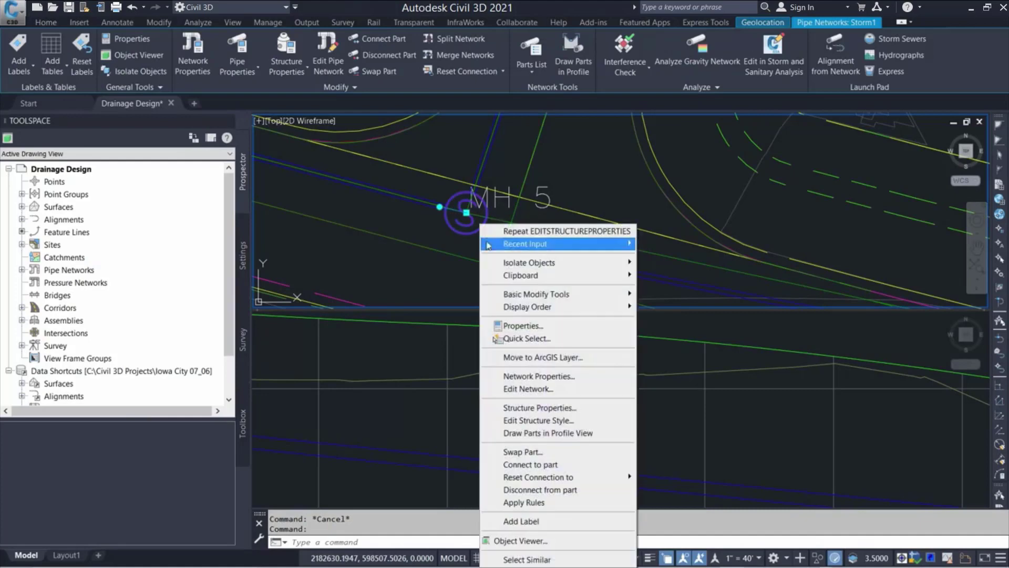
left_click(570, 407)
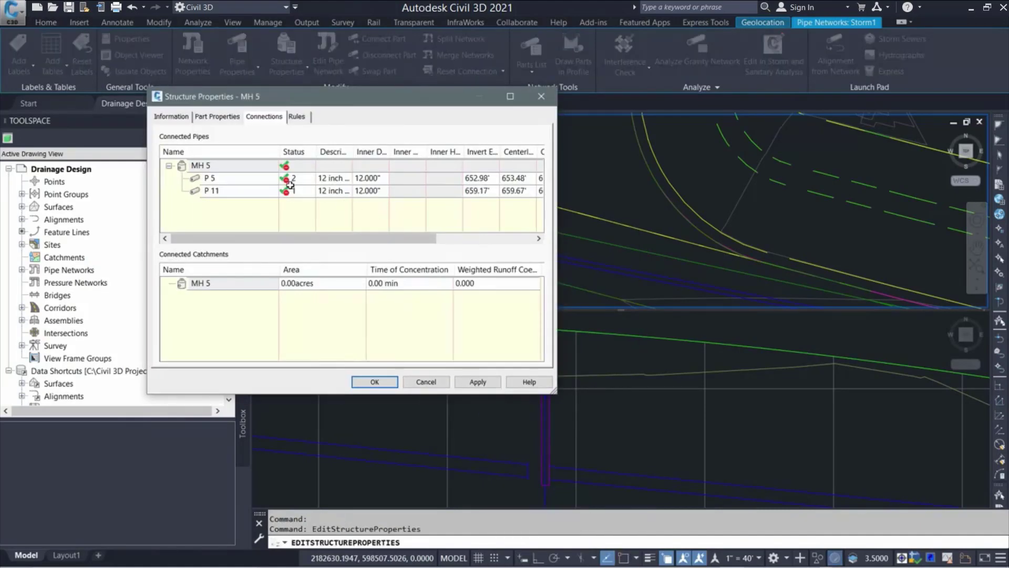
left_click(394, 380)
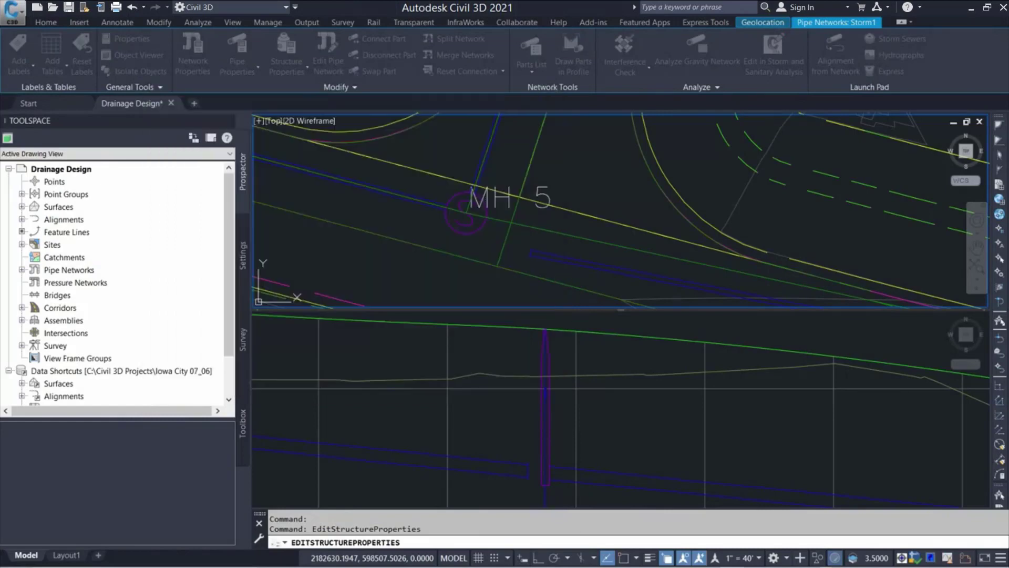
- Reconnect the loose end of pipe P 4 to manhole MH 5 by its endpoint grip, and clear the selection
left_click(541, 254)
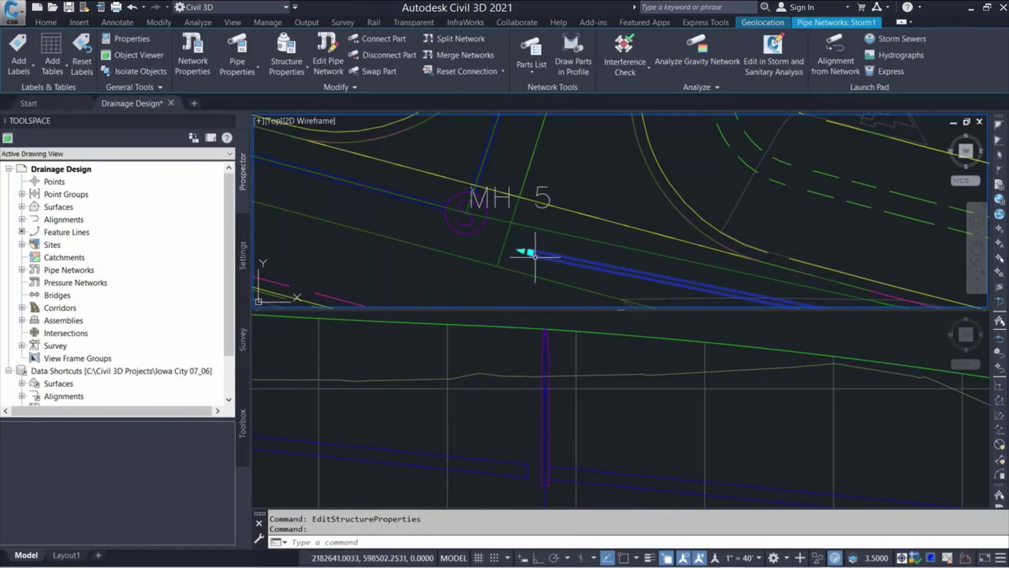
left_click(530, 253)
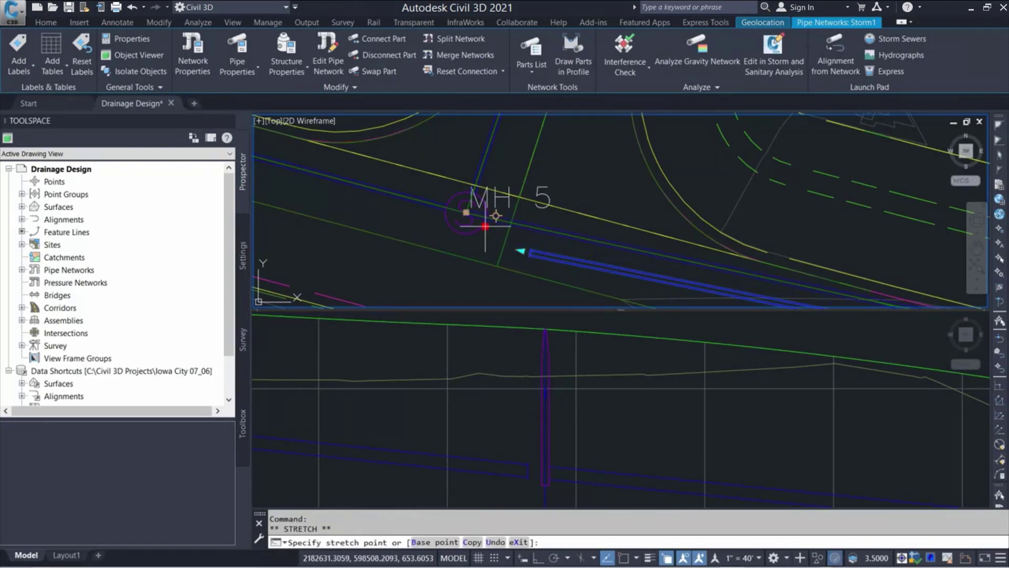
key("Escape")
key("Escape")
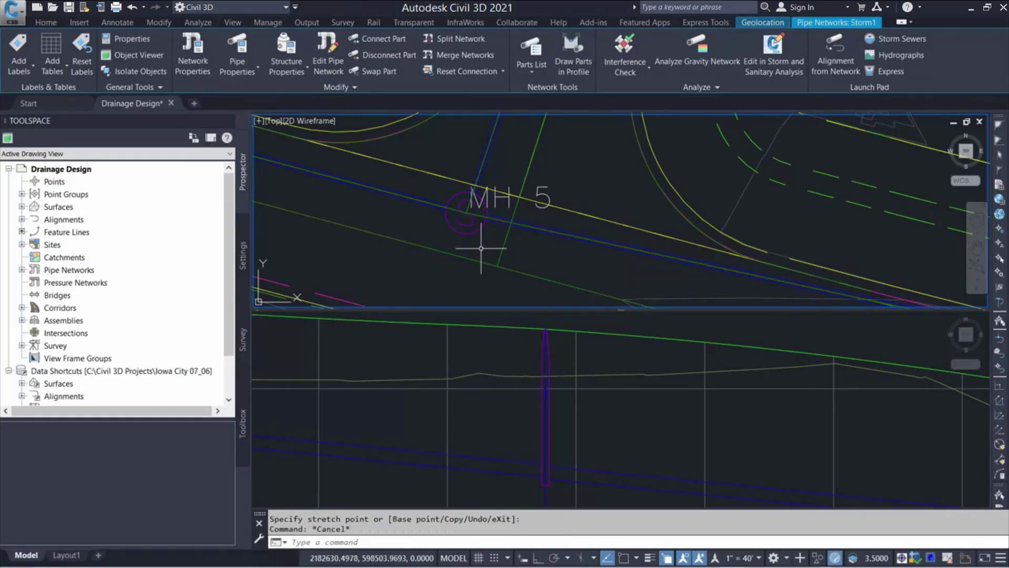
key("Escape")
- Examine manhole MH 8 on the pond slope in plan and at the downstream end of the storm profile view
scroll(500, 248, "down", 4)
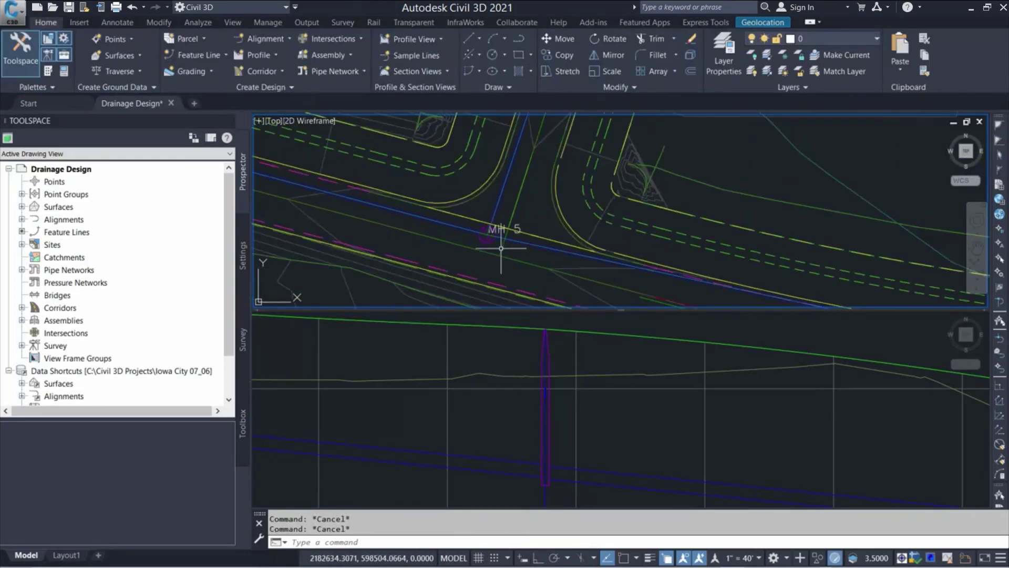
scroll(501, 248, "down", 4)
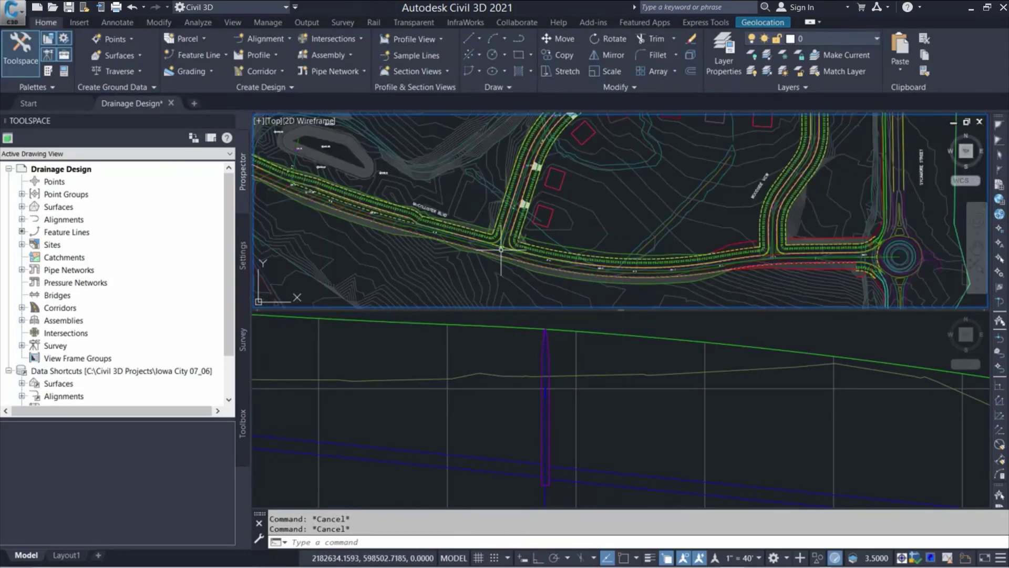
middle_click_drag(439, 216, 604, 267)
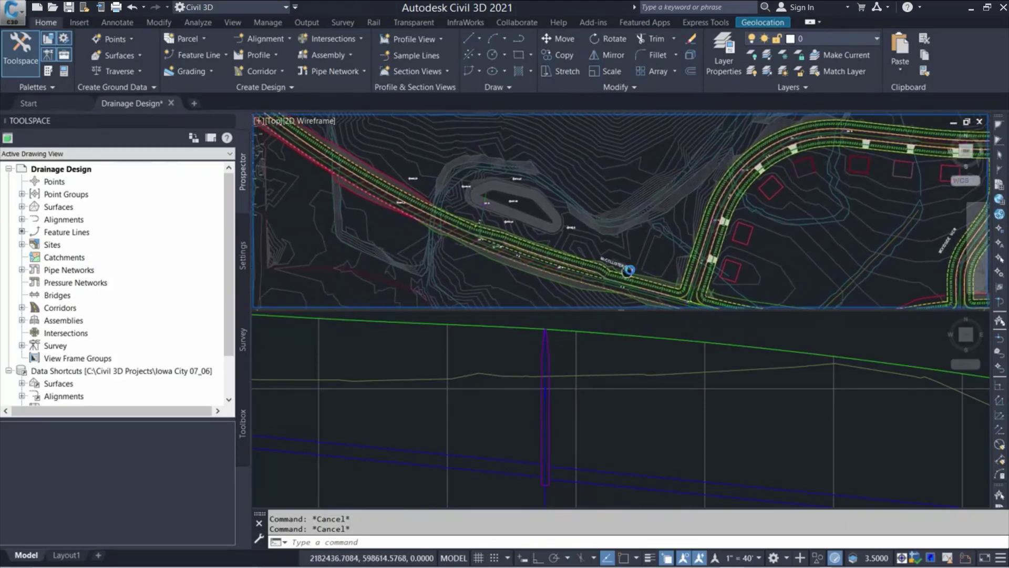
scroll(496, 196, "up", 3)
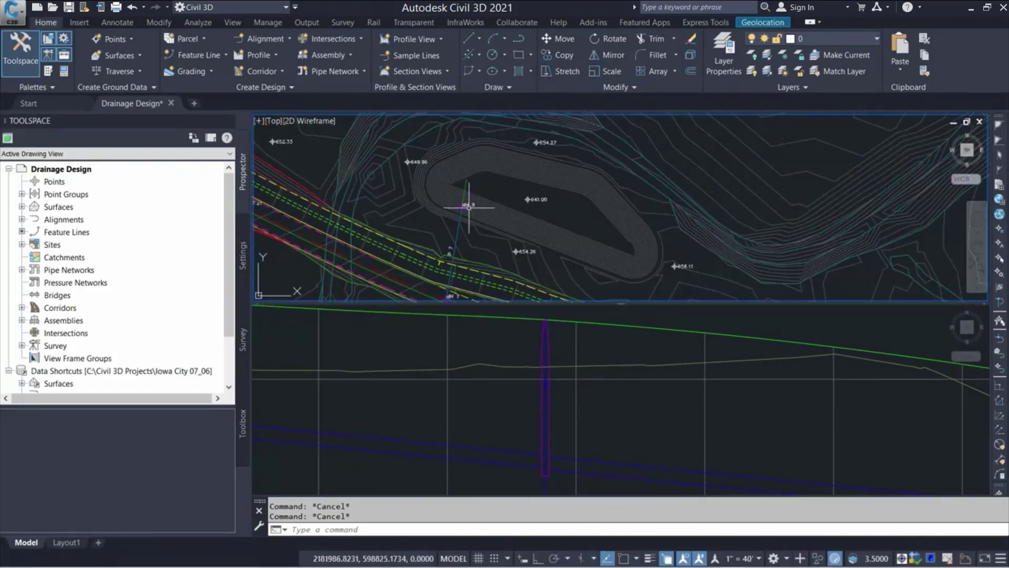
scroll(470, 206, "up", 4)
middle_click_drag(481, 208, 590, 212)
scroll(531, 223, "up", 2)
left_click(619, 398)
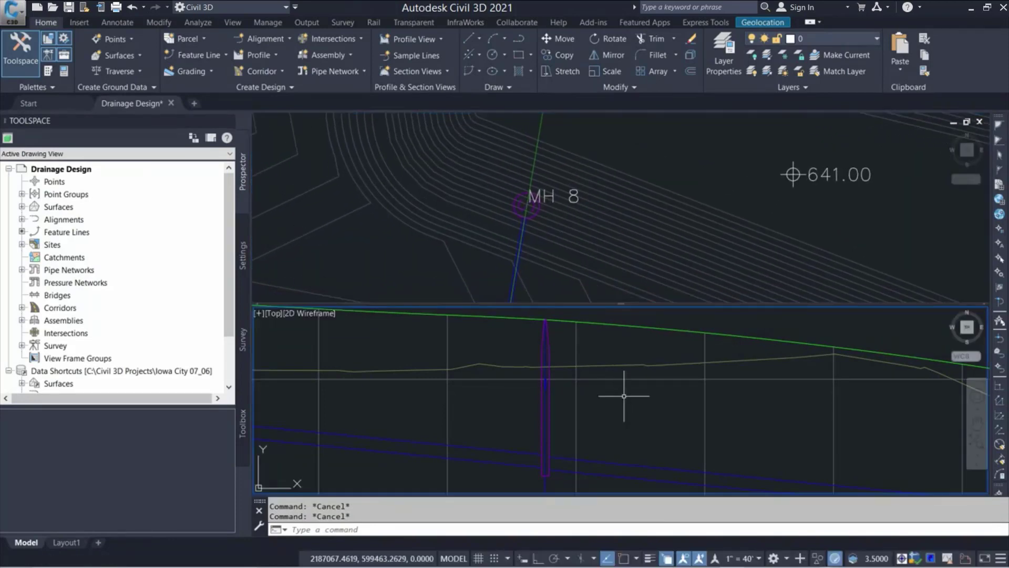
scroll(613, 389, "down", 3)
middle_click_drag(789, 408, 465, 353)
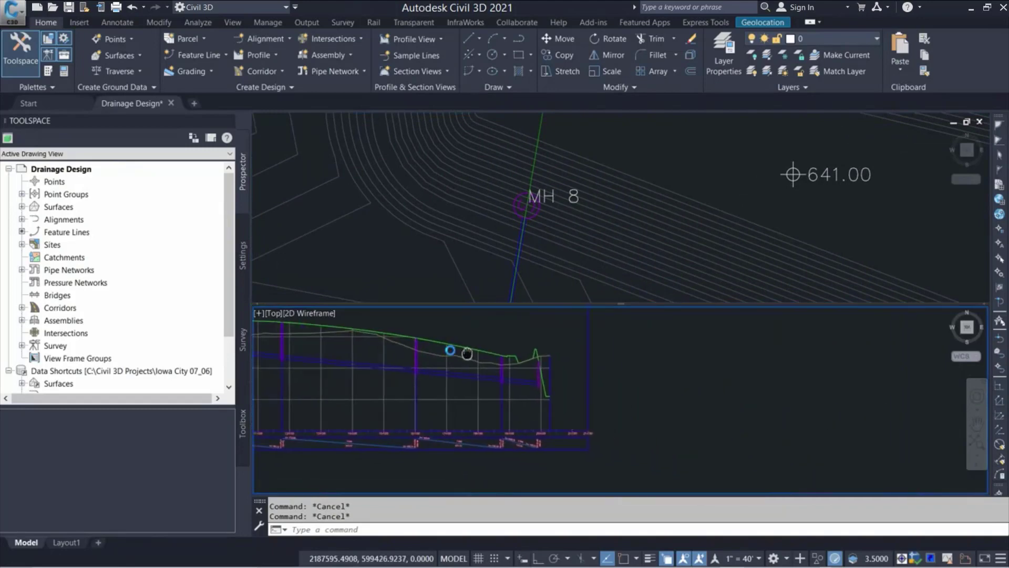
scroll(501, 358, "up", 4)
scroll(506, 368, "up", 4)
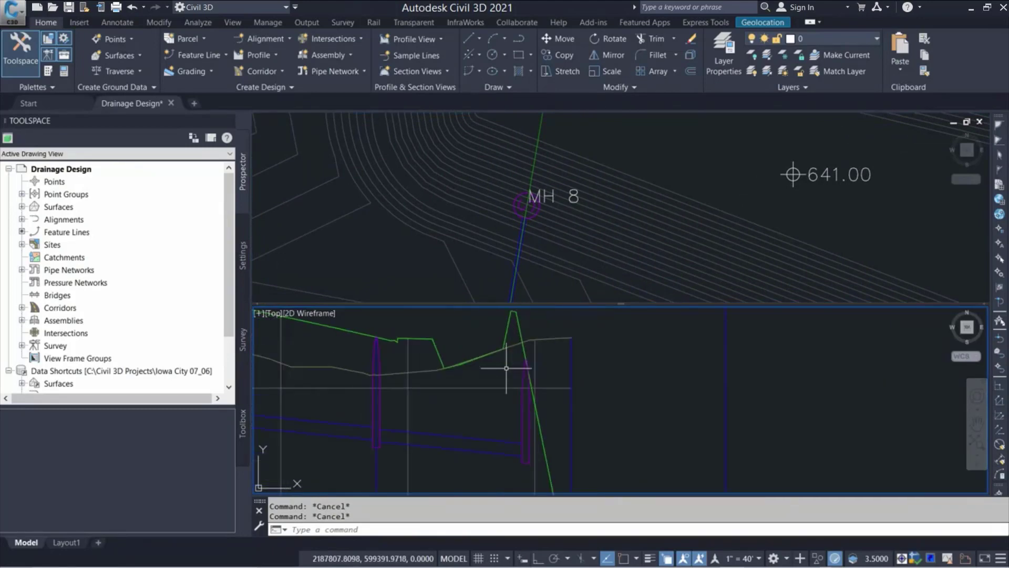
middle_click_drag(513, 361, 578, 383)
scroll(514, 342, "down", 2)
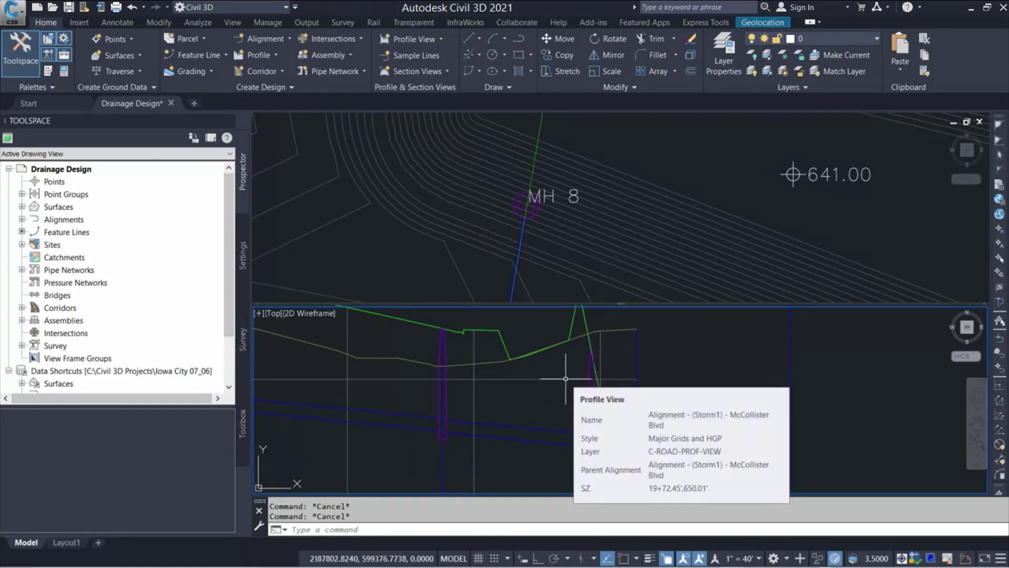
- Swap structure MH 8 in the plan view for the 54 x 12 x 83 inch Concrete Rectangular Winged Headwall
left_click(630, 157)
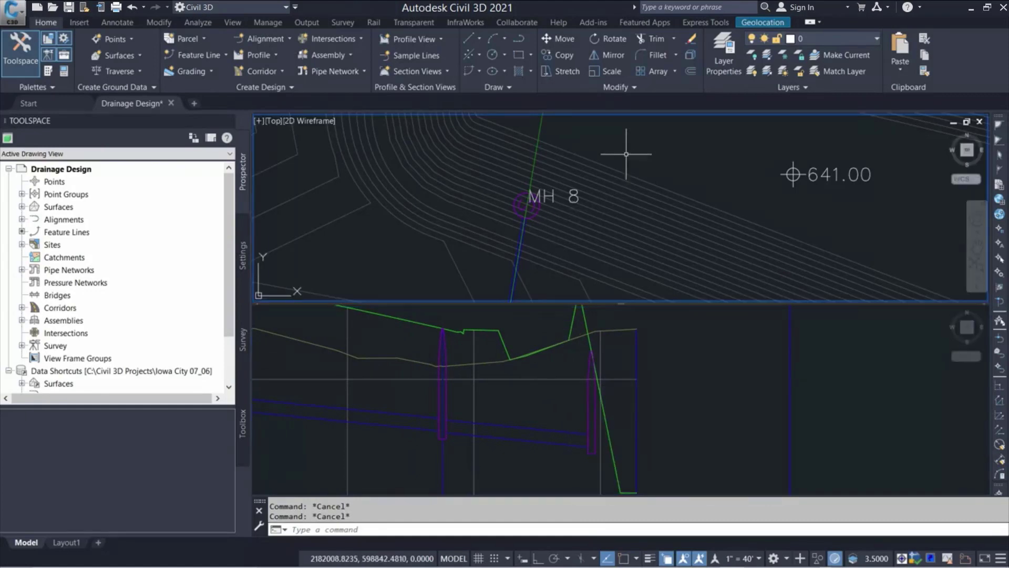
left_click(528, 206)
right_click(533, 213)
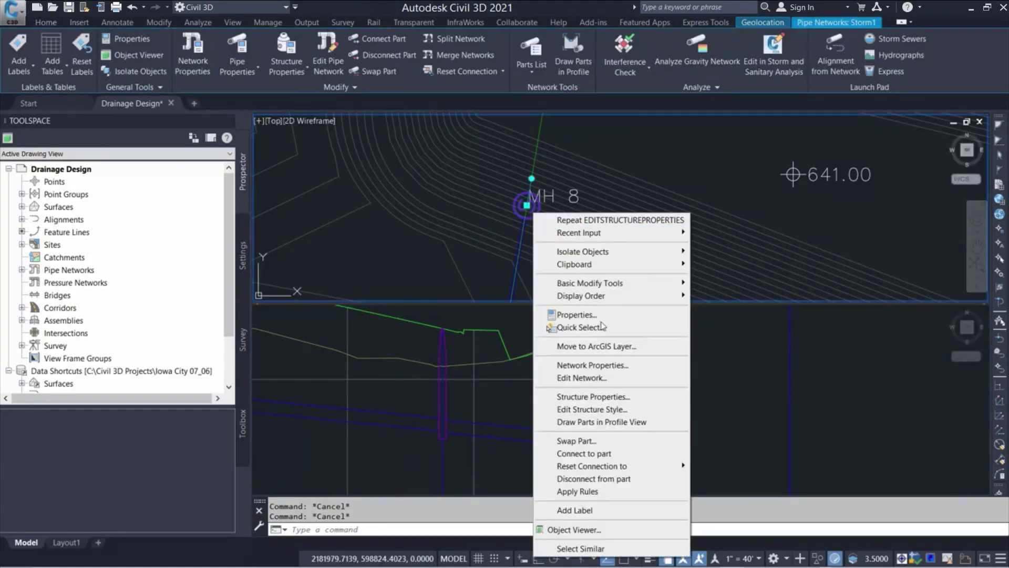
left_click(622, 444)
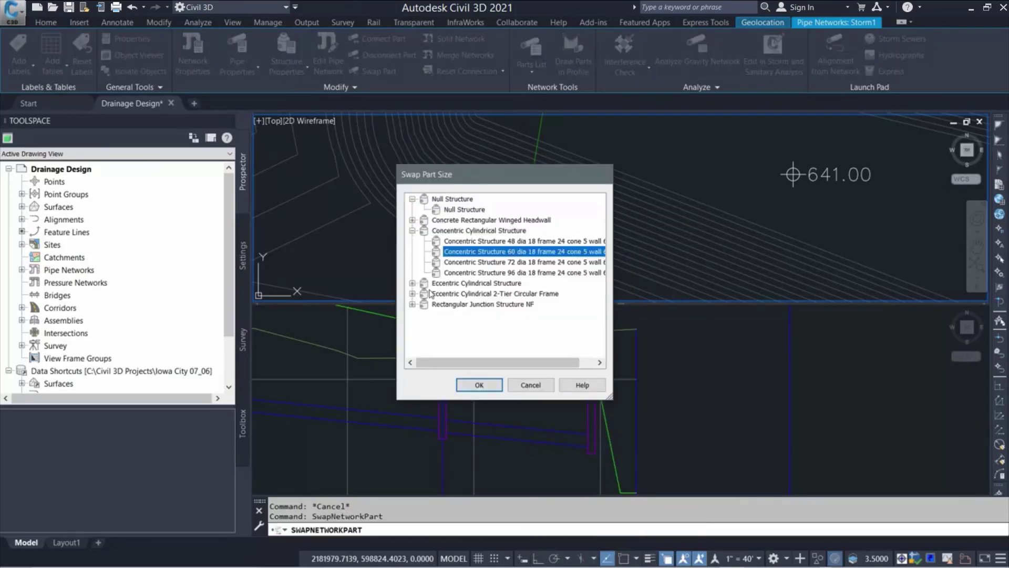
left_click(413, 220)
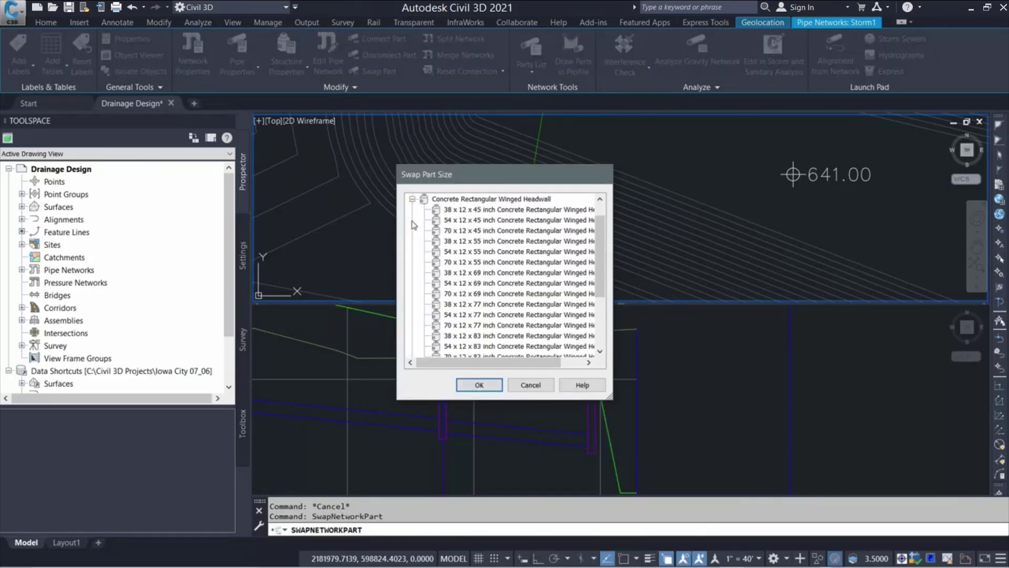
scroll(556, 299, "down", 3)
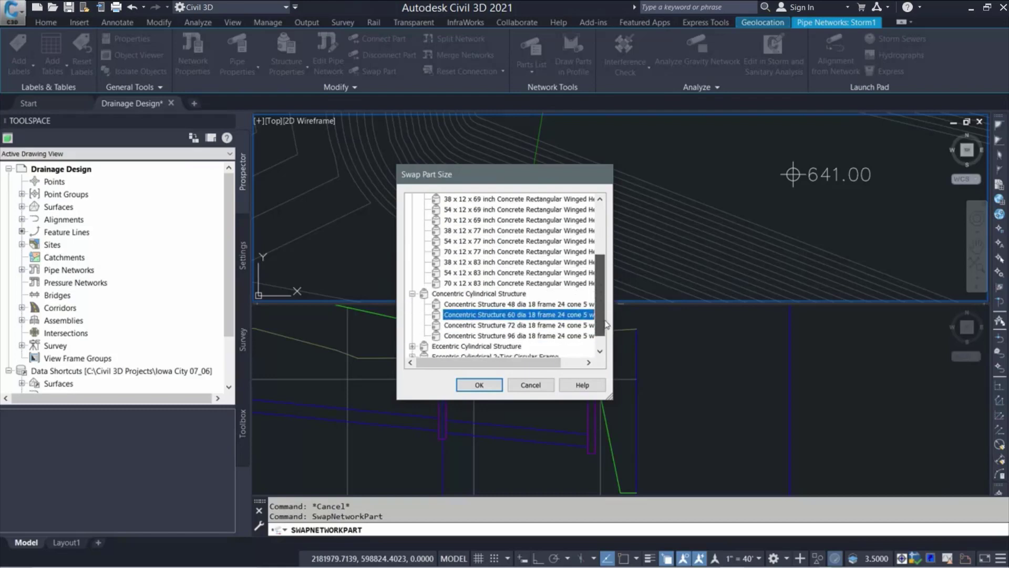
left_click(495, 273)
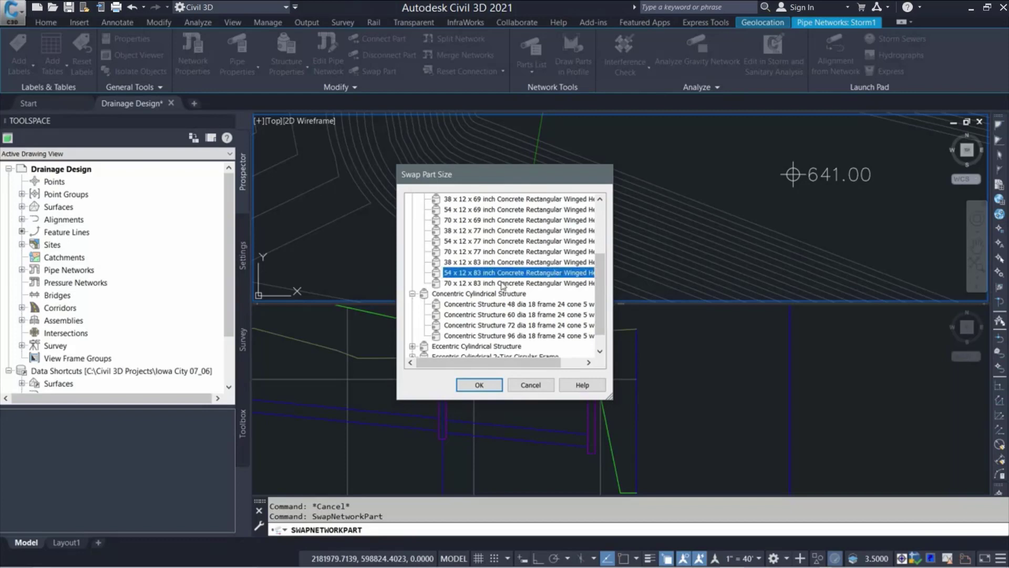
left_click(479, 385)
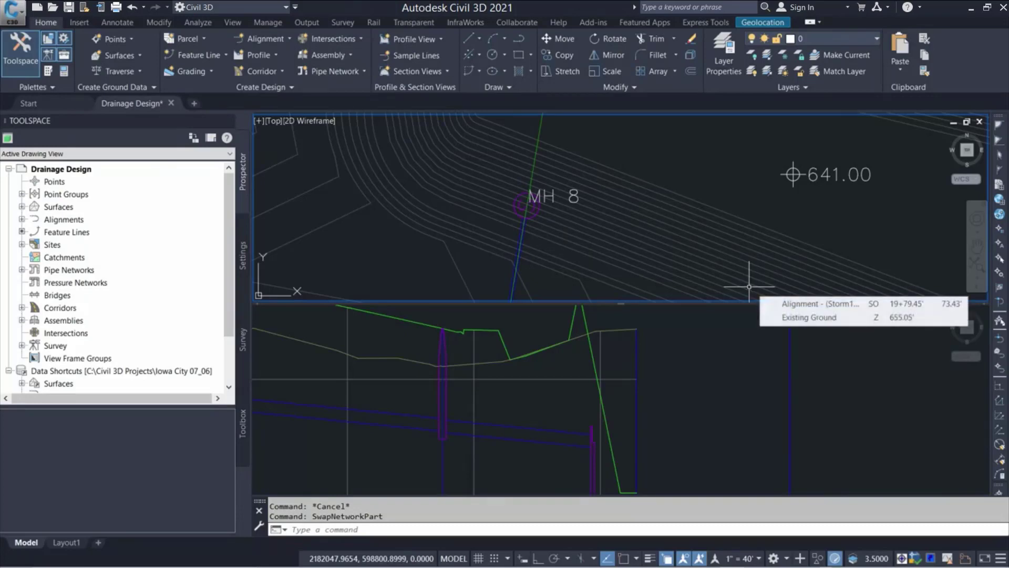
- Assign the Headwall object style to structure MH 8 in its structure properties and apply it
left_click(538, 211)
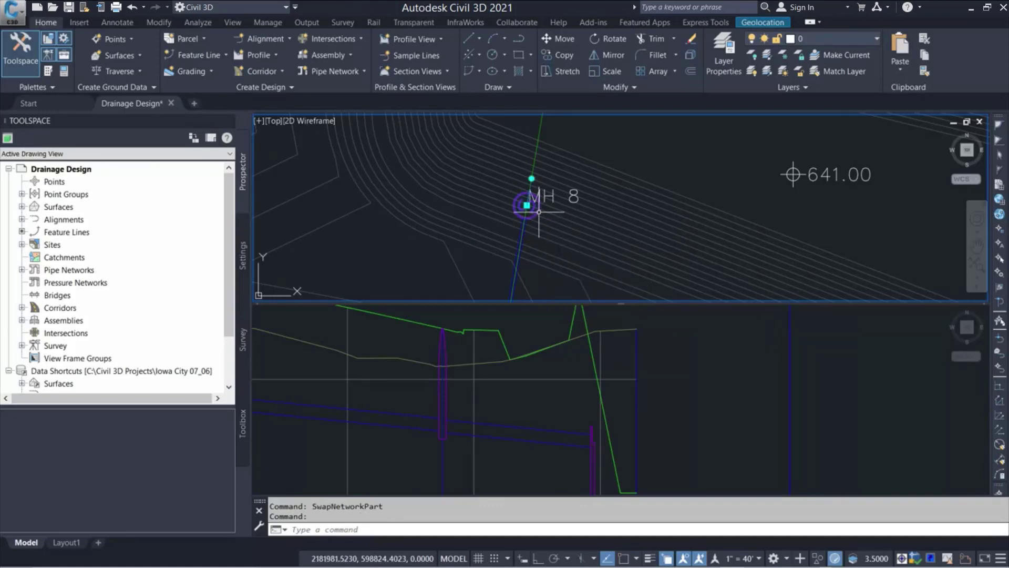
right_click(539, 213)
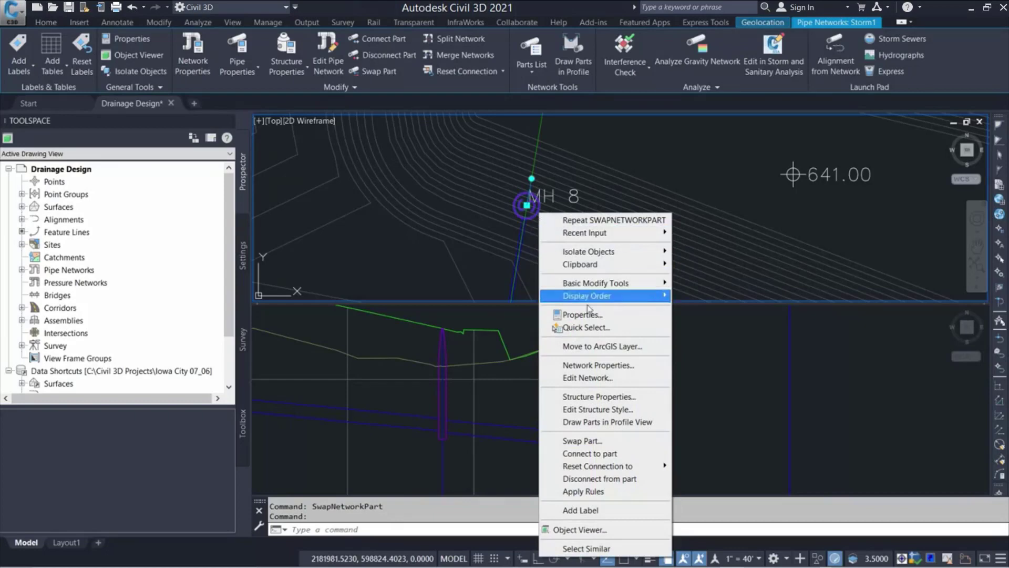
left_click(611, 397)
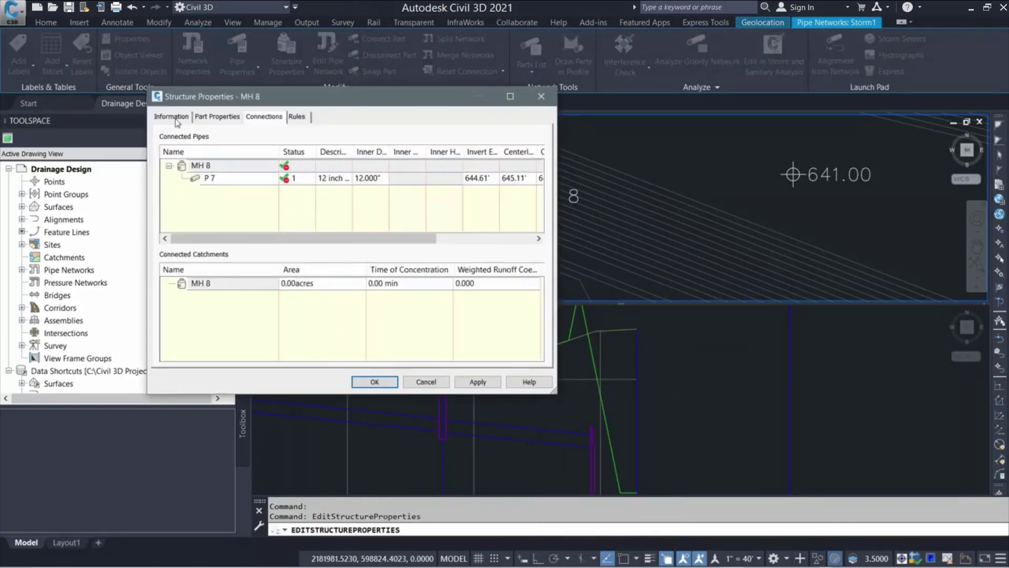
left_click(177, 119)
left_click(244, 248)
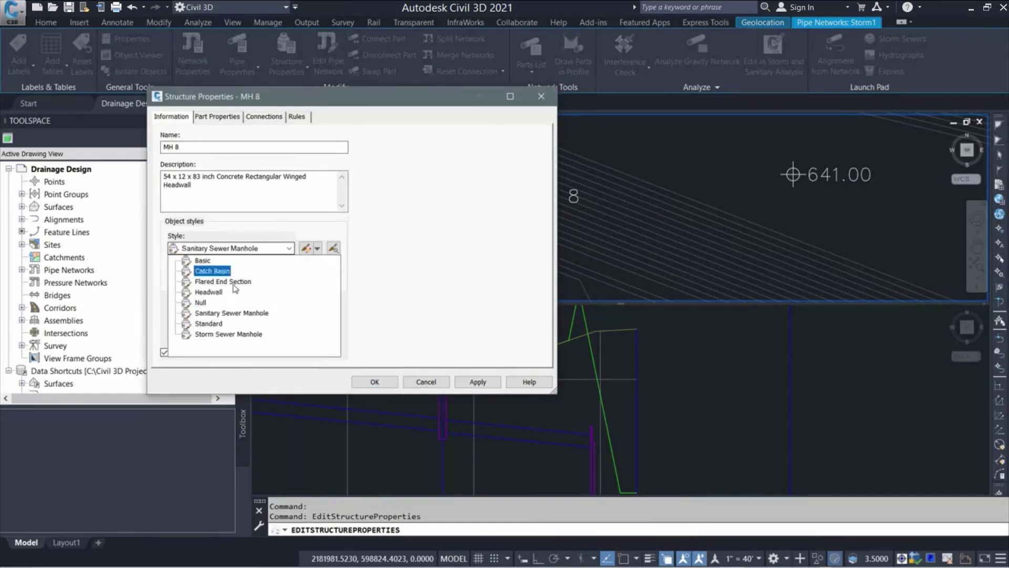
left_click(213, 292)
left_click(214, 293)
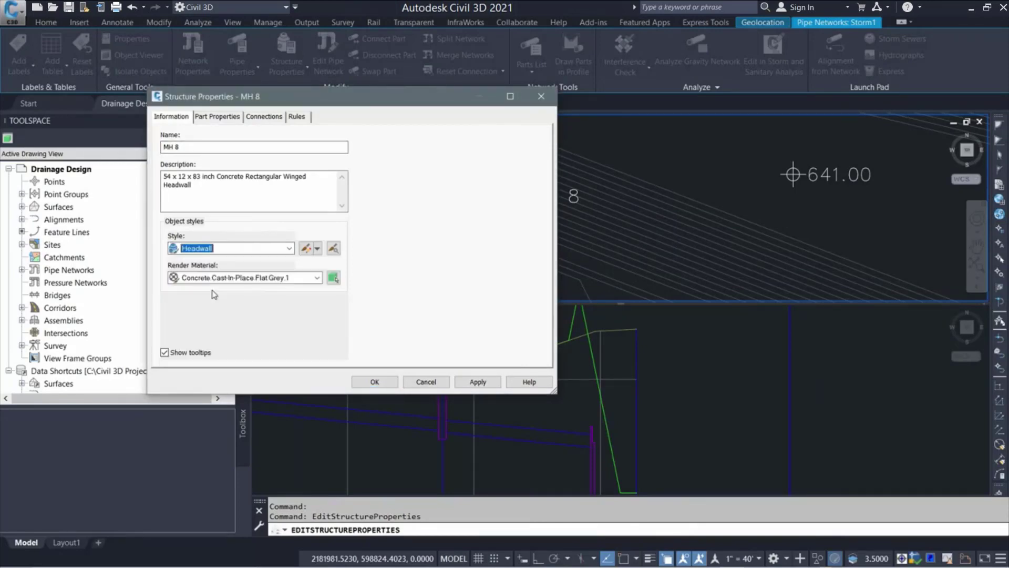
left_click(467, 385)
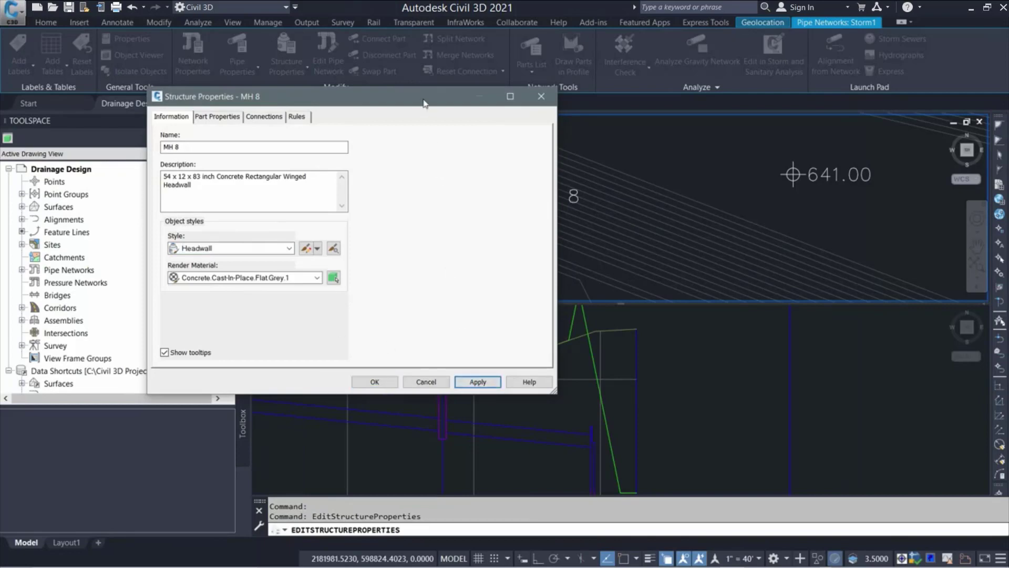
left_click_drag(425, 103, 337, 100)
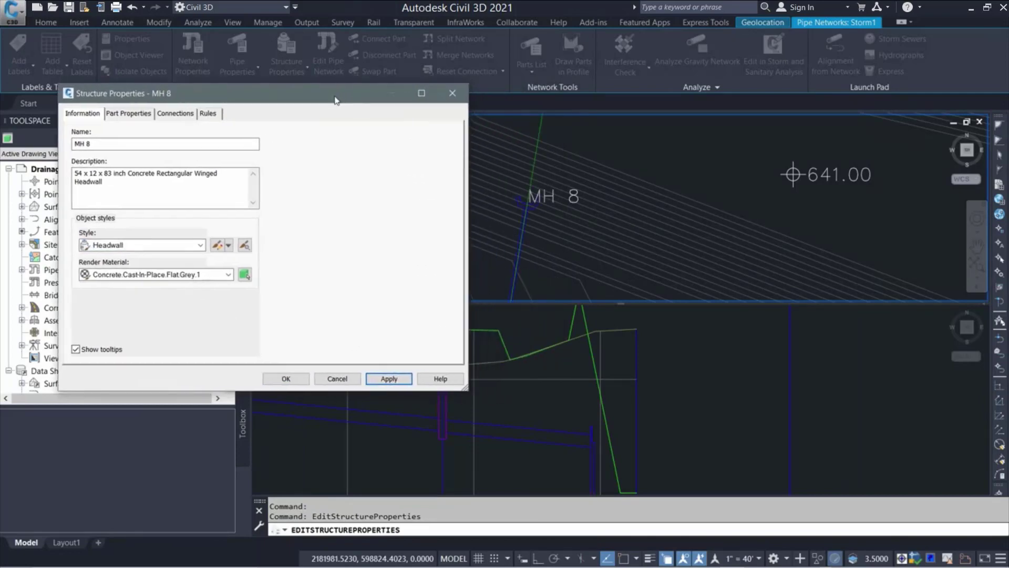
left_click(288, 378)
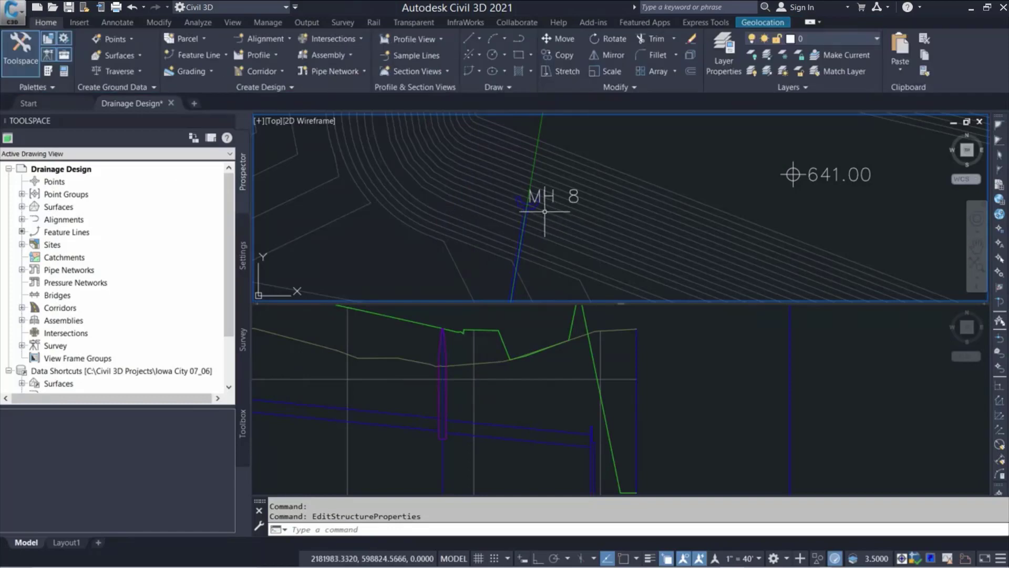
- Rotate headwall MH 8 in plan so its wings open back toward the incoming pipe, and clear the selection
scroll(534, 208, "up", 3)
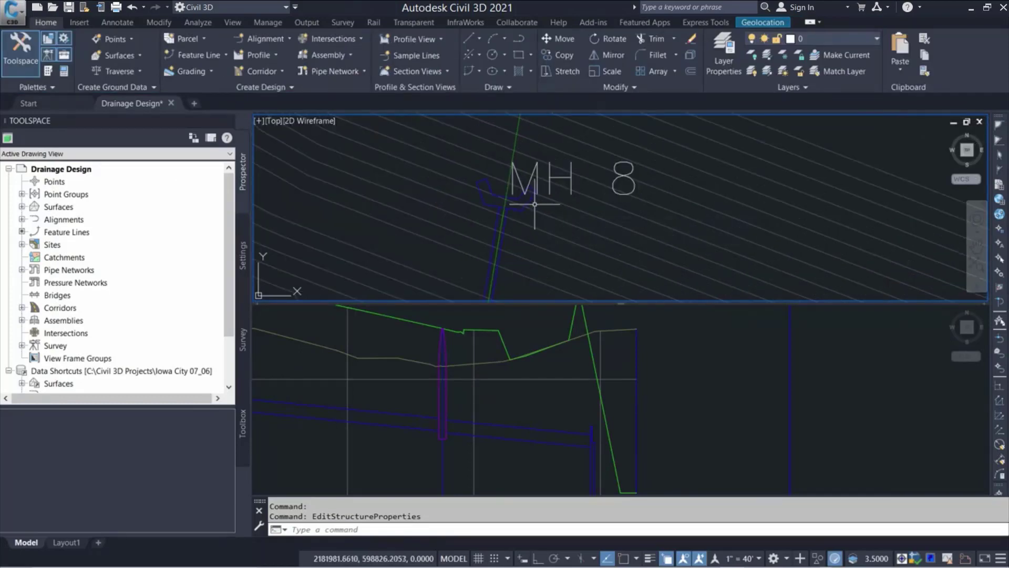
left_click(531, 199)
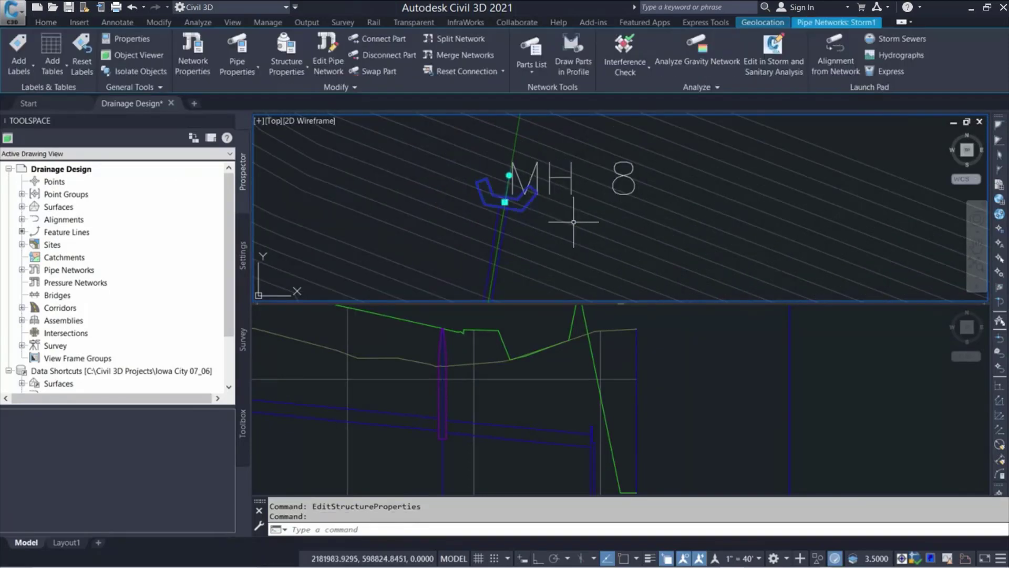
left_click(508, 175)
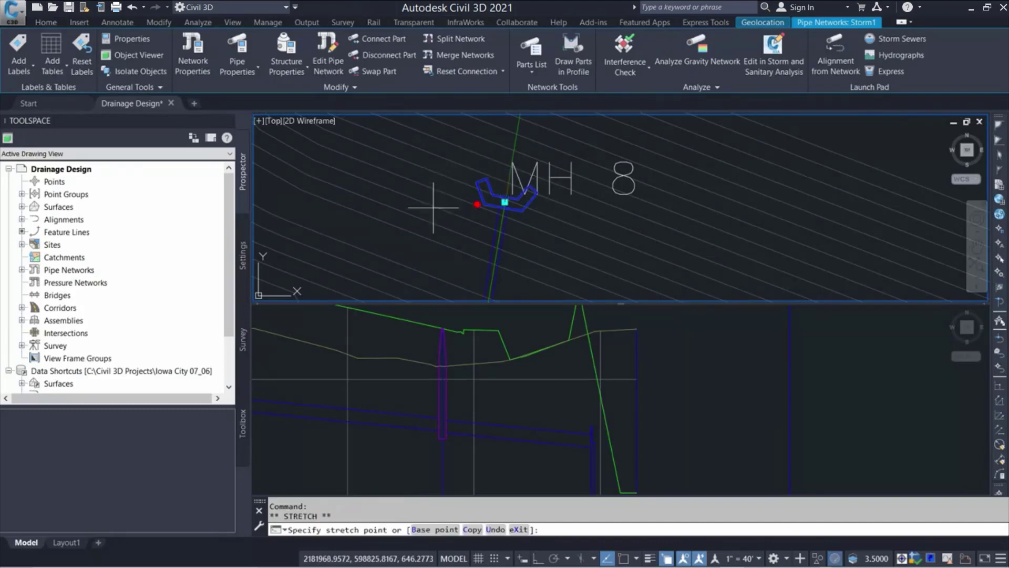
left_click(469, 272)
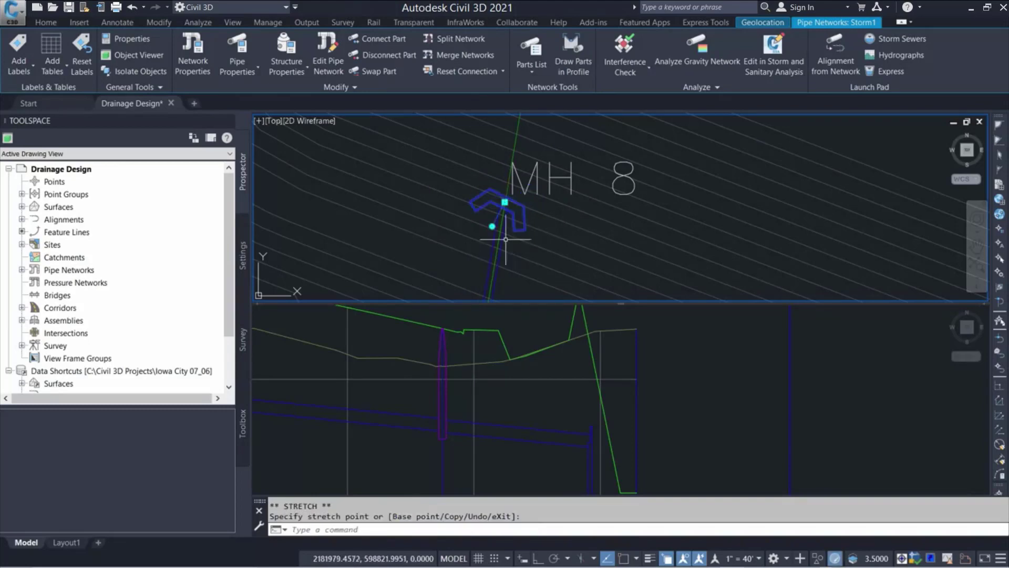
left_click(492, 226)
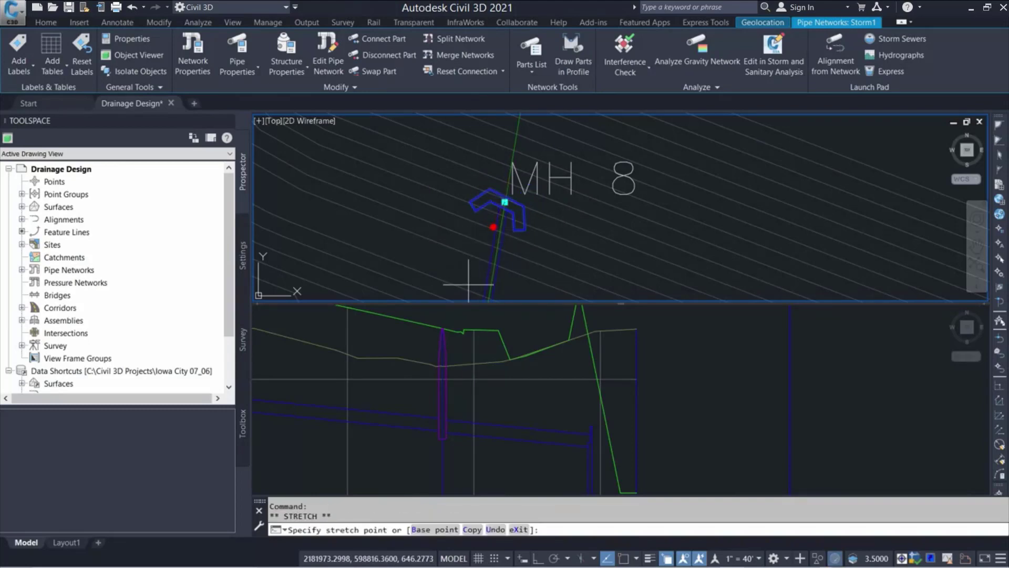
key("Escape")
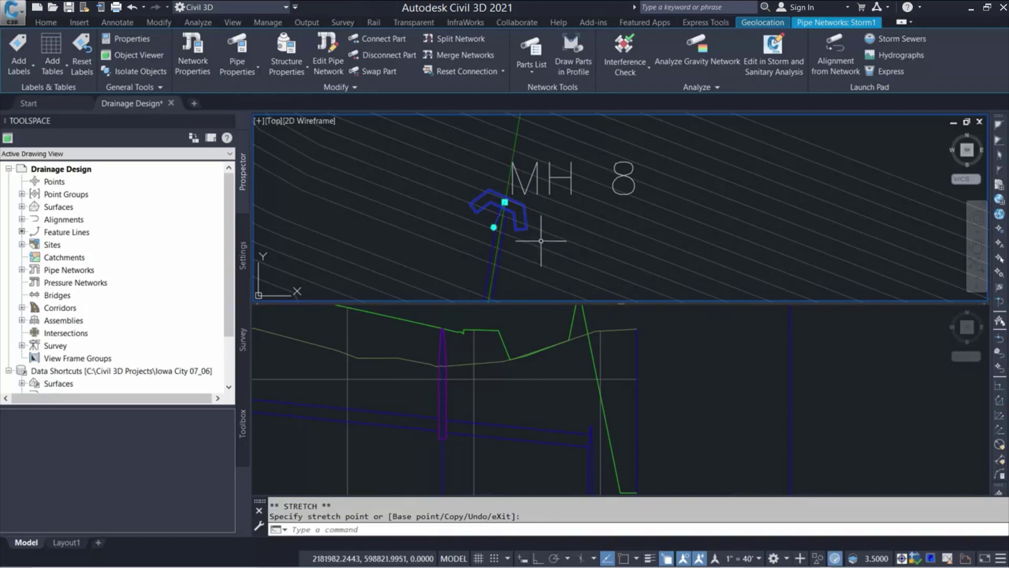
left_click(708, 343)
key("Escape")
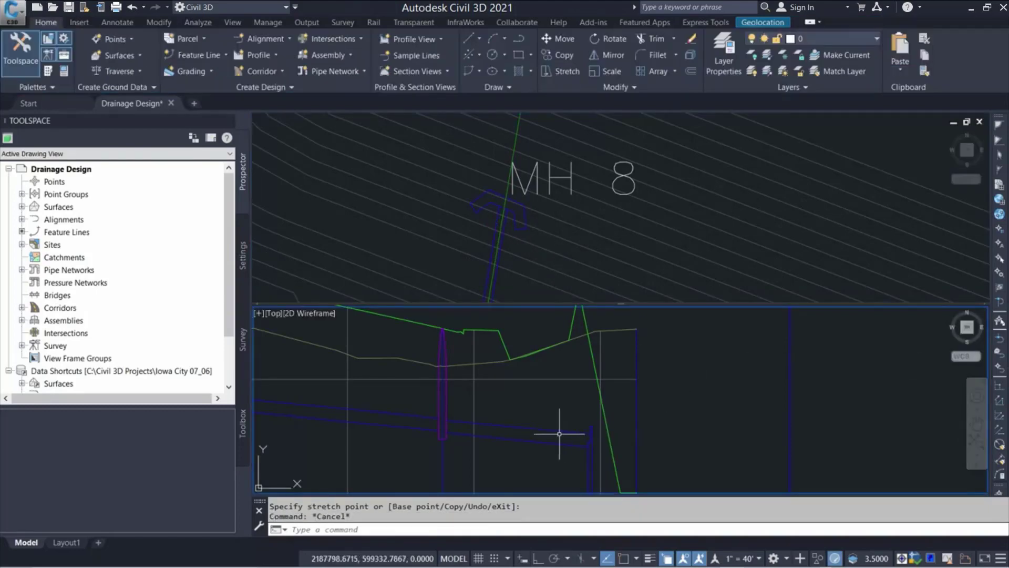
- Raise the last pipe before MH 8 in the profile view, and lift its downstream end slightly to flatten its slope
left_click(570, 436)
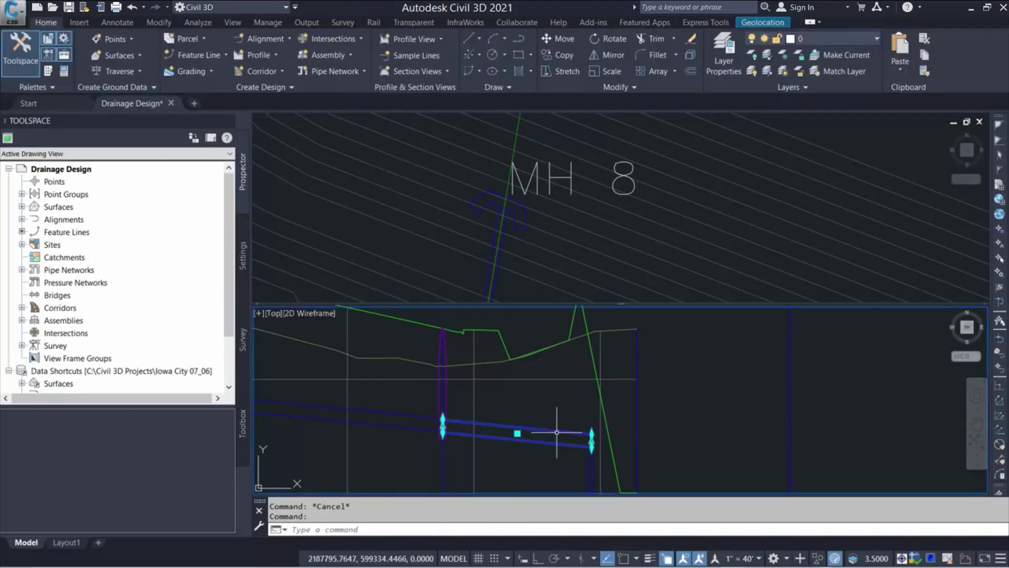
left_click(517, 433)
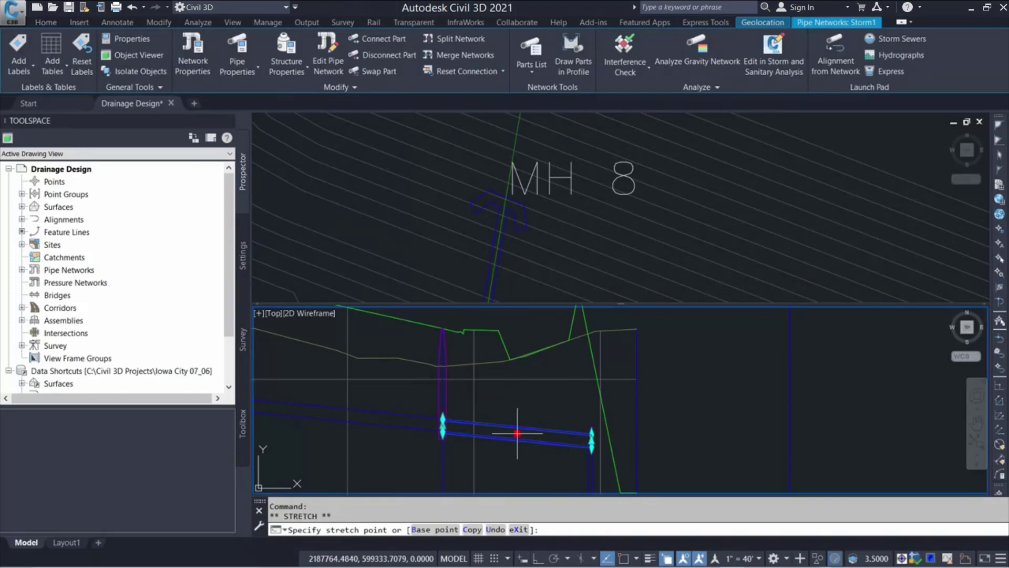
left_click(524, 396)
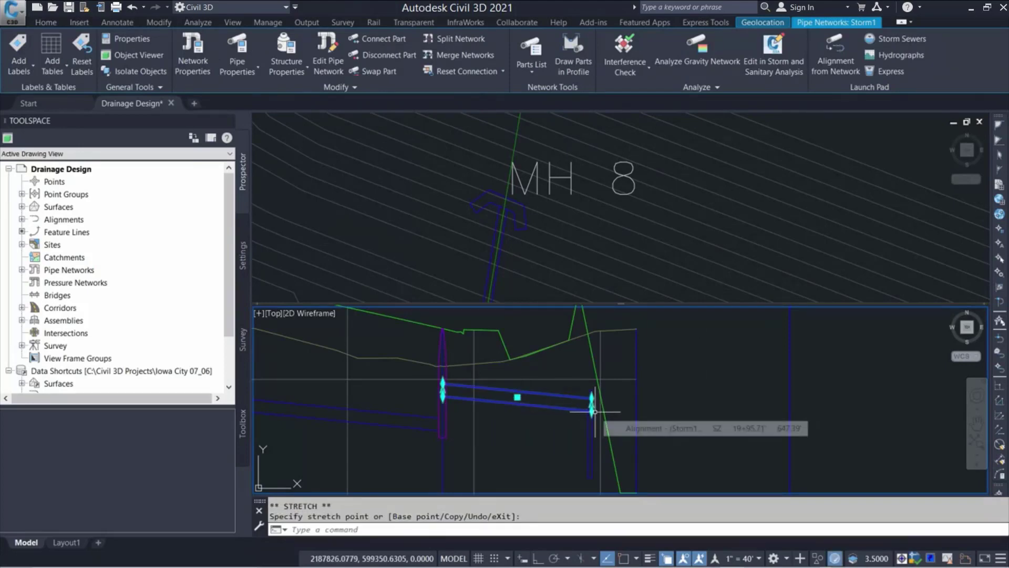
scroll(594, 412, "up", 2)
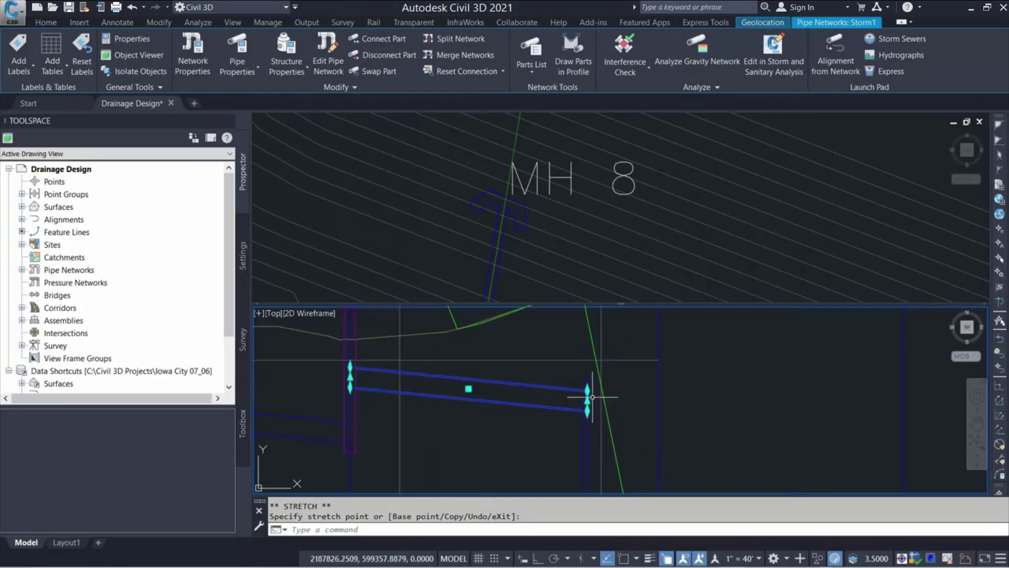
left_click(587, 390)
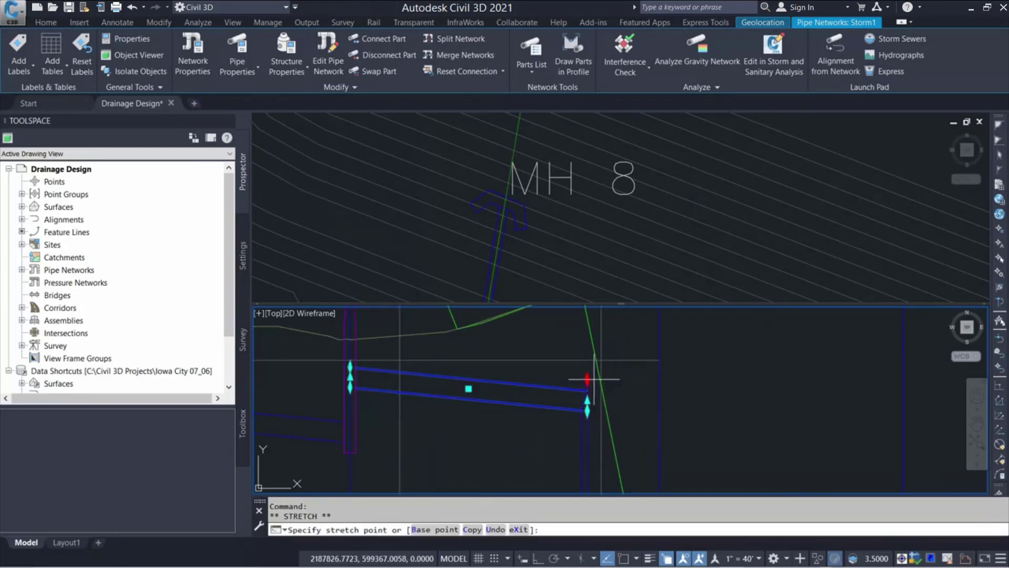
left_click(594, 379)
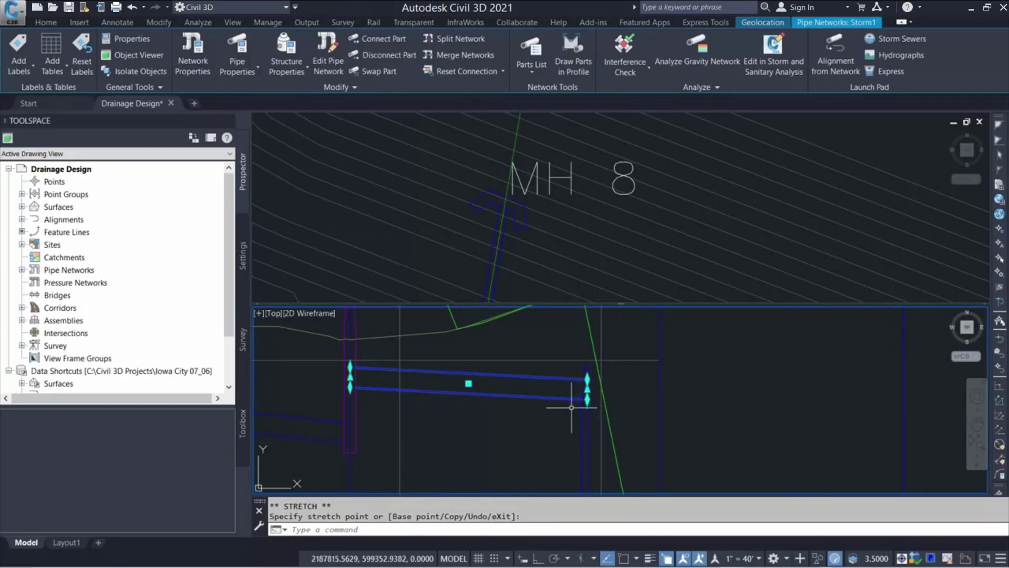
- Raise the downstream end of the adjoining upstream pipe in the profile to meet the last pipe's end at their shared manhole
middle_click_drag(571, 407, 763, 412)
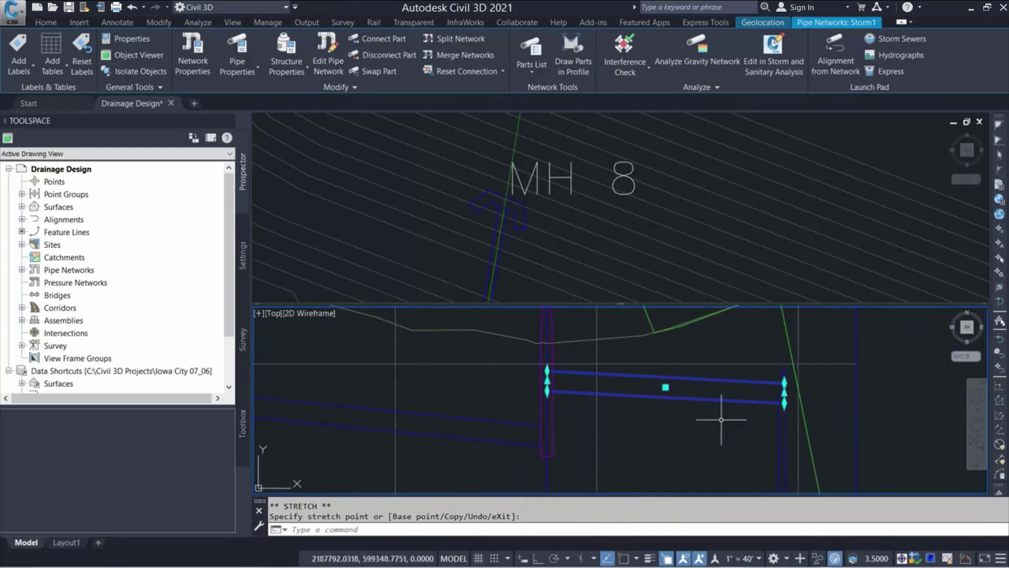
scroll(721, 419, "down", 2)
left_click(496, 411)
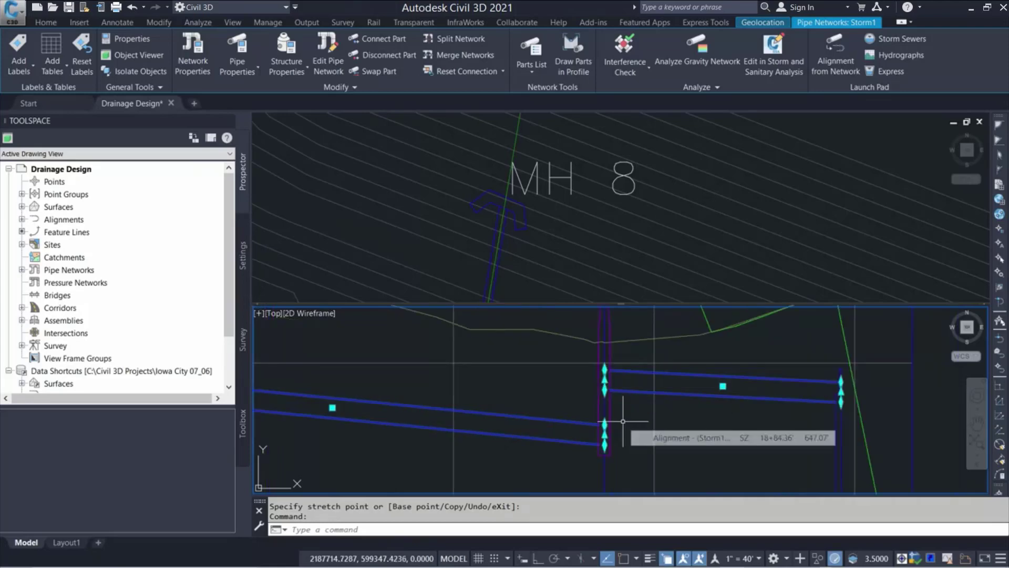
scroll(622, 421, "up", 3)
left_click(592, 426)
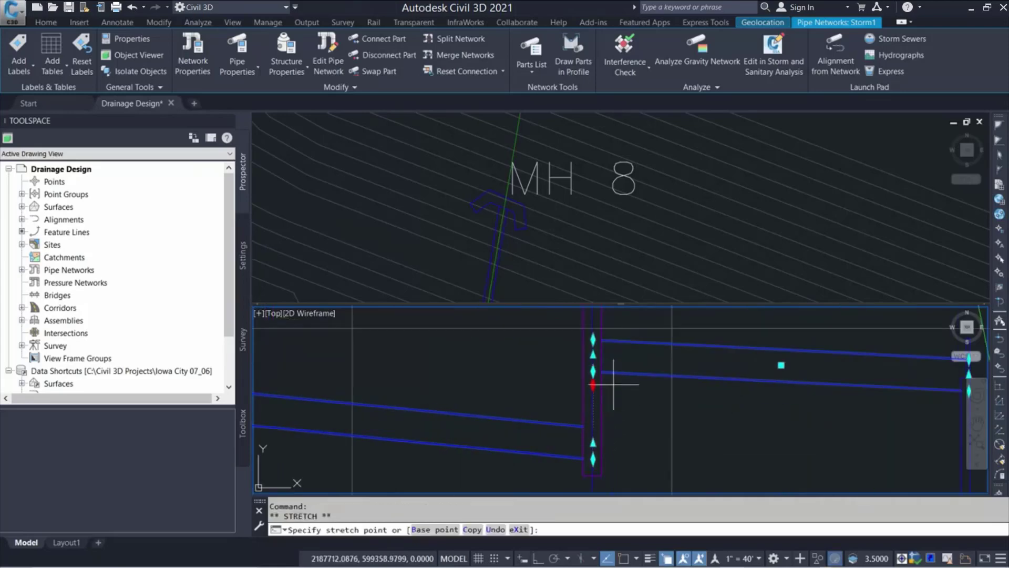
scroll(574, 412, "down", 4)
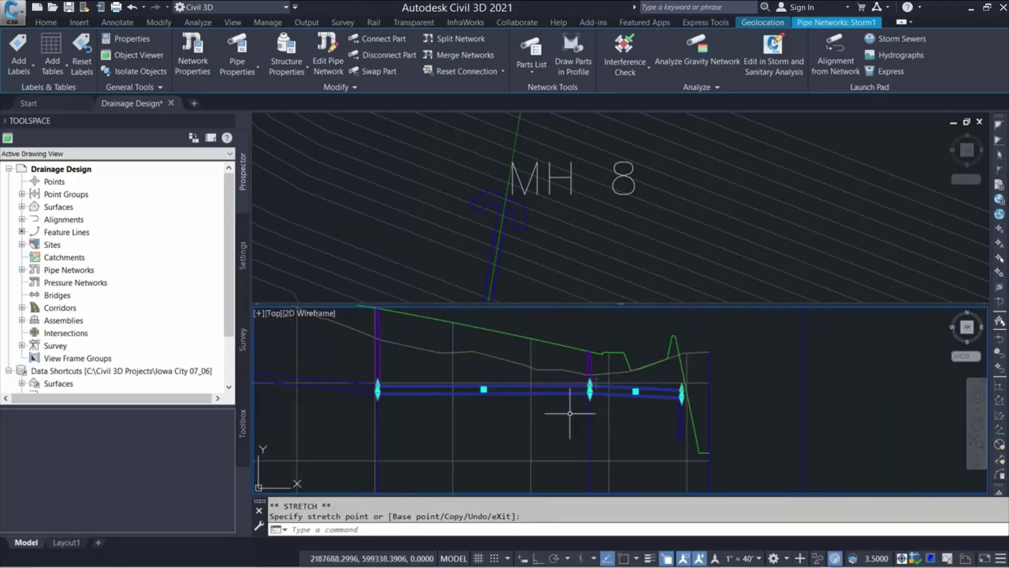
- Match the pipe ends at the next upstream manhole in the profile, and raise their joint to even out the slope
scroll(516, 407, "up", 5)
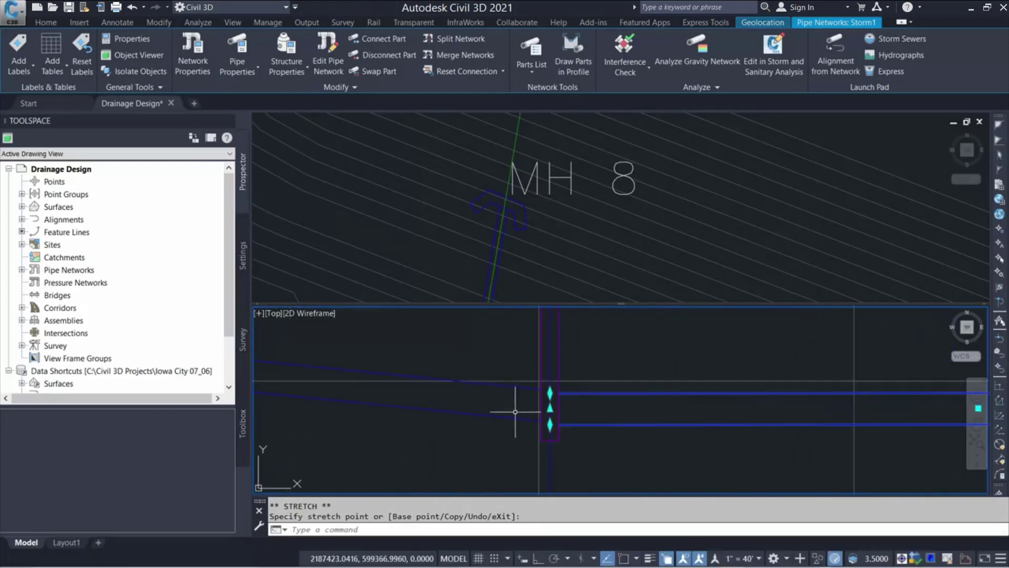
left_click(514, 413)
scroll(525, 389, "up", 3)
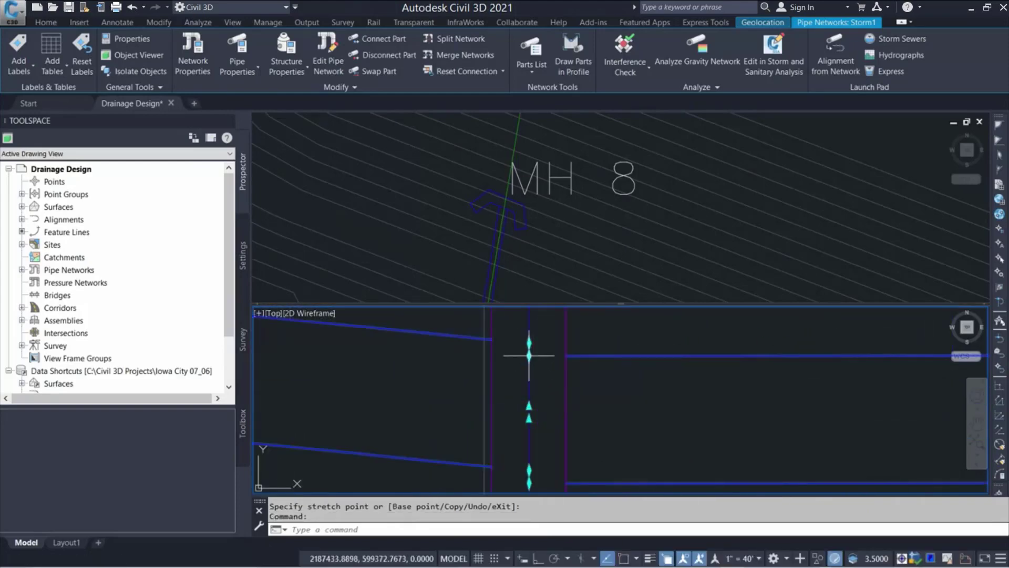
left_click(528, 355)
scroll(581, 387, "down", 3)
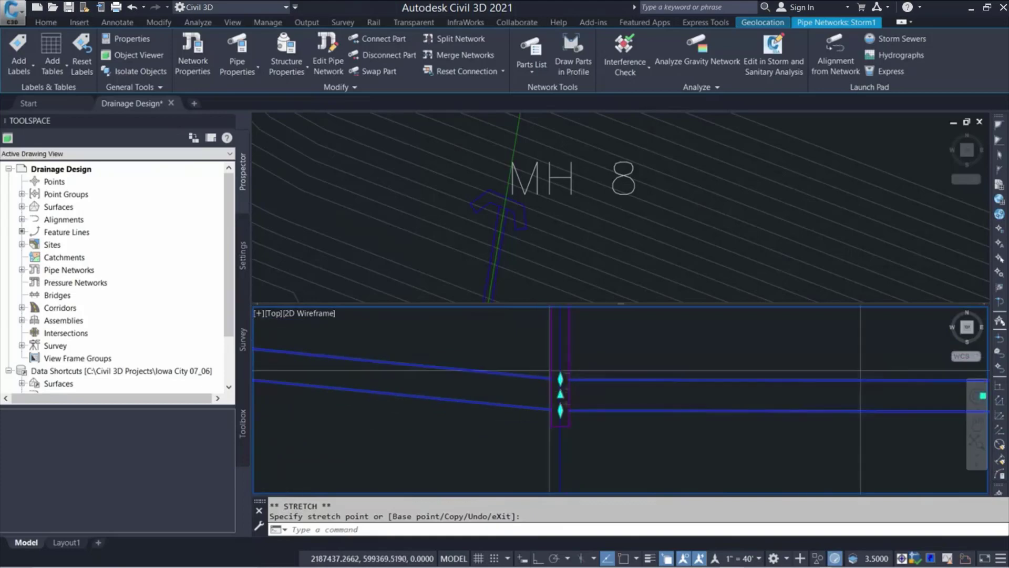
scroll(577, 390, "down", 4)
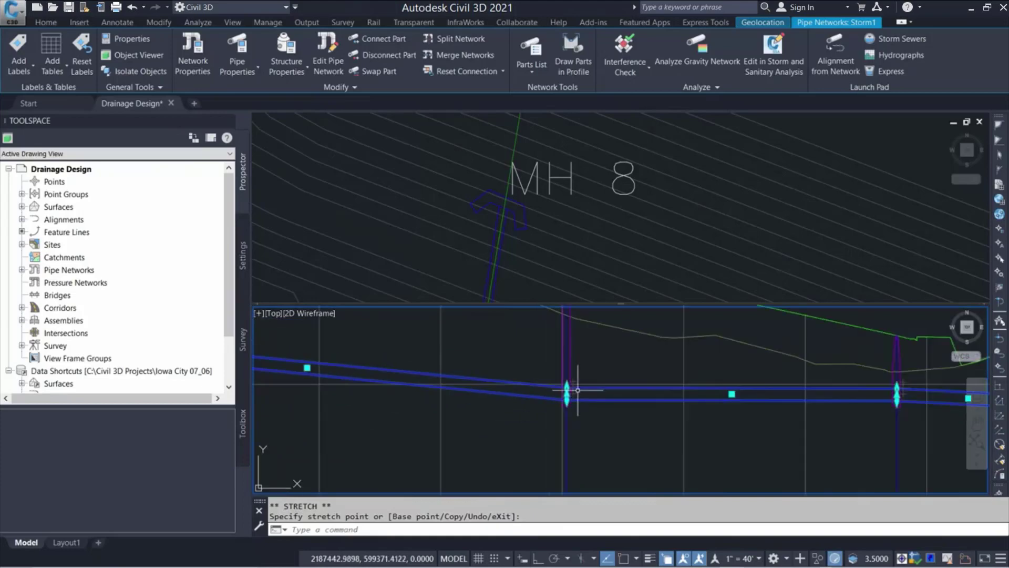
left_click(567, 364)
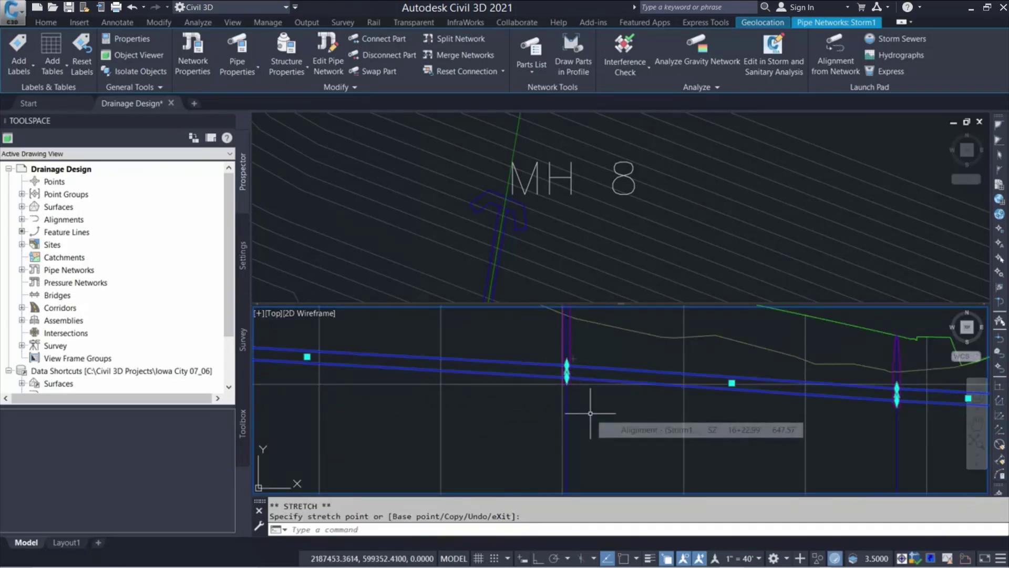
key("Escape")
- Move headwall MH 8 farther along the pipe alignment in plan until its profile meets the finished ground slope, and clear the selection
scroll(588, 412, "down", 2)
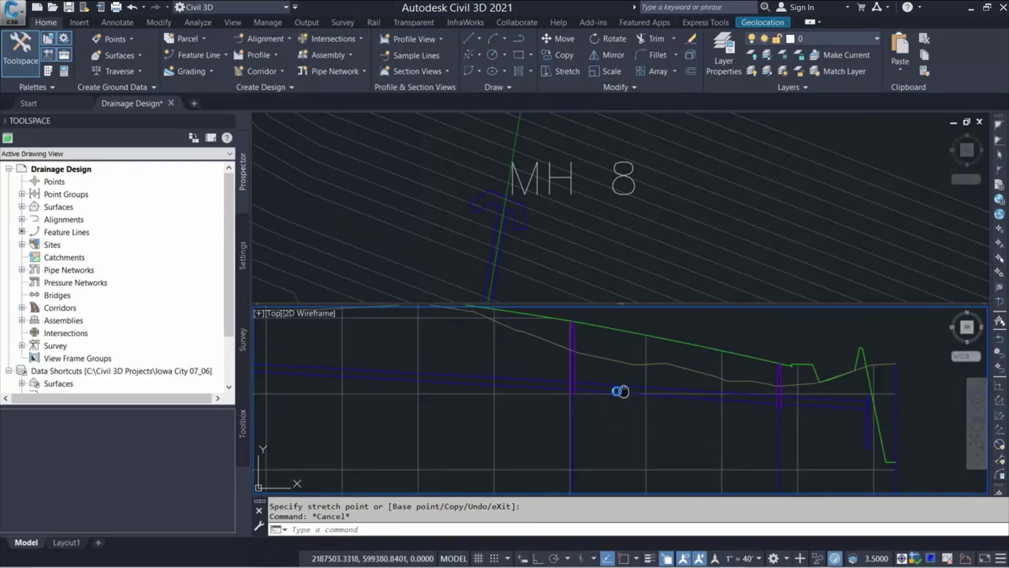
middle_click_drag(622, 392, 363, 385)
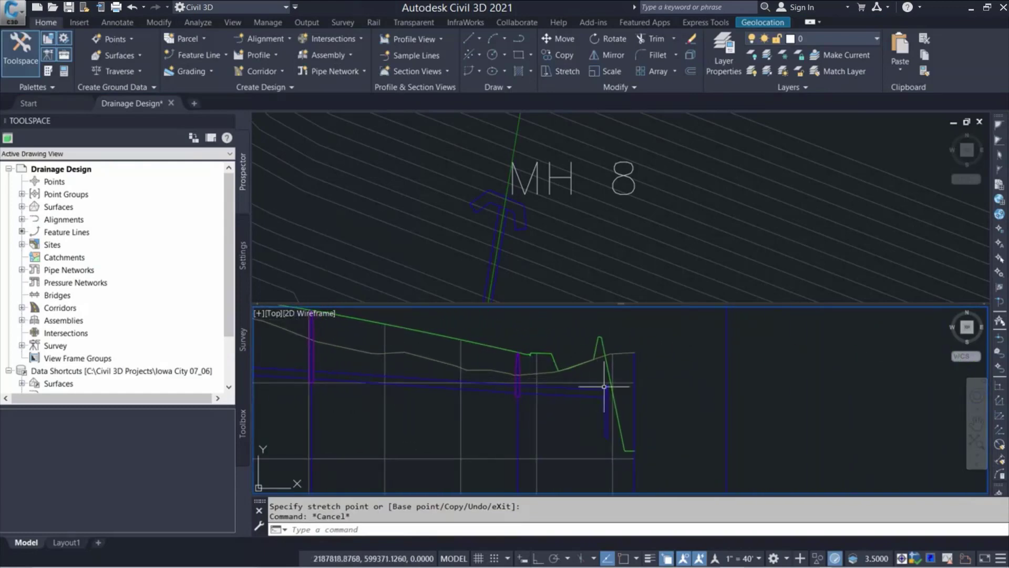
scroll(604, 386, "up", 4)
scroll(611, 389, "up", 2)
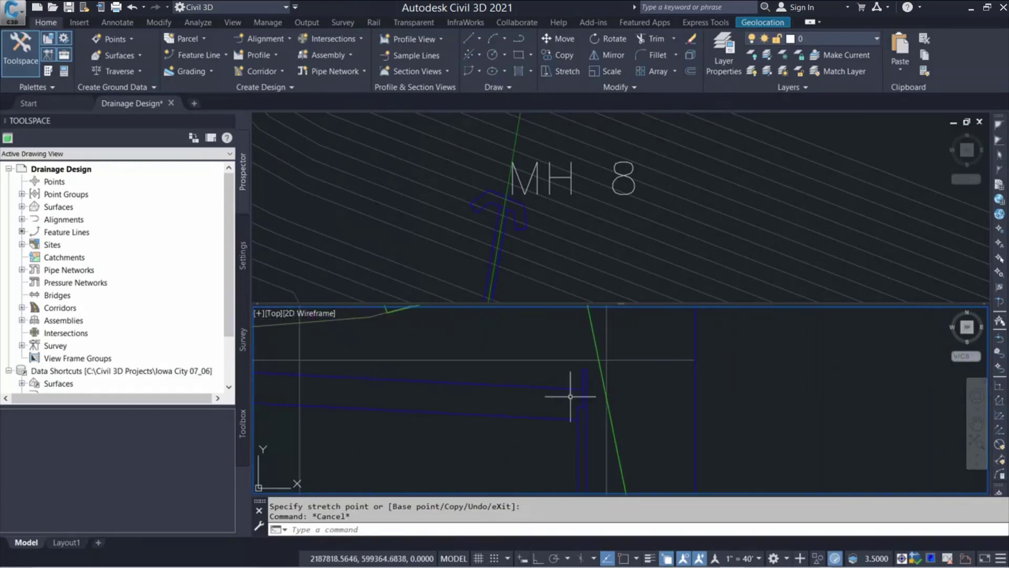
left_click(523, 214)
left_click(506, 205)
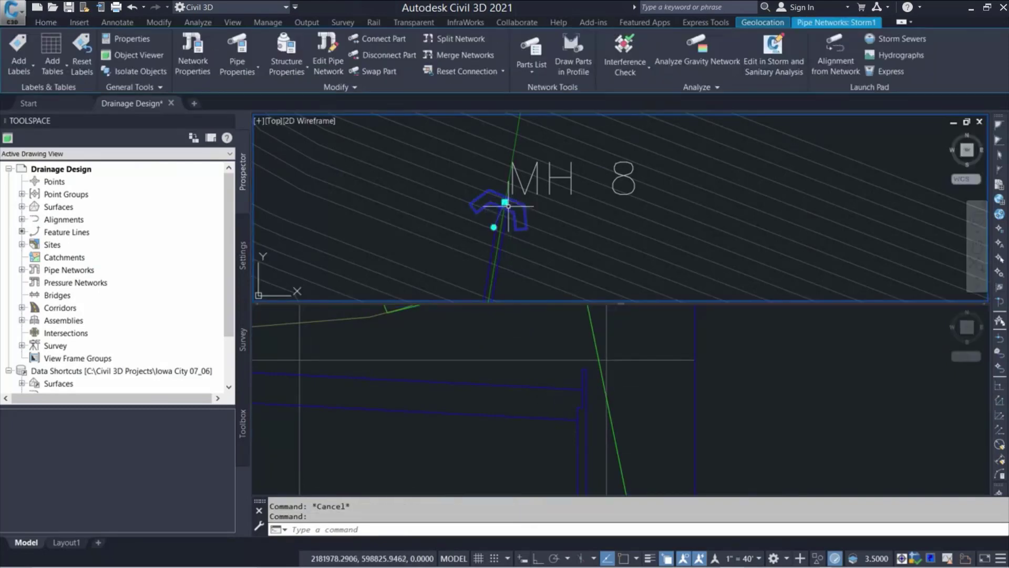
left_click(505, 201)
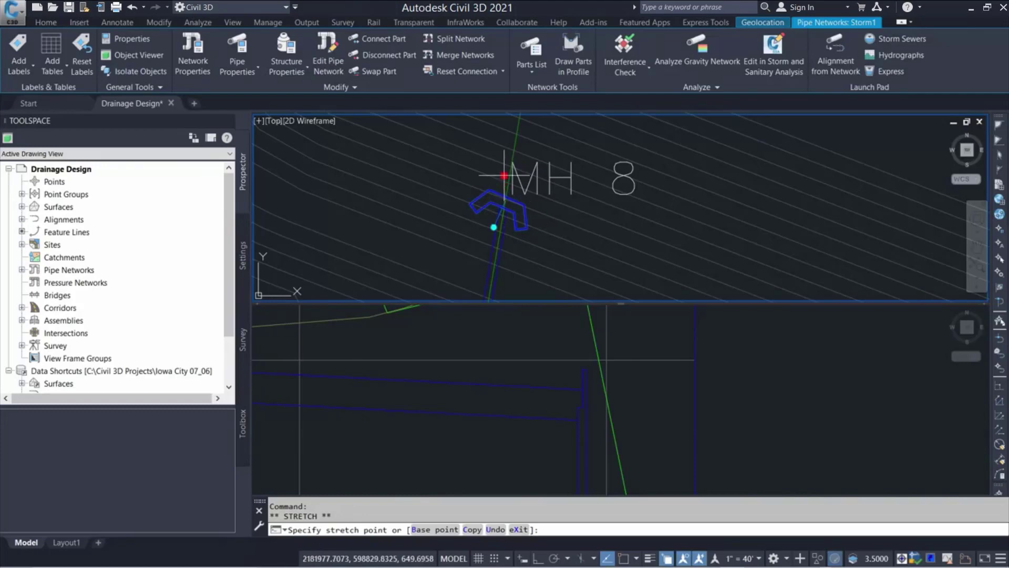
left_click(513, 163)
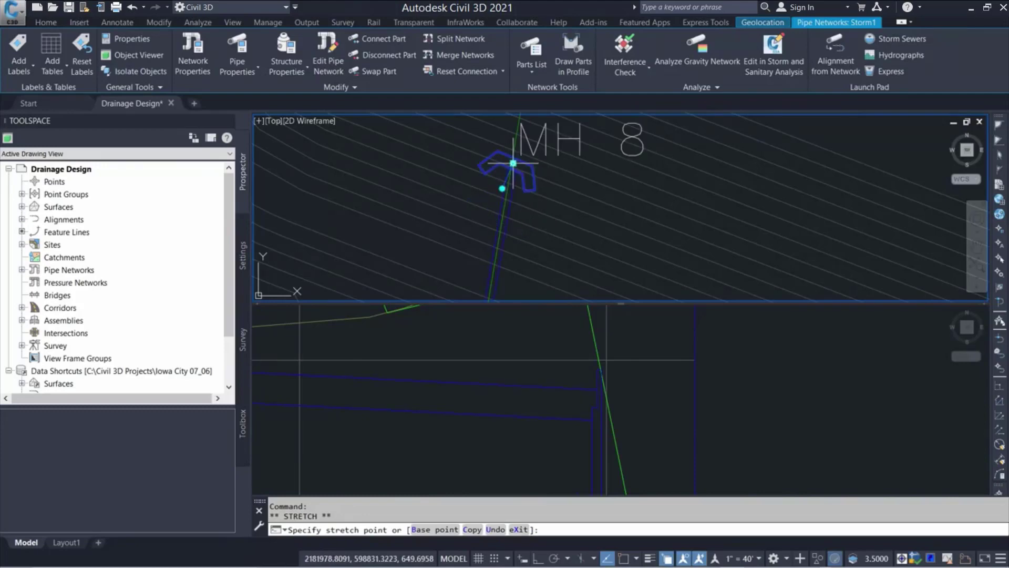
left_click(513, 162)
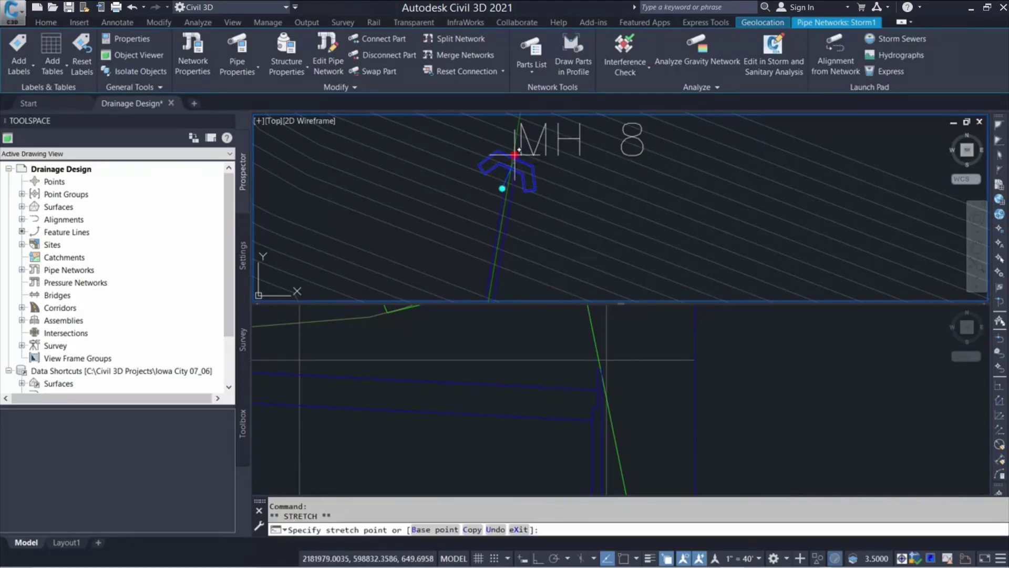
left_click(515, 151)
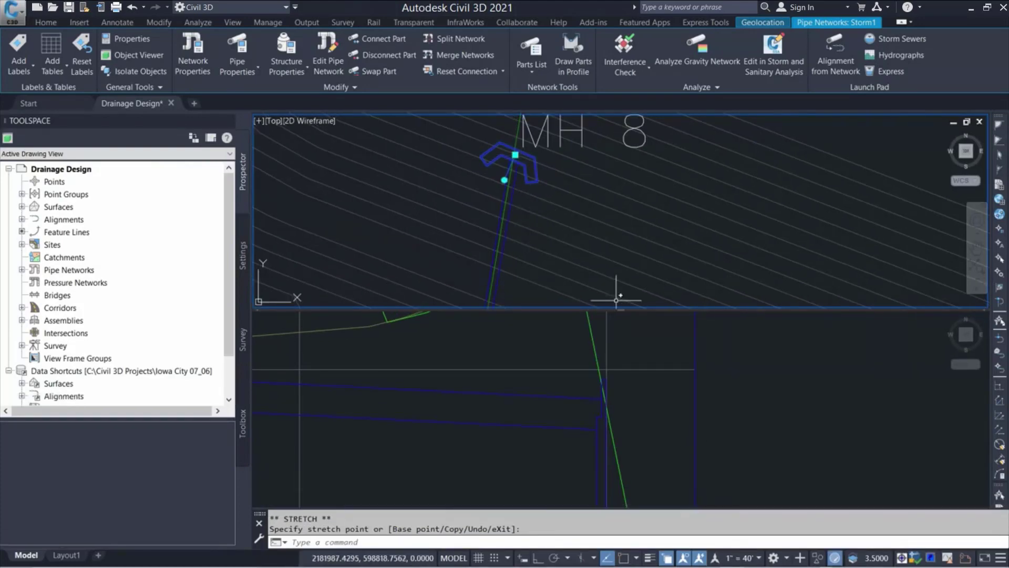
left_click(557, 443)
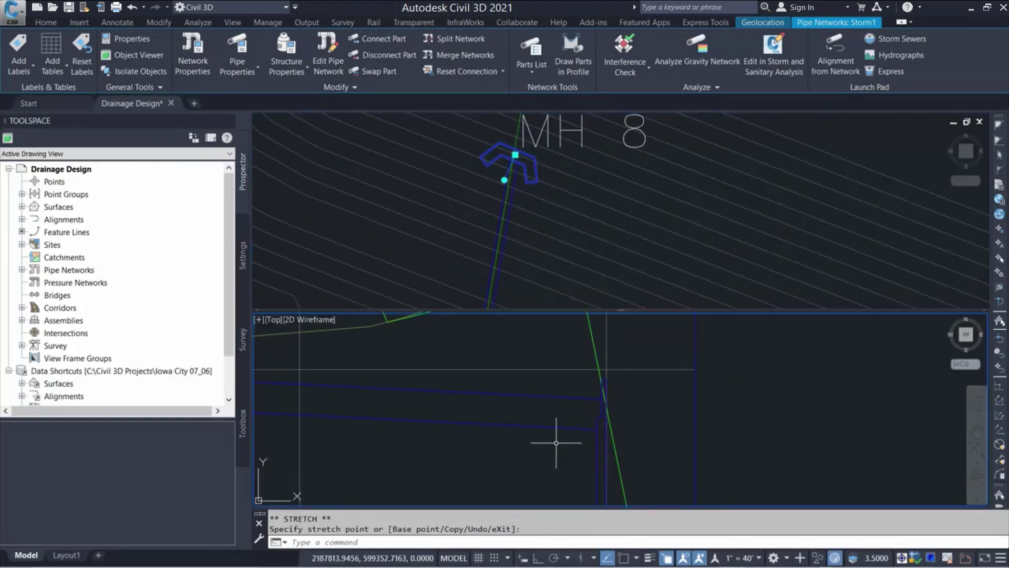
key("Escape")
- Raise the top of headwall MH 8 in the profile view above the pipe's end, and clear the selection
scroll(556, 443, "down", 2)
middle_click_drag(552, 444, 550, 428)
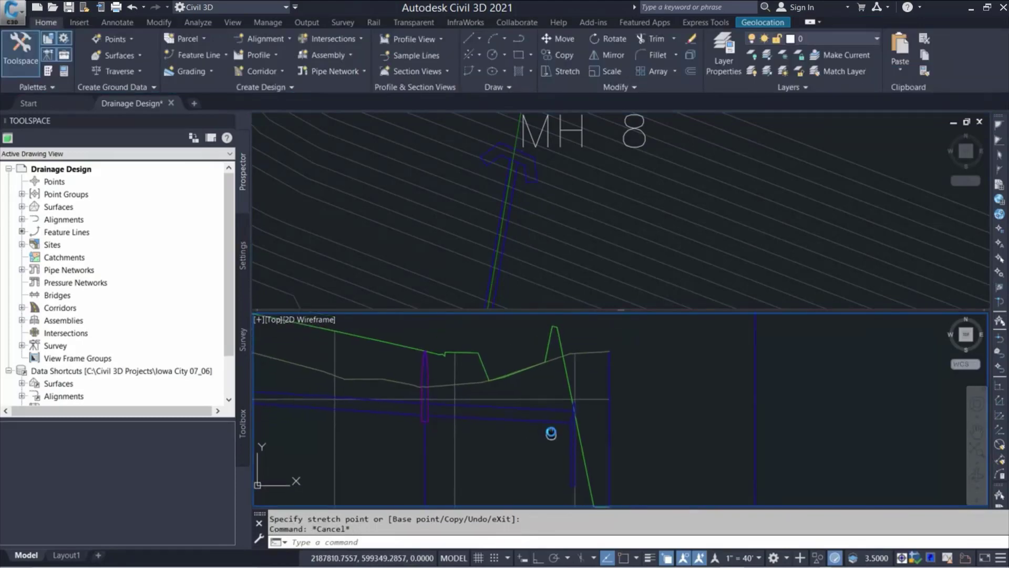
left_click(574, 418)
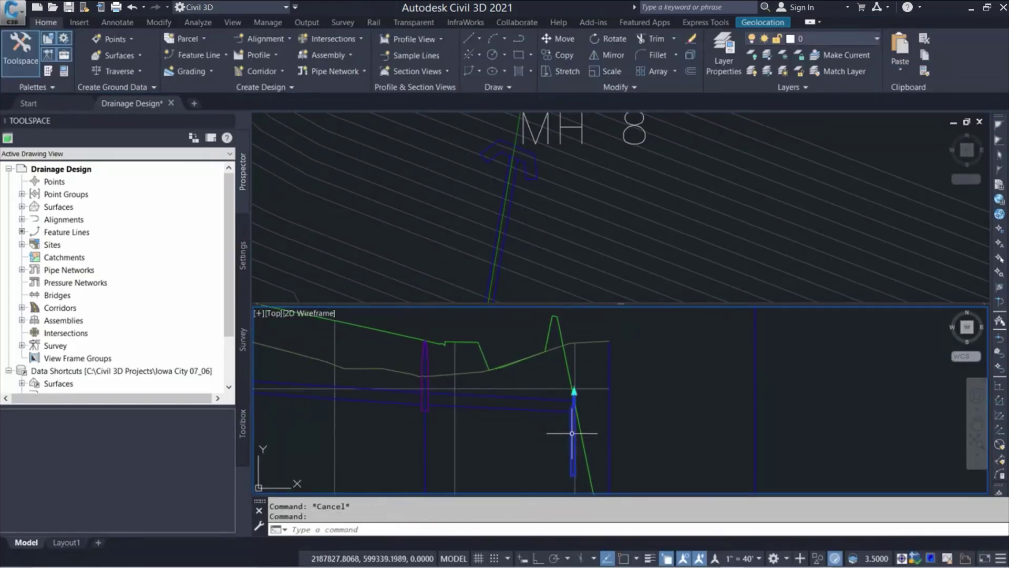
left_click(574, 392)
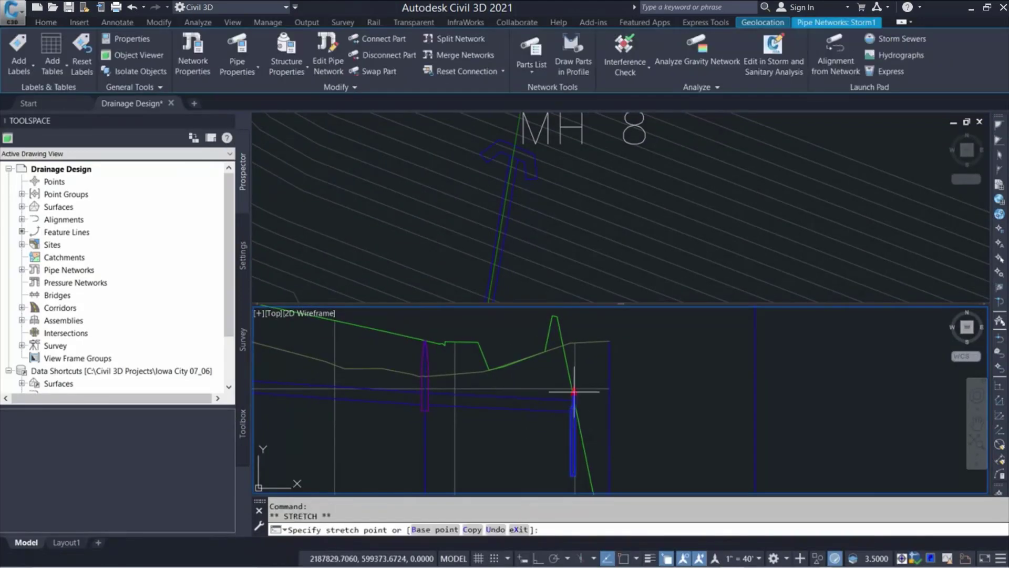
left_click(580, 356)
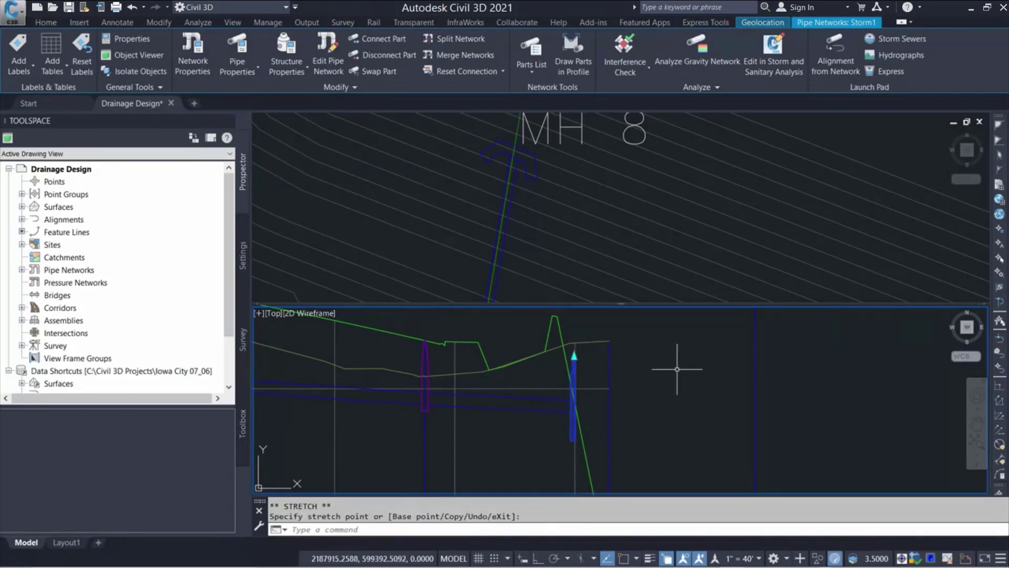
key("Escape")
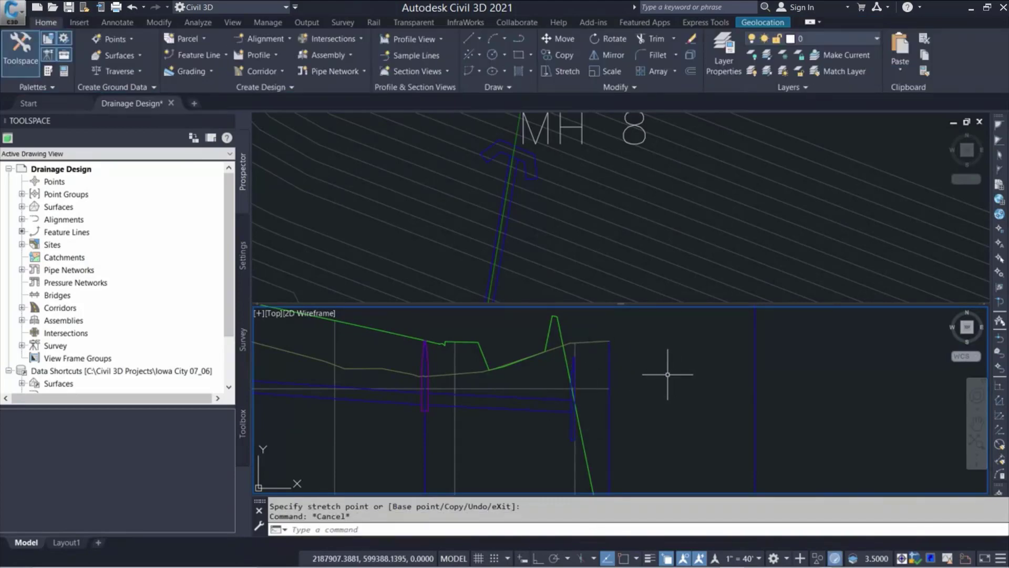
- Examine headwall MH 8 together with the ground surface in the 3D Object Viewer, looking closely at how it sits in the slope
left_click(536, 190)
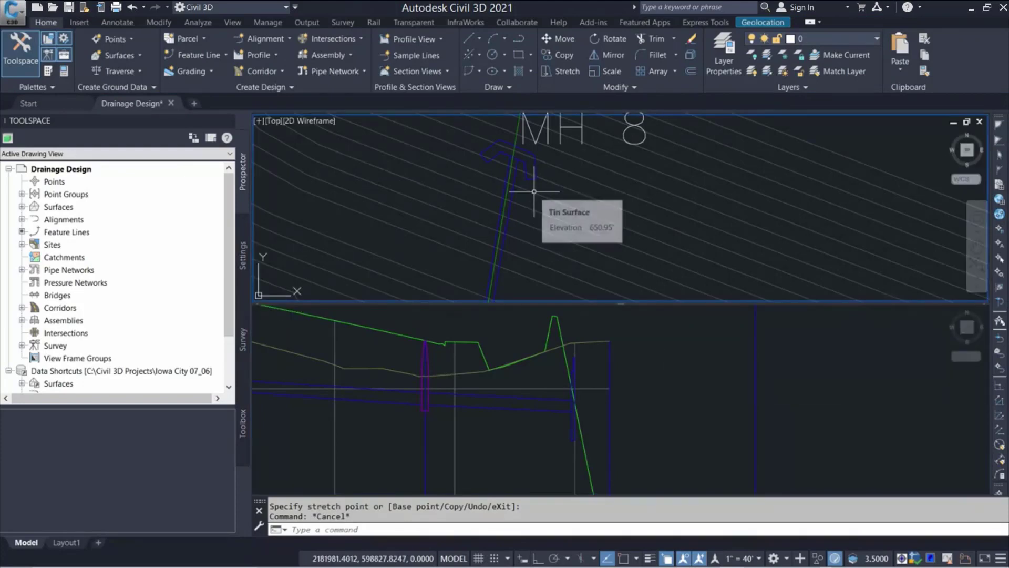
left_click(533, 187)
left_click(531, 180)
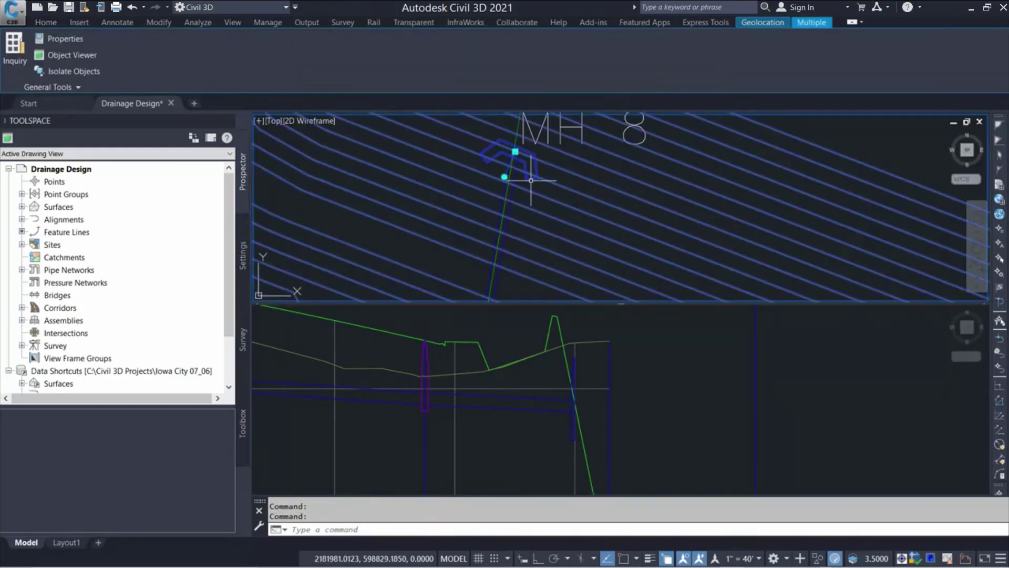
right_click(531, 181)
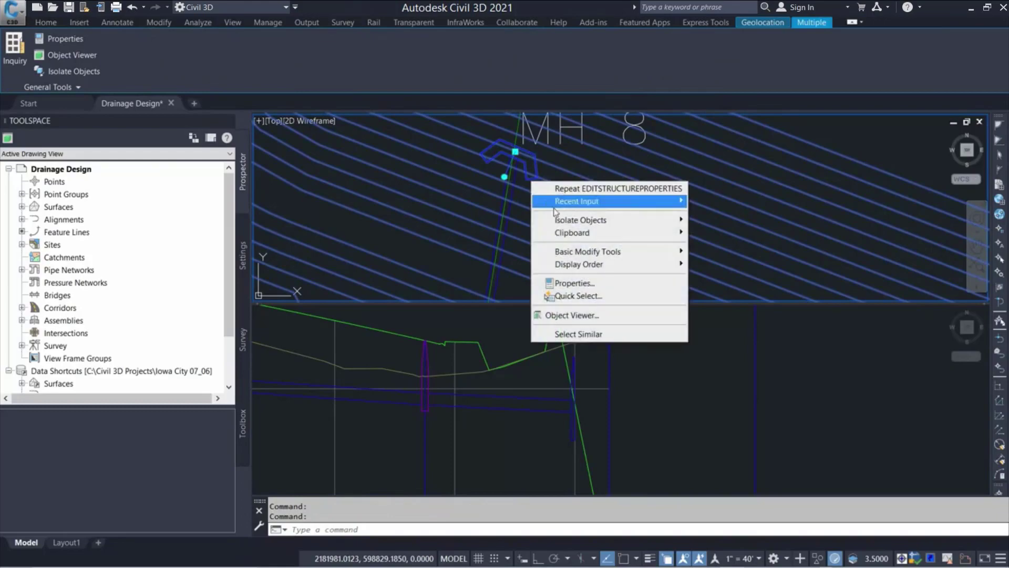
left_click(588, 317)
scroll(625, 305, "up", 3)
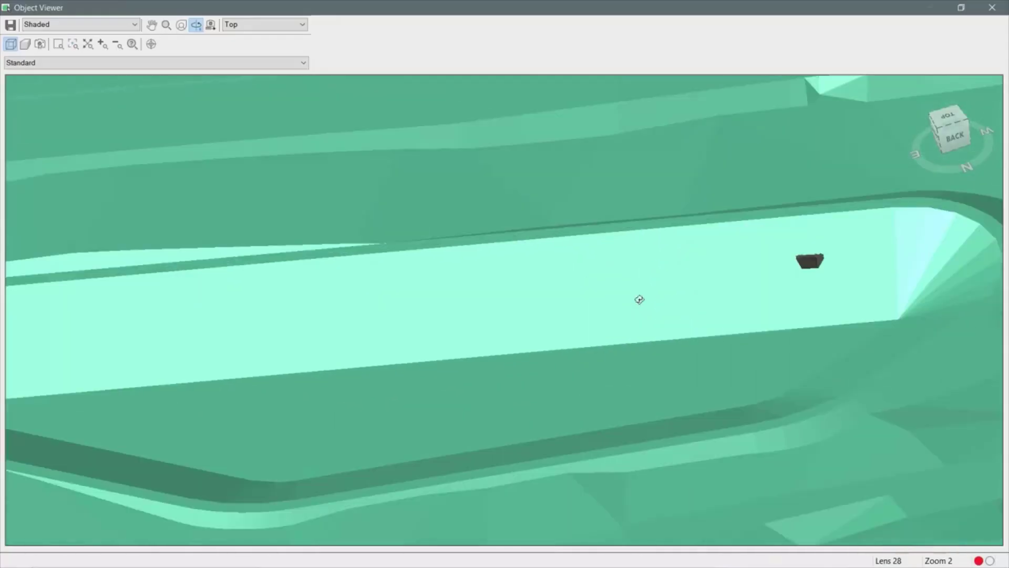
scroll(678, 306, "up", 3)
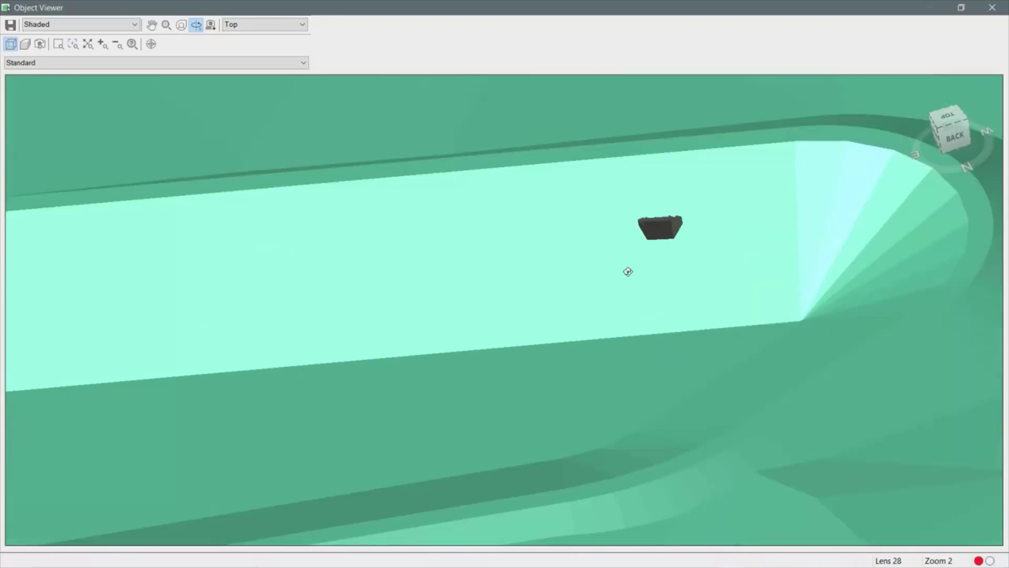
scroll(627, 271, "up", 3)
middle_click_drag(639, 275, 470, 359)
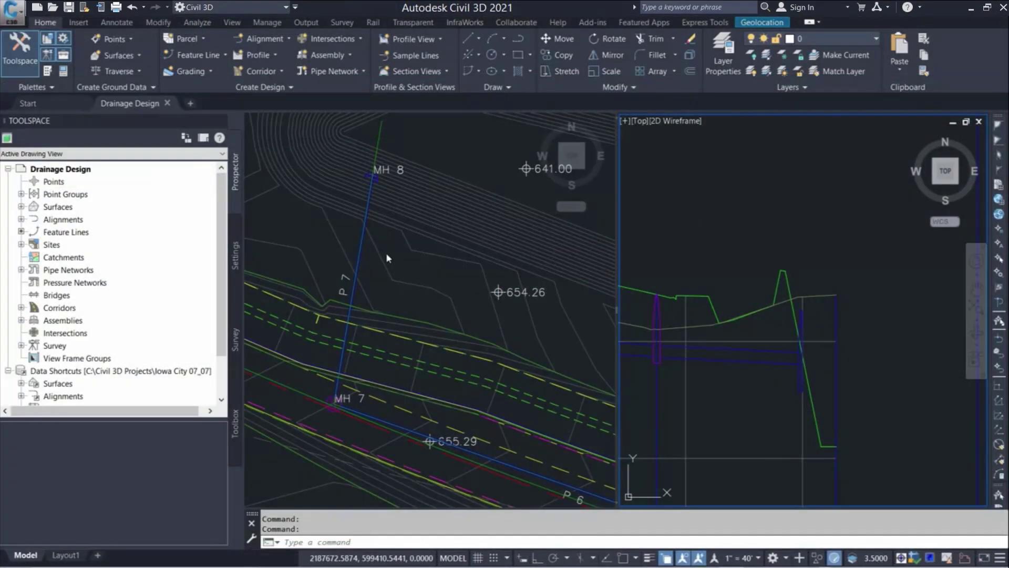
- Open the properties of pipe P 7 and review its name, description, and the available object styles and render materials
left_click(387, 258)
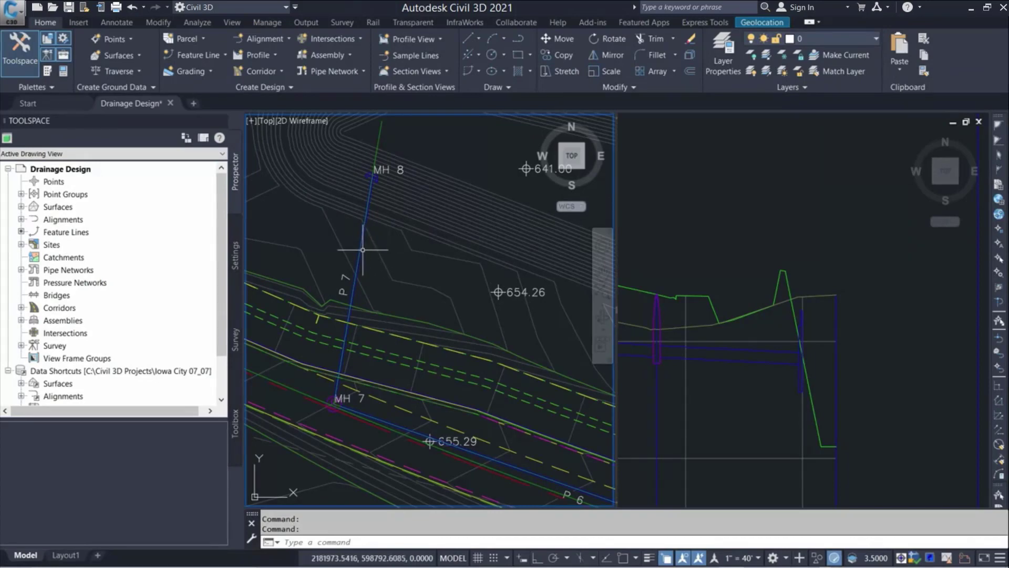
left_click(363, 250)
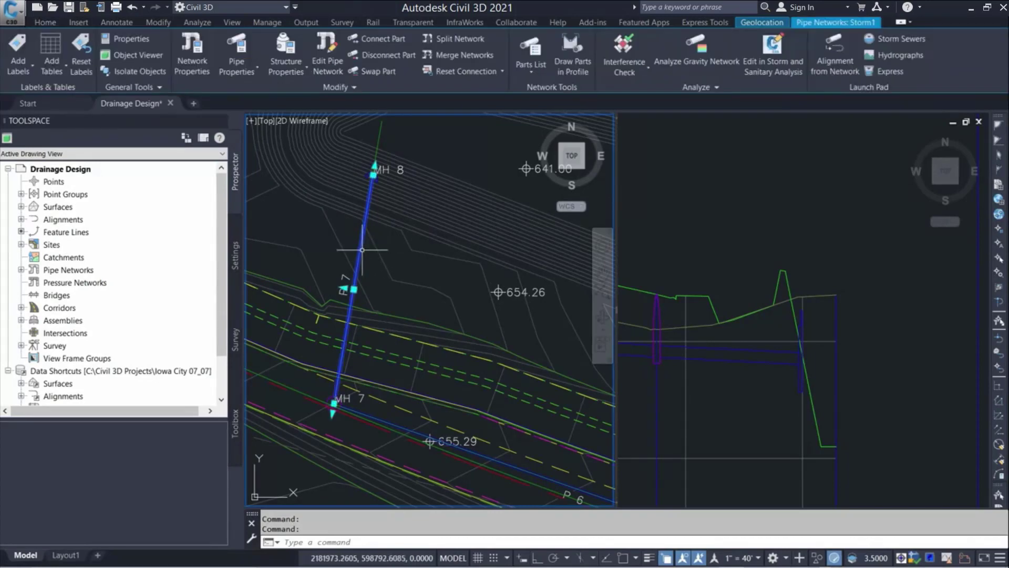
right_click(408, 258)
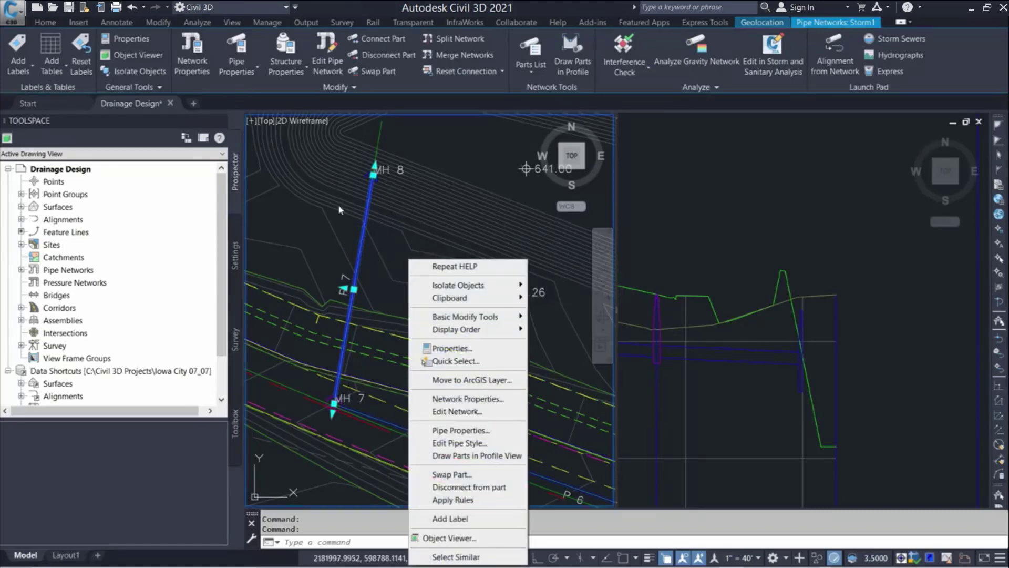
left_click(241, 48)
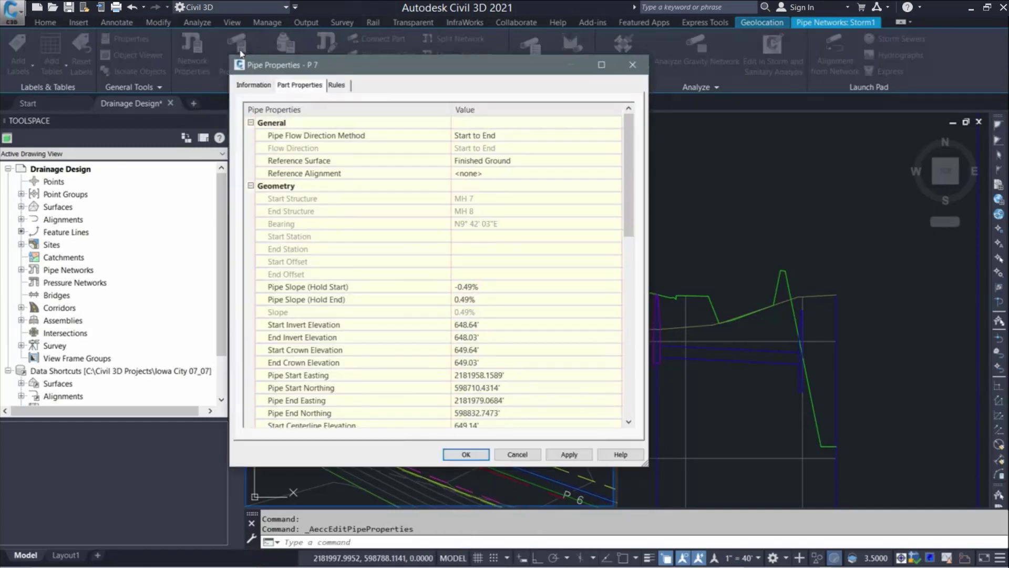
left_click(245, 85)
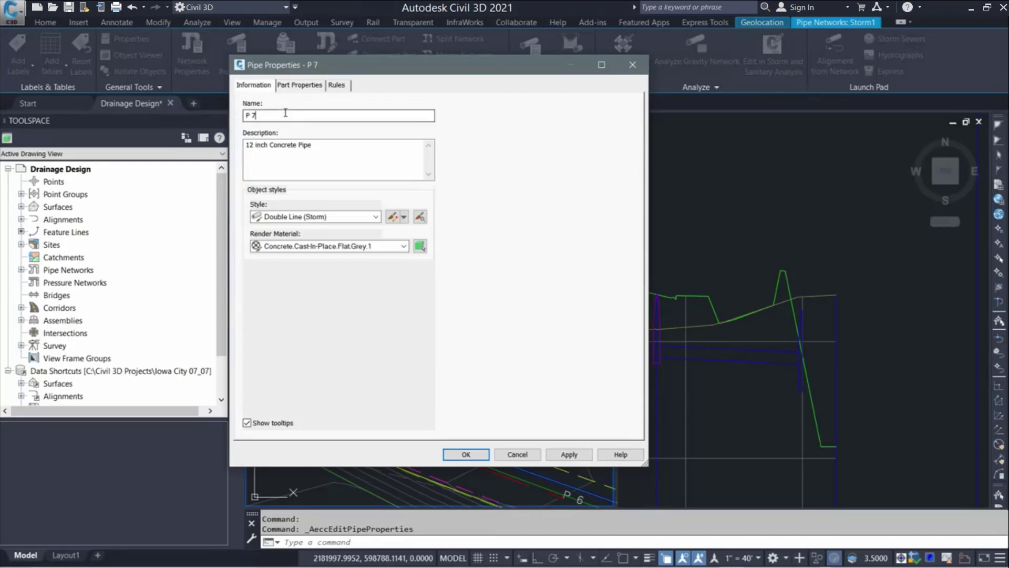
left_click(345, 158)
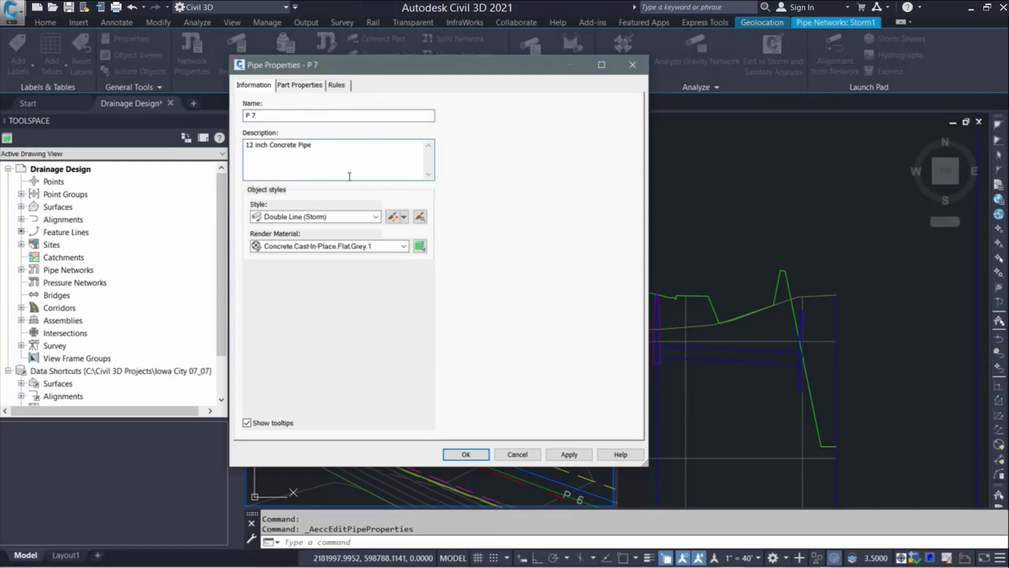
left_click(375, 217)
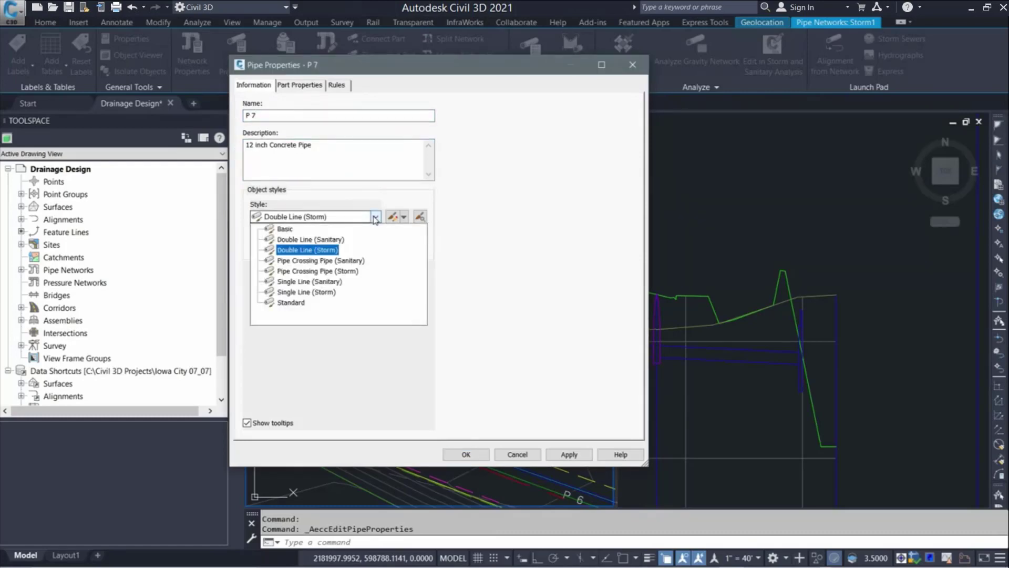
left_click(375, 217)
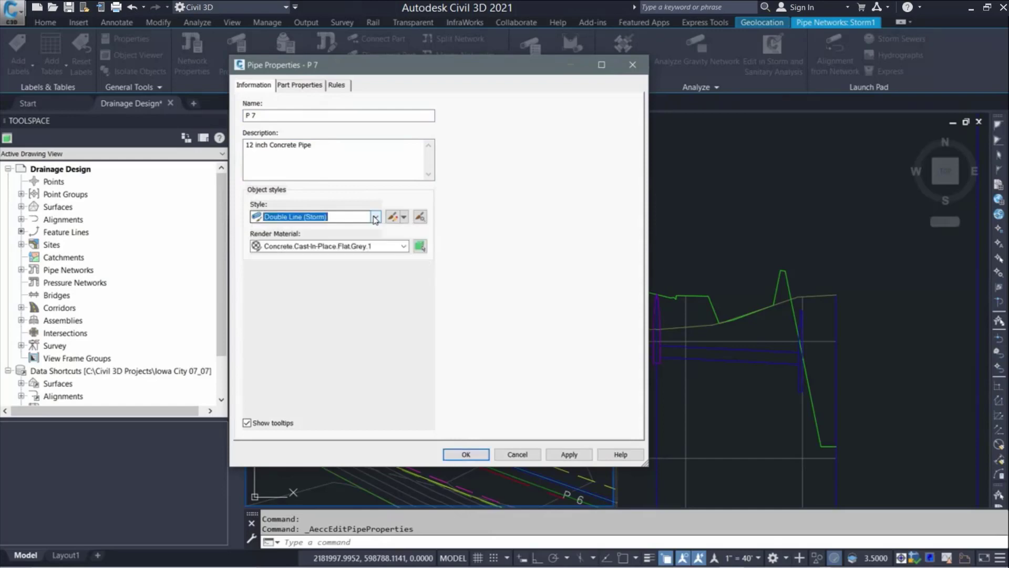
left_click(404, 247)
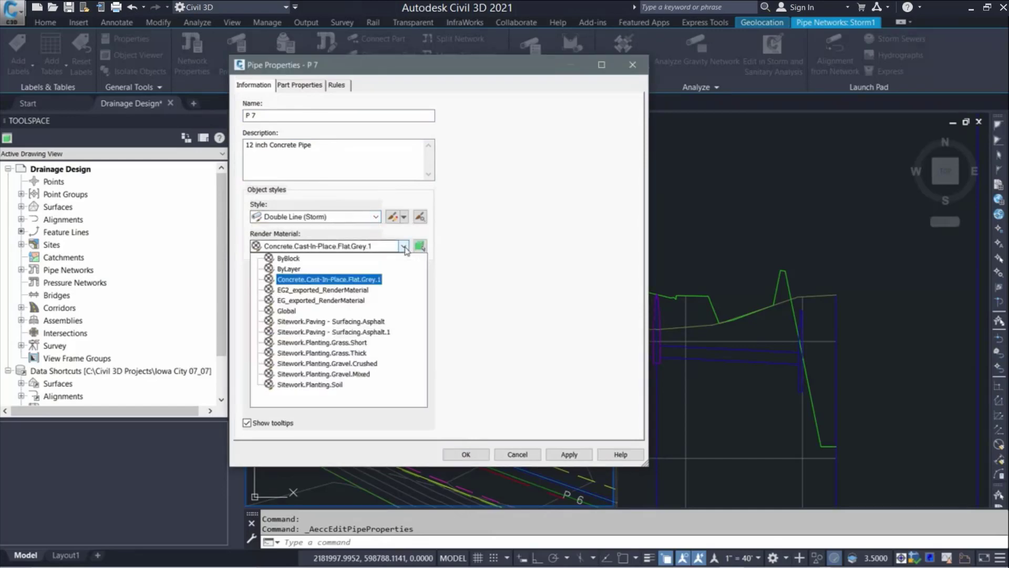
left_click(404, 247)
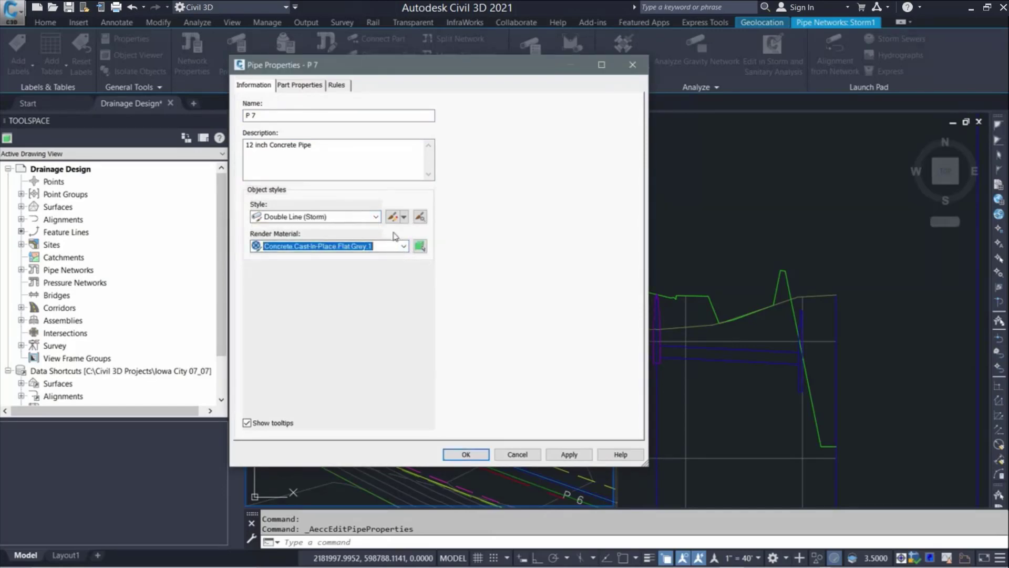
- Review pipe P 7's part properties, including the available flow direction methods and the reference surface setting, leaving both as they are
left_click(313, 87)
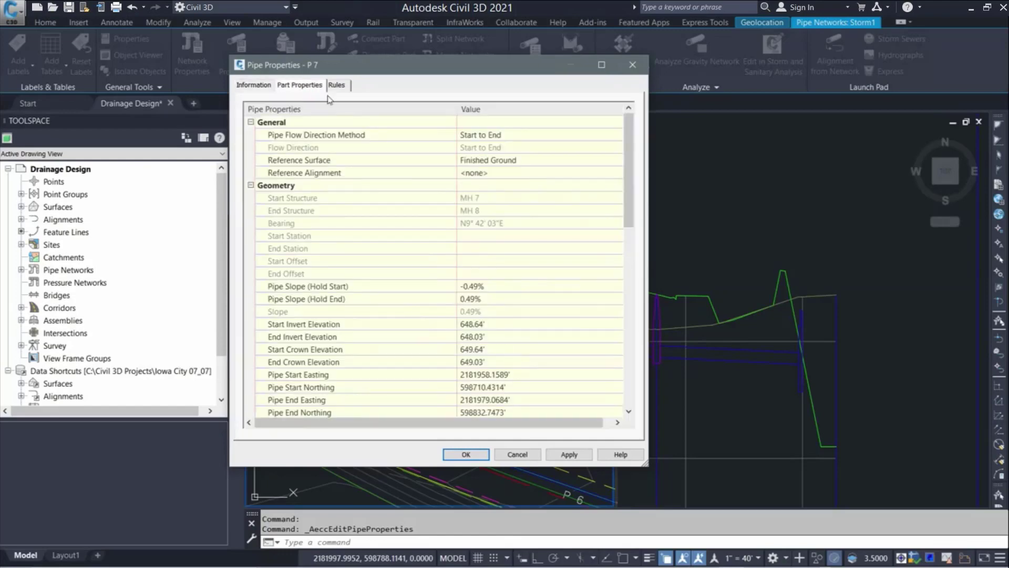
left_click(508, 136)
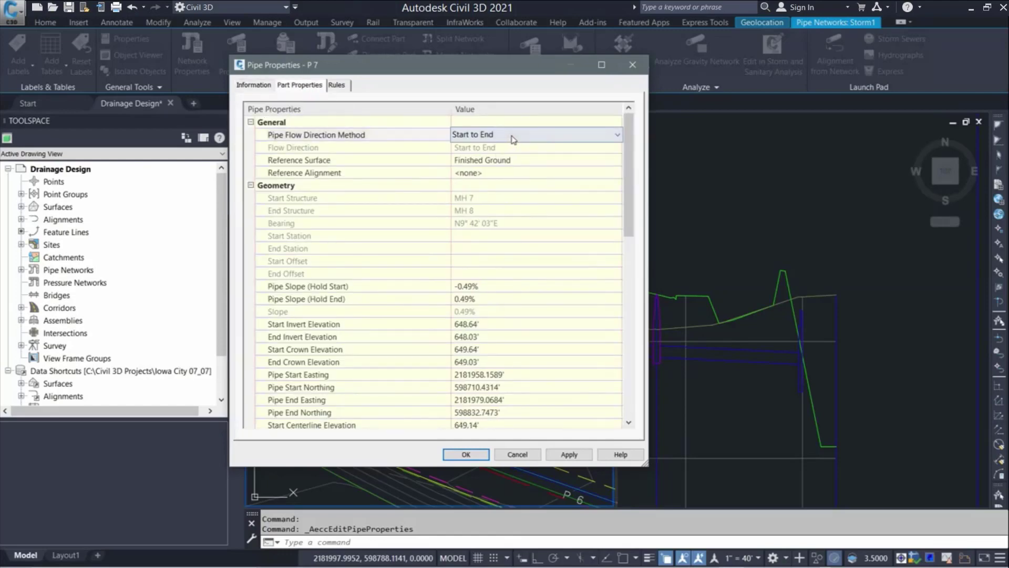
left_click(541, 135)
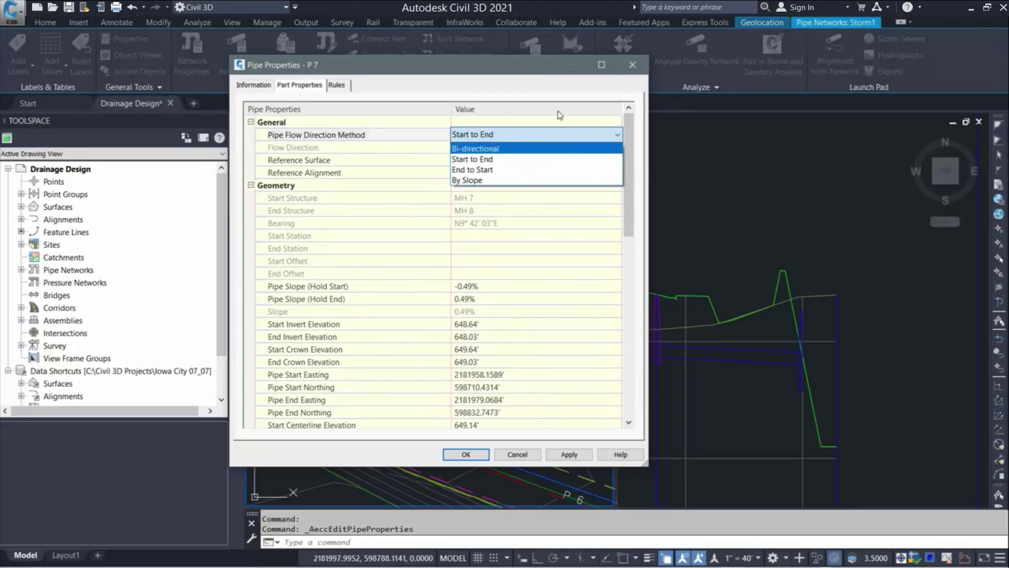
left_click(559, 125)
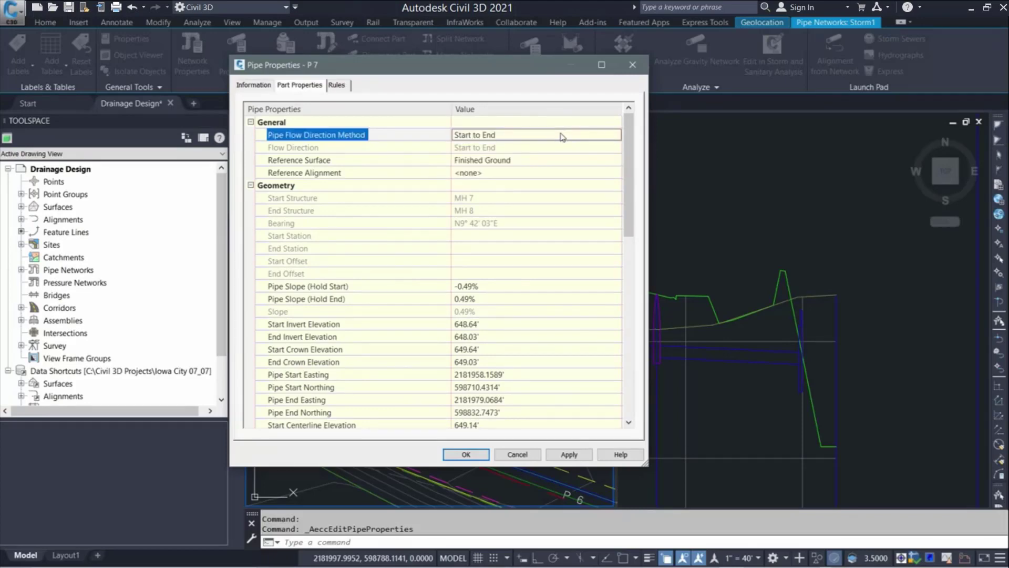
left_click(551, 161)
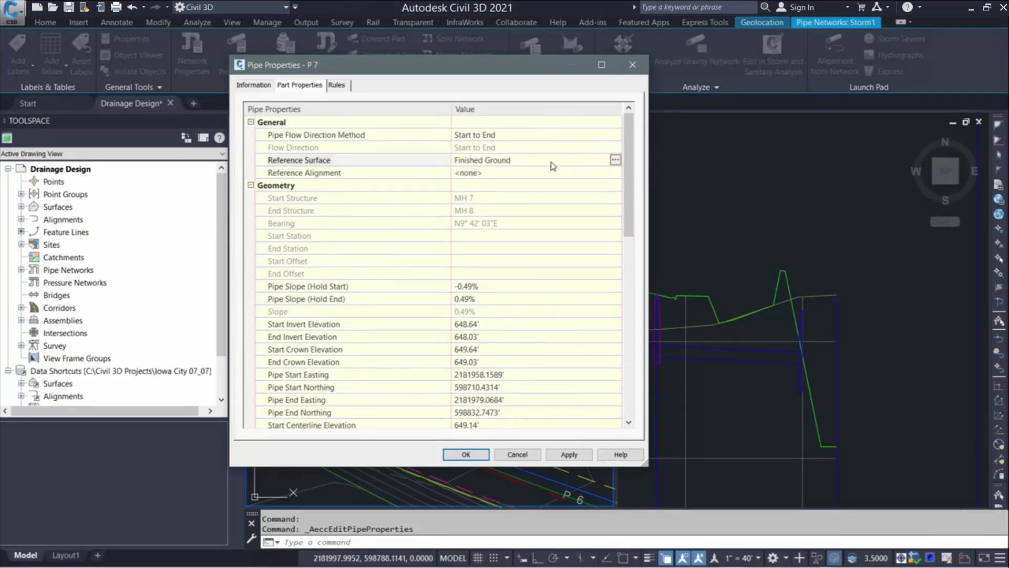
left_click(614, 160)
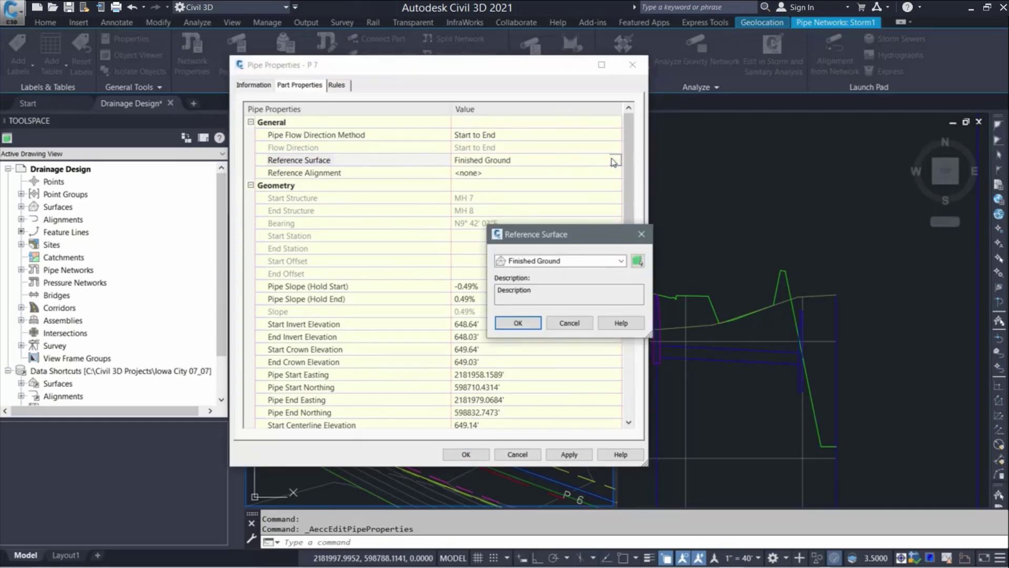
left_click(578, 325)
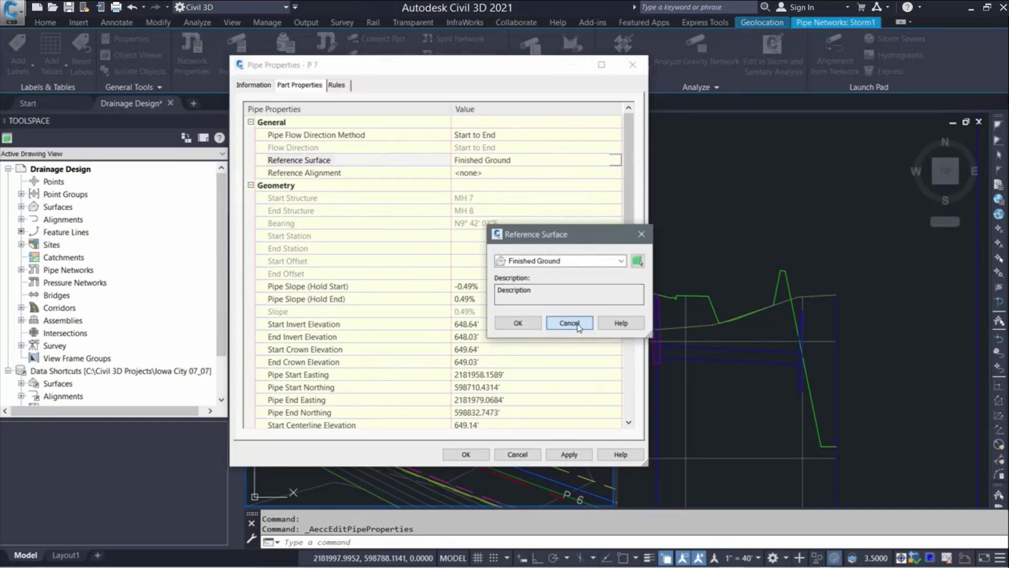
left_click(578, 324)
left_click(590, 276)
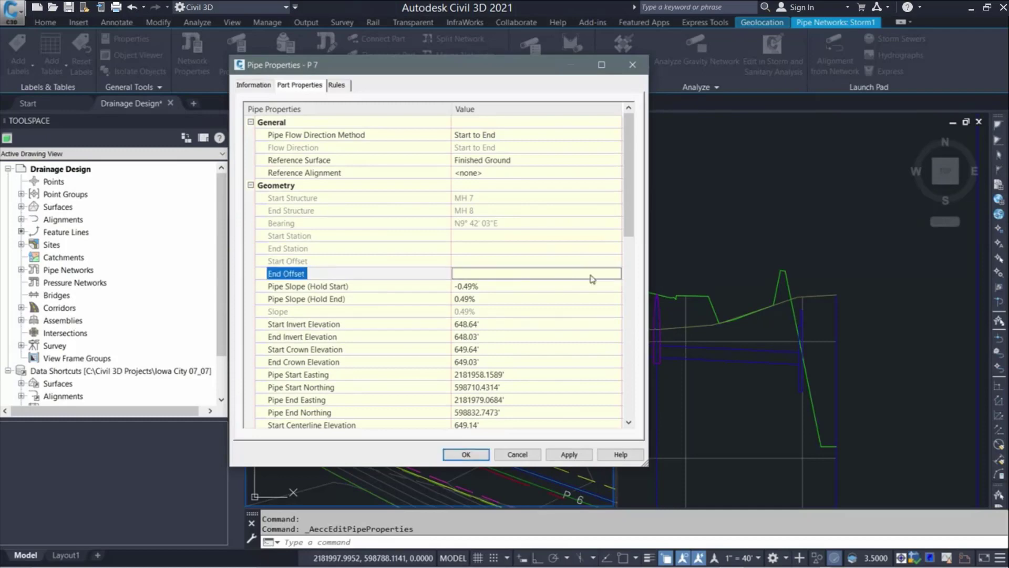
- Set pipe P 7's slope, holding the start, to -1% and apply it to the profile
left_click_drag(629, 229, 630, 276)
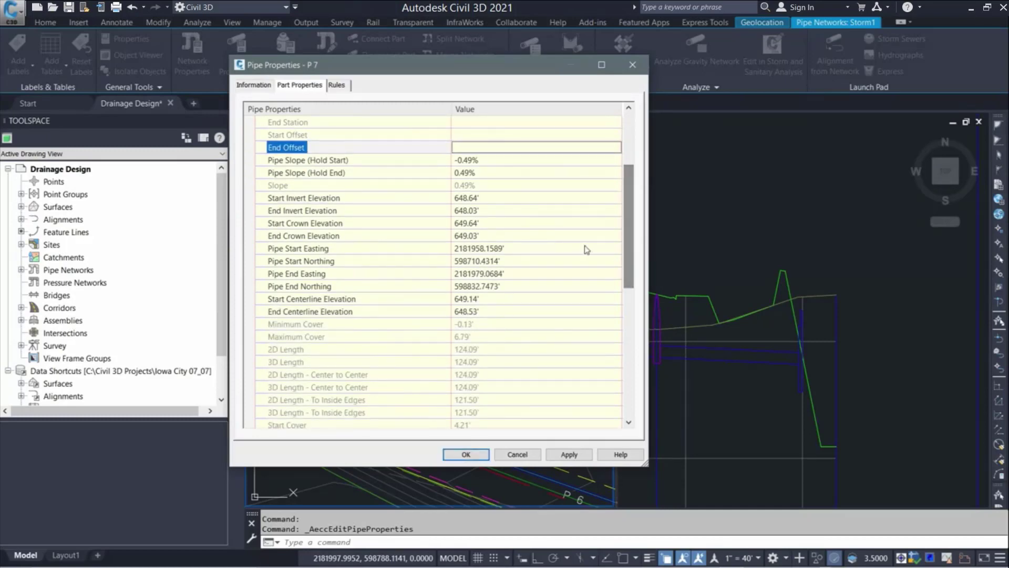
left_click(379, 162)
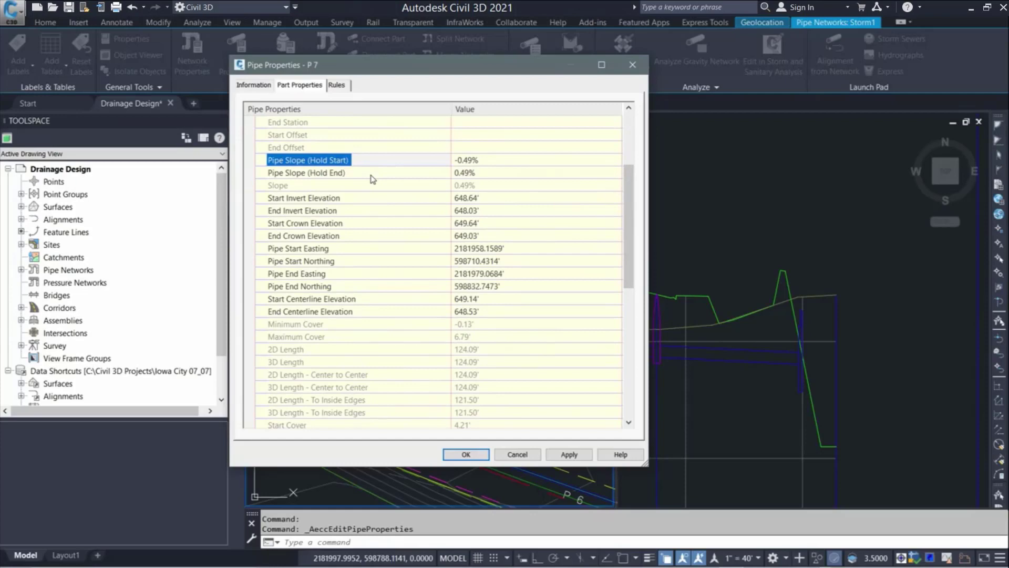
left_click(494, 163)
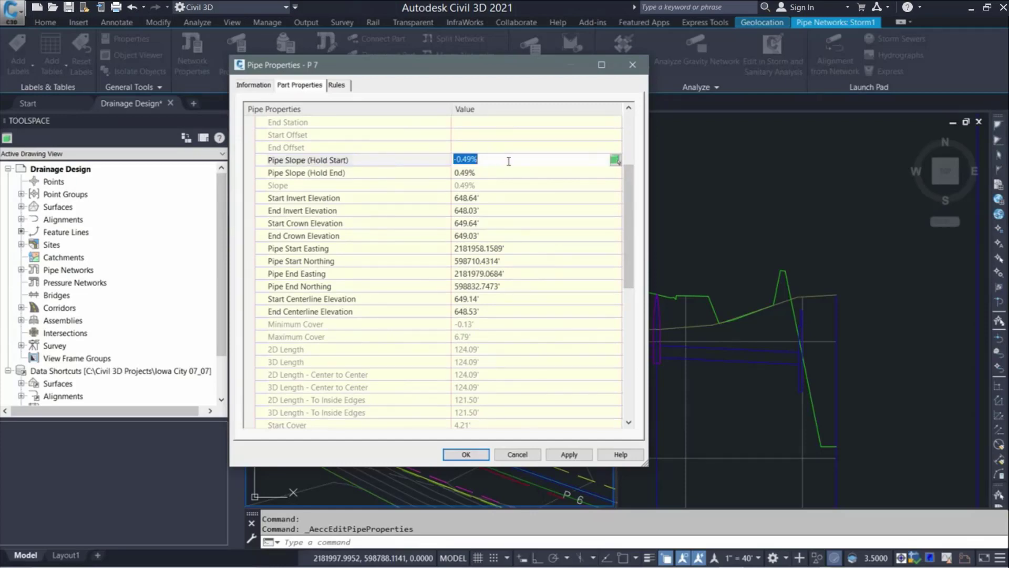
type("-1")
key("Return")
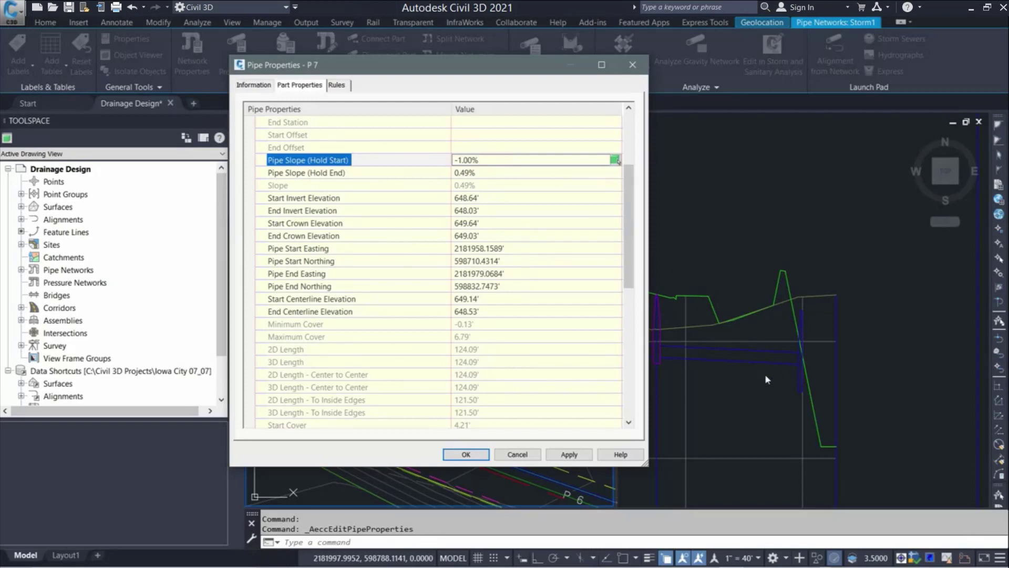
left_click(569, 454)
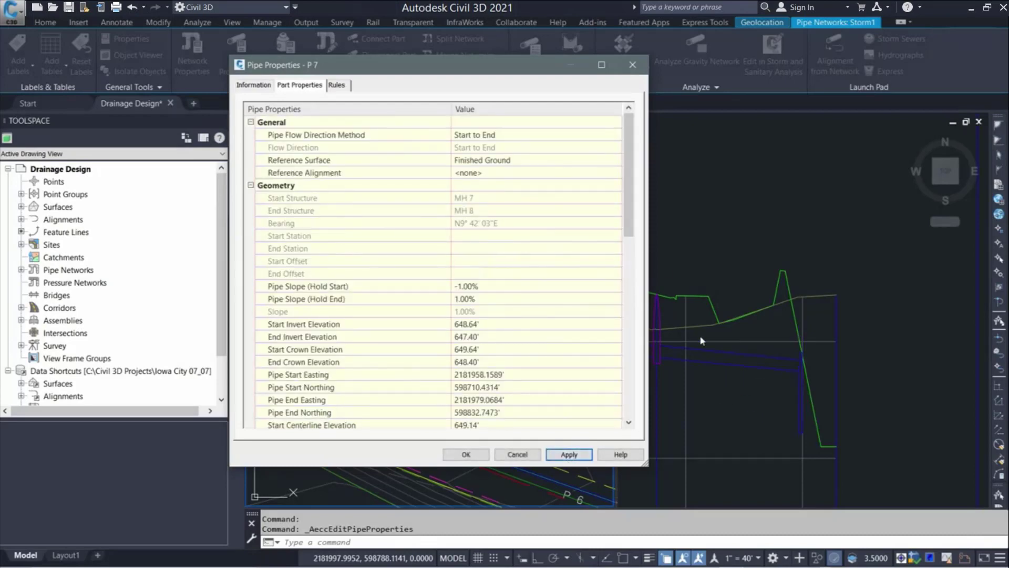
- Set pipe P 7's slope, holding the start, back to -0.49% and apply the change
left_click(479, 286)
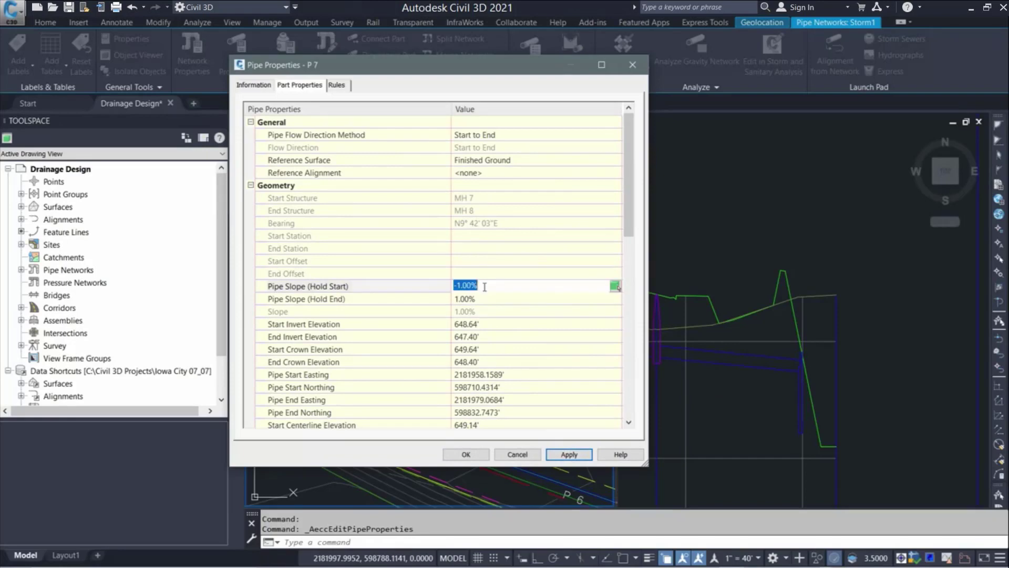
type("-0.49")
left_click(558, 453)
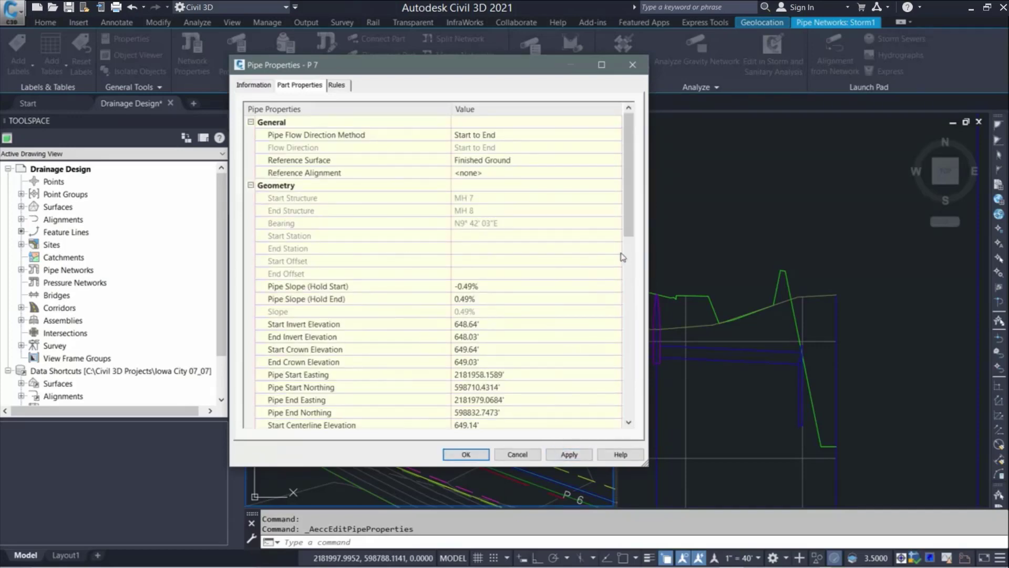
- Set pipe P 7's end invert elevation to 647 feet and apply the change
left_click_drag(630, 231, 629, 262)
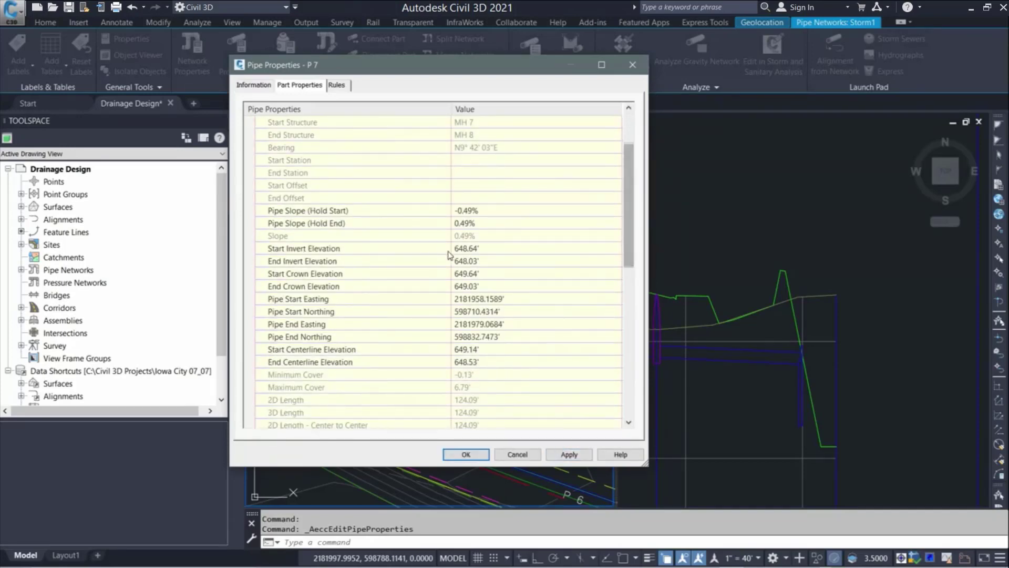
left_click(484, 261)
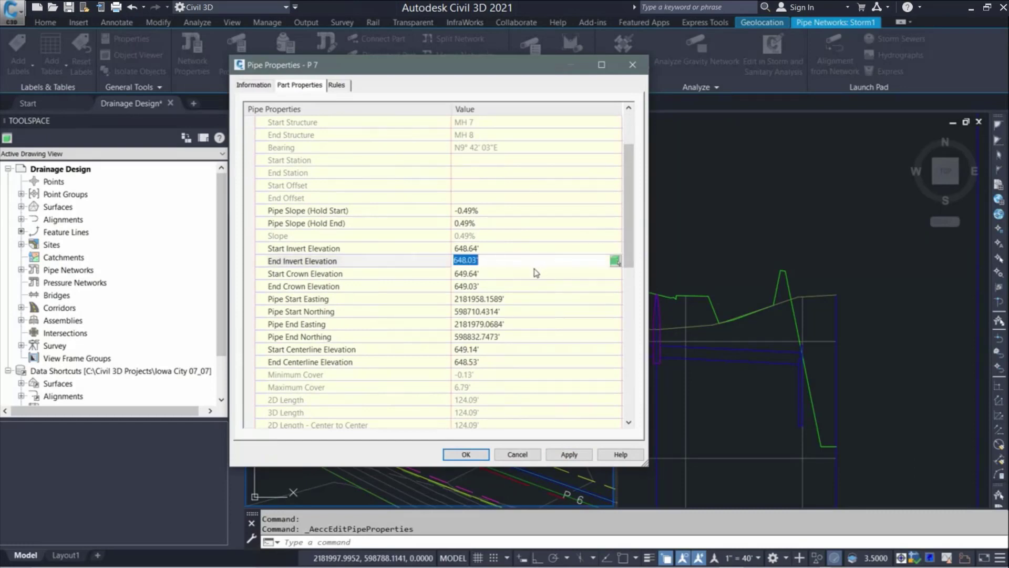
left_click(513, 249)
left_click(510, 263)
type("647")
left_click(569, 455)
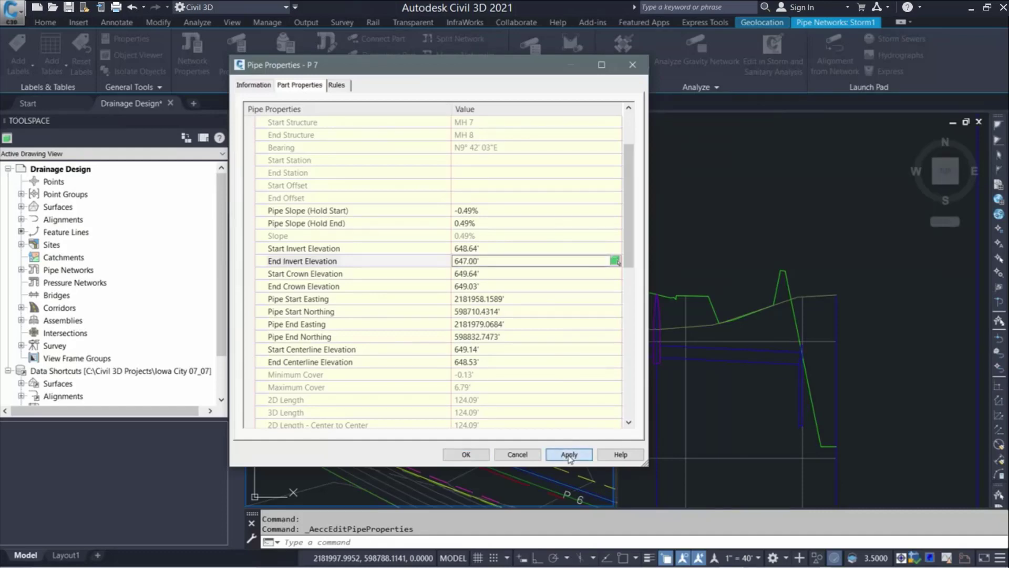
left_click(570, 454)
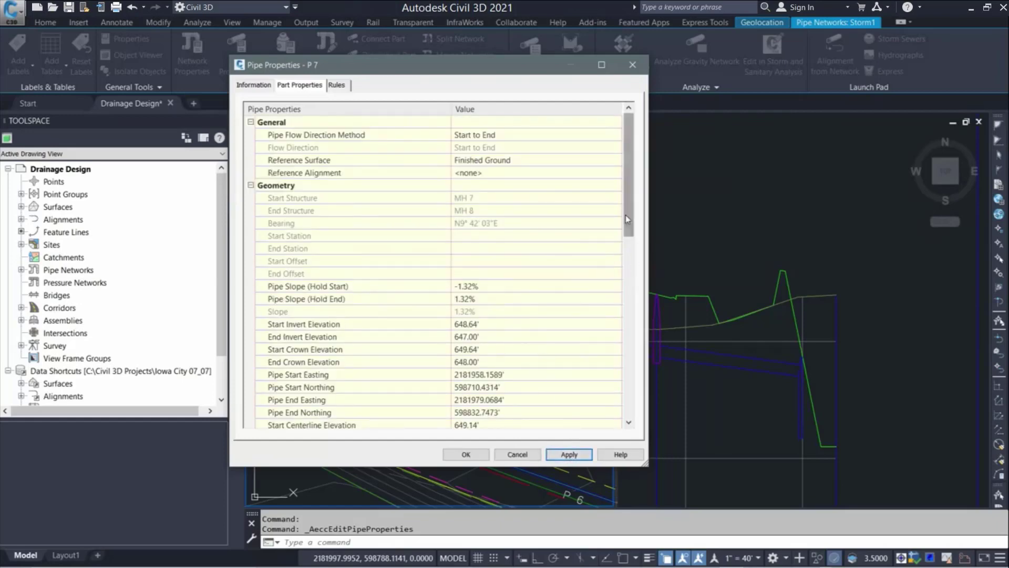
- Set pipe P 7's end invert elevation to 648 feet and apply the change
scroll(627, 219, "down", 2)
left_click(497, 286)
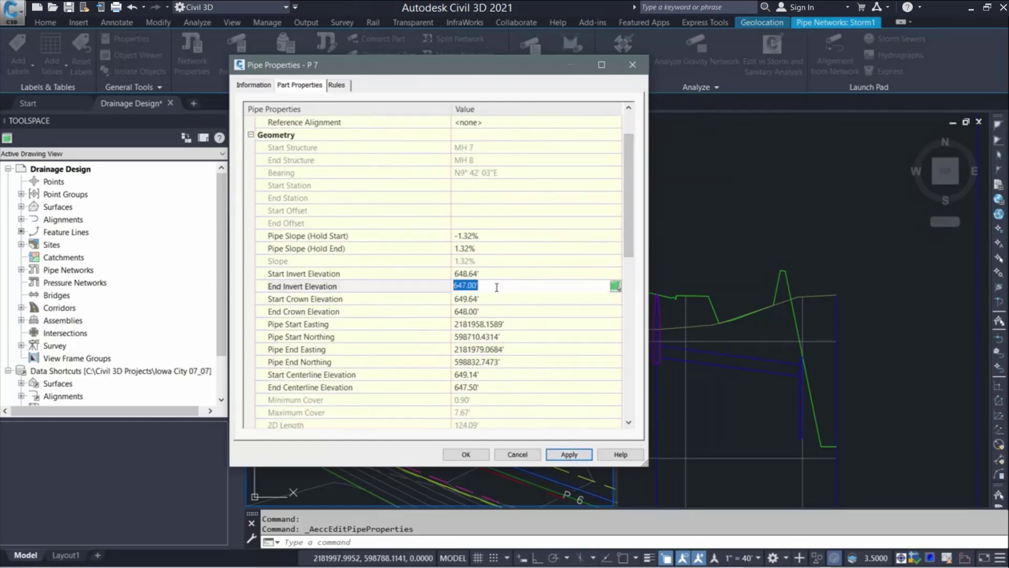
type("648")
left_click(571, 456)
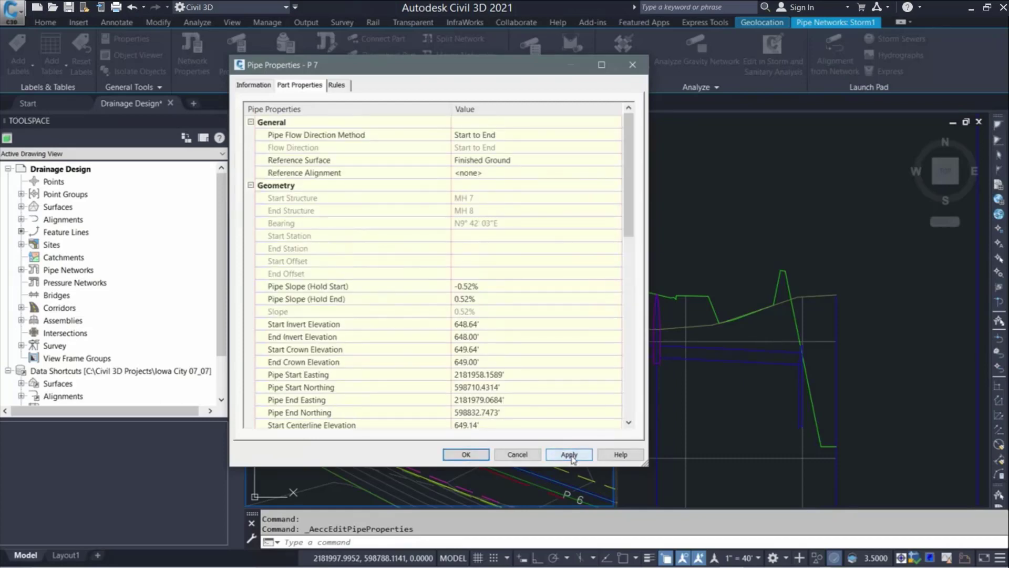
- Change pipe P 7's resize behavior so that it holds the Crown
scroll(629, 221, "down", 1)
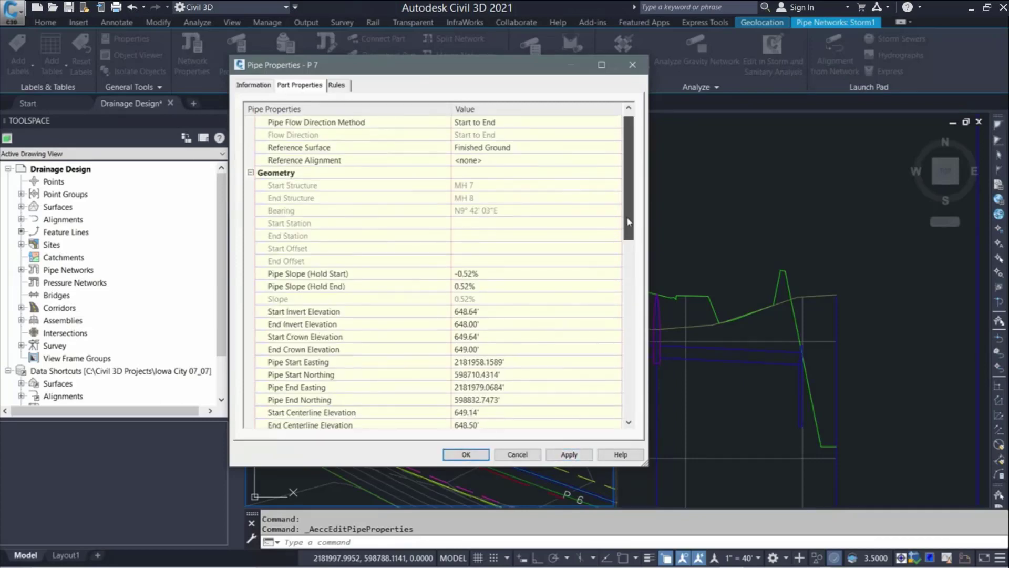
left_click_drag(629, 222, 630, 347)
left_click(339, 285)
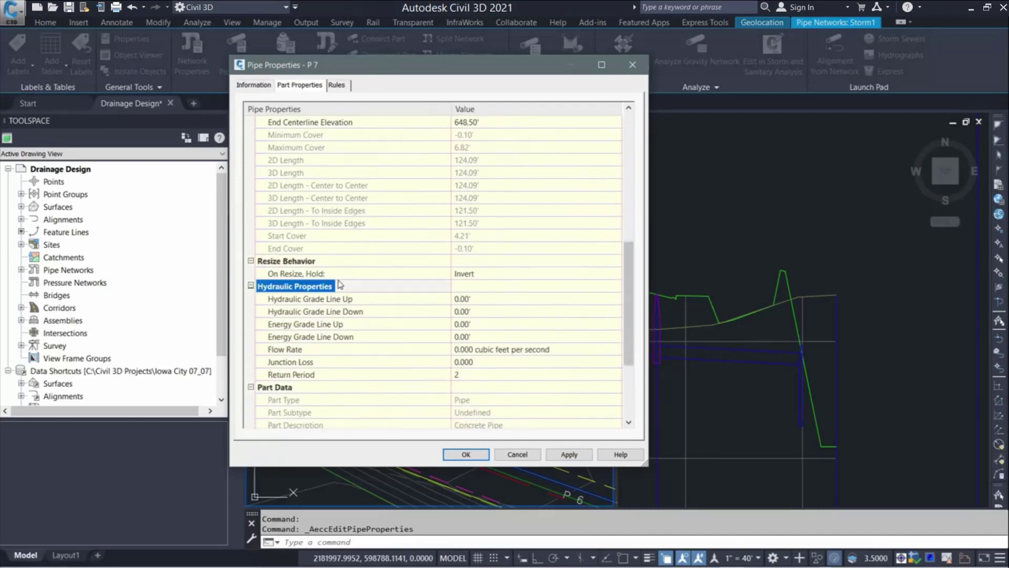
left_click(340, 274)
left_click(512, 276)
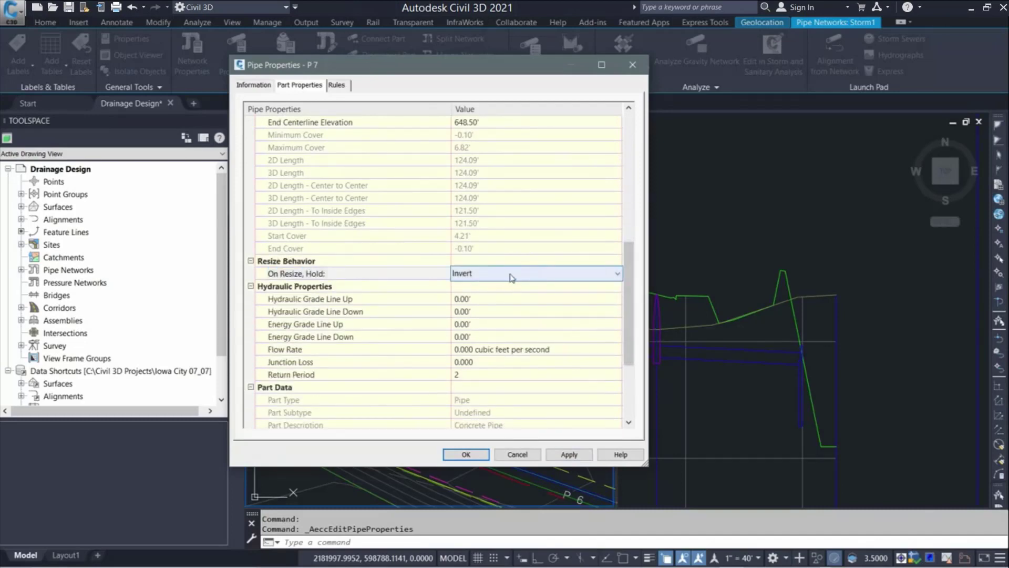
left_click(536, 278)
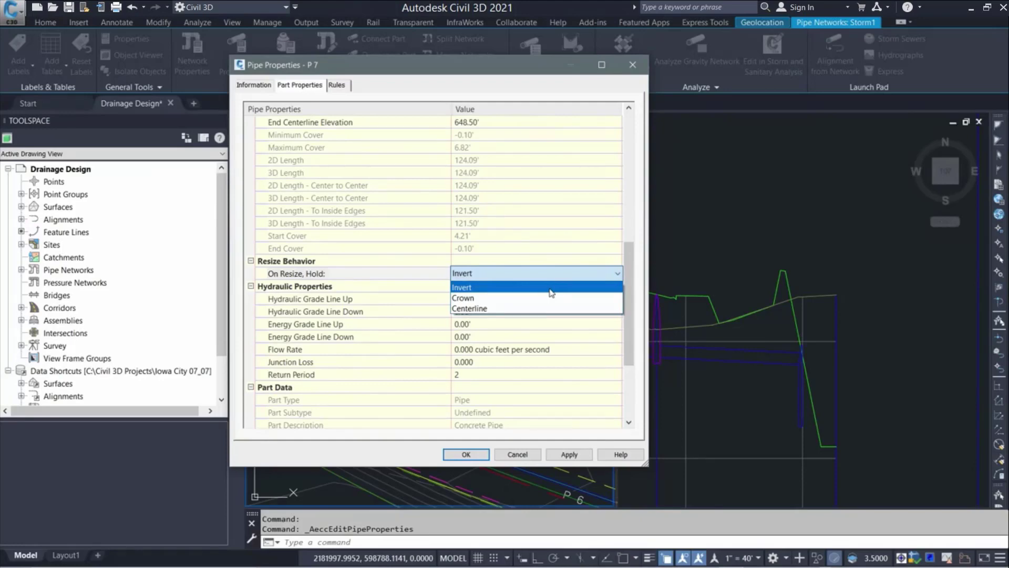
left_click(542, 298)
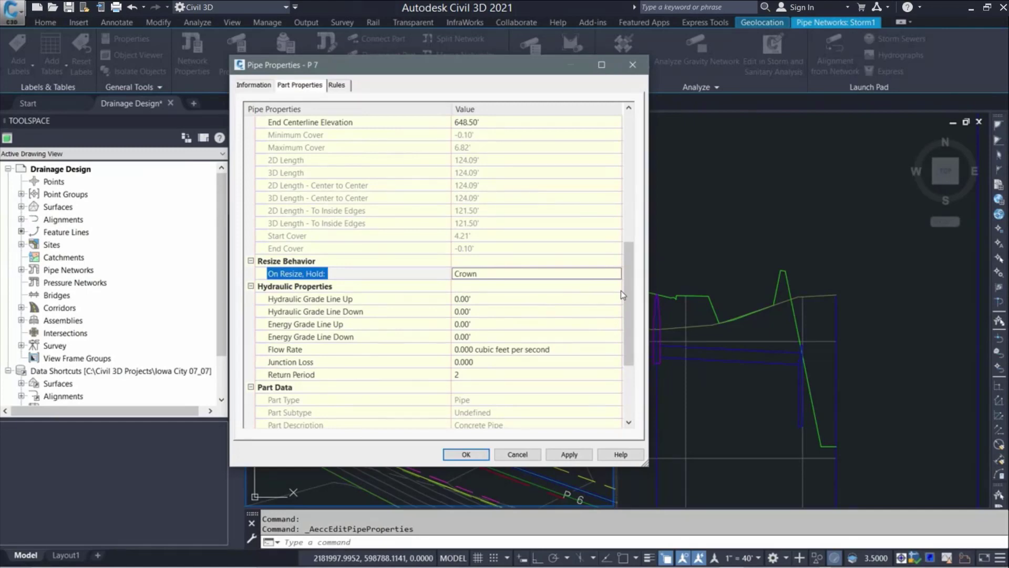
- Set pipe P 7's inner pipe diameter to 24 inches and apply the change
left_click_drag(628, 291, 626, 344)
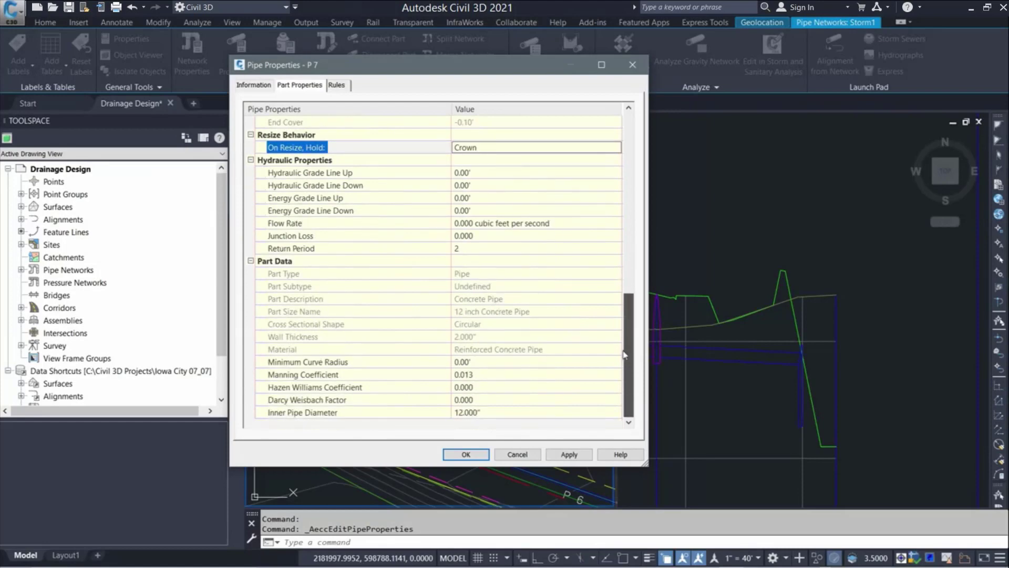
left_click(514, 417)
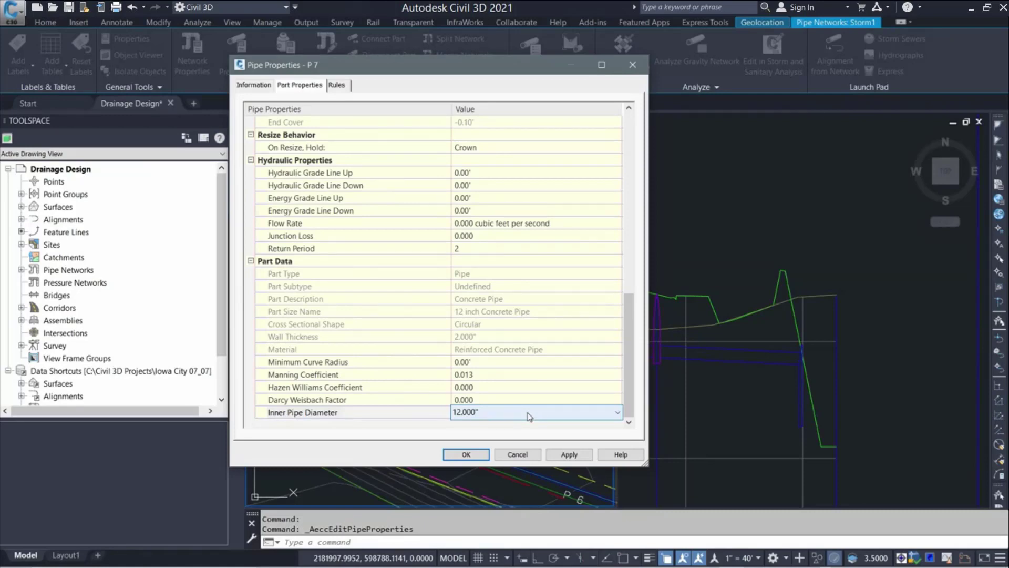
left_click(528, 416)
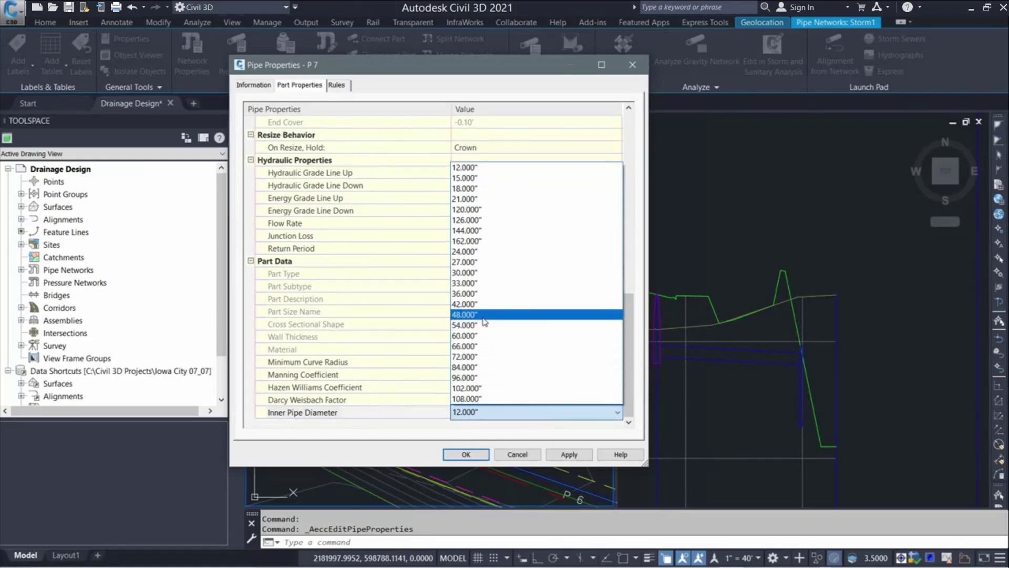
left_click(475, 251)
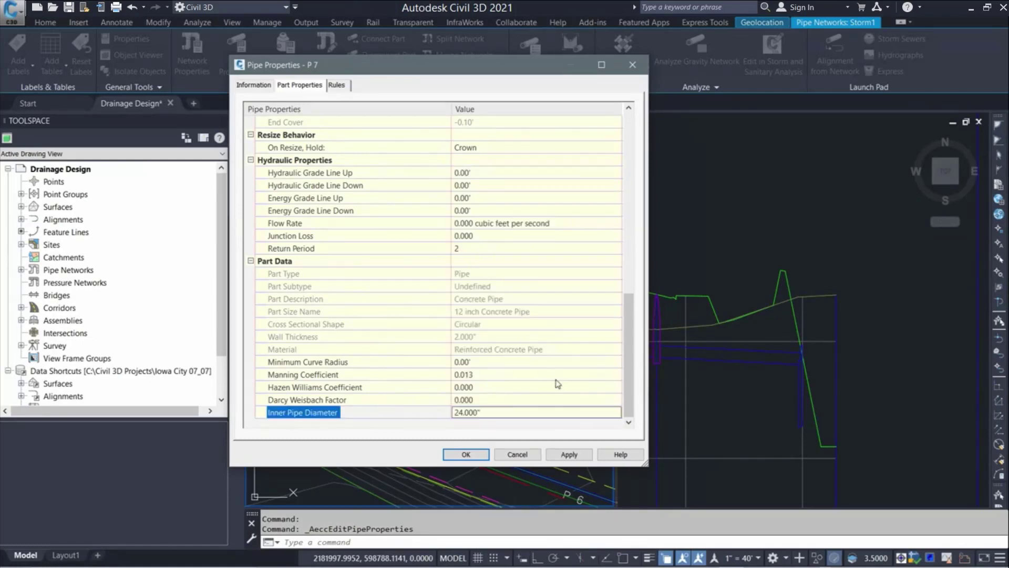
left_click(568, 454)
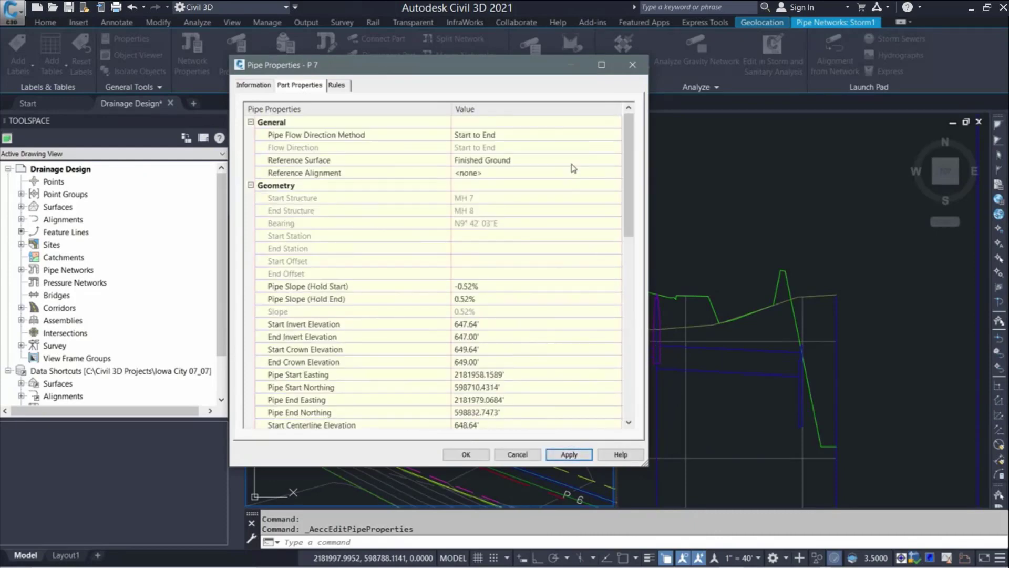
- Uncover more of the profile view, set pipe P 7's inner diameter back to 12 inches, and apply the change
left_click_drag(516, 66, 455, 63)
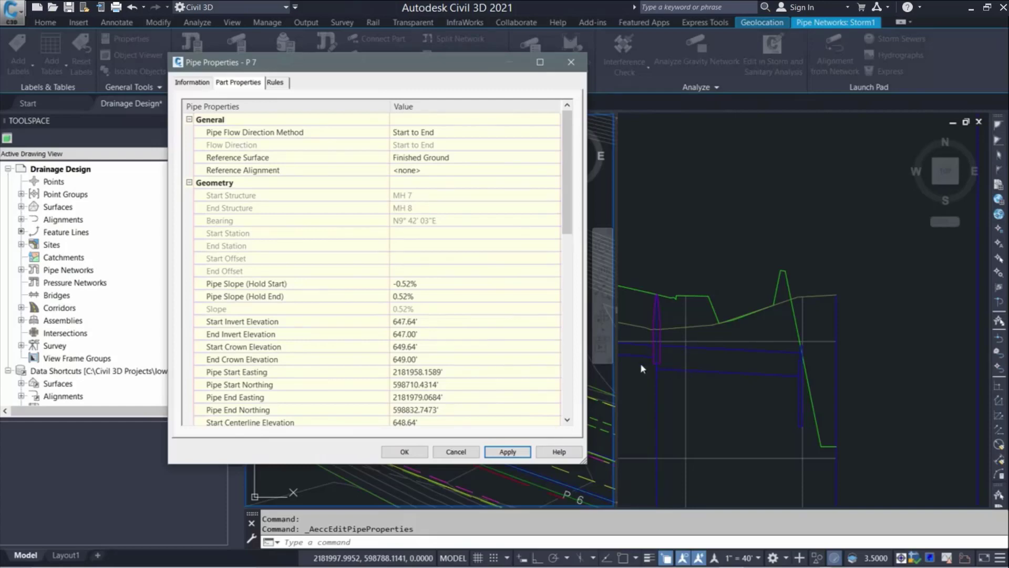
left_click_drag(572, 219, 572, 401)
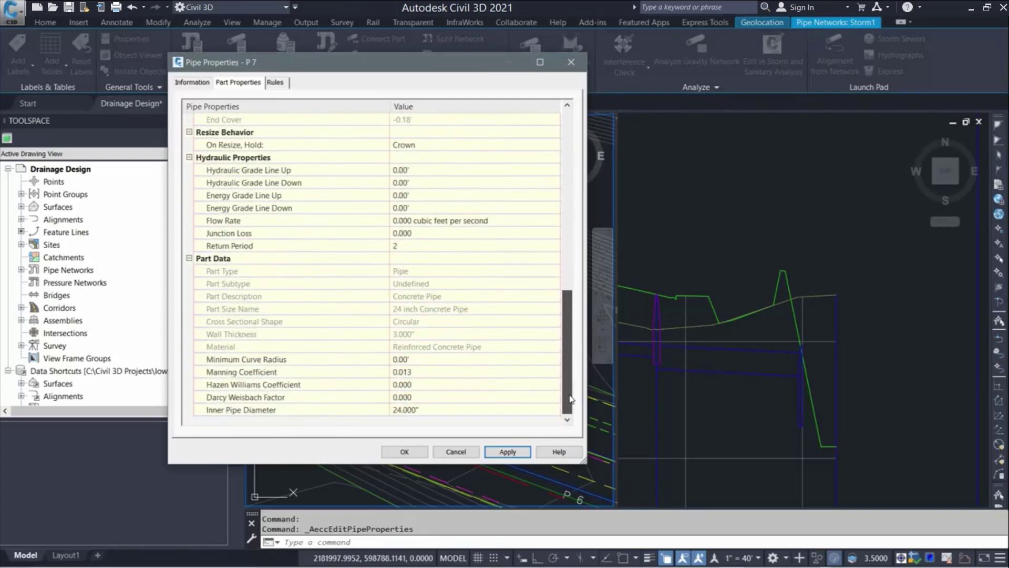
left_click(515, 410)
left_click(517, 410)
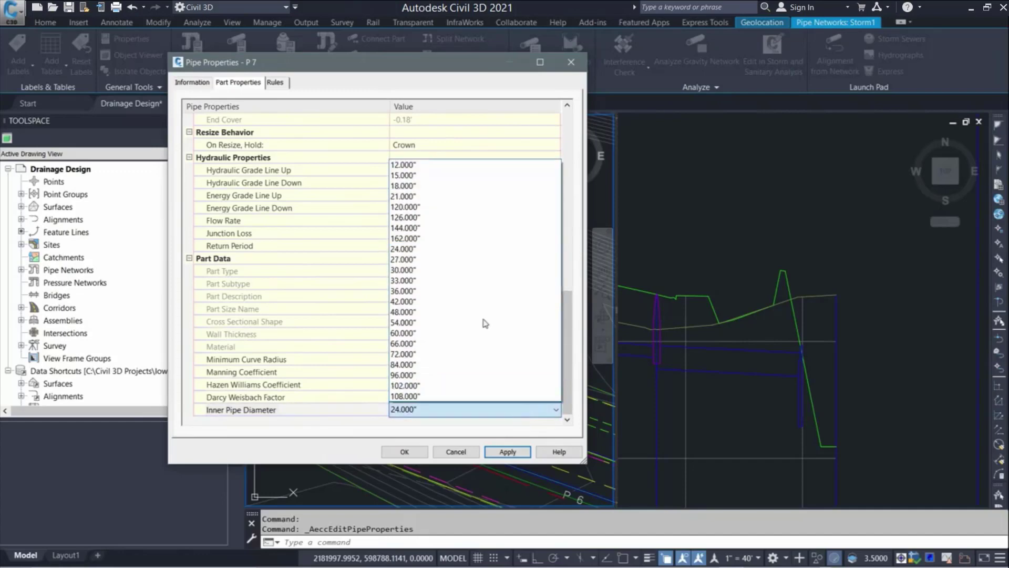
left_click(434, 165)
left_click(508, 452)
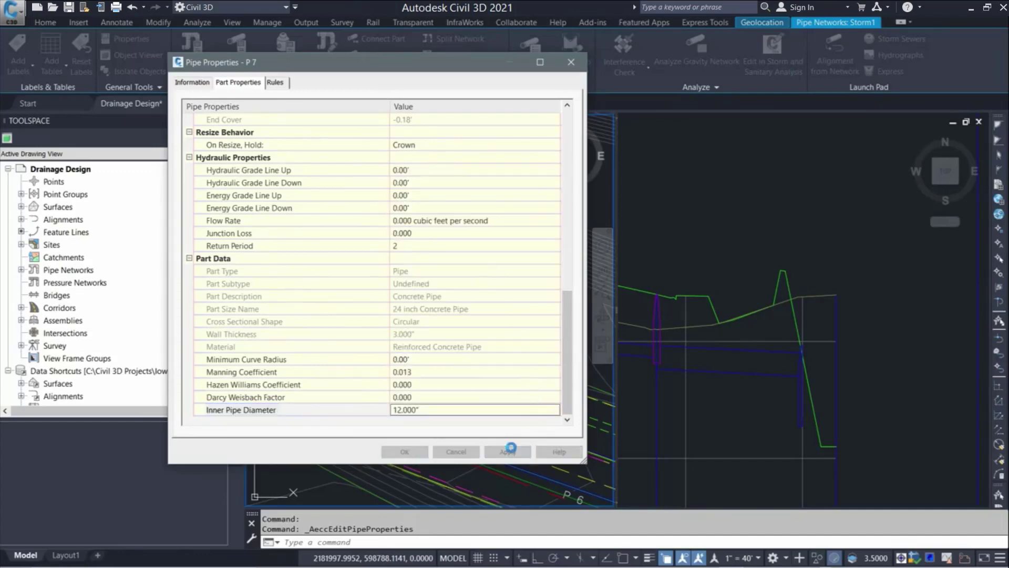
- Review pipe P 7's cover, slope and length rules, enlarging the properties window so the full violation statuses can be read
left_click_drag(566, 233, 543, 413)
left_click(476, 372)
left_click(277, 83)
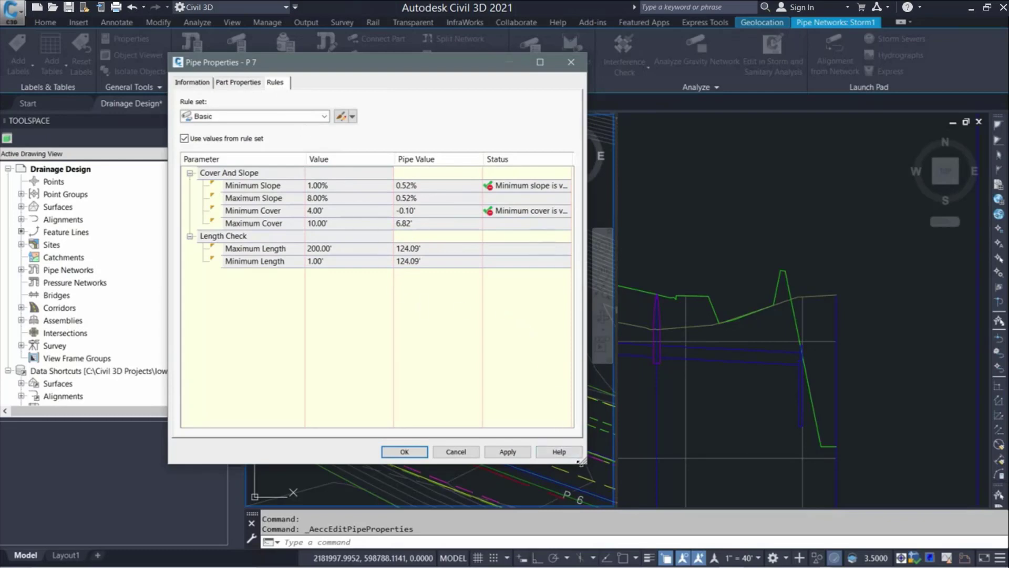
left_click_drag(582, 463, 696, 473)
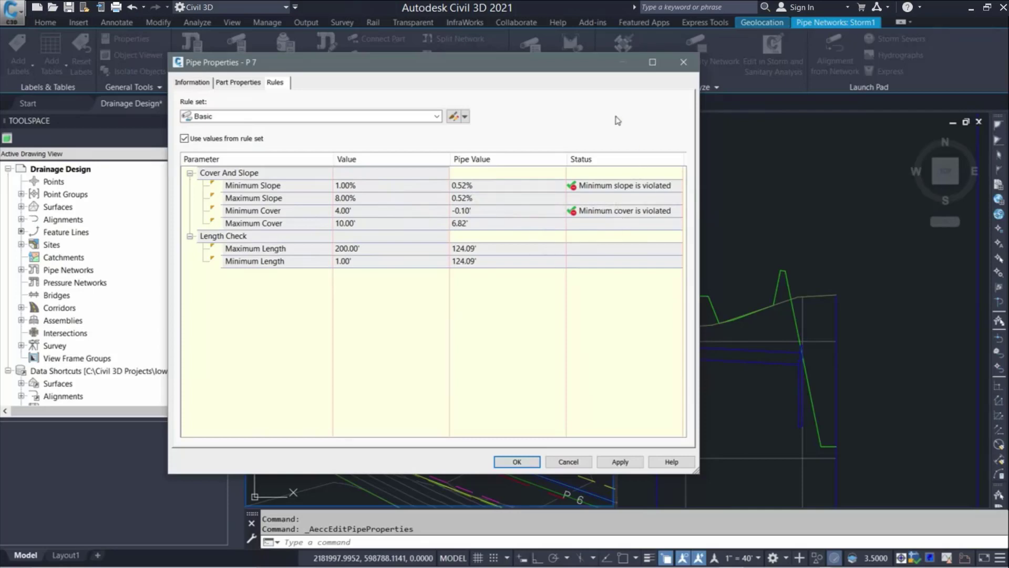
left_click_drag(587, 69, 529, 69)
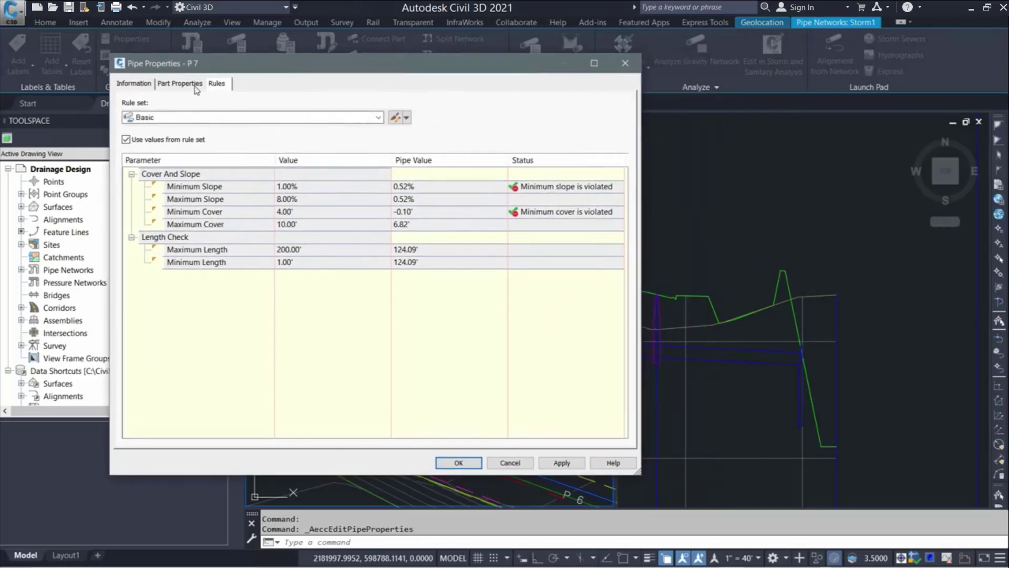
- Set pipe P 7's slope with the start held to -1%, apply it, recheck the rules, and close the properties
left_click(195, 85)
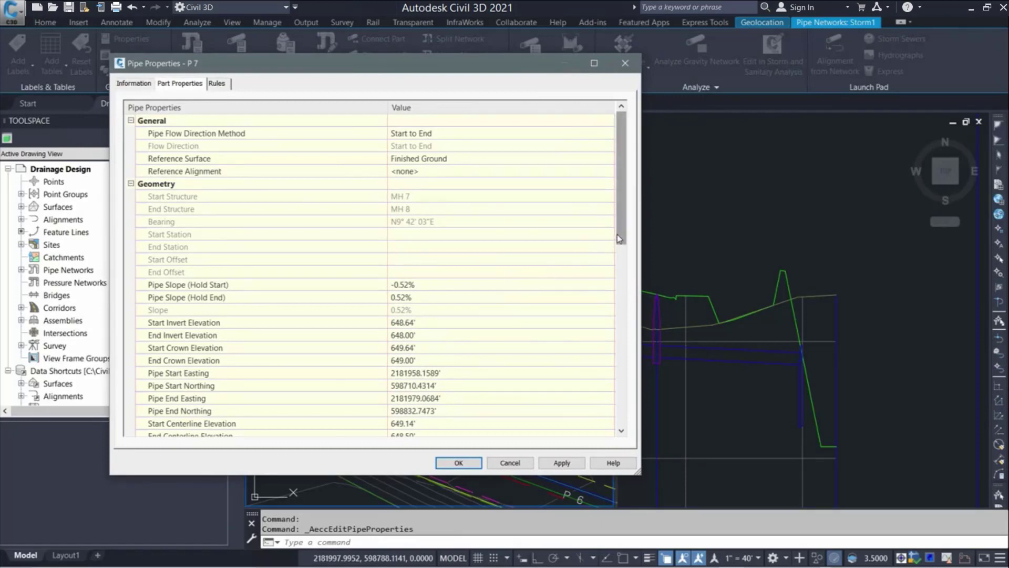
left_click_drag(619, 239, 619, 266)
left_click(413, 221)
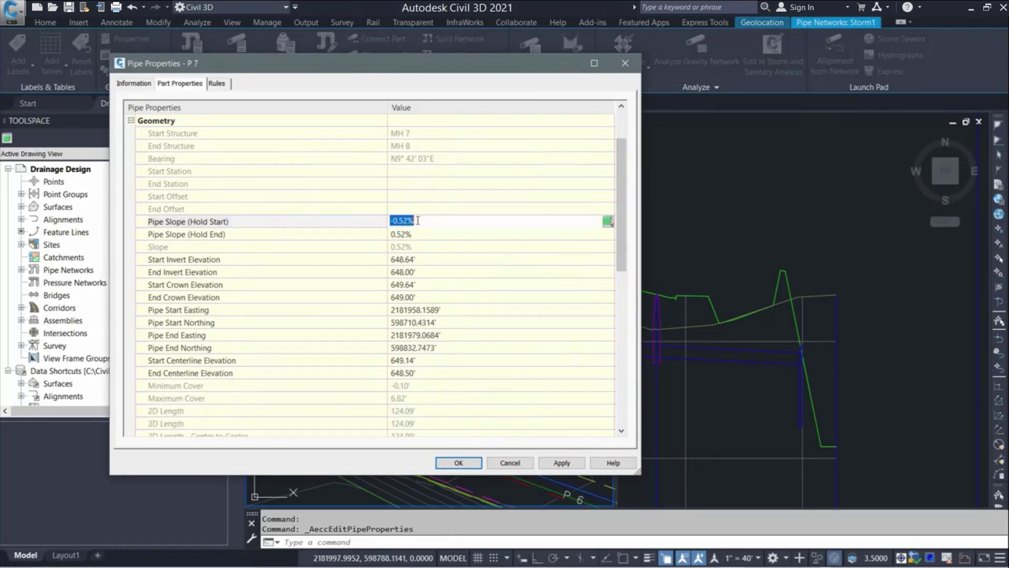
type("-1")
left_click(558, 463)
left_click(217, 84)
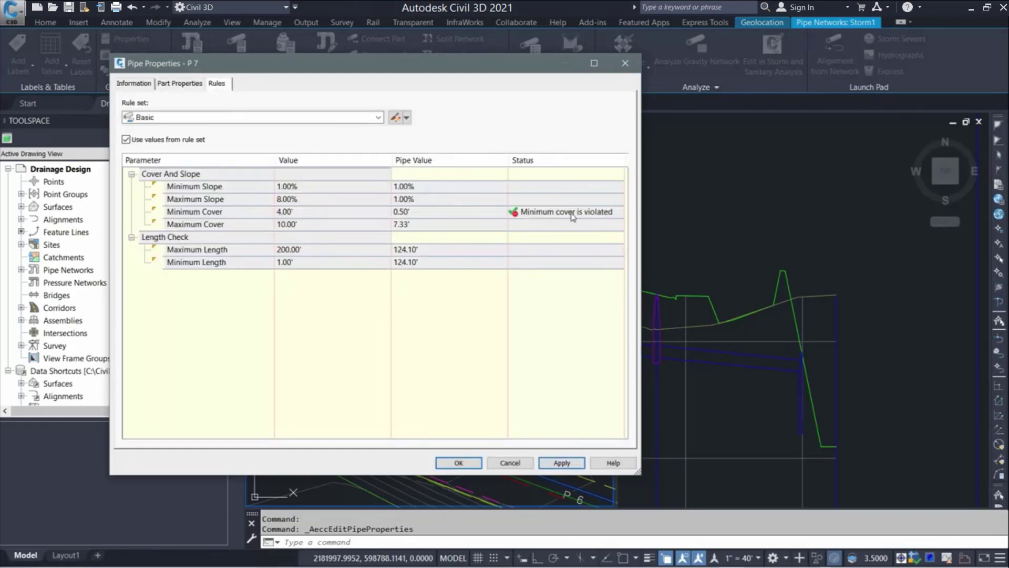
left_click(458, 463)
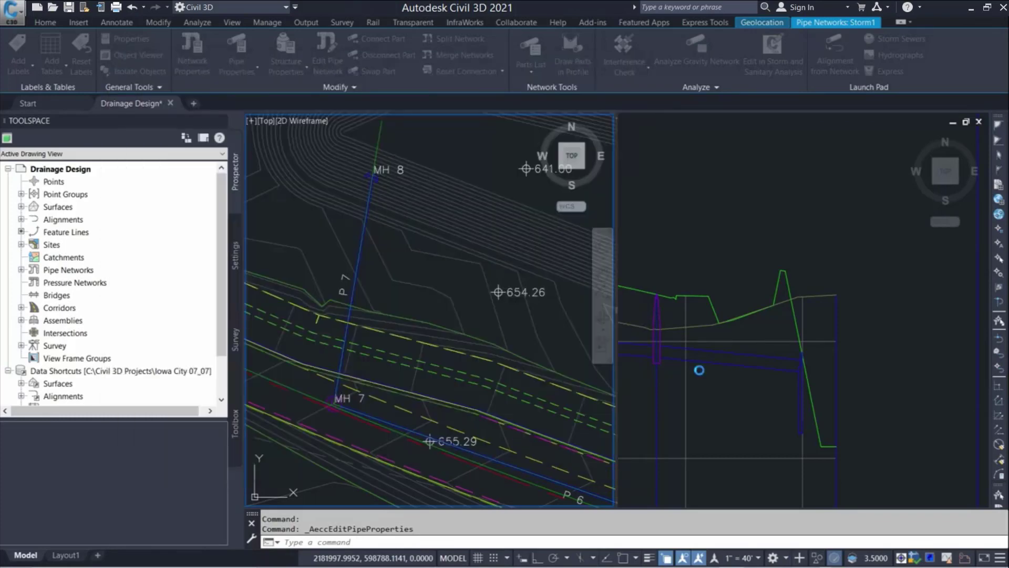
key("Escape")
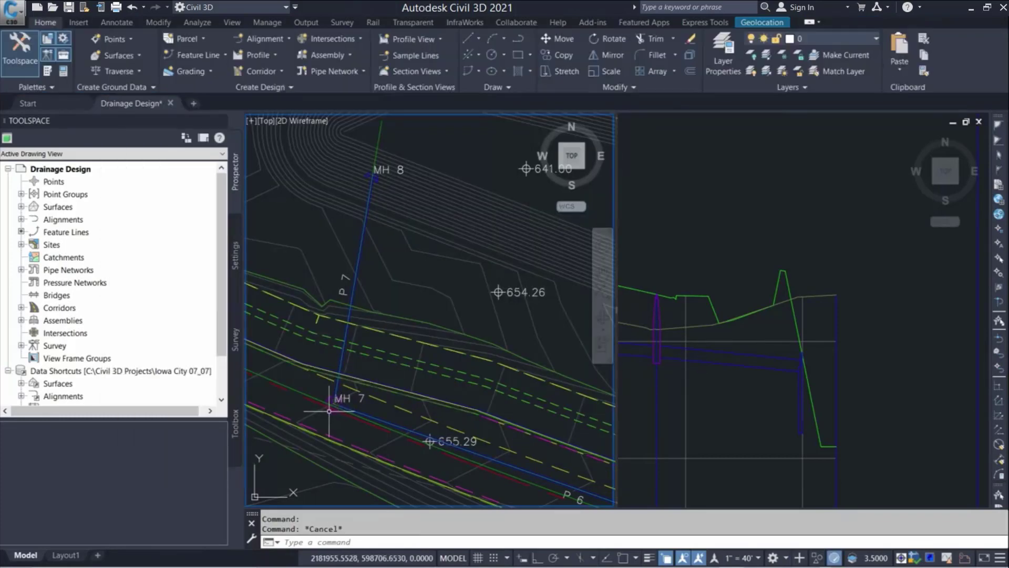
- Bring manhole MH 7 into view in plan and profile, open its structure properties, and review its general information
scroll(331, 405, "up", 4)
double_click(335, 396)
left_click(684, 293)
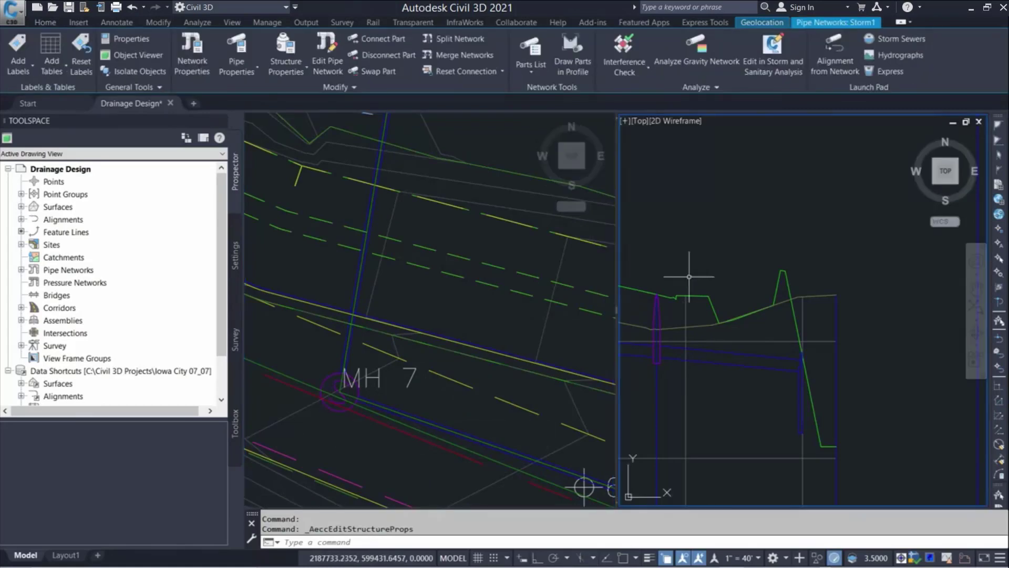
middle_click_drag(684, 293, 815, 284)
middle_click_drag(753, 295, 793, 299)
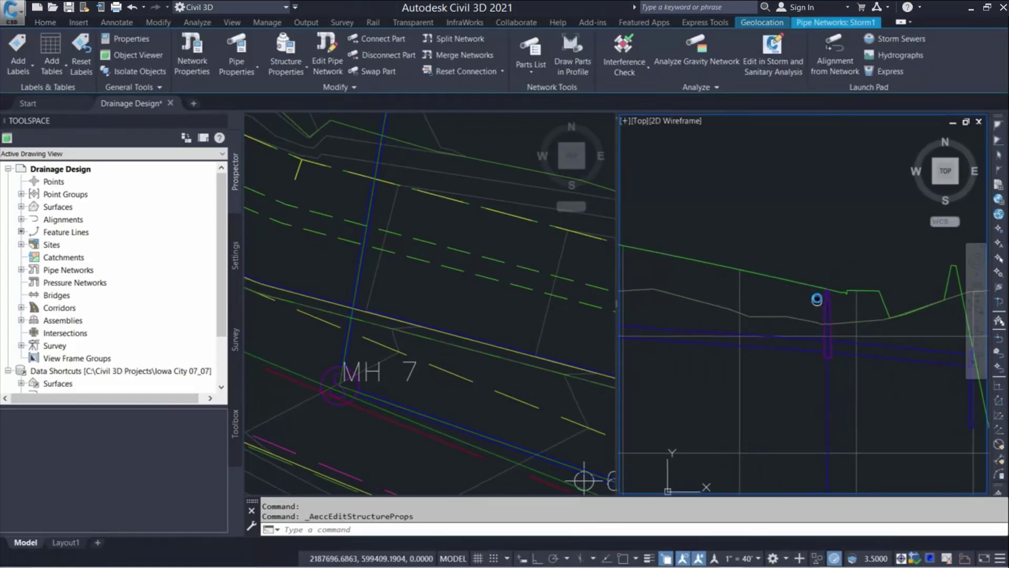
left_click(329, 401)
left_click(334, 405)
right_click(334, 405)
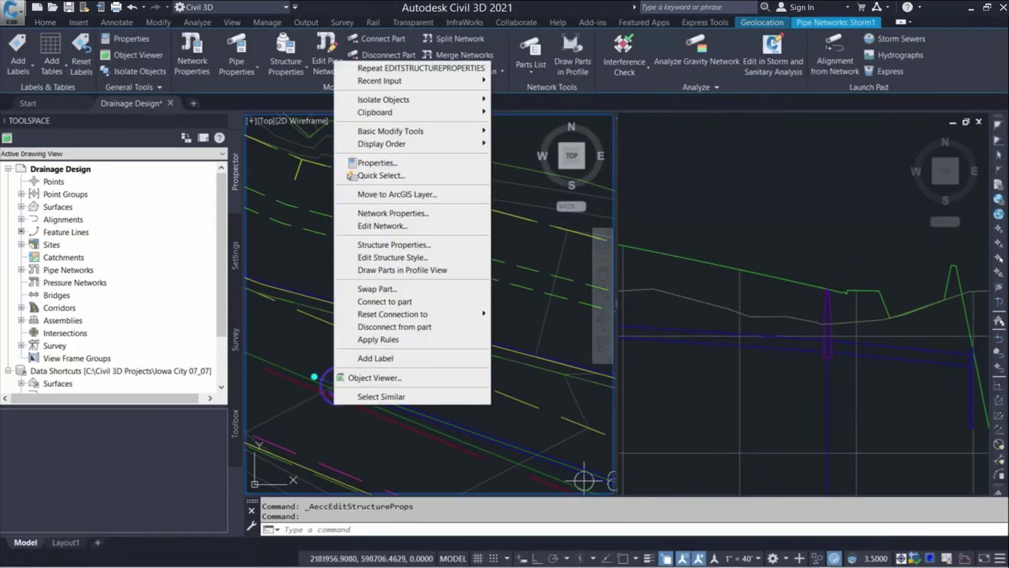
left_click(400, 245)
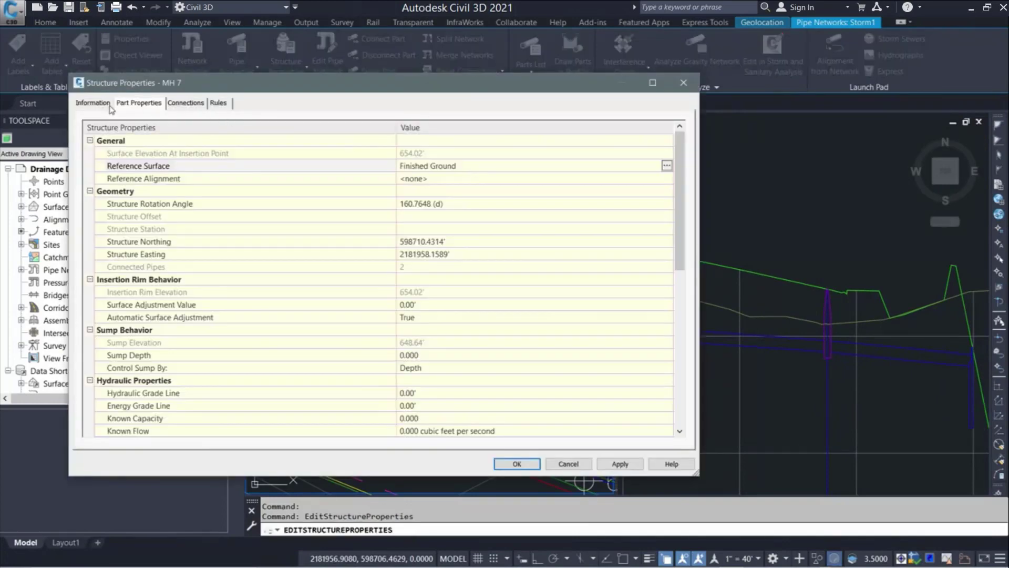
left_click(94, 102)
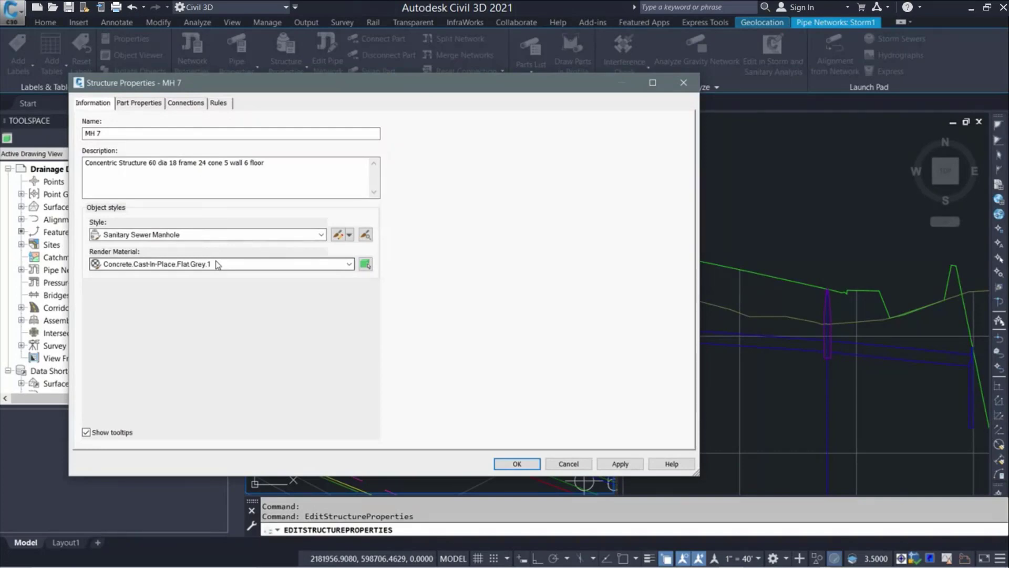
left_click(146, 105)
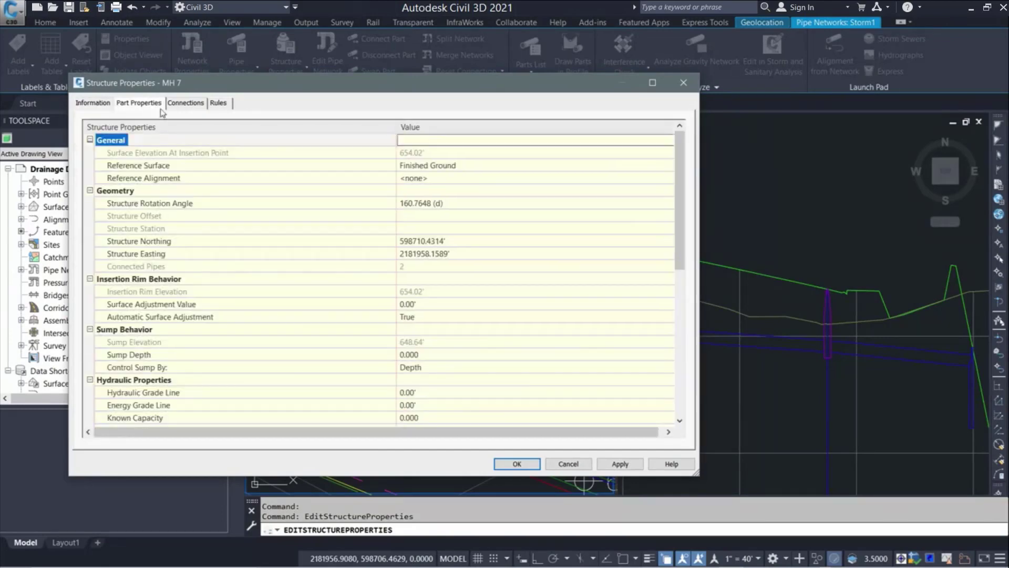
- Change manhole MH 7's reference surface to Existing Ground and apply the change
left_click(627, 167)
left_click(668, 167)
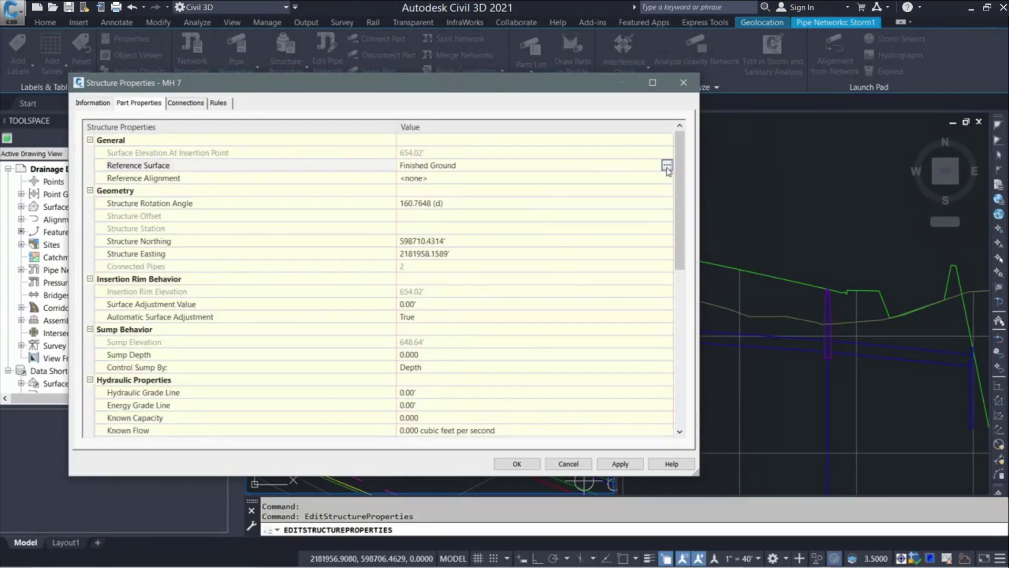
left_click(597, 260)
left_click(562, 283)
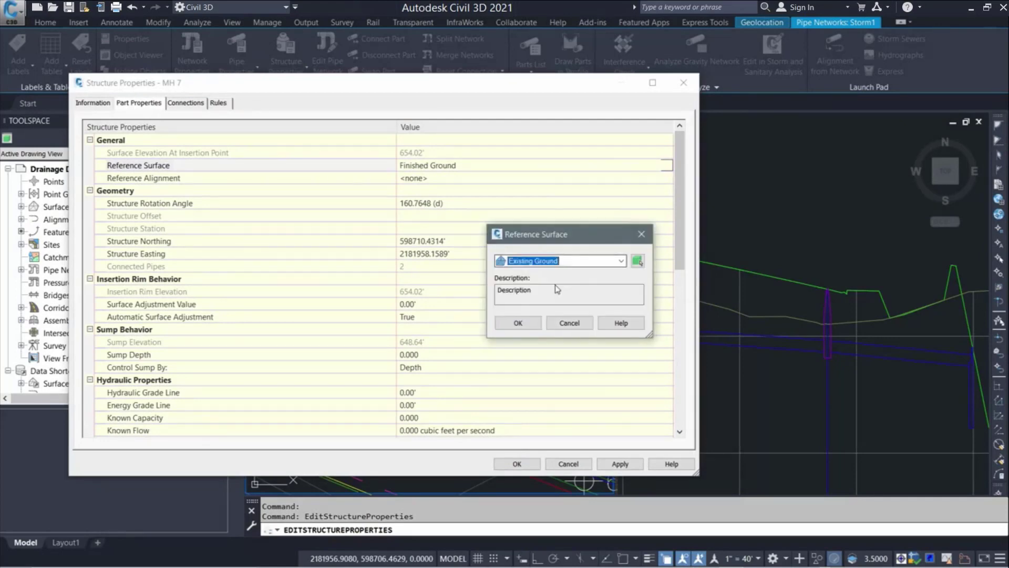
left_click(526, 324)
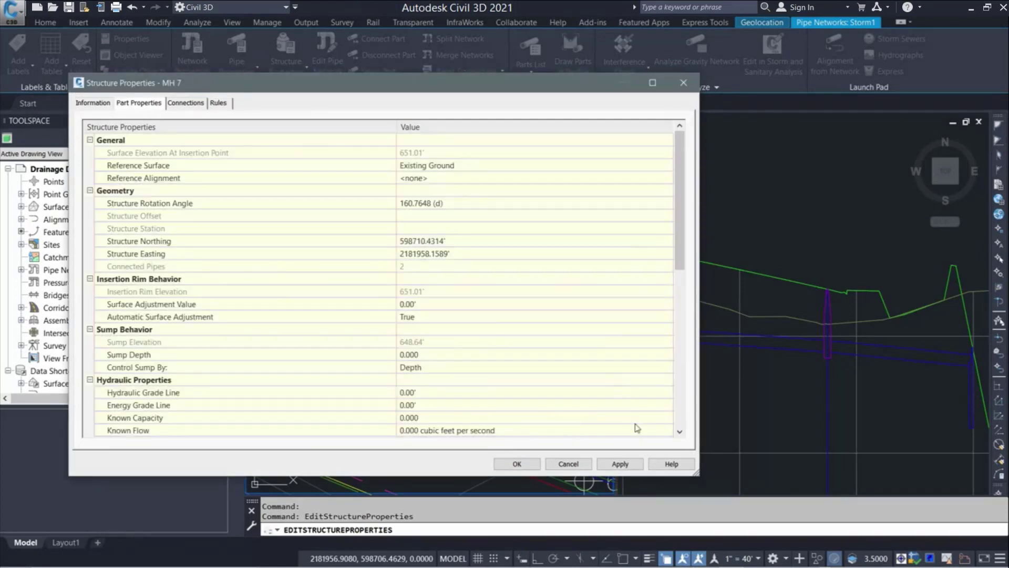
left_click(621, 464)
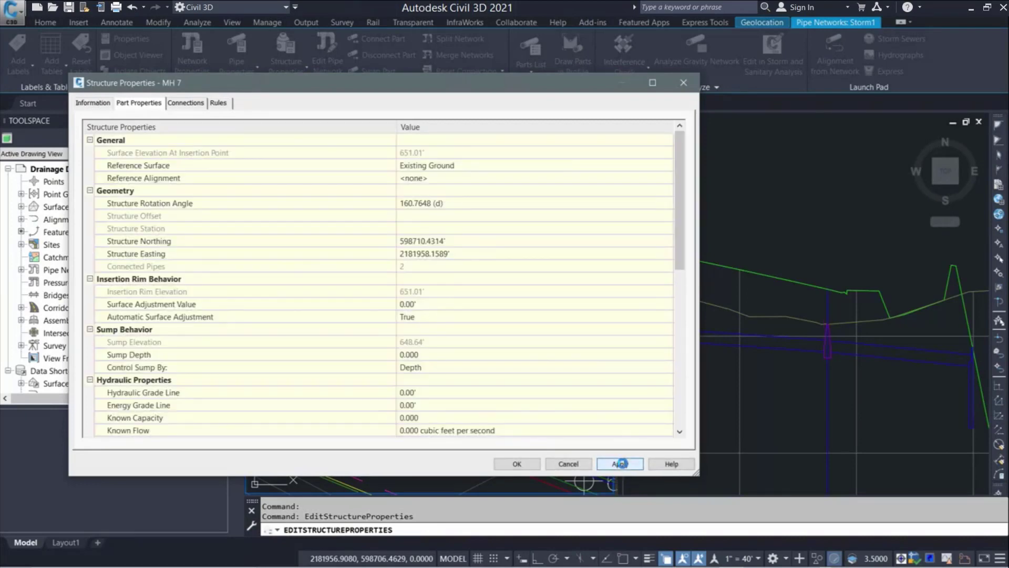
- Set manhole MH 7's reference surface back to Finished Ground and apply the change
left_click(484, 166)
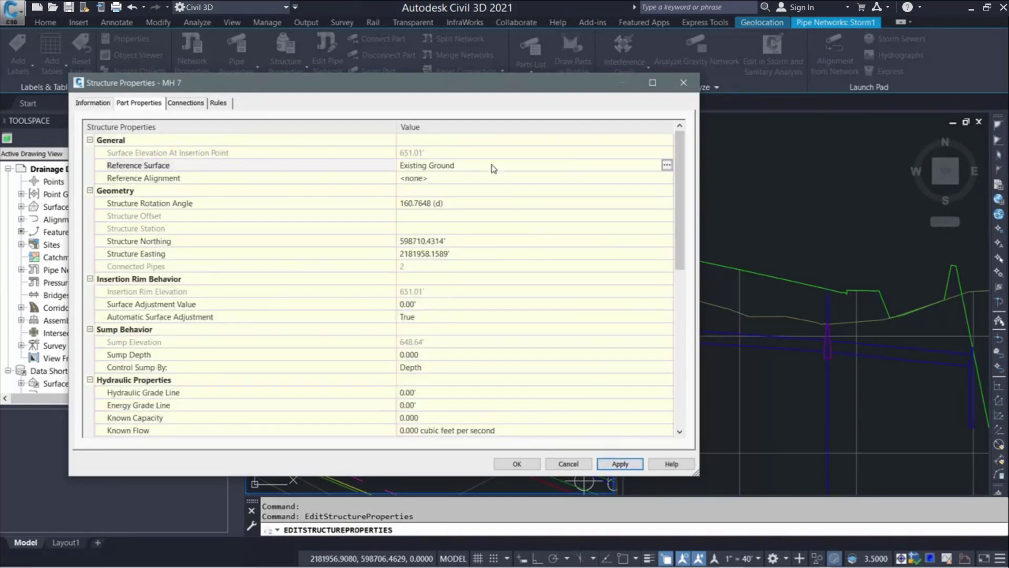
left_click(666, 166)
left_click(574, 261)
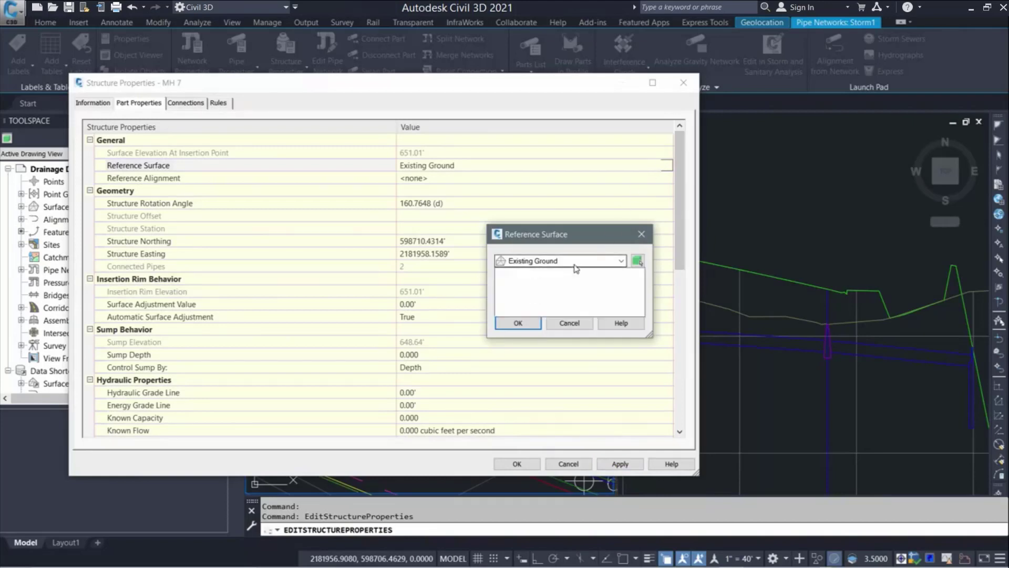
left_click(554, 294)
left_click(518, 323)
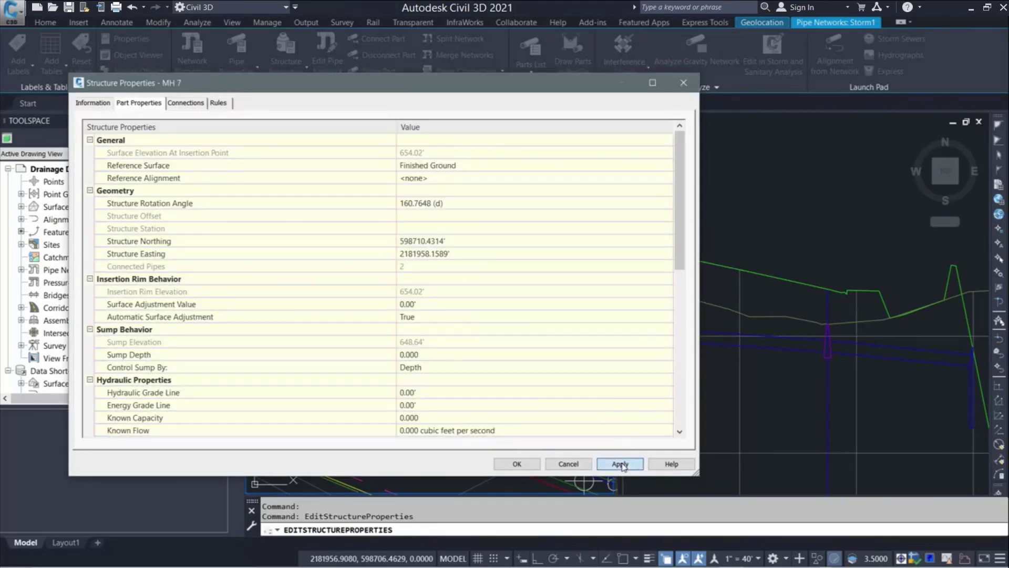
left_click(620, 465)
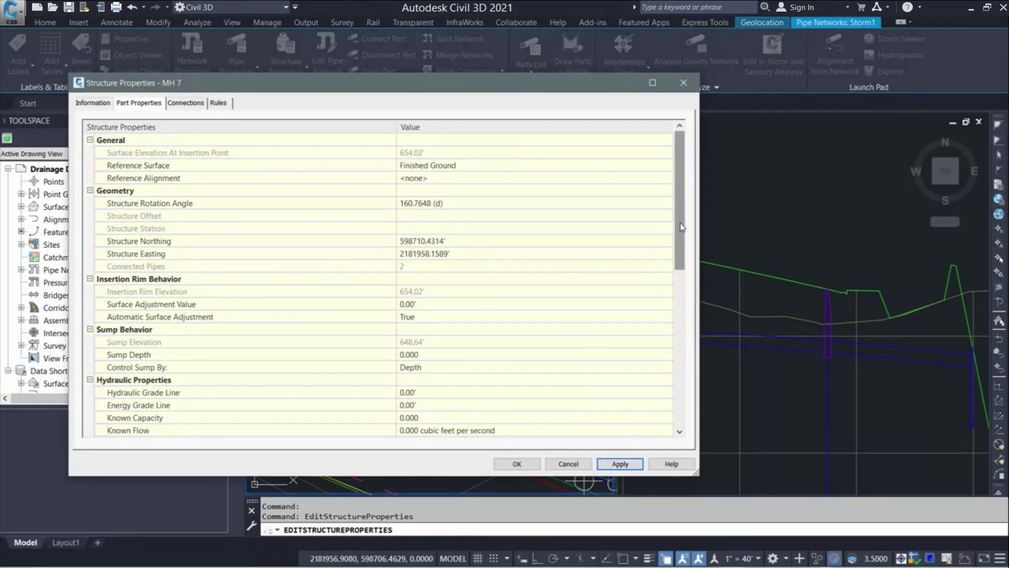
- Set manhole MH 7's automatic surface adjustment to False and open its insertion rim elevation for editing
left_click_drag(679, 225, 679, 247)
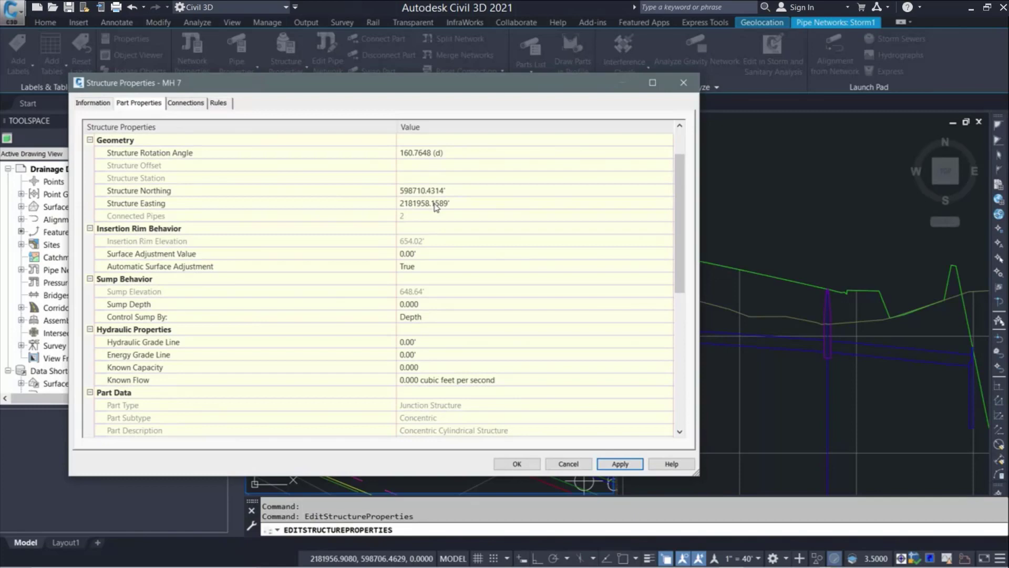
left_click(420, 267)
left_click(419, 268)
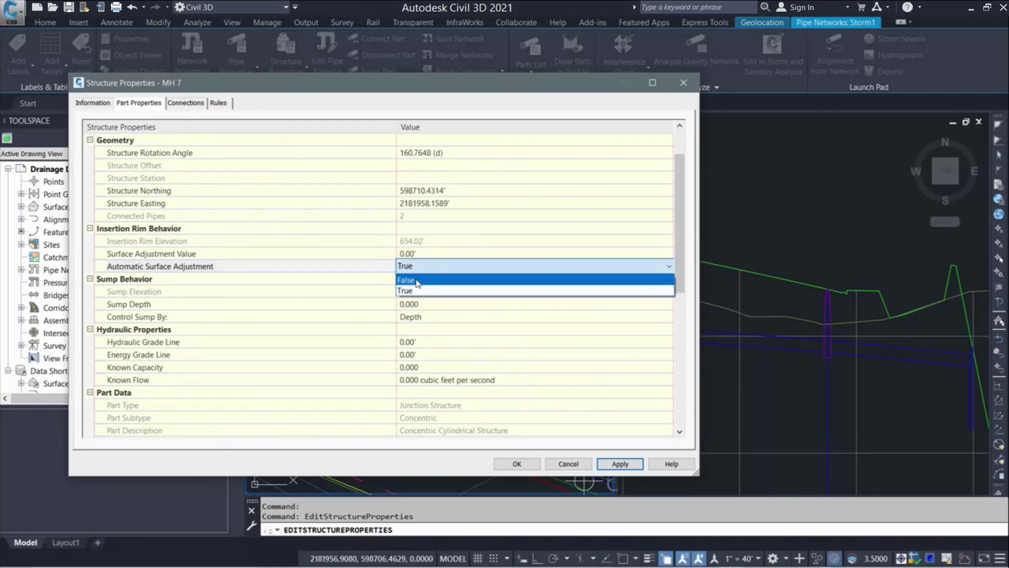
left_click(416, 281)
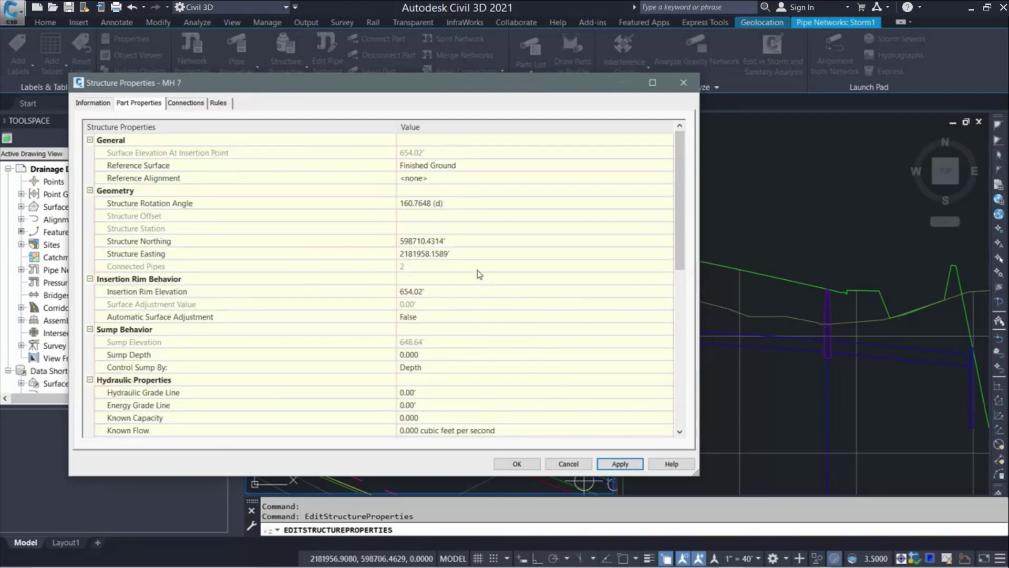
left_click(435, 292)
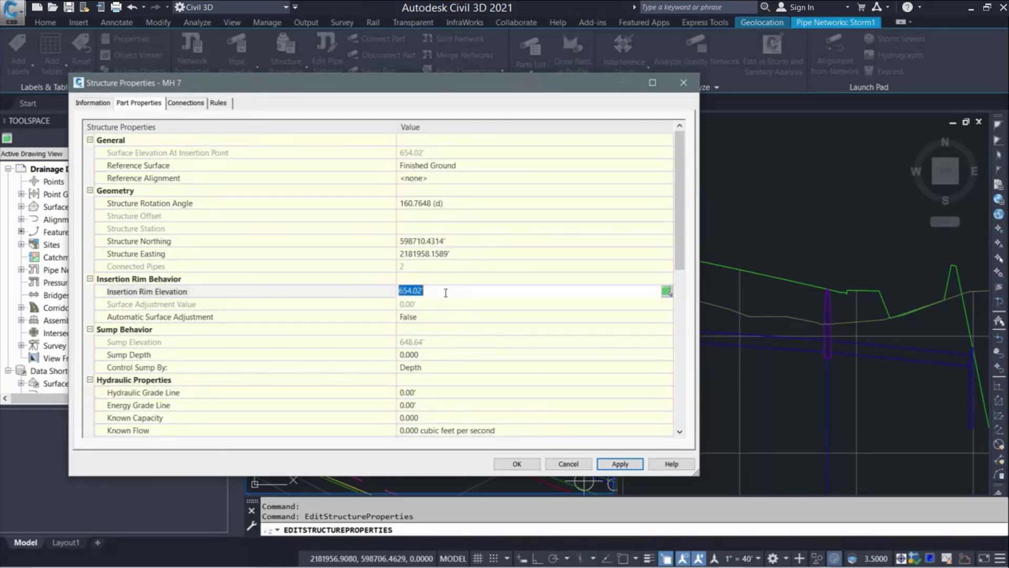
- Set manhole MH 7's automatic surface adjustment back to True, leaving the rim elevation field
left_click(424, 317)
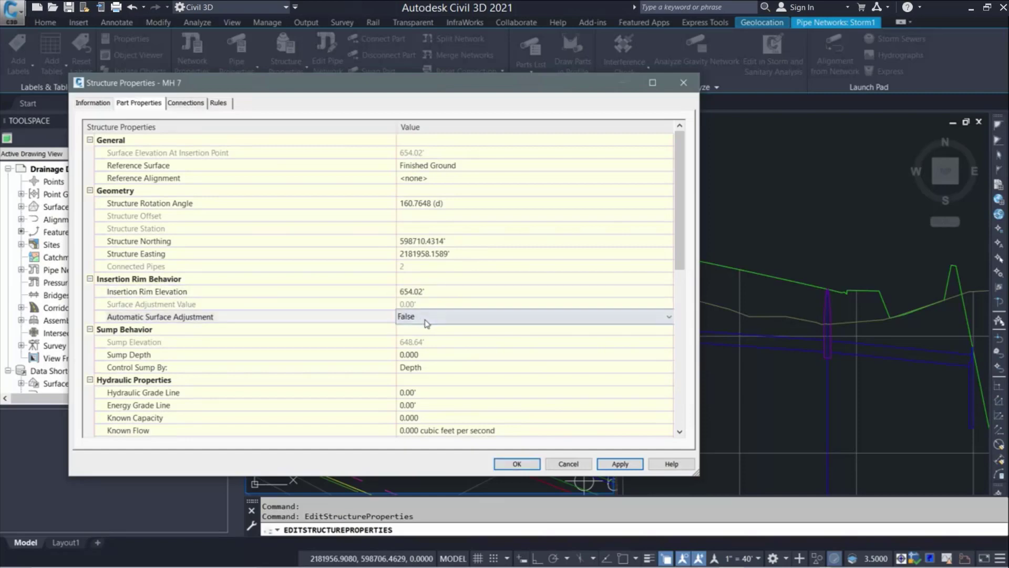
left_click(426, 317)
left_click(444, 336)
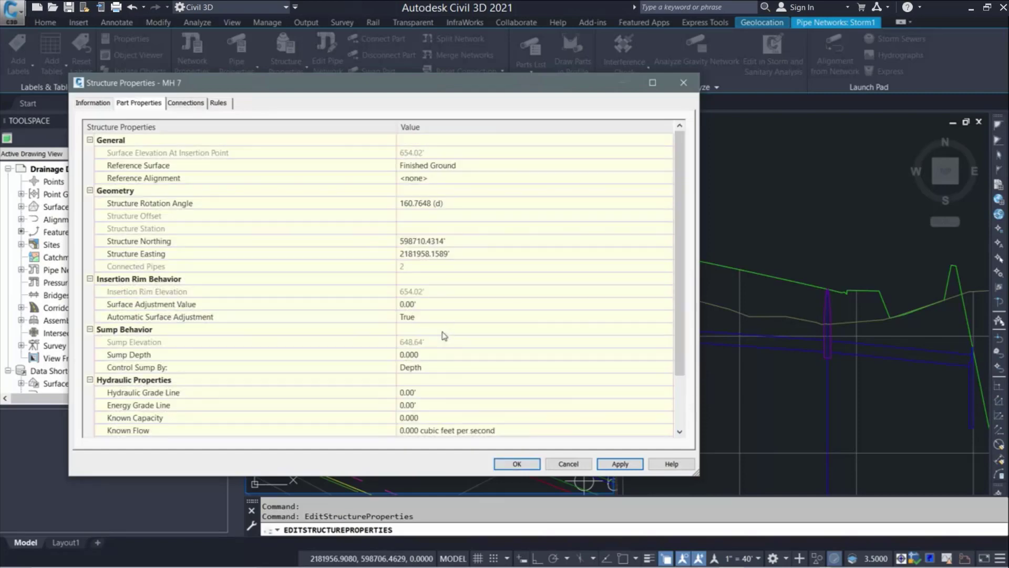
- Set manhole MH 7's surface adjustment value to 1 foot and apply the change
left_click(424, 305)
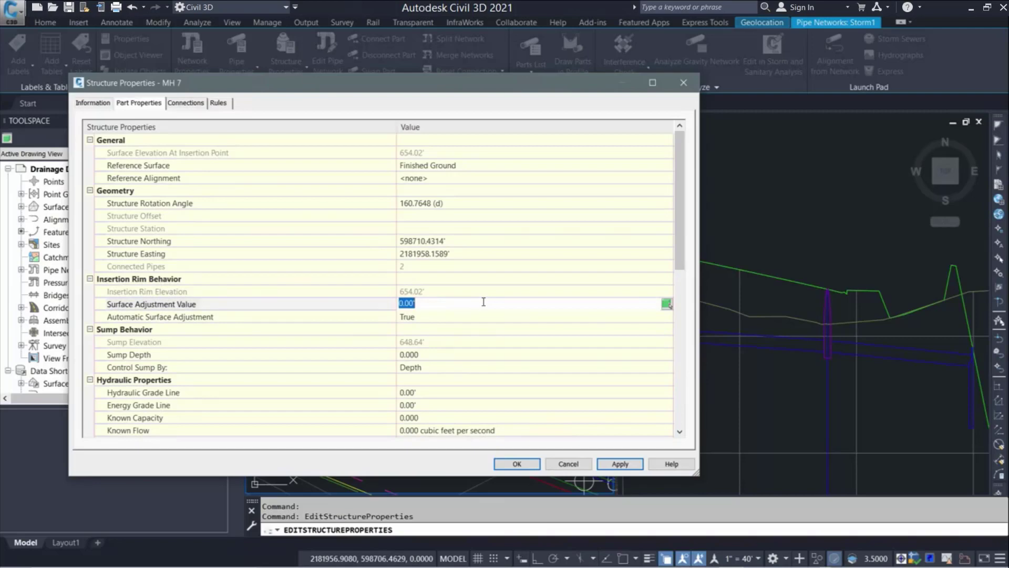
type("1")
left_click(619, 464)
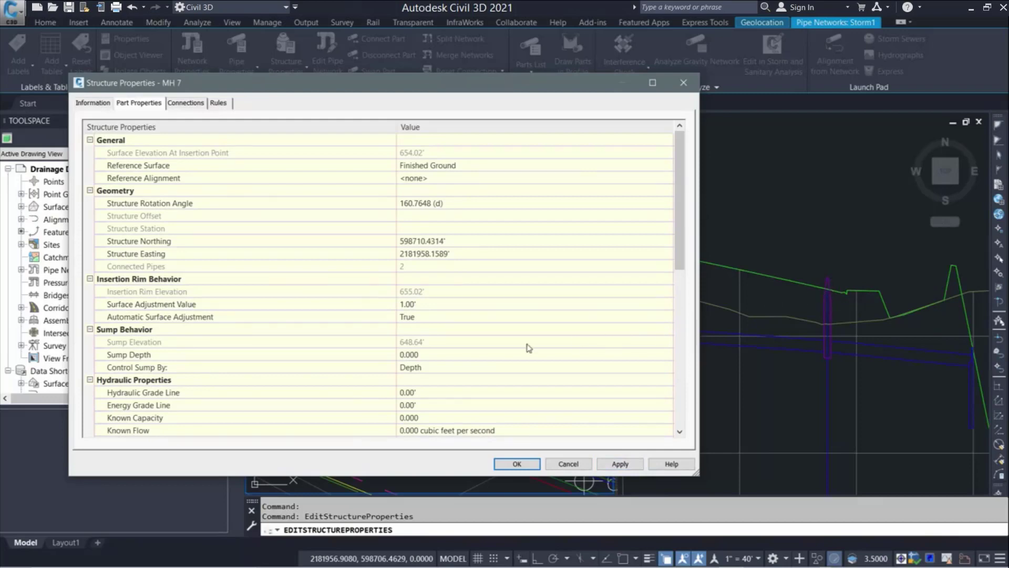
- Set manhole MH 7's surface adjustment value back to 0 feet and apply the change
left_click(422, 304)
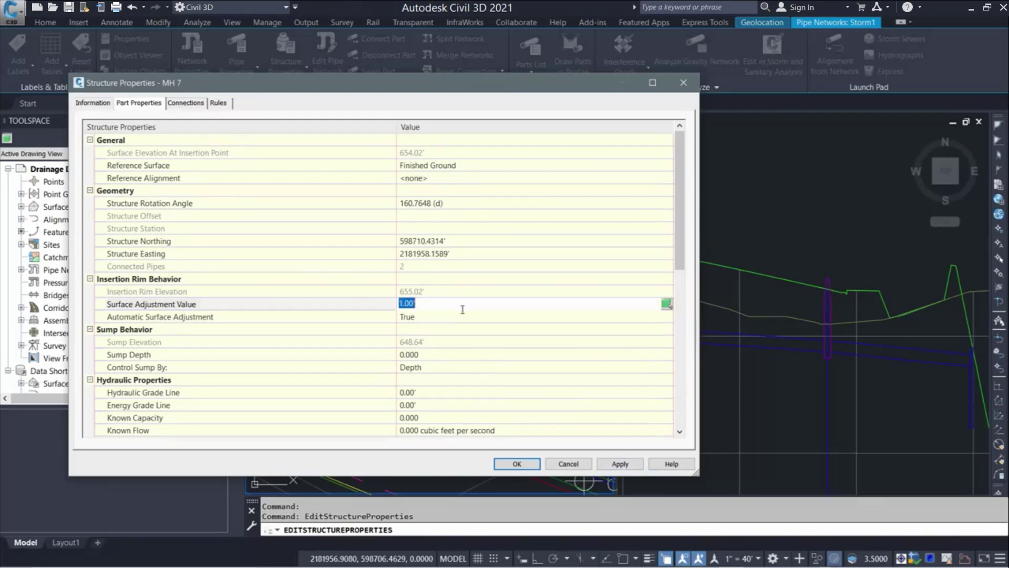
type("0")
key("Return")
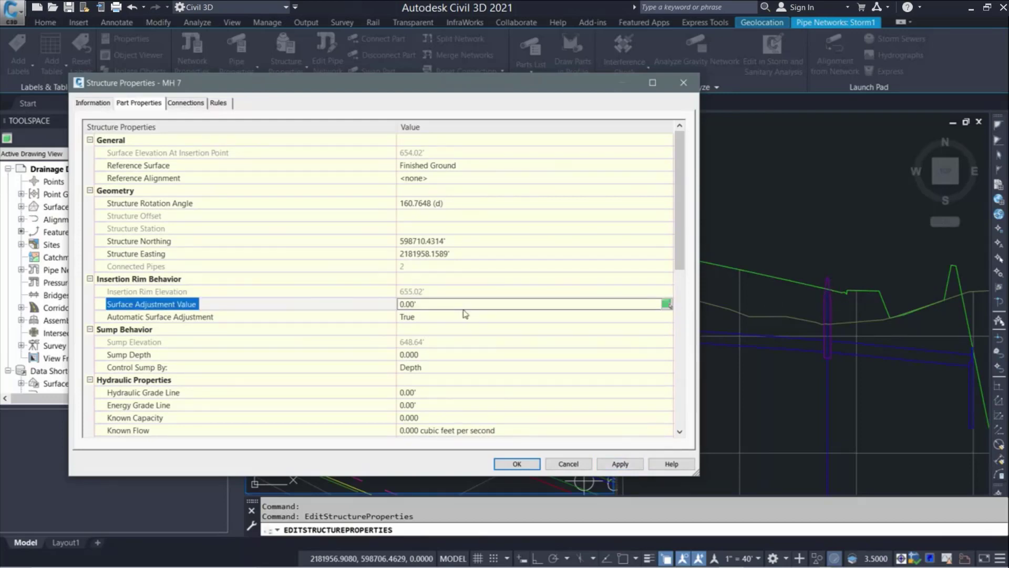
left_click(620, 465)
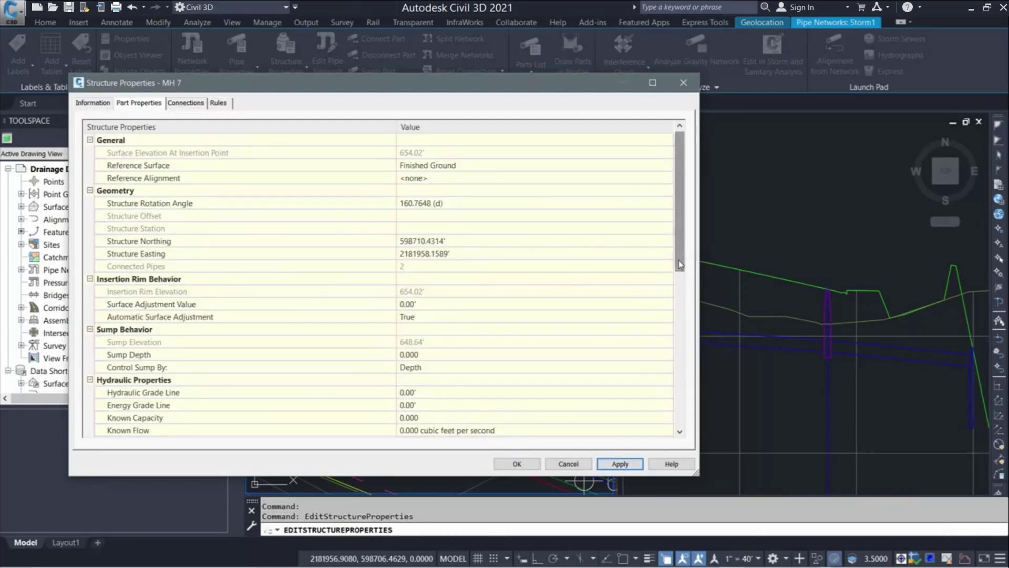
- Set manhole MH 7's sump depth to 1 and apply the change
left_click_drag(680, 264, 681, 305)
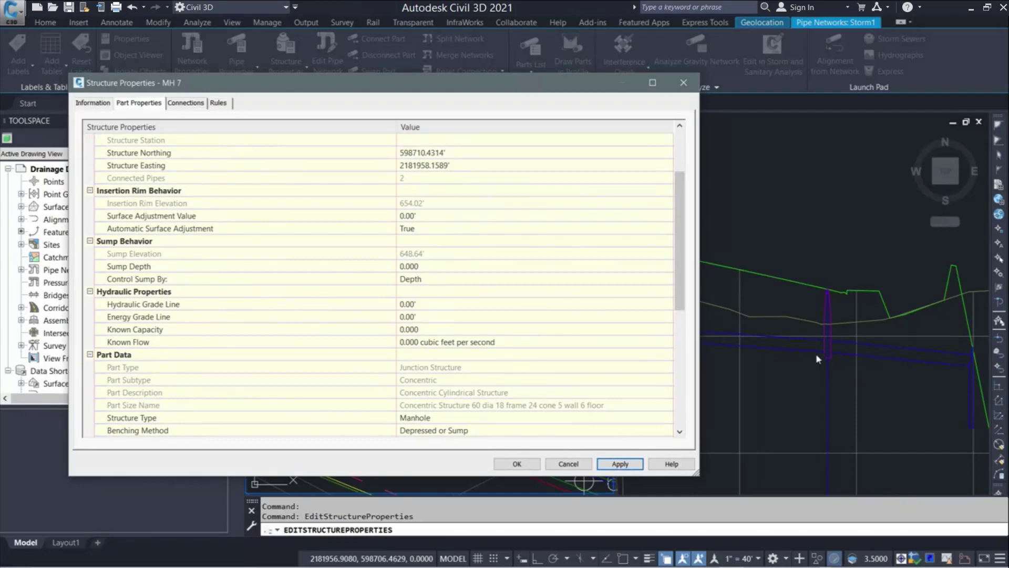
left_click(437, 267)
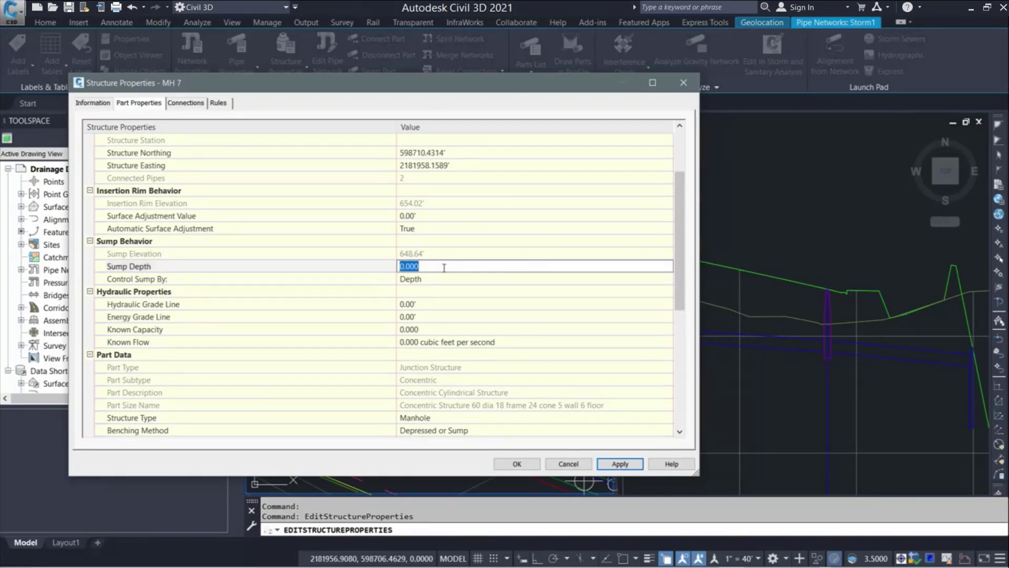
type("1")
key("Return")
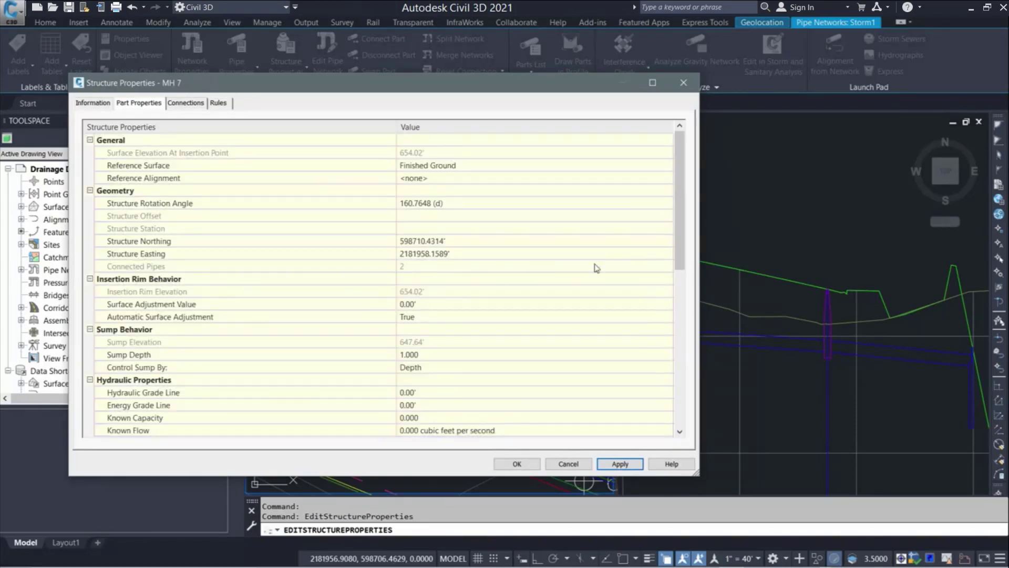
left_click(622, 464)
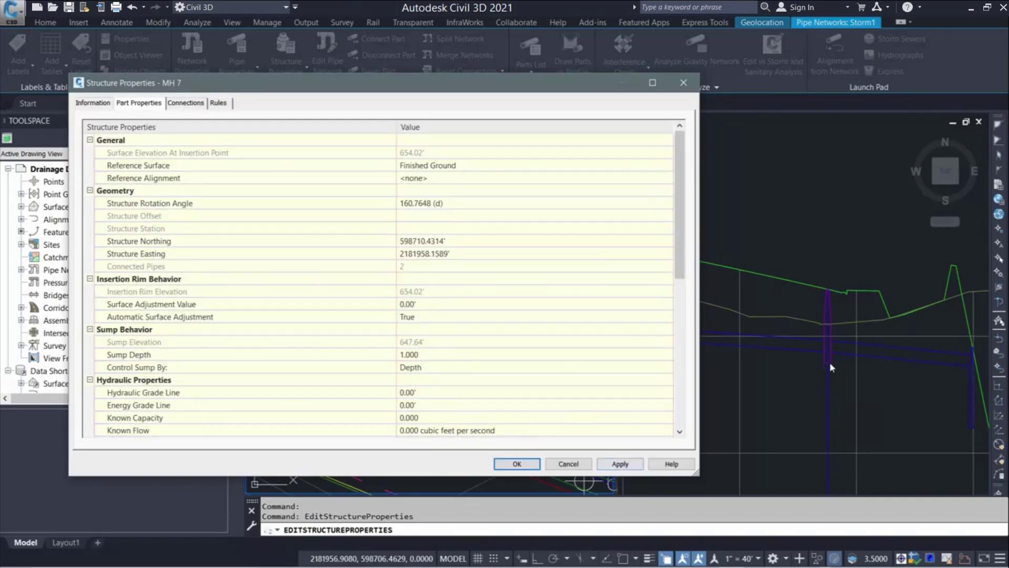
- Set manhole MH 7's sump depth back to 0 and apply the change
left_click(463, 355)
type("0")
key("Return")
left_click(619, 464)
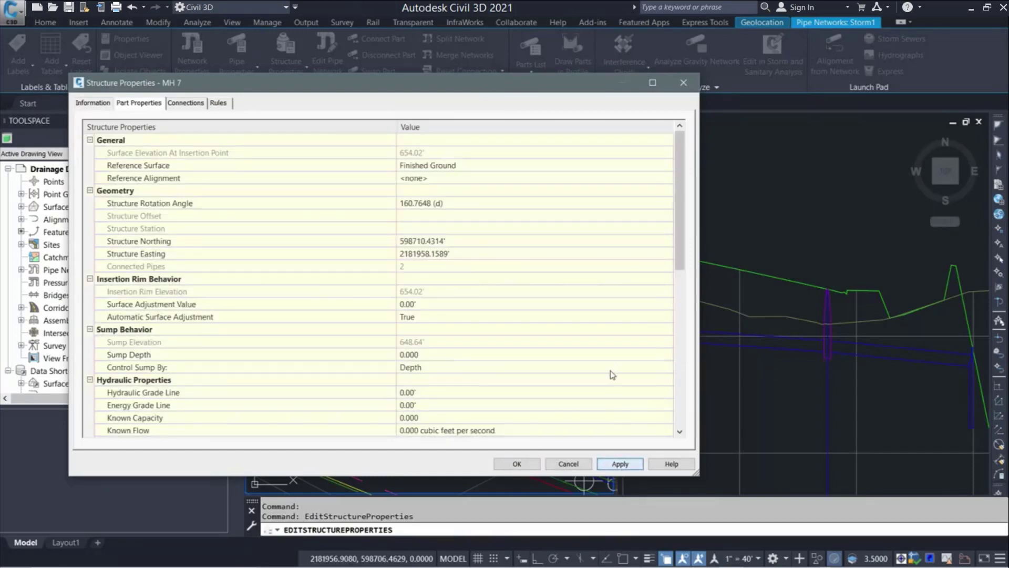
- Examine the available structure type and benching method options in manhole MH 7's part data, keeping the current choices
left_click_drag(676, 233, 681, 303)
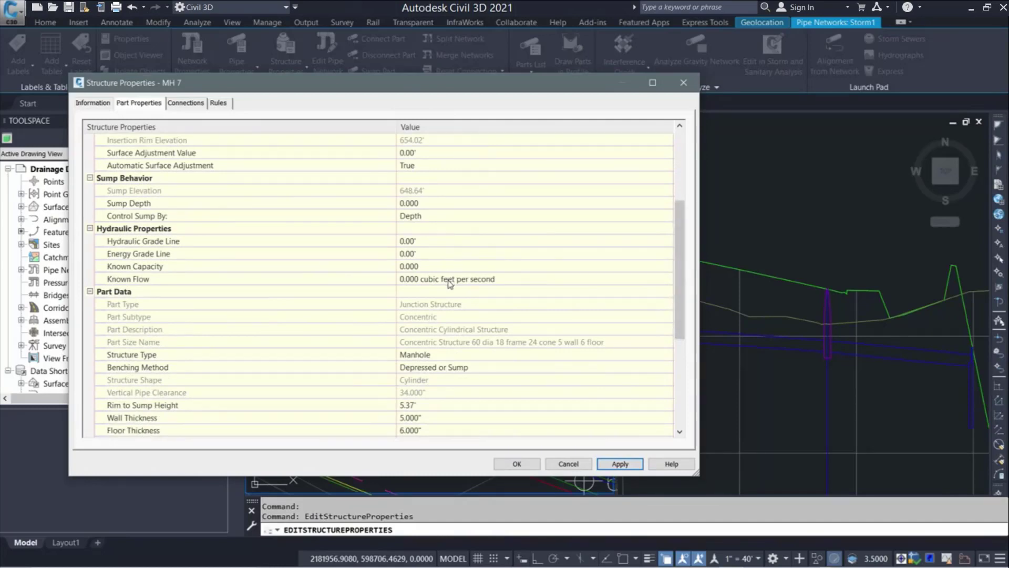
left_click_drag(681, 322, 681, 391)
left_click(494, 205)
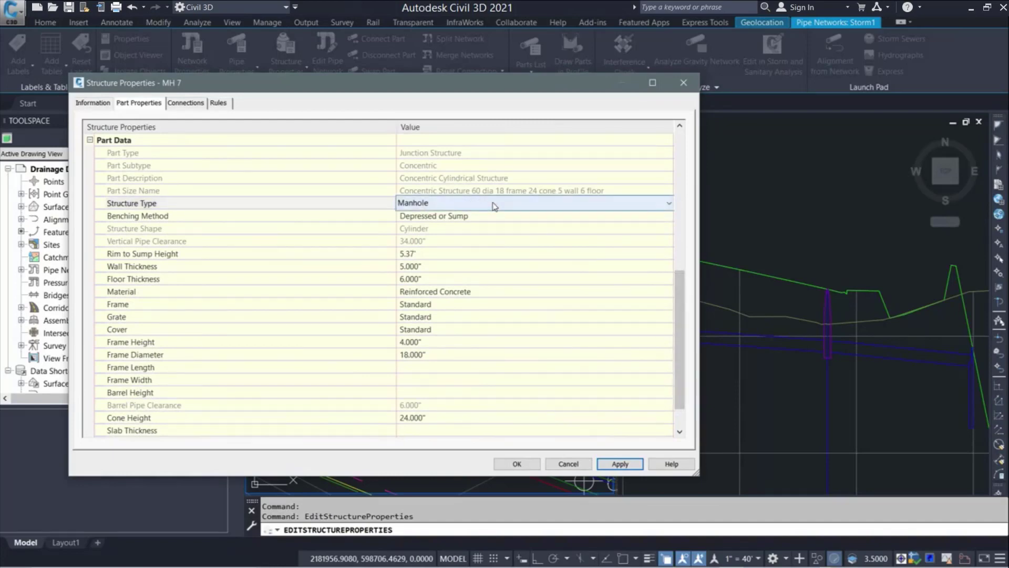
left_click(494, 204)
left_click(494, 206)
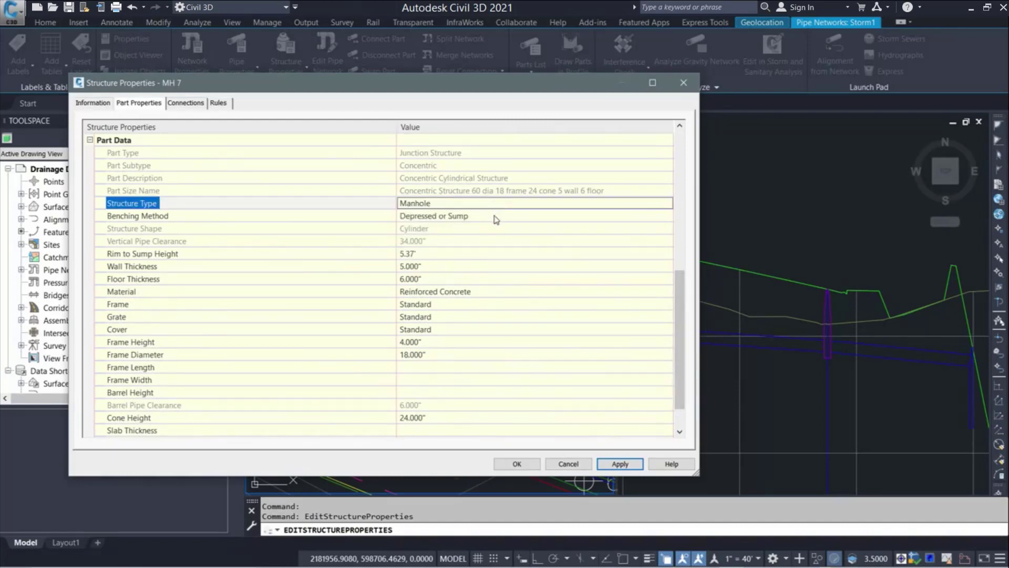
left_click(496, 218)
left_click(496, 217)
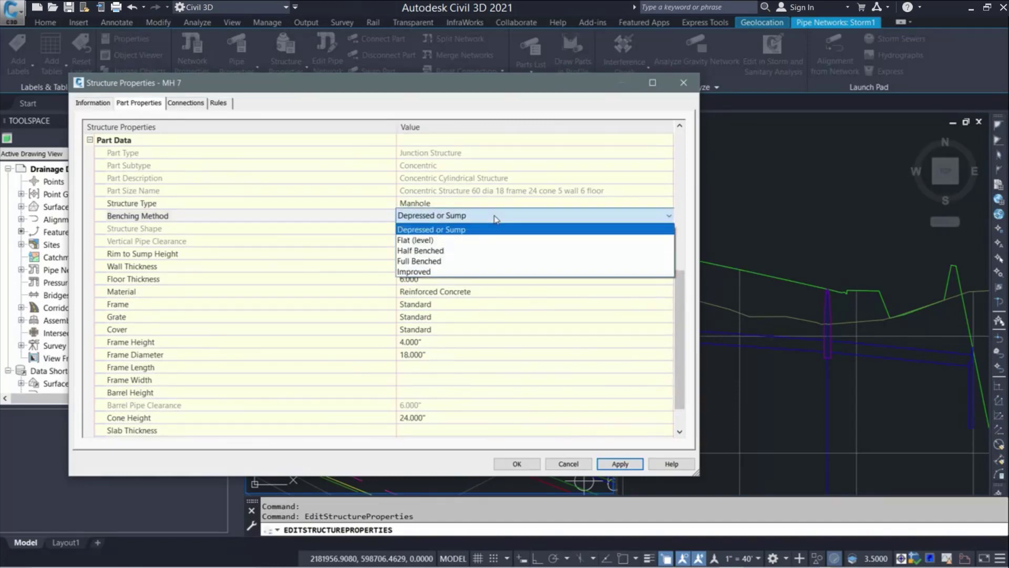
left_click(496, 217)
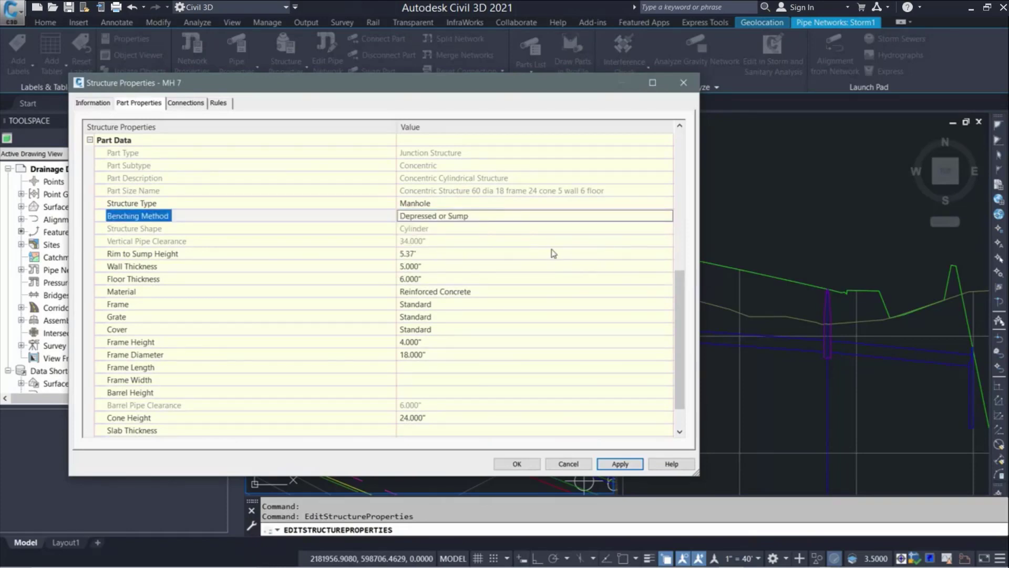
- Examine manhole MH 7's rim to sump height, wall thickness, floor thickness and material in its part data
left_click(521, 254)
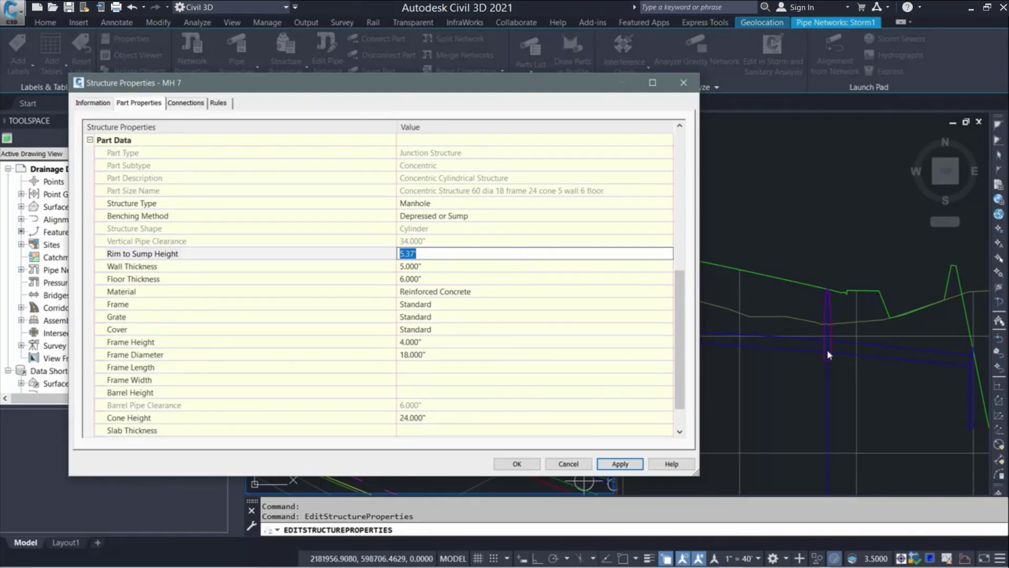
left_click(441, 267)
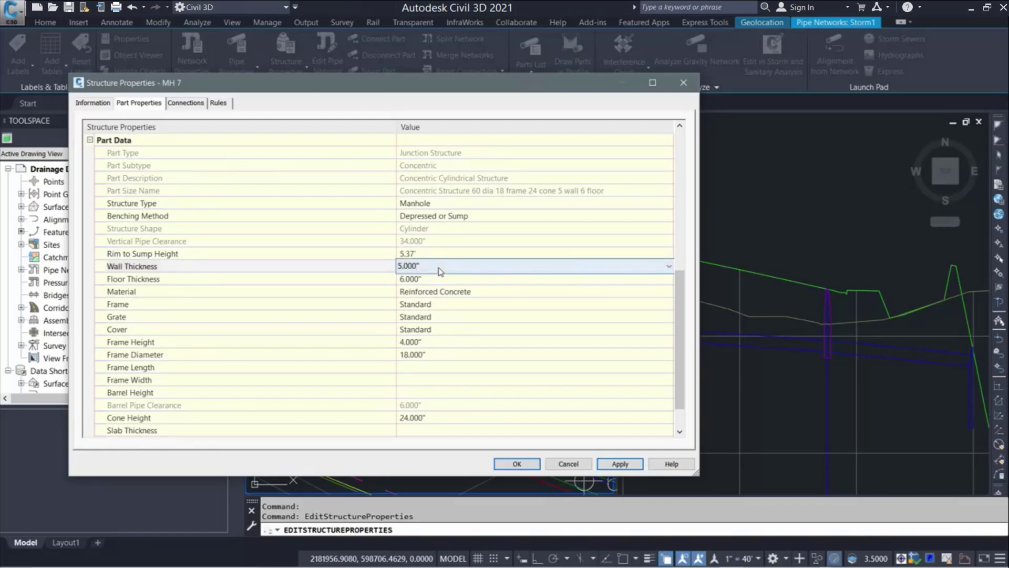
left_click(441, 267)
left_click(440, 279)
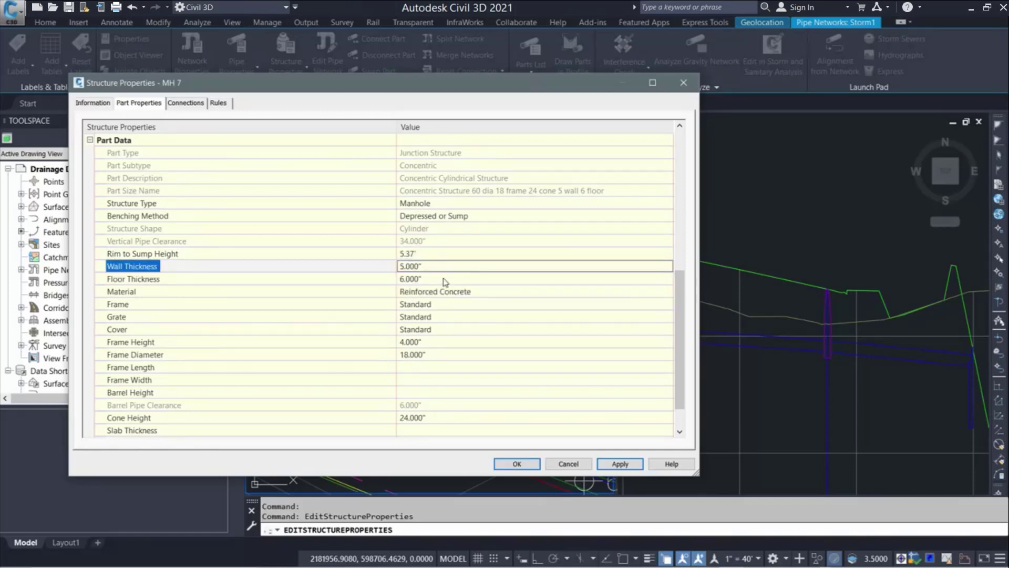
left_click(447, 280)
left_click(449, 282)
left_click(449, 282)
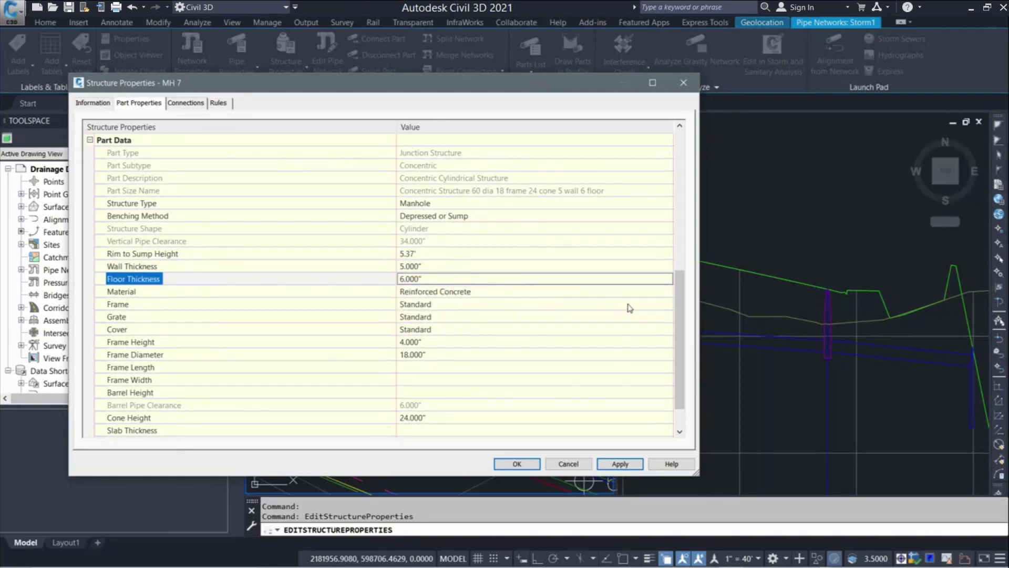
scroll(677, 341, "down", 1)
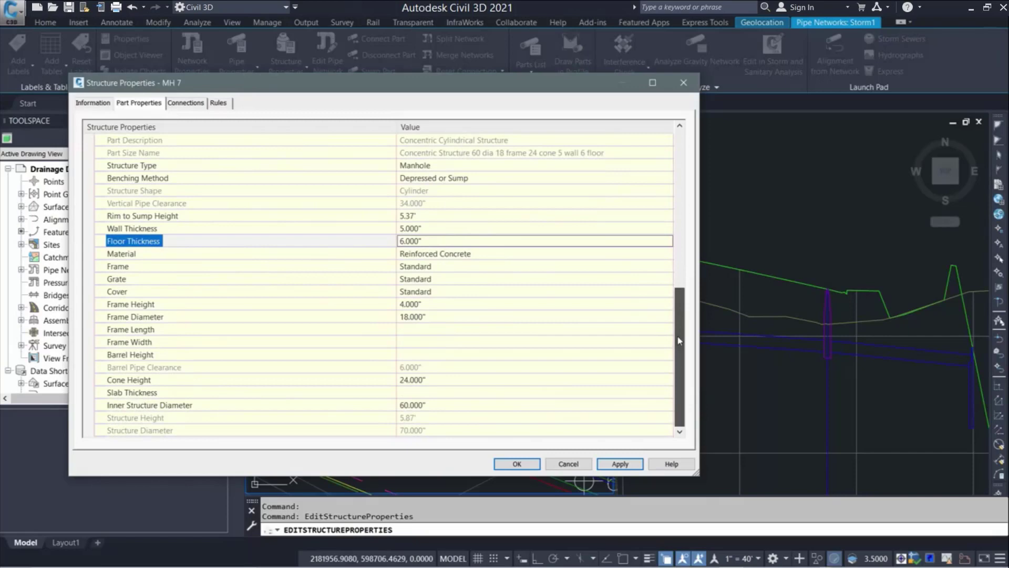
left_click(497, 257)
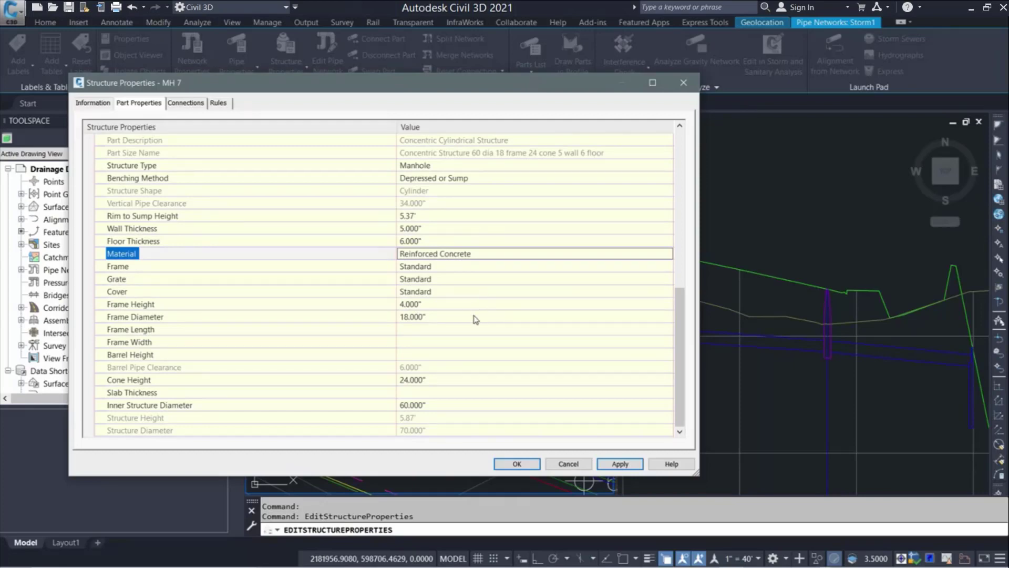
- Set MH 7's inner structure diameter to 96 inches and apply the change
left_click(479, 410)
left_click(479, 409)
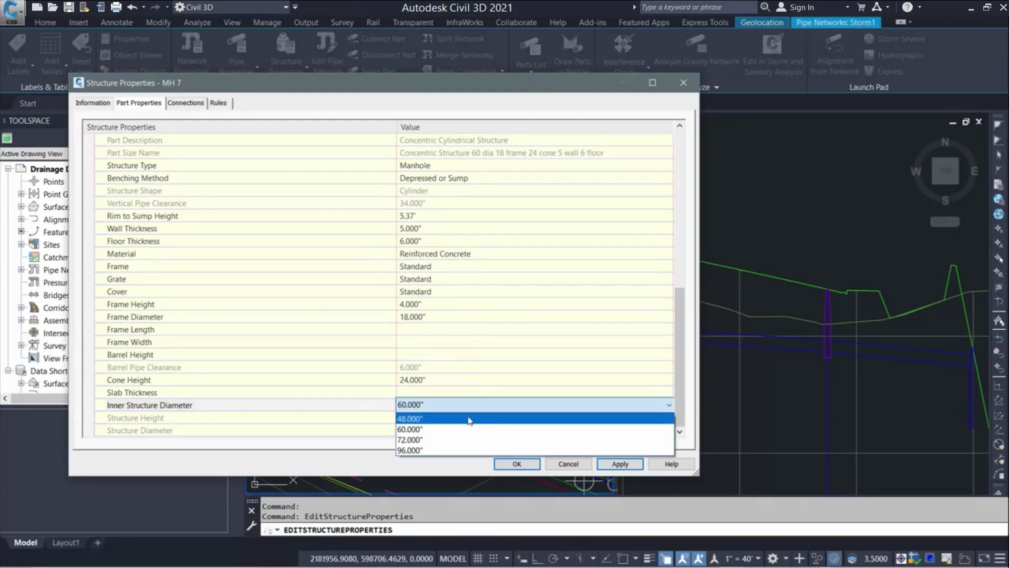
left_click(441, 450)
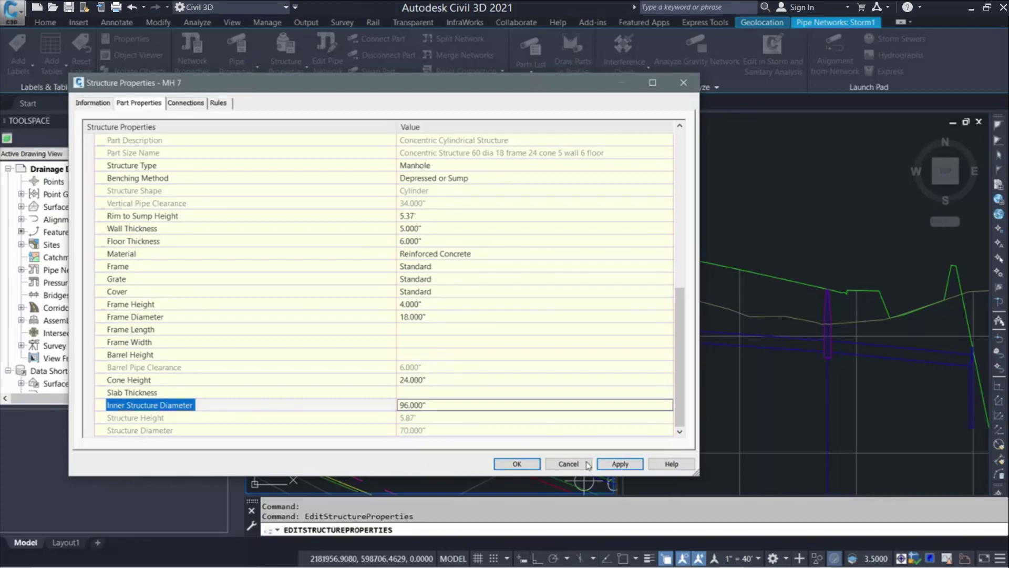
left_click(621, 465)
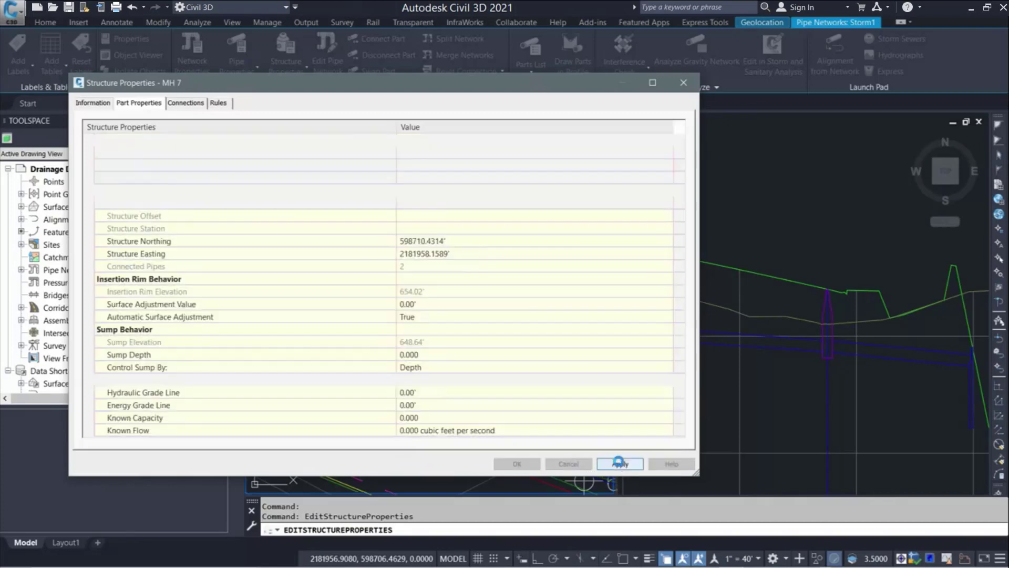
- Set MH 7's inner structure diameter back to 60 inches and apply the change
left_click_drag(684, 262, 683, 420)
left_click(535, 410)
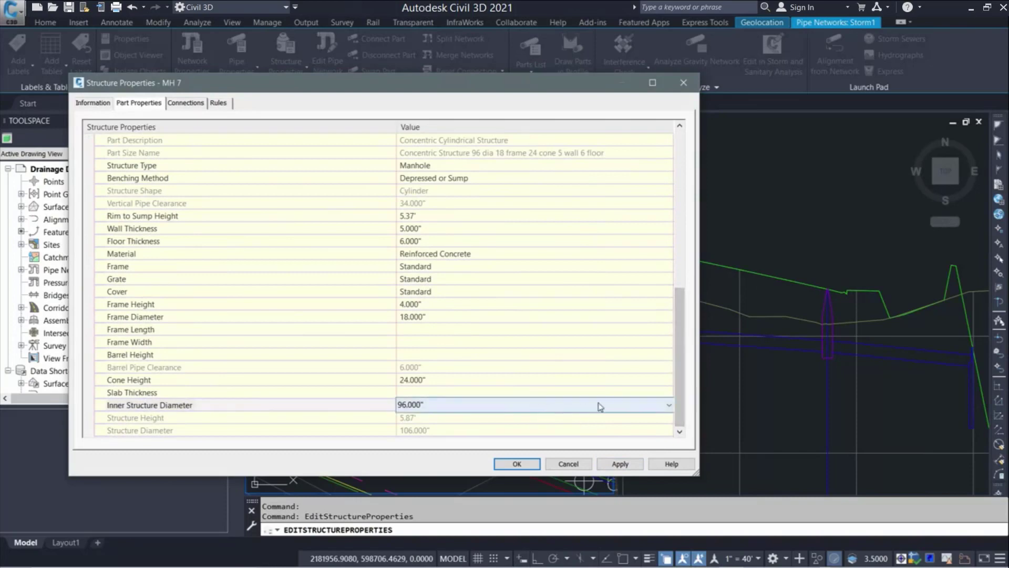
left_click(668, 404)
left_click(620, 428)
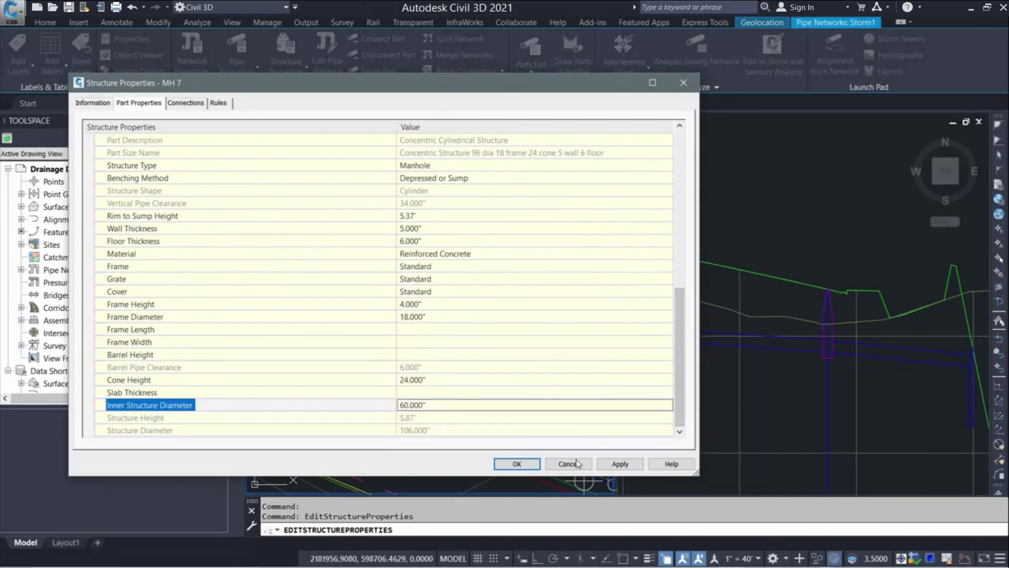
left_click(611, 465)
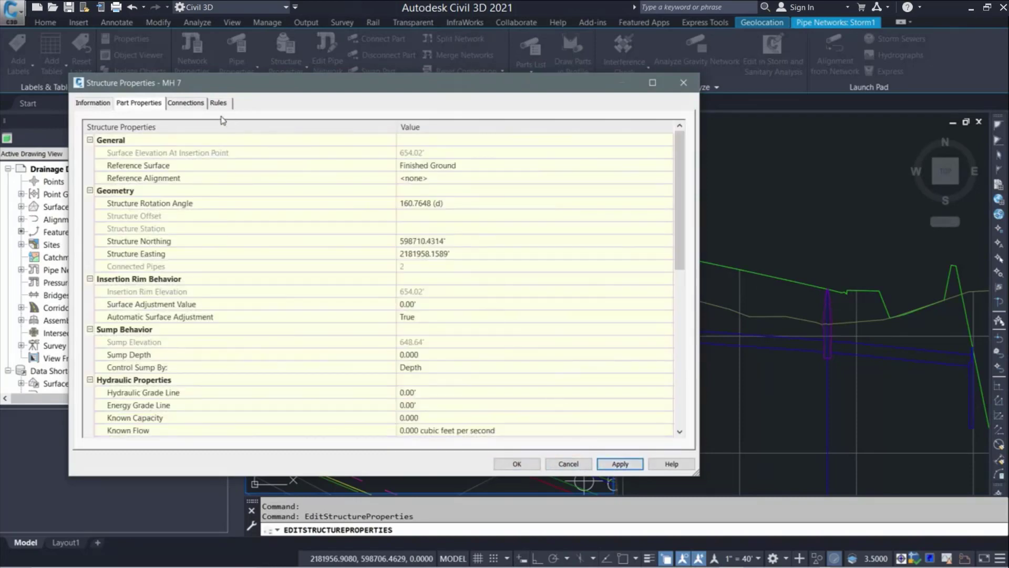
- Set the invert elevation of connected pipe P 7 at MH 7 to 648.8 and apply it
left_click(196, 104)
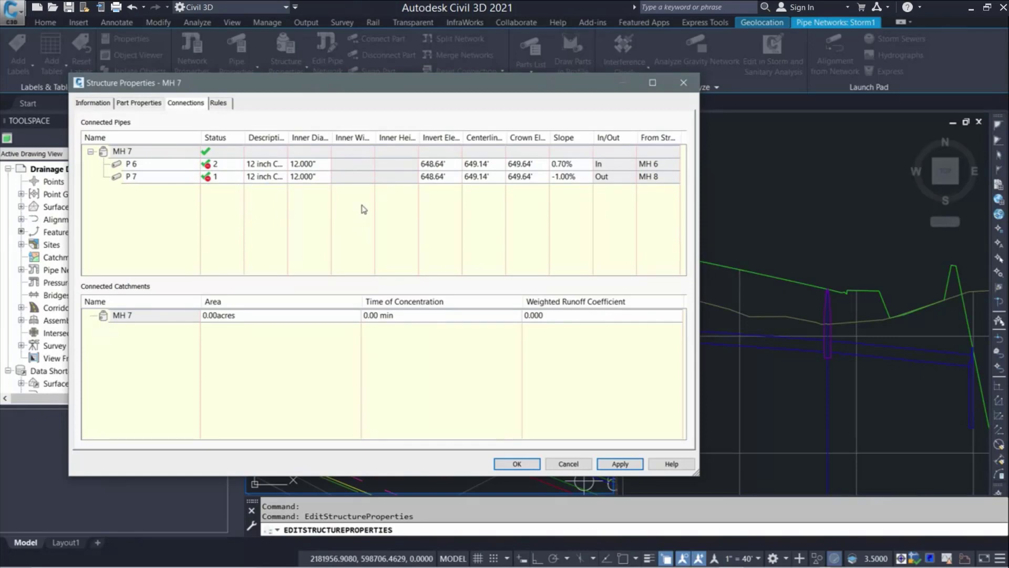
double_click(451, 176)
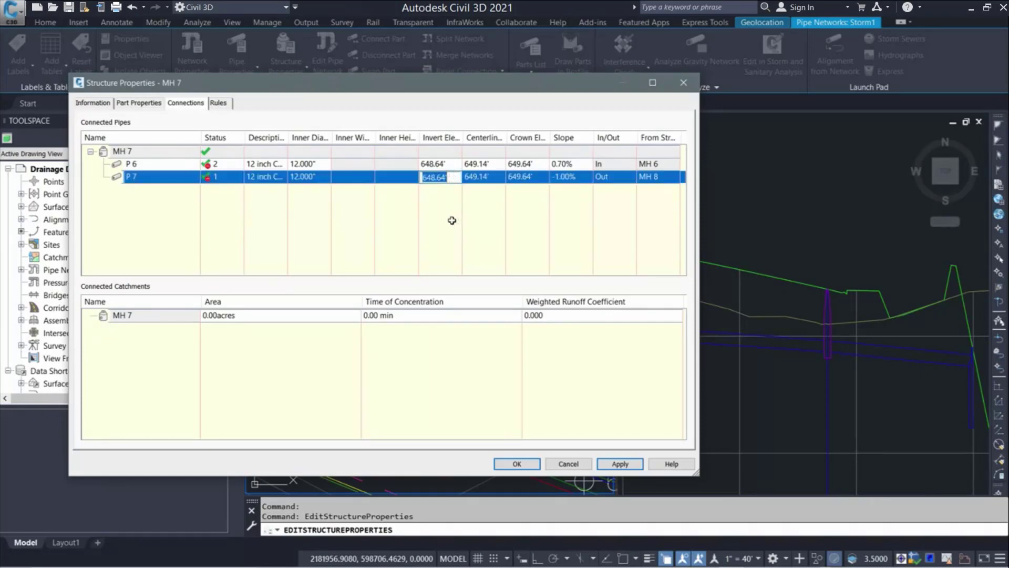
type("648")
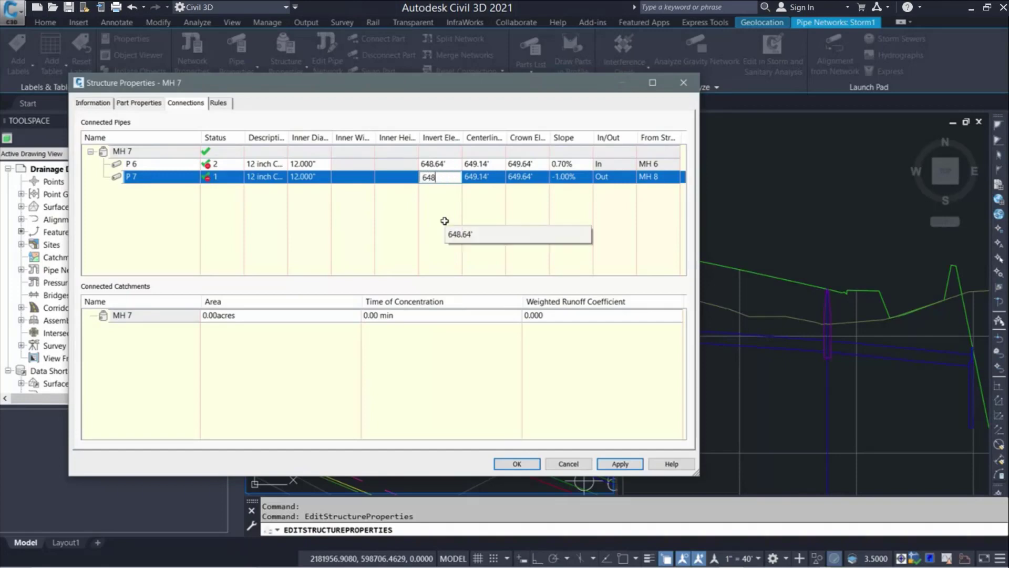
type(".8")
key("Return")
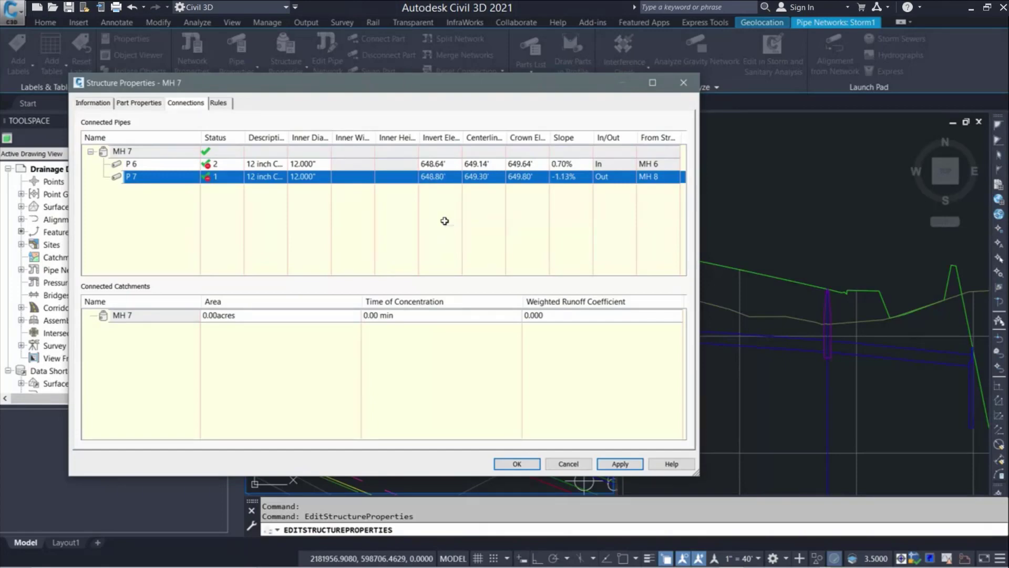
left_click(619, 464)
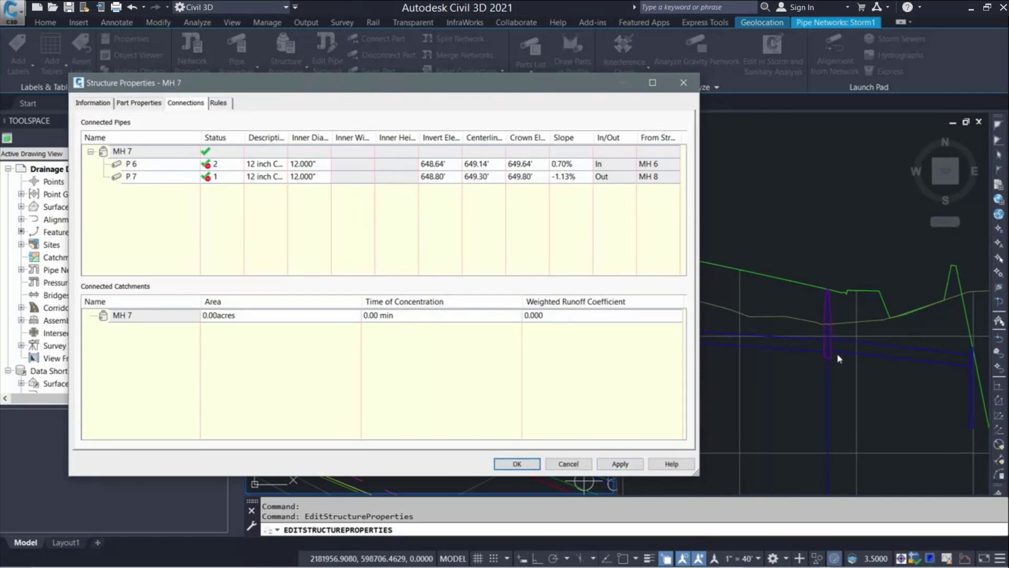
- Match the inverts of connected pipes P 6 and P 7 to pipe P 6 with a 0.00' drop, and apply
left_click(152, 164)
left_click(151, 179, "shift")
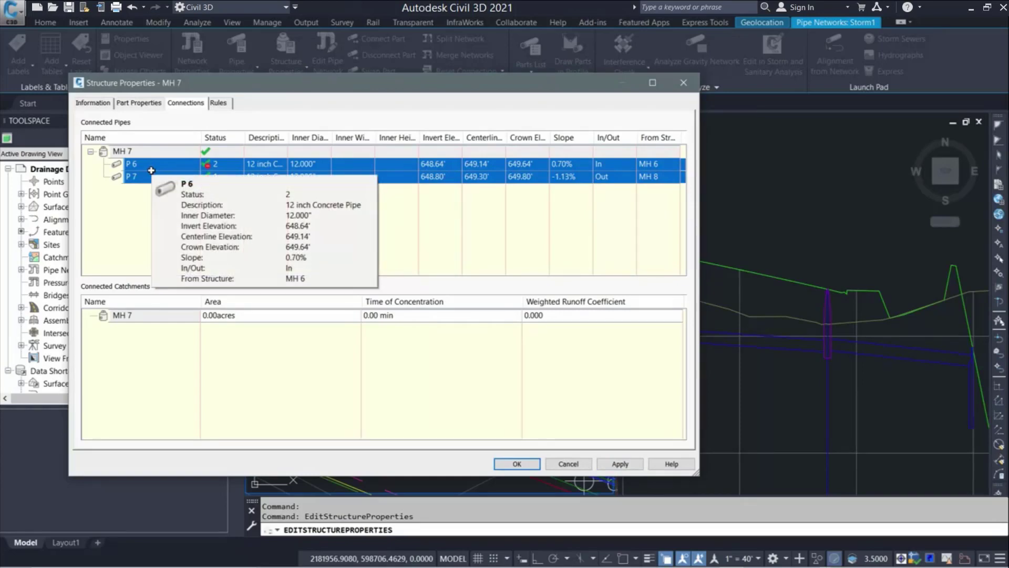
right_click(151, 170)
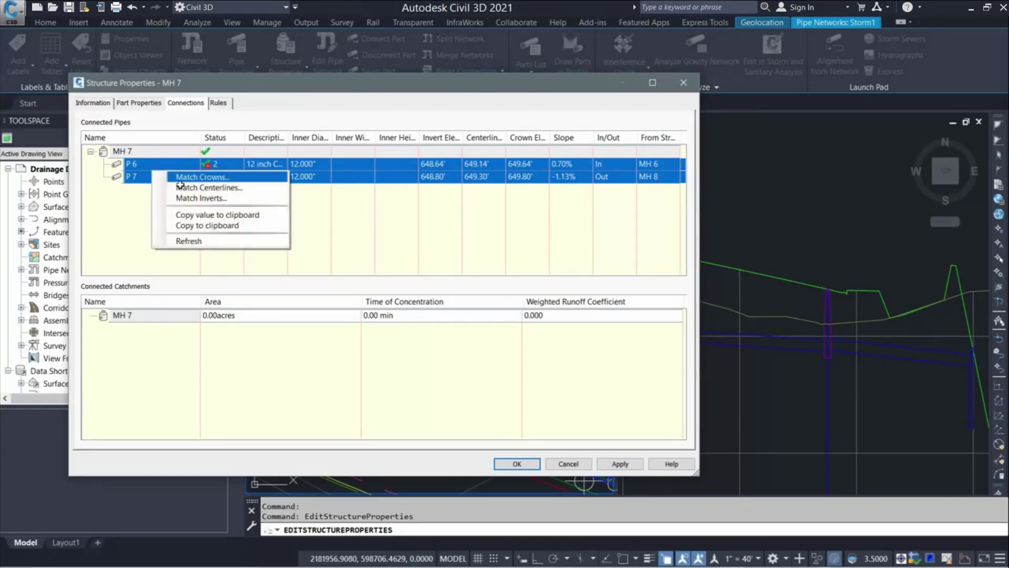
left_click(203, 199)
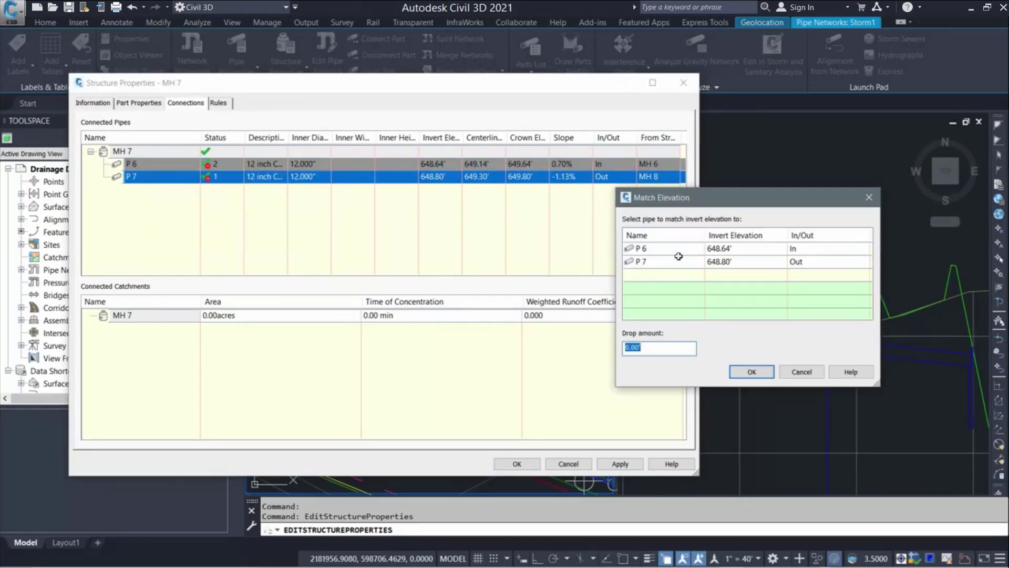
left_click(653, 251)
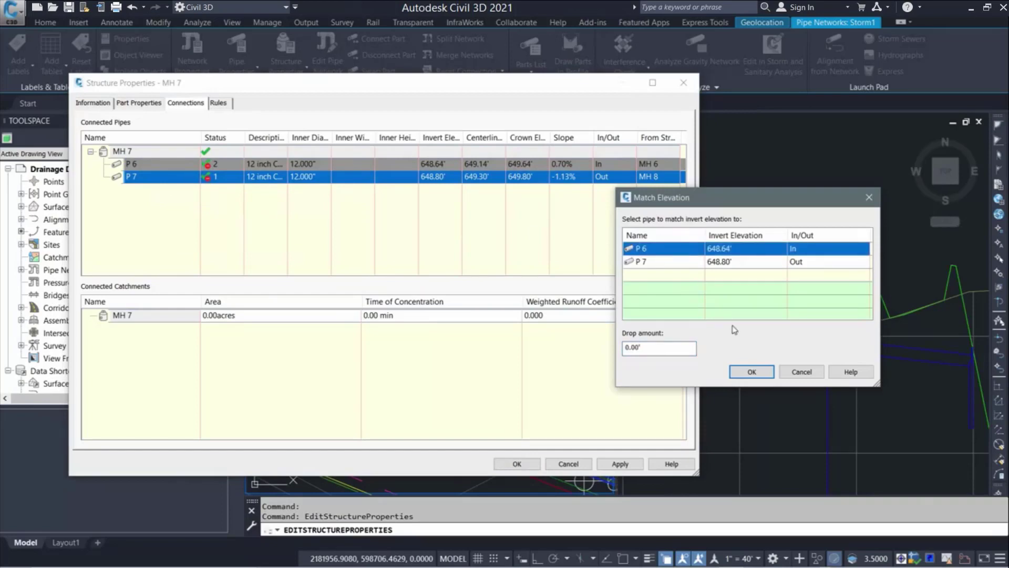
left_click(750, 372)
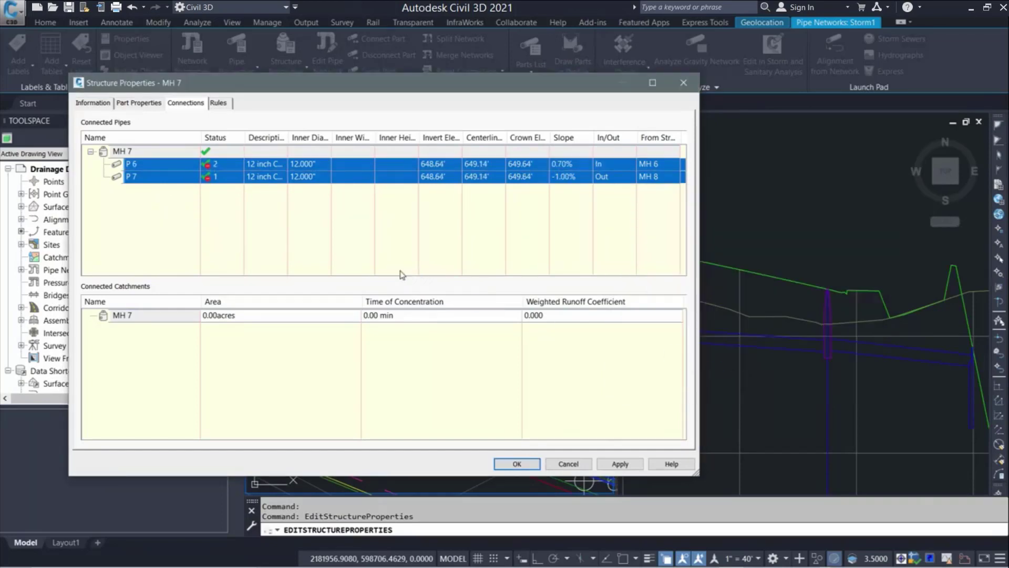
left_click(613, 465)
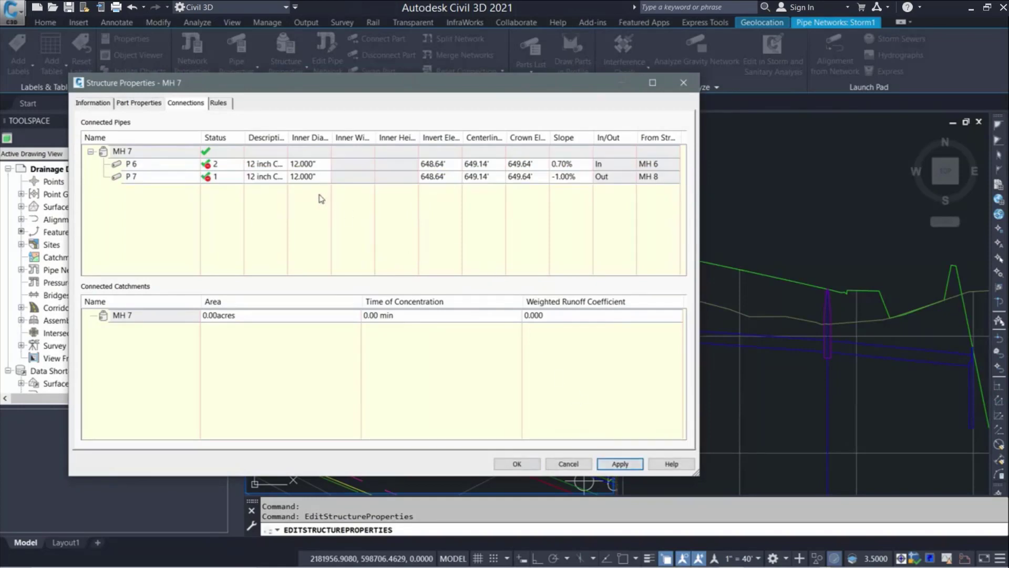
- Review the rule set parameters assigned to MH 7 and accept its structure properties
left_click(217, 104)
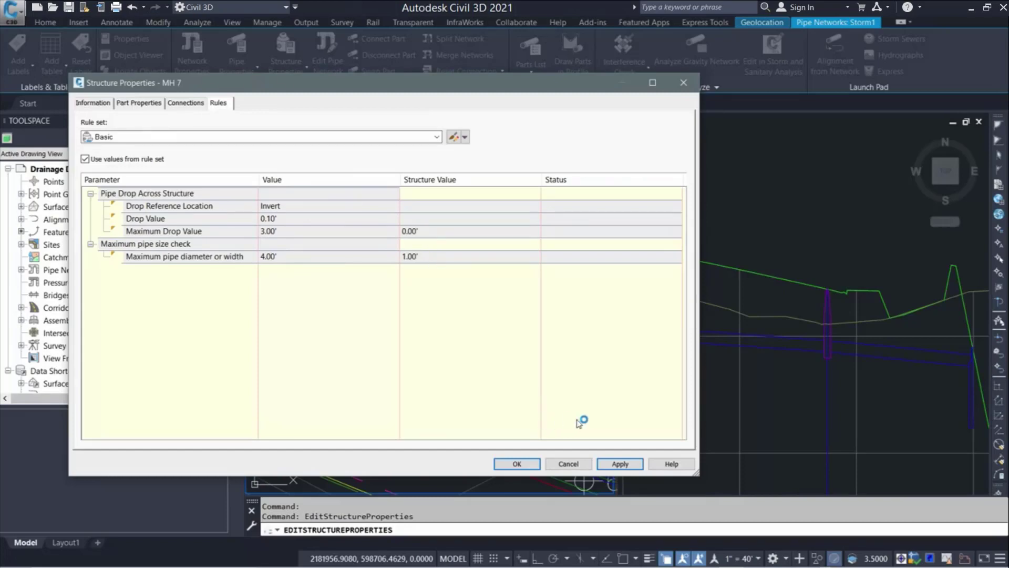
left_click(516, 463)
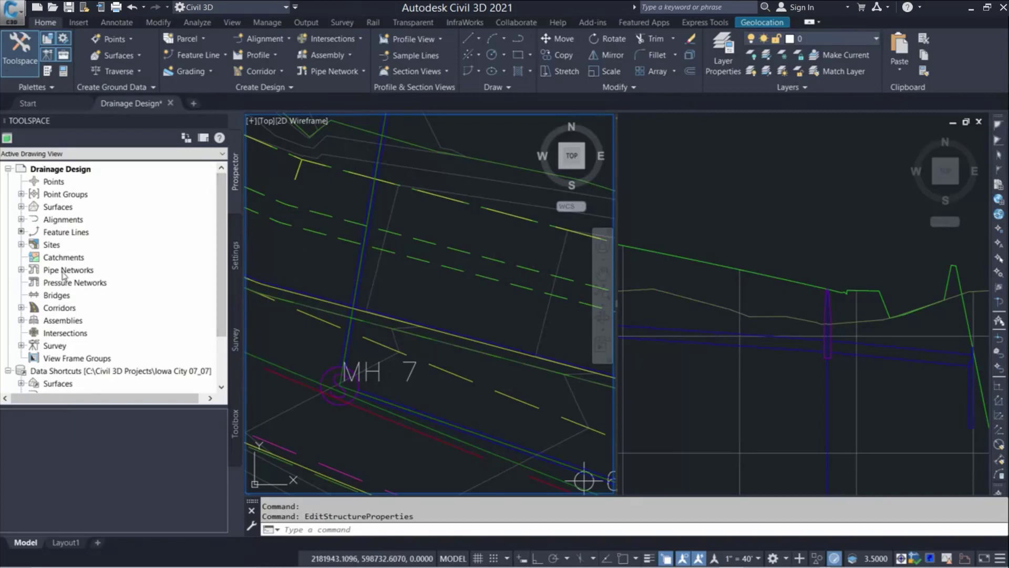
- Open pipe network Storm1 for editing and display its structures and pipes in the Panorama tables
left_click(21, 270)
left_click(34, 282)
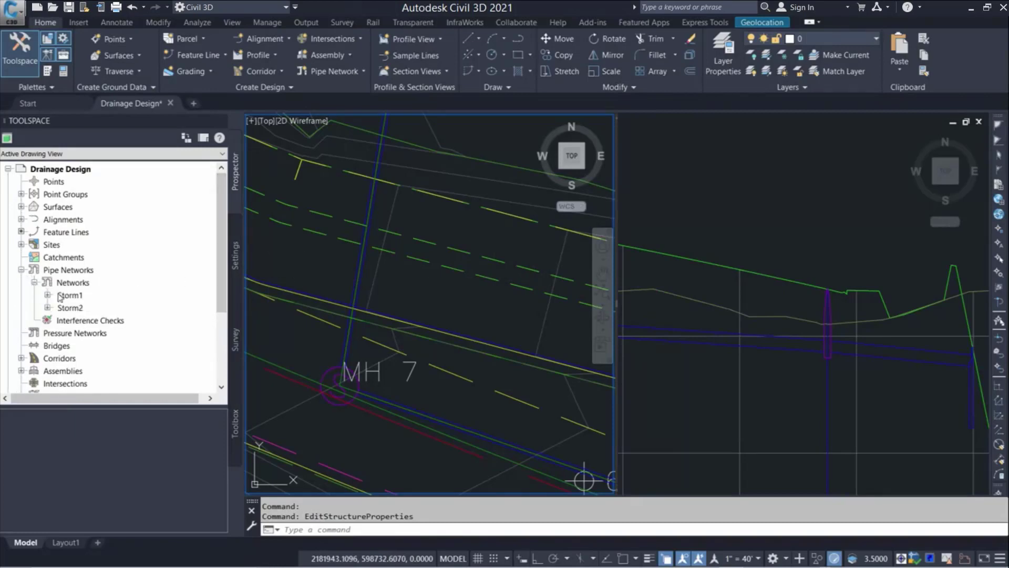
right_click(71, 296)
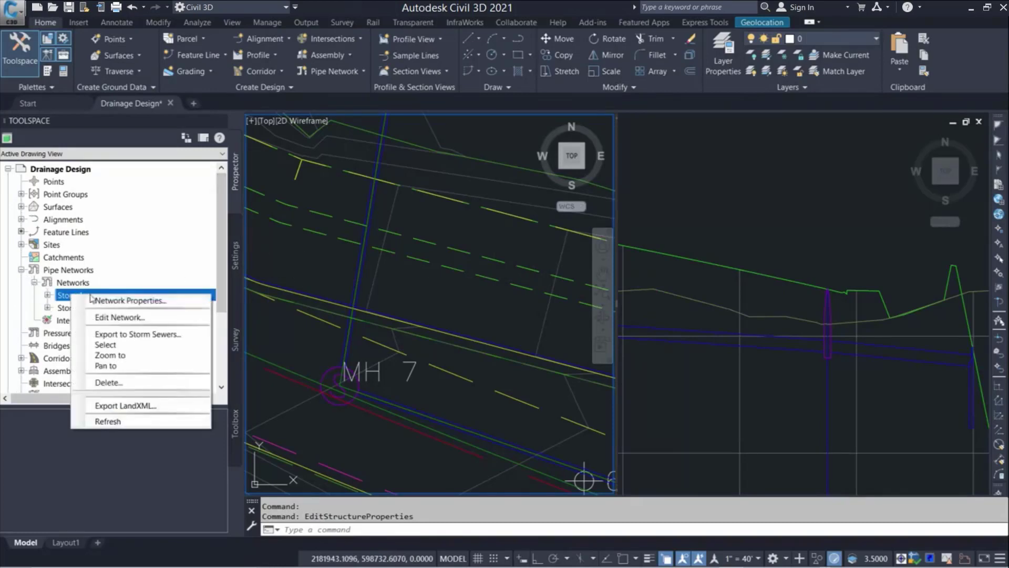
left_click(164, 318)
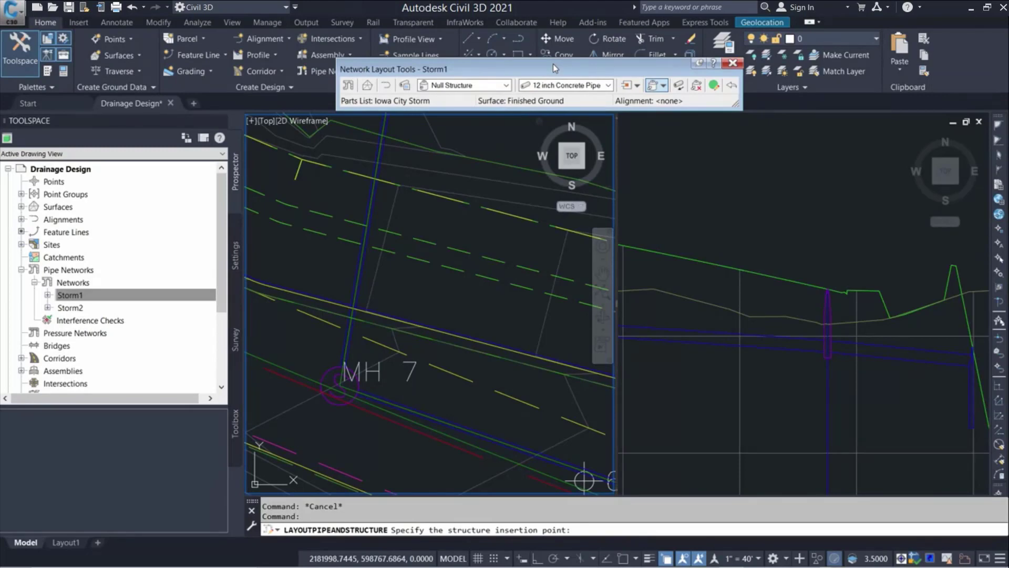
left_click(714, 86)
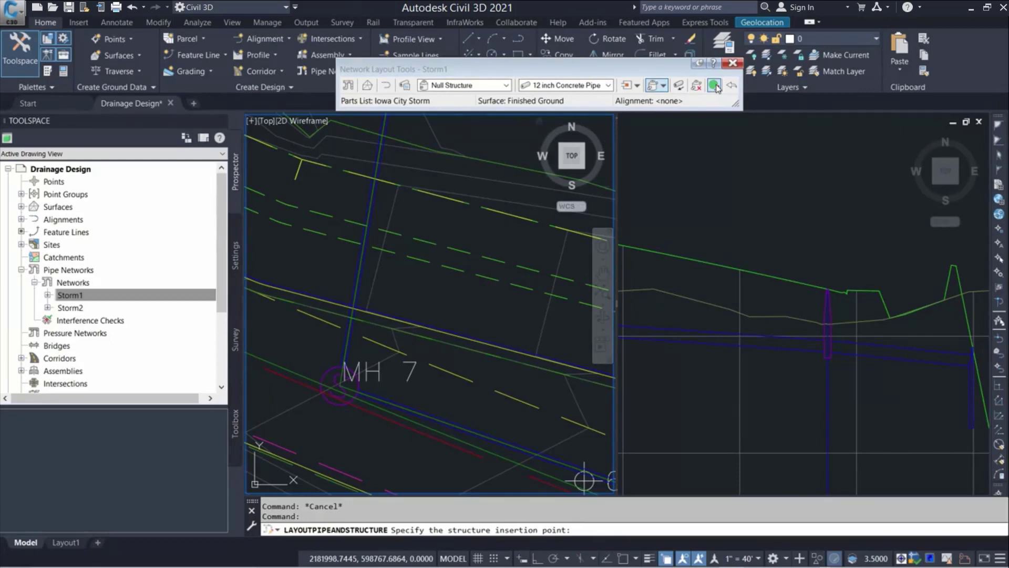
left_click(715, 86)
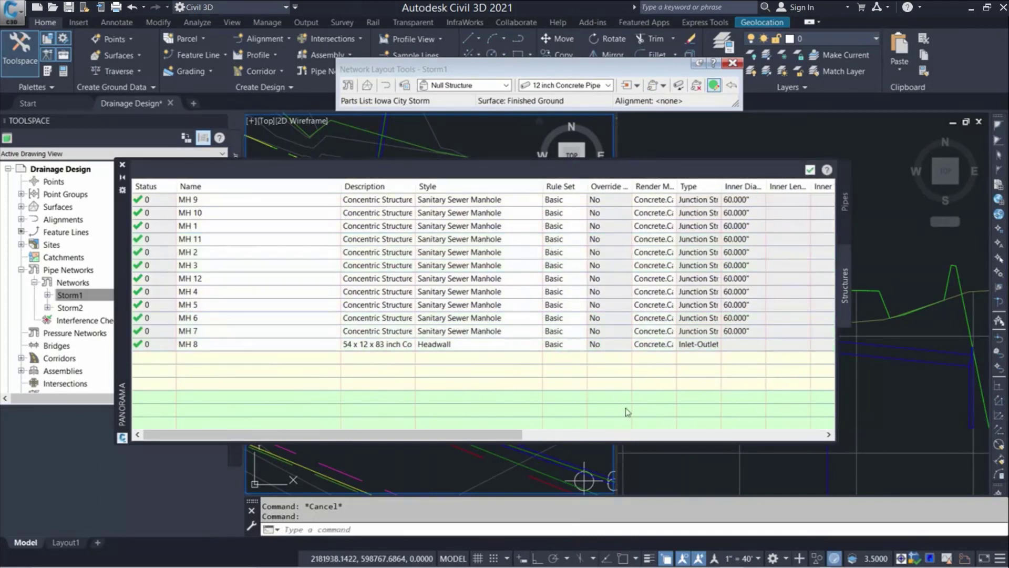
- Examine Storm1's pipe table, widening the Description column and checking rule violations, diameters, slopes and start and end structure data
left_click(846, 231)
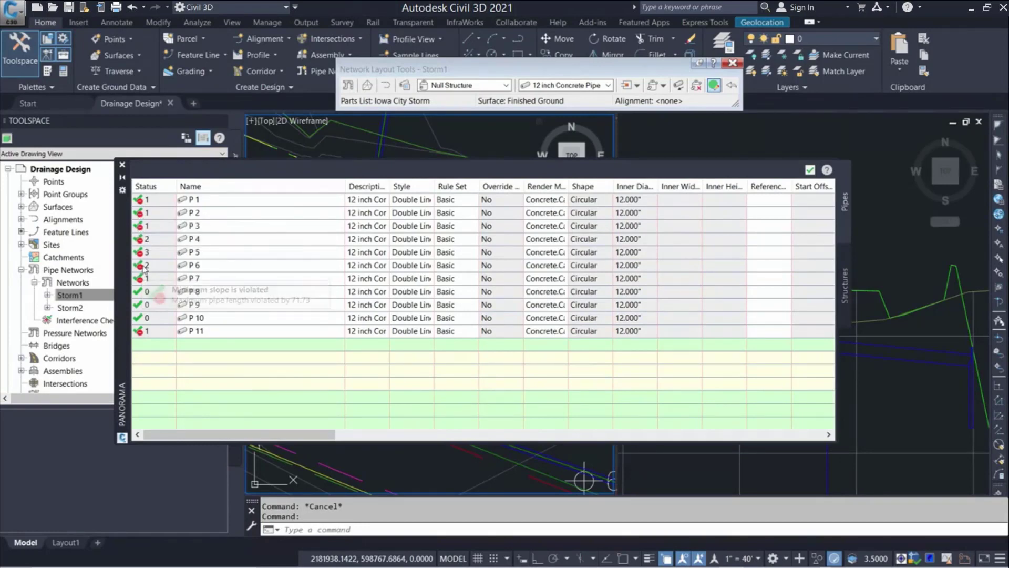
mouse_move(143, 268)
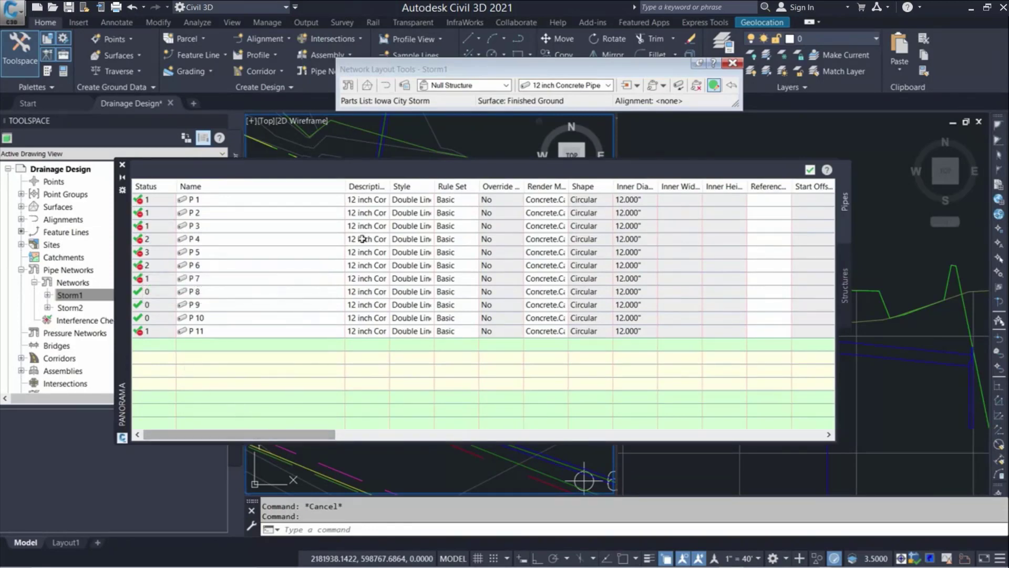
left_click_drag(390, 186, 442, 186)
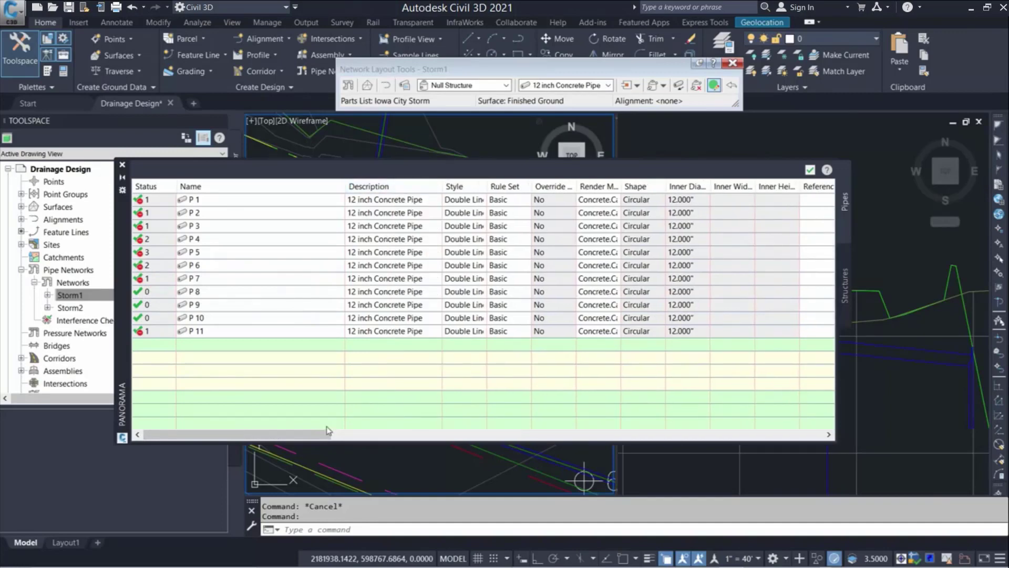
left_click_drag(327, 431, 397, 433)
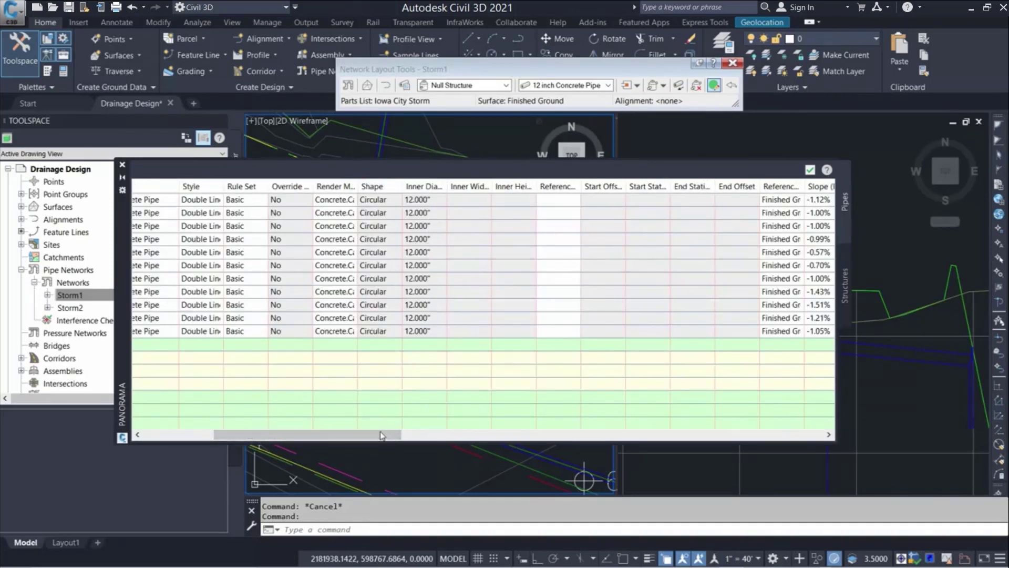
left_click(511, 439)
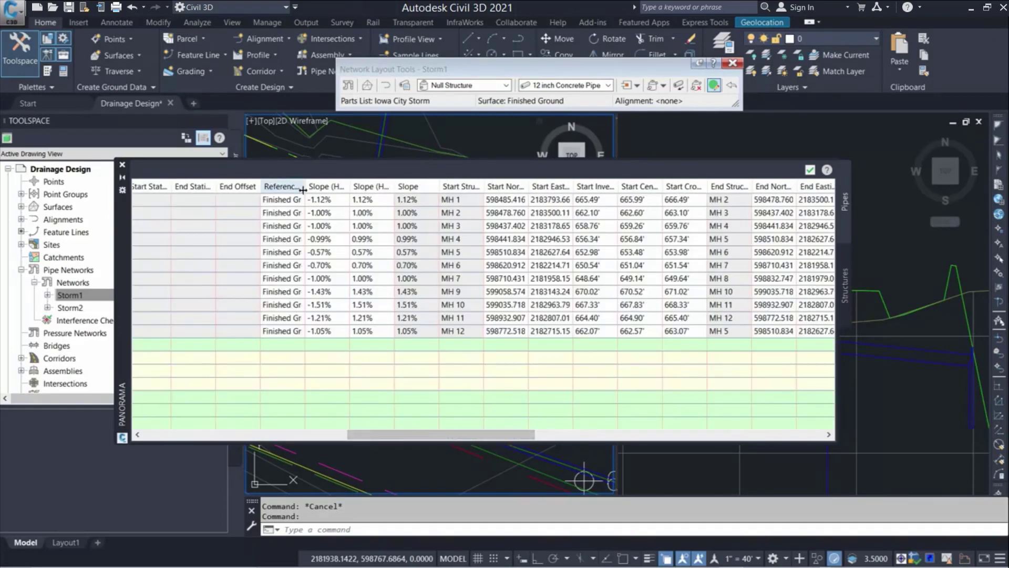
- Examine the remaining pipe data and the structure table of Storm1, widening the Reference Surface and Insertion Rim Elevation columns
left_click_drag(302, 186, 362, 186)
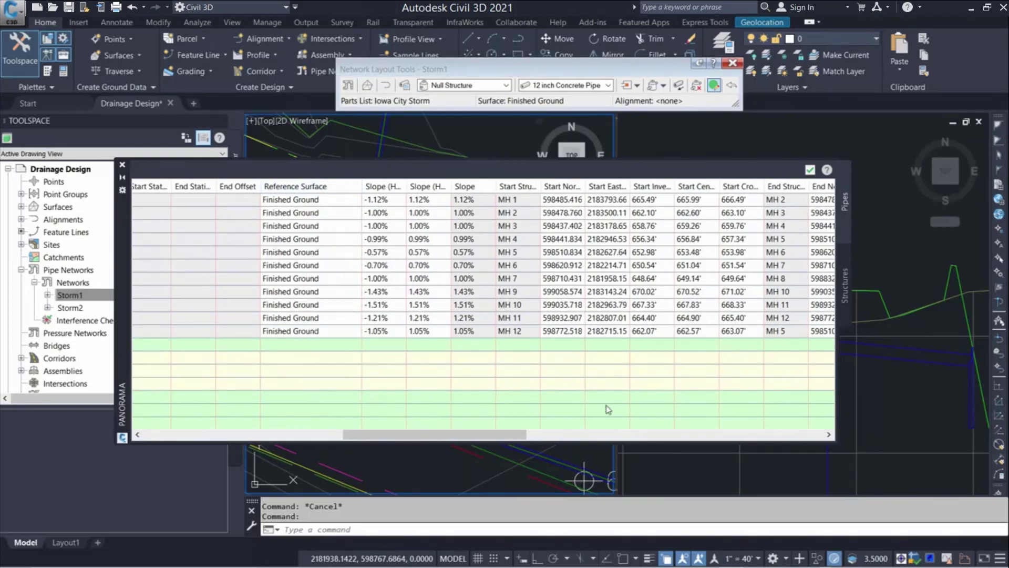
left_click_drag(523, 434, 816, 444)
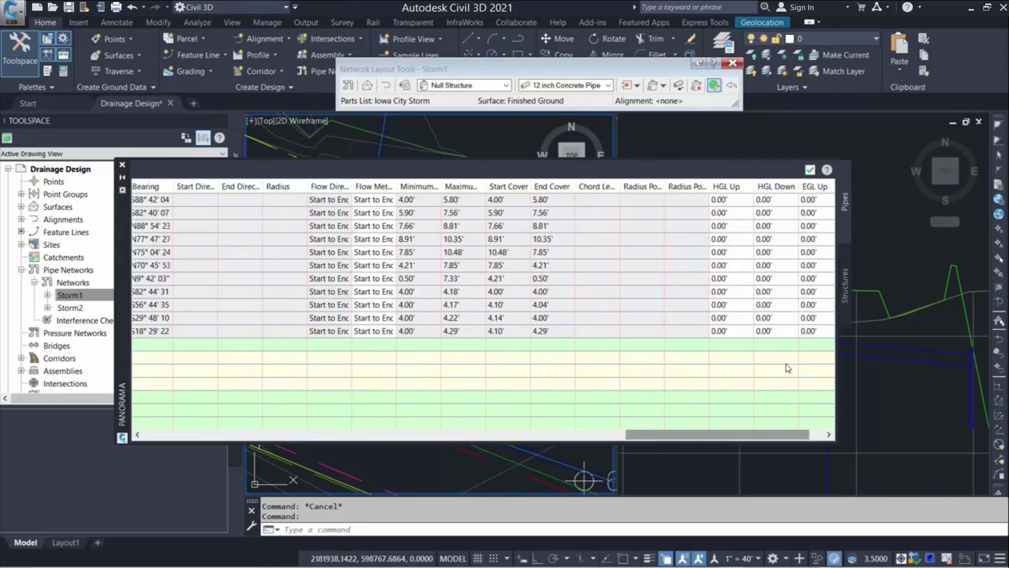
left_click(843, 270)
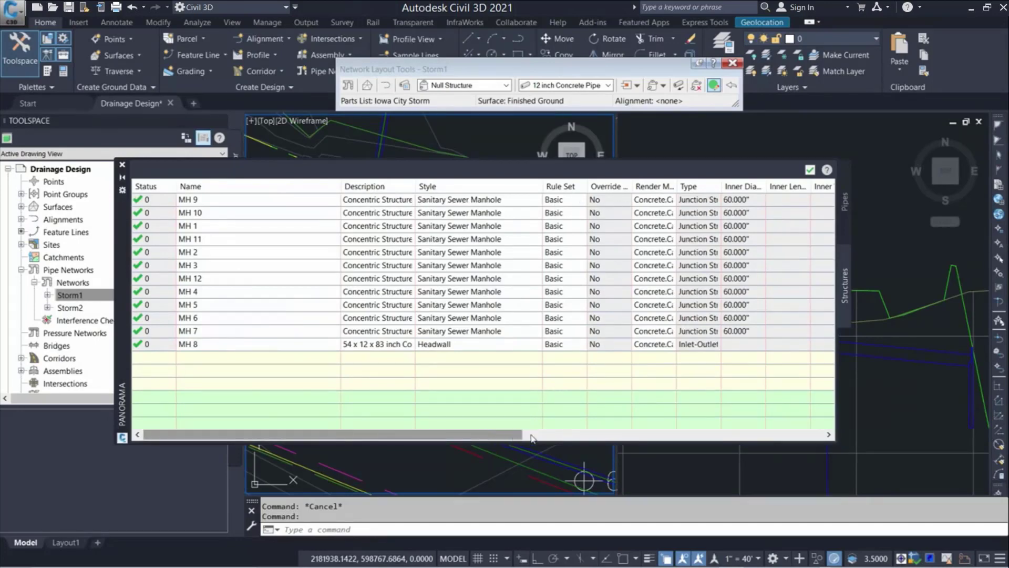
left_click(549, 437)
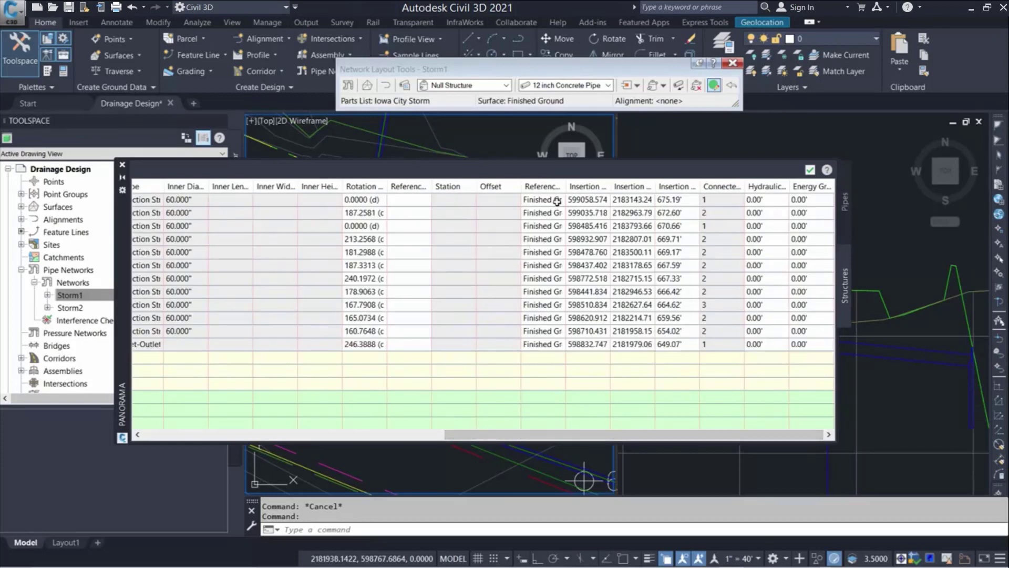
left_click_drag(563, 186, 609, 183)
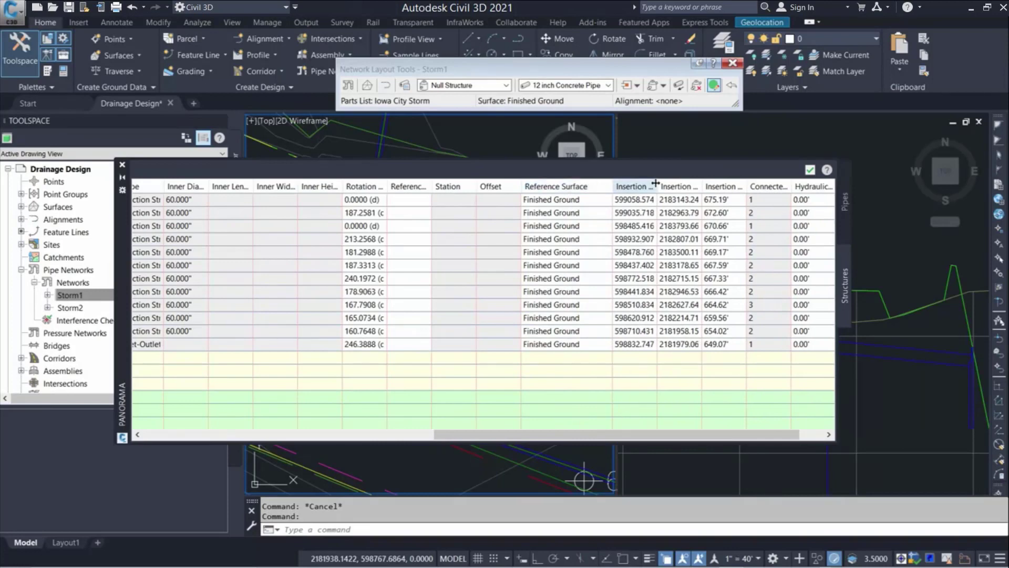
left_click_drag(748, 181, 785, 182)
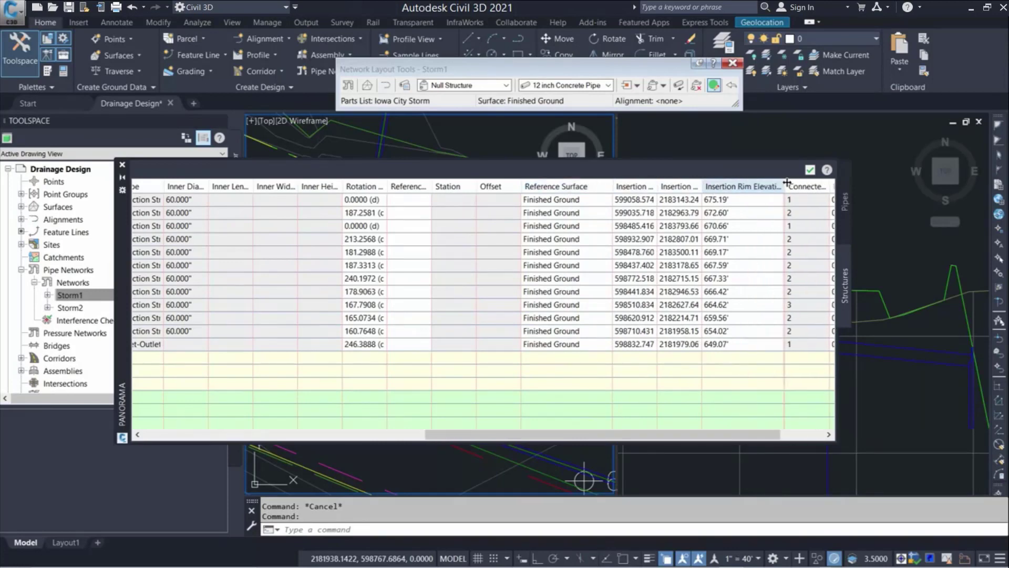
left_click_drag(681, 440, 318, 439)
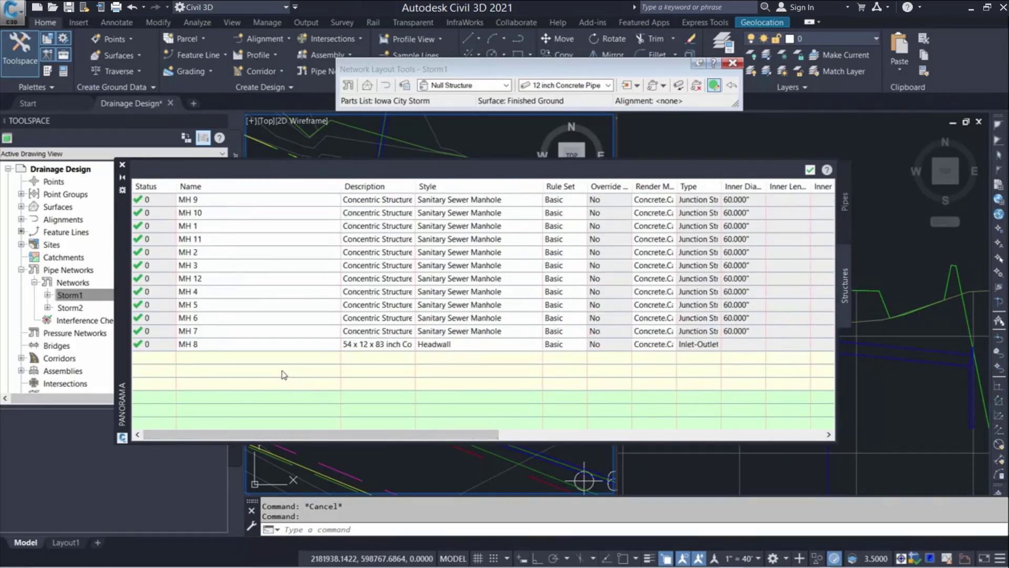
- Close the Panorama tables and Storm1's network layout tools, and restore a single model viewport
left_click(123, 166)
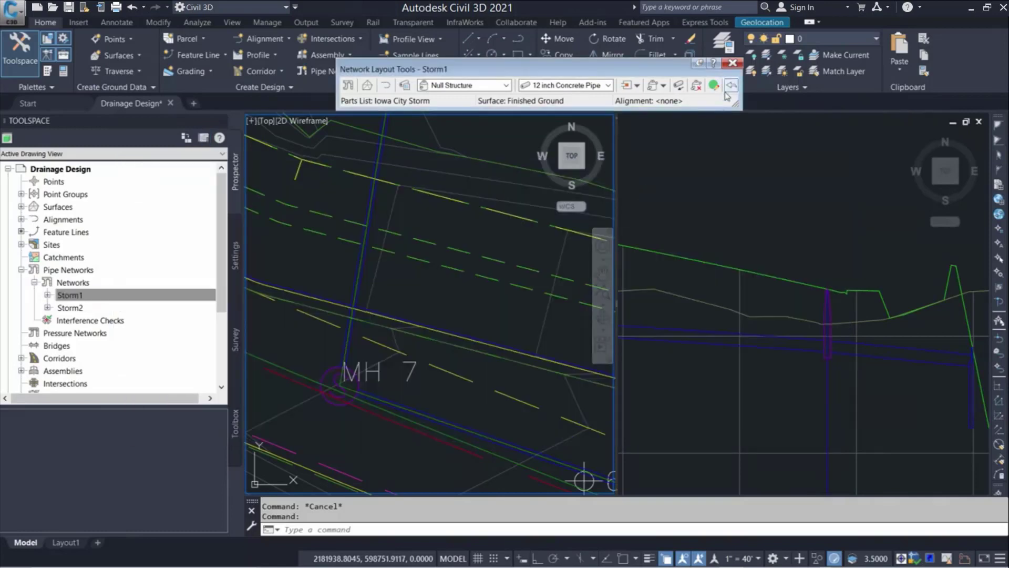
left_click(732, 63)
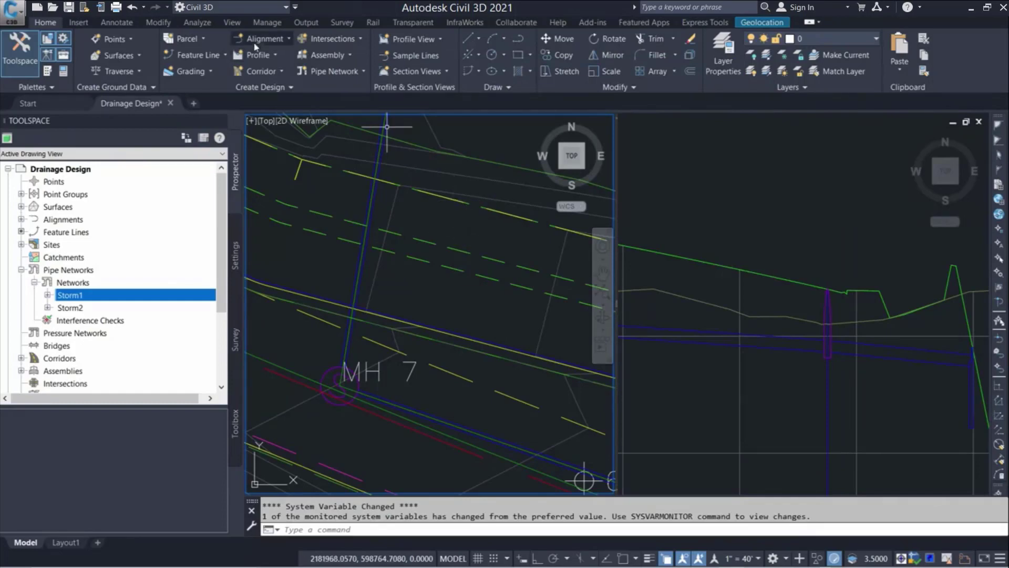
left_click(232, 23)
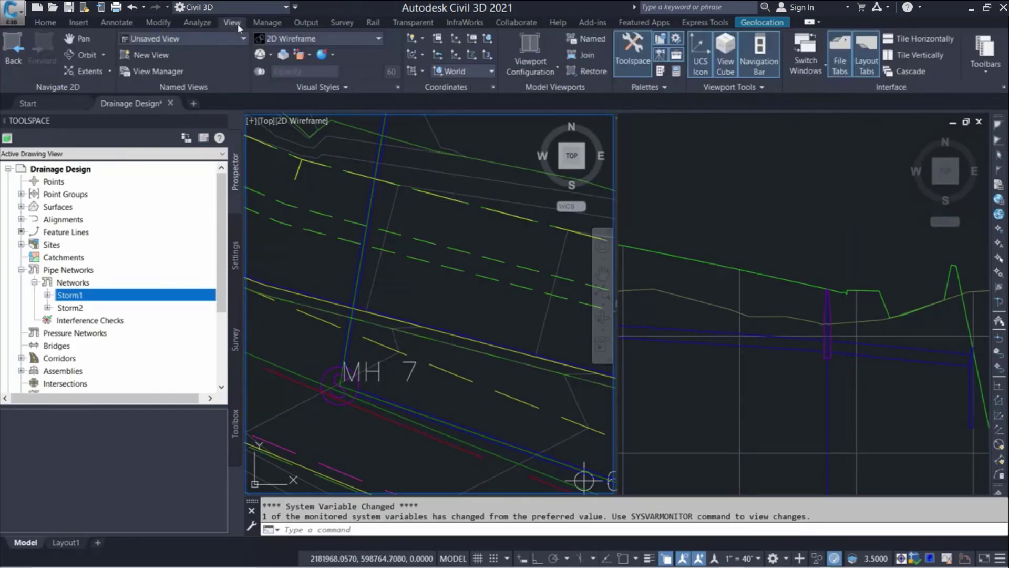
left_click(515, 72)
left_click(522, 93)
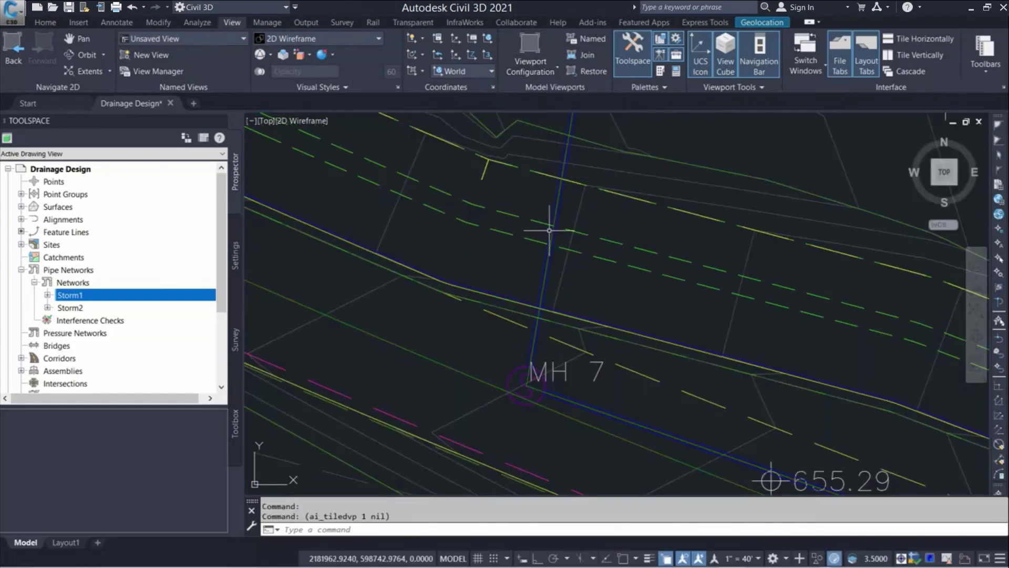
- Select pipe network Storm2 along Woodside View and merge it into Storm1 as the destination network
middle_click_drag(694, 265, 491, 294)
scroll(630, 308, "up", 6)
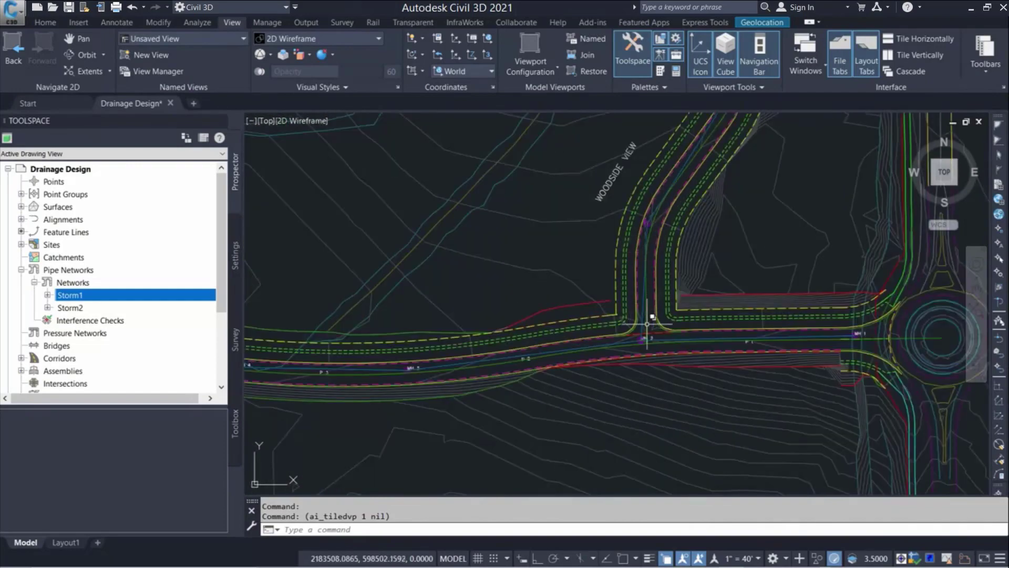
mouse_move(647, 324)
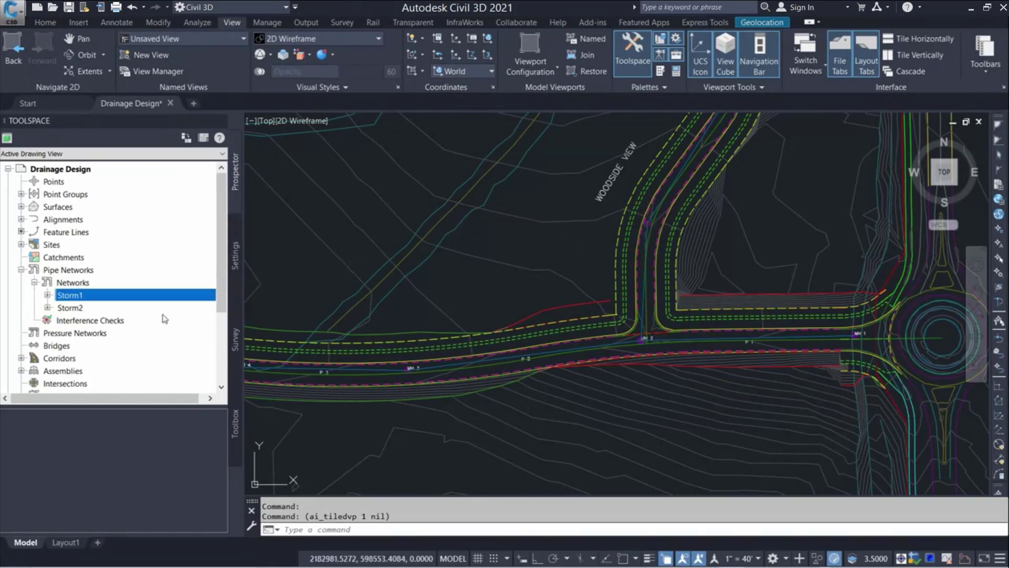
left_click(76, 309)
right_click(76, 313)
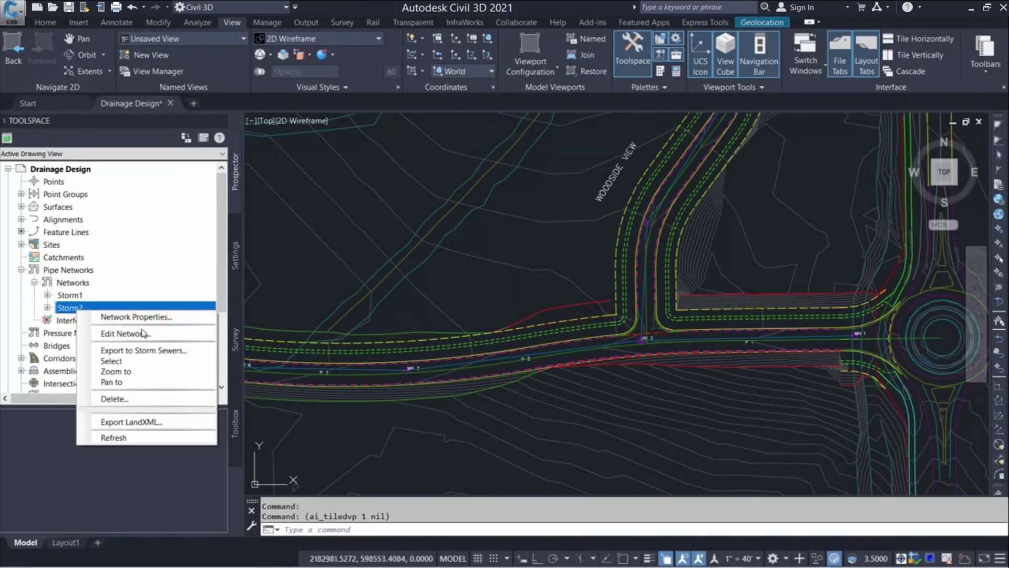
left_click(125, 361)
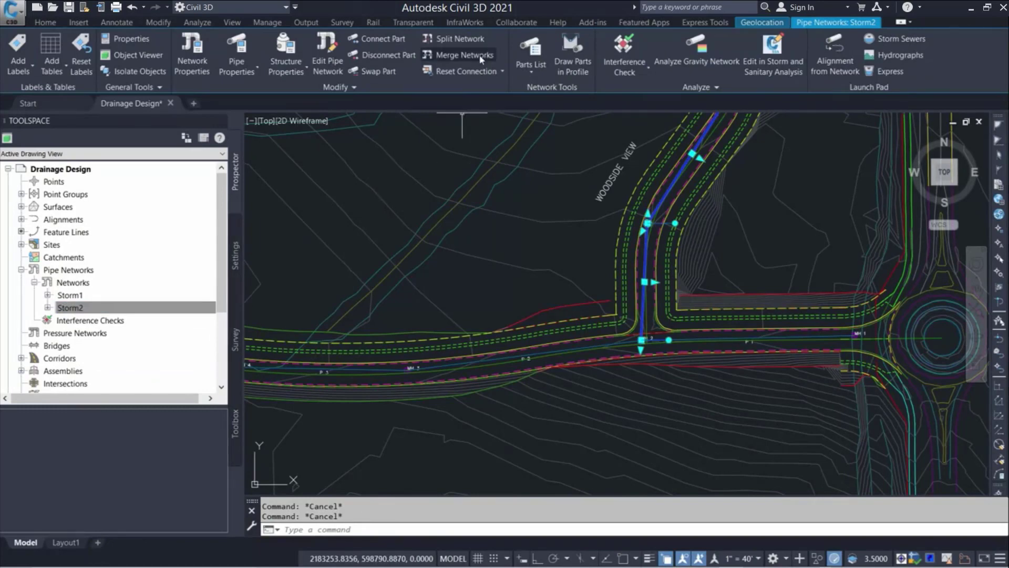
left_click(479, 55)
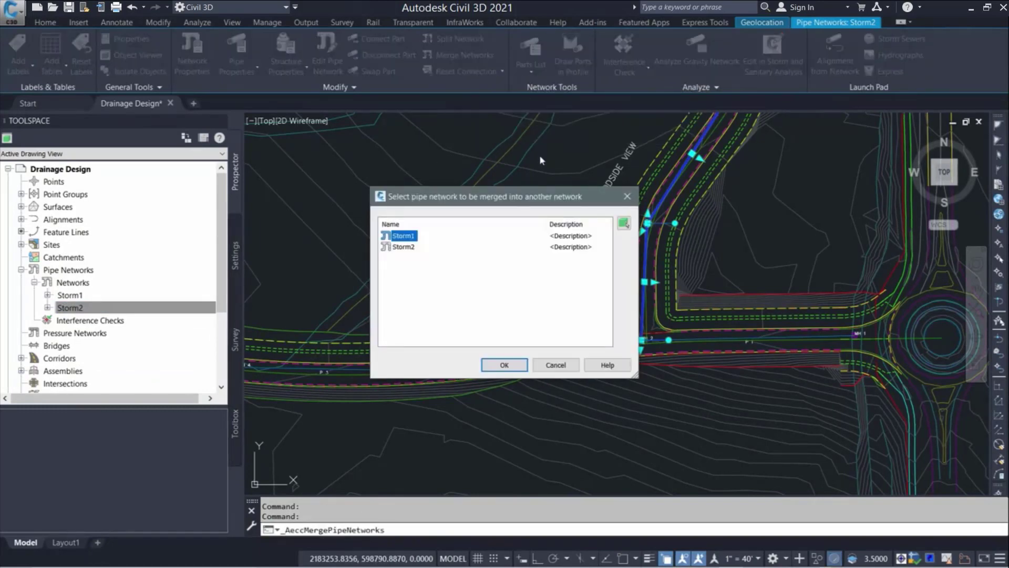
left_click(405, 247)
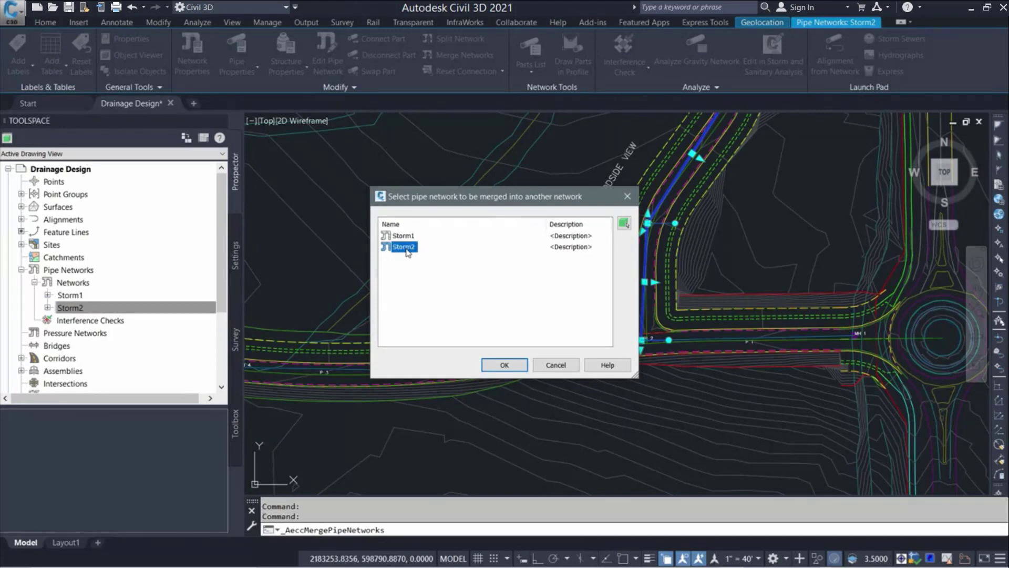
left_click(504, 364)
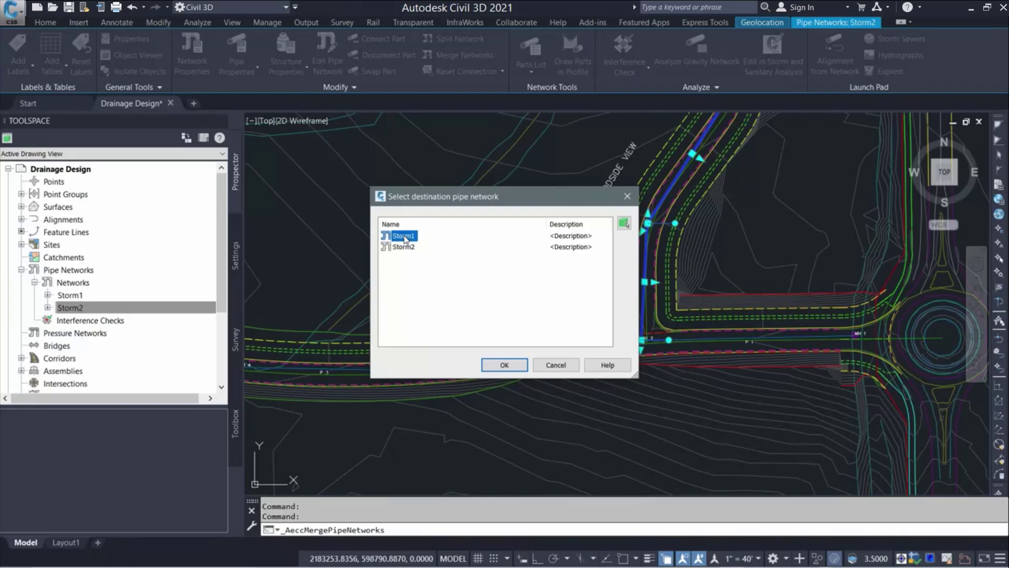
left_click(520, 369)
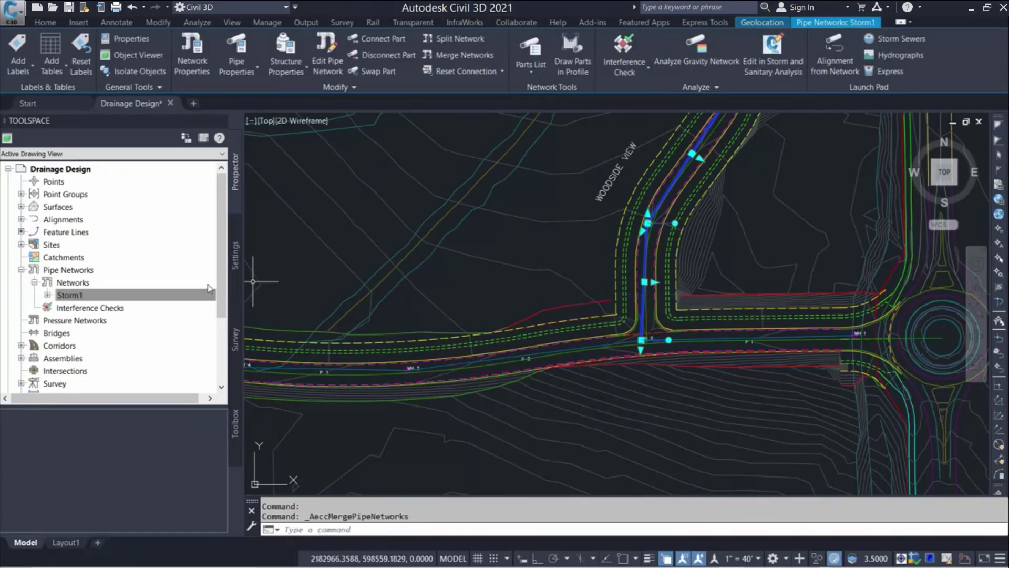
- Review the list of pipes in the merged Storm1 network
left_click(92, 298)
left_click(48, 295)
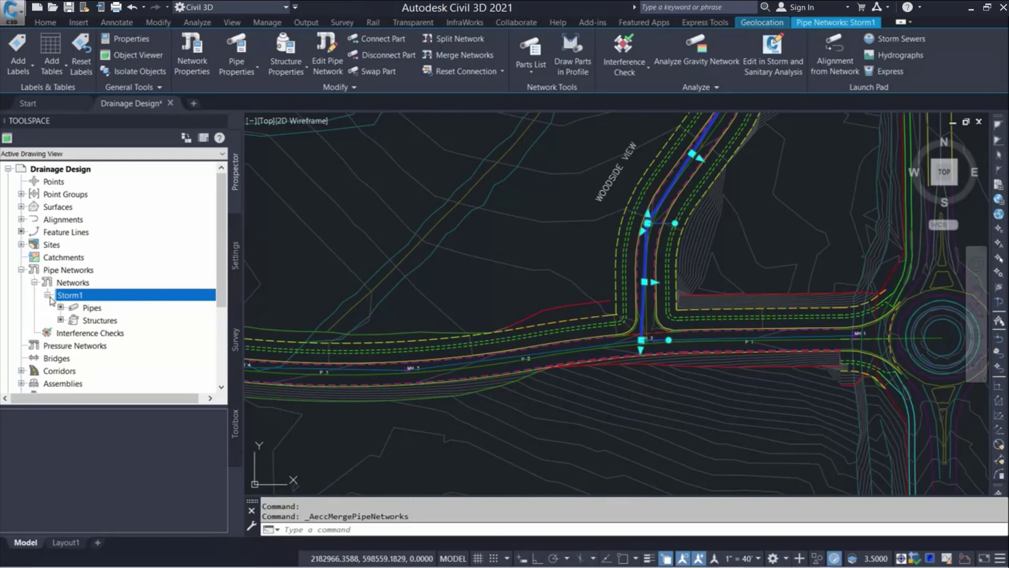
left_click(90, 309)
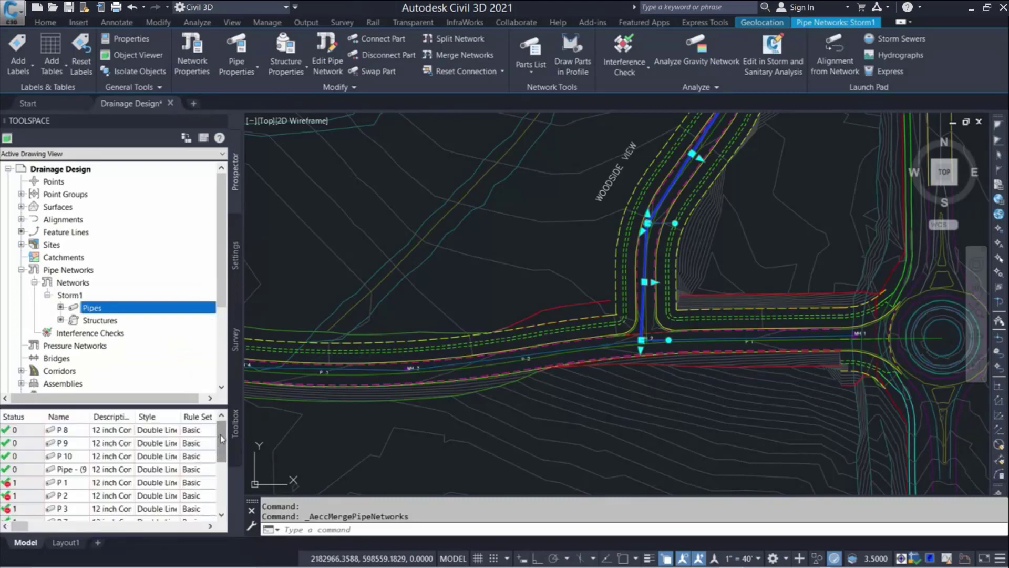
left_click_drag(221, 439, 221, 513)
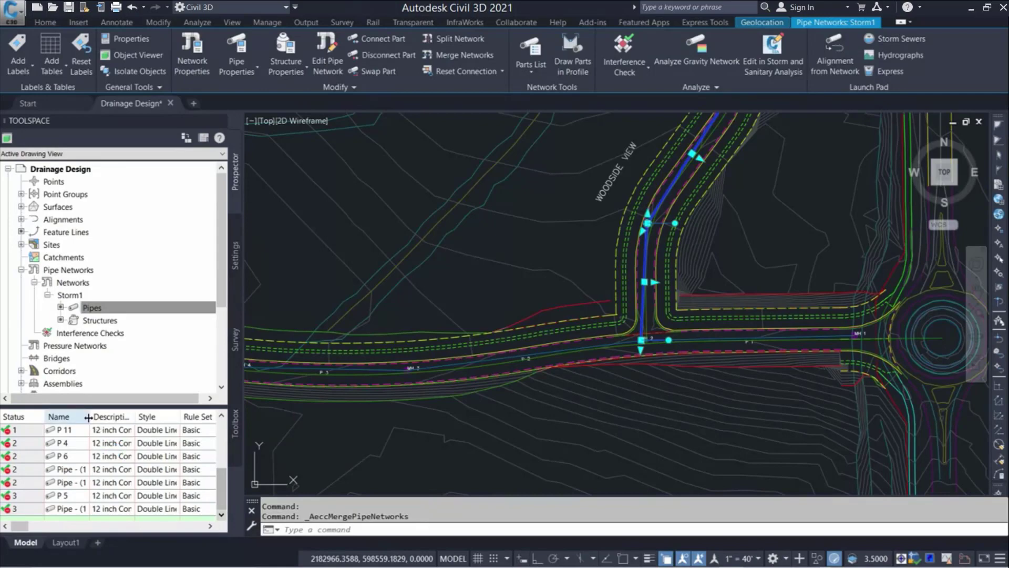
left_click_drag(141, 416, 155, 416)
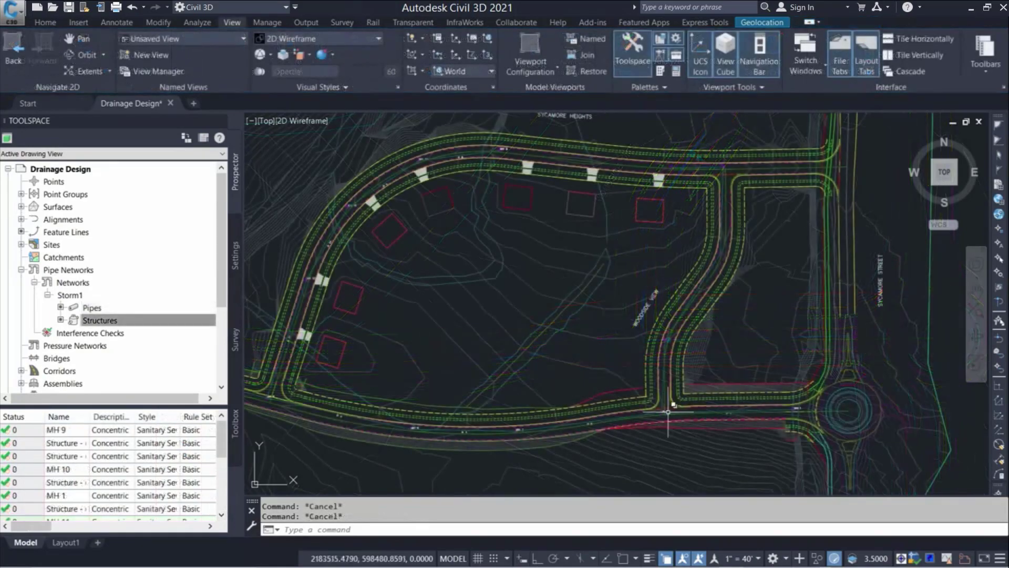
- Inspect the structure at MH 2 and sort Storm1's structure list by name, widening the Name column
scroll(664, 416, "up", 3)
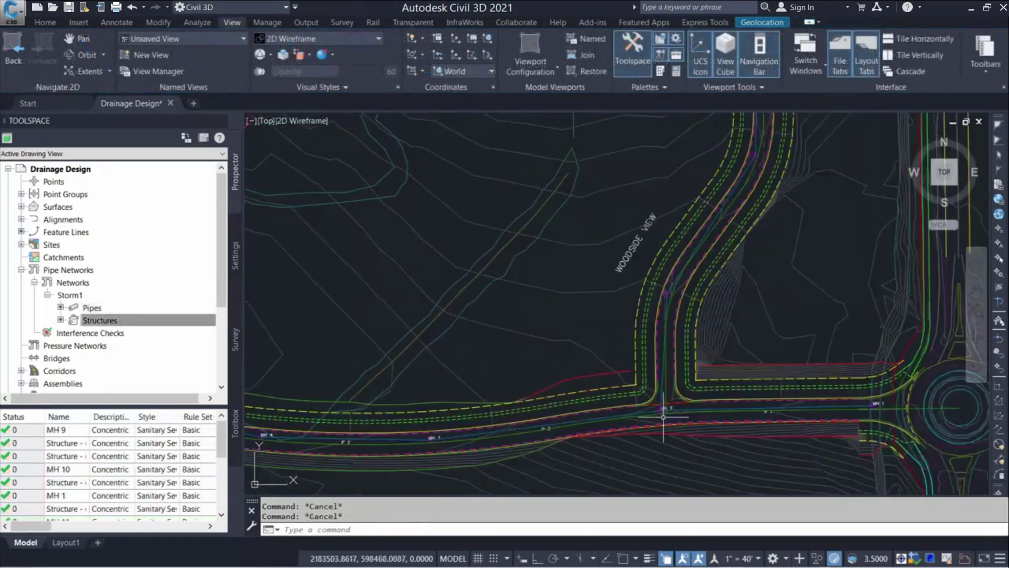
scroll(663, 417, "up", 5)
scroll(663, 417, "up", 3)
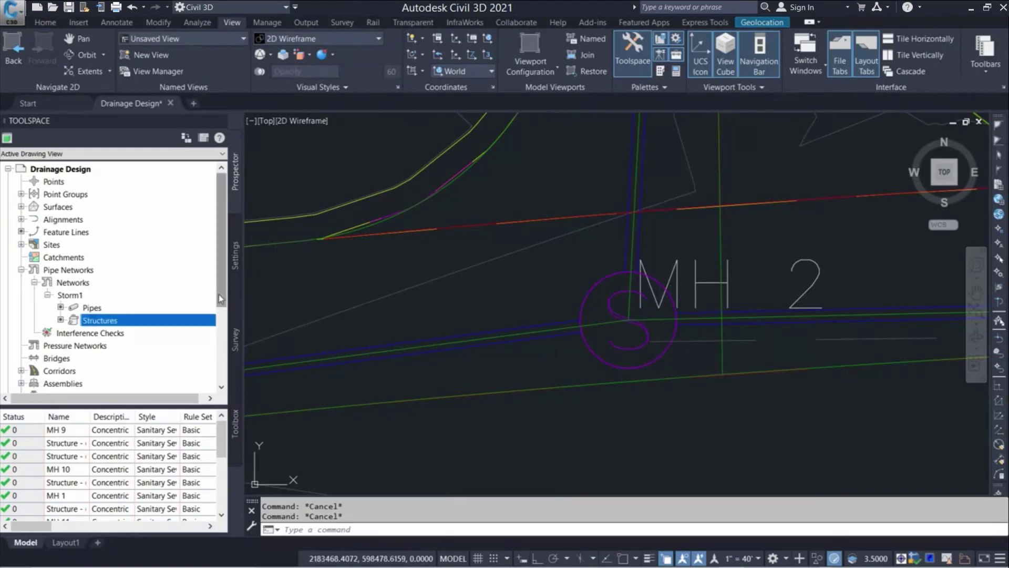
left_click(592, 354)
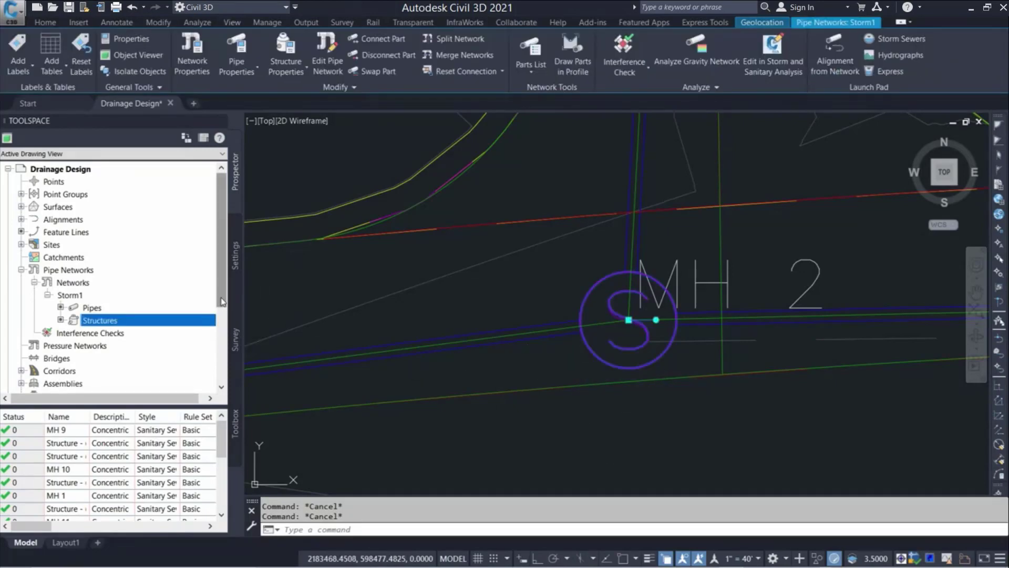
left_click_drag(222, 301, 225, 319)
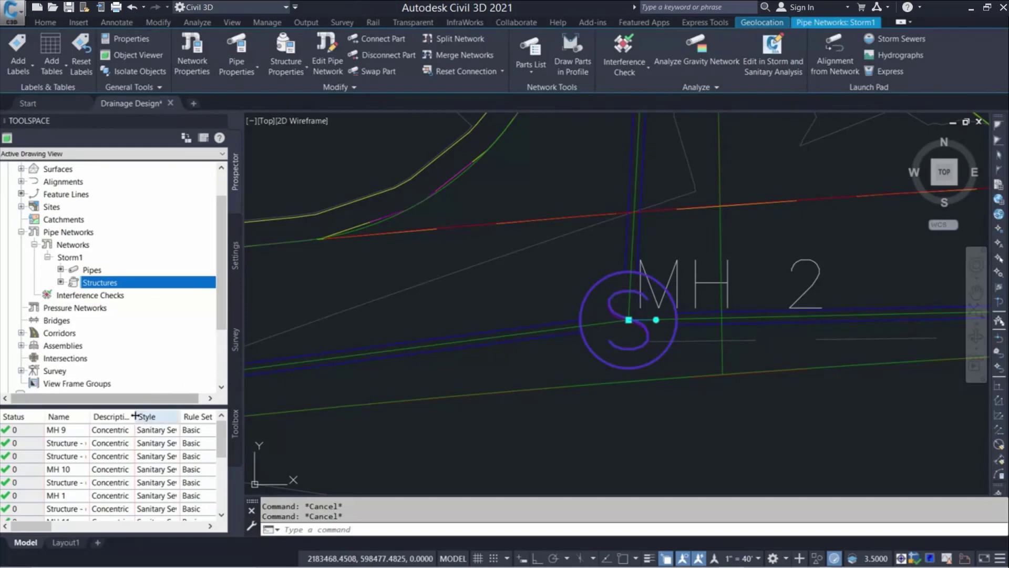
left_click(73, 418)
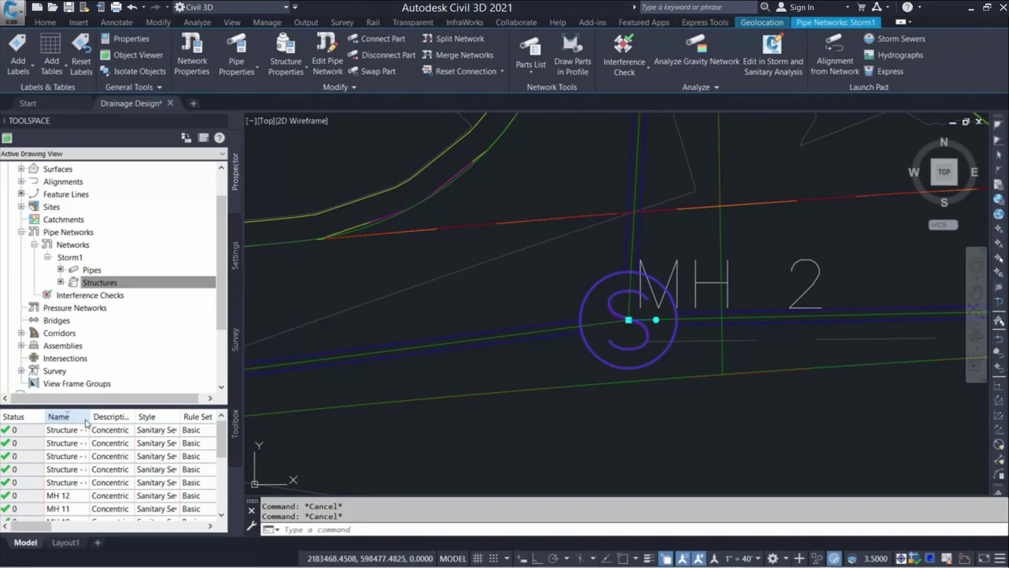
left_click_drag(89, 416, 123, 416)
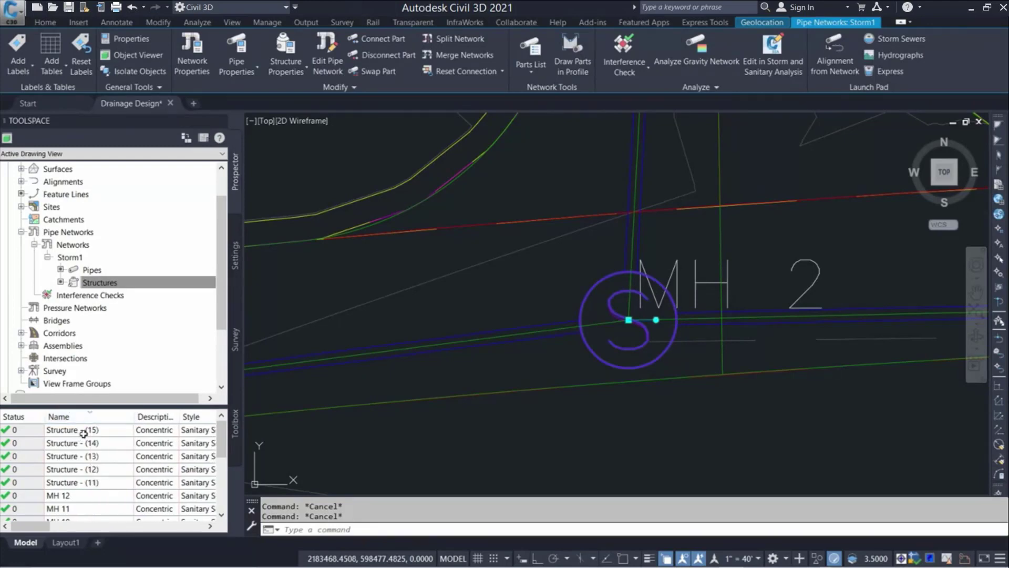
- Select Structure - (15) from Storm1's structure list and delete it from the drawing
key("Escape")
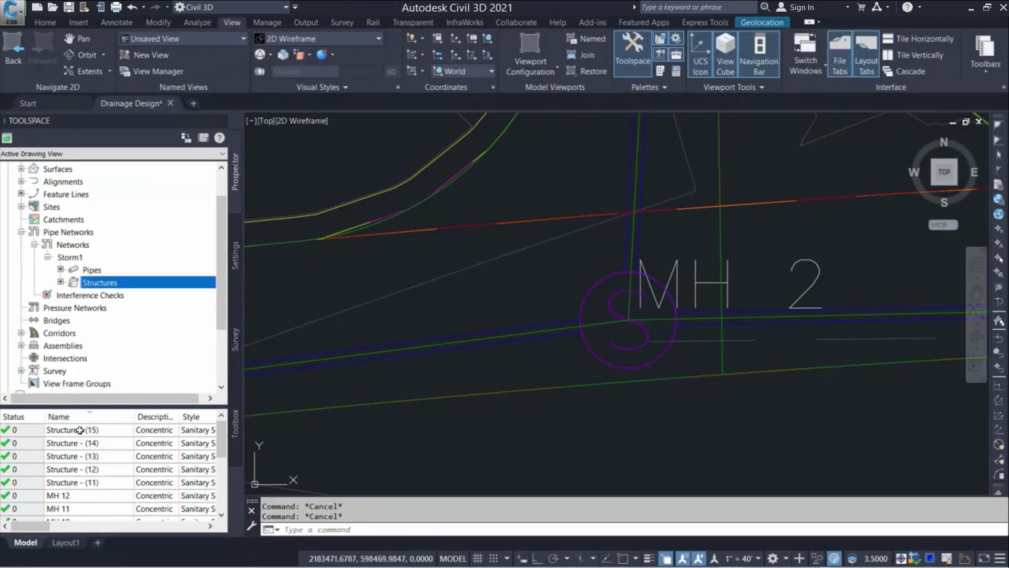
right_click(73, 434)
left_click(105, 491)
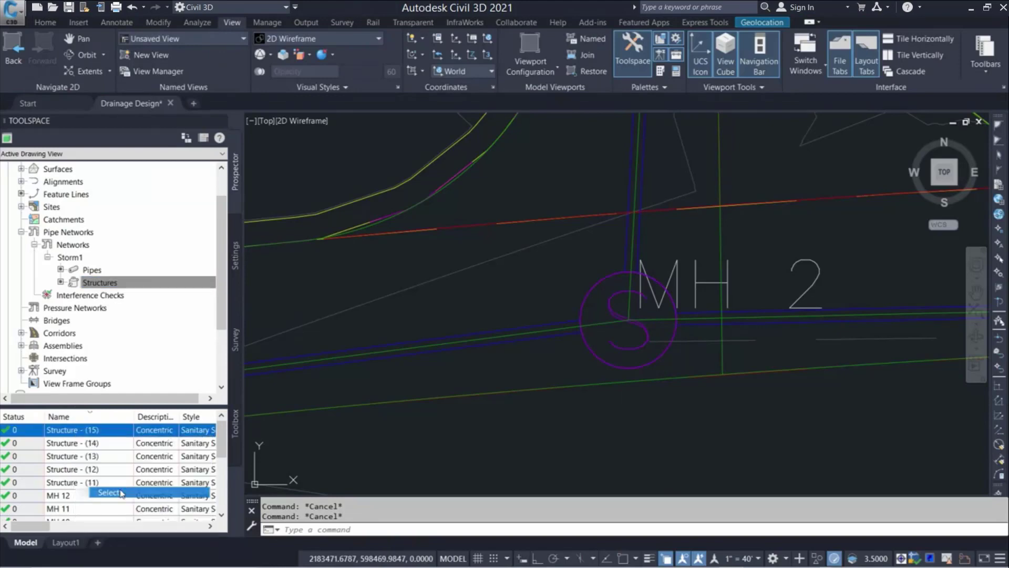
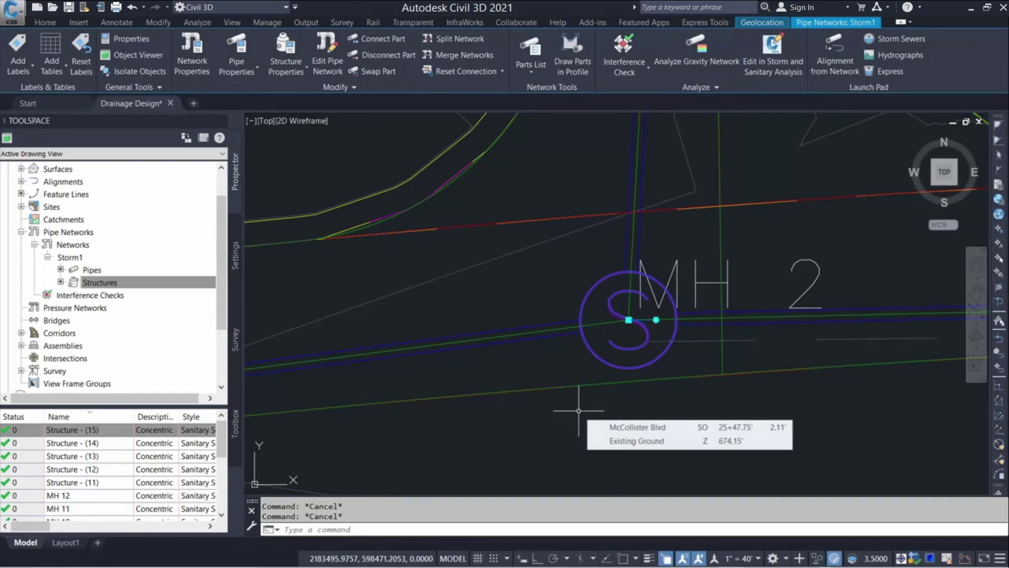
key("Delete")
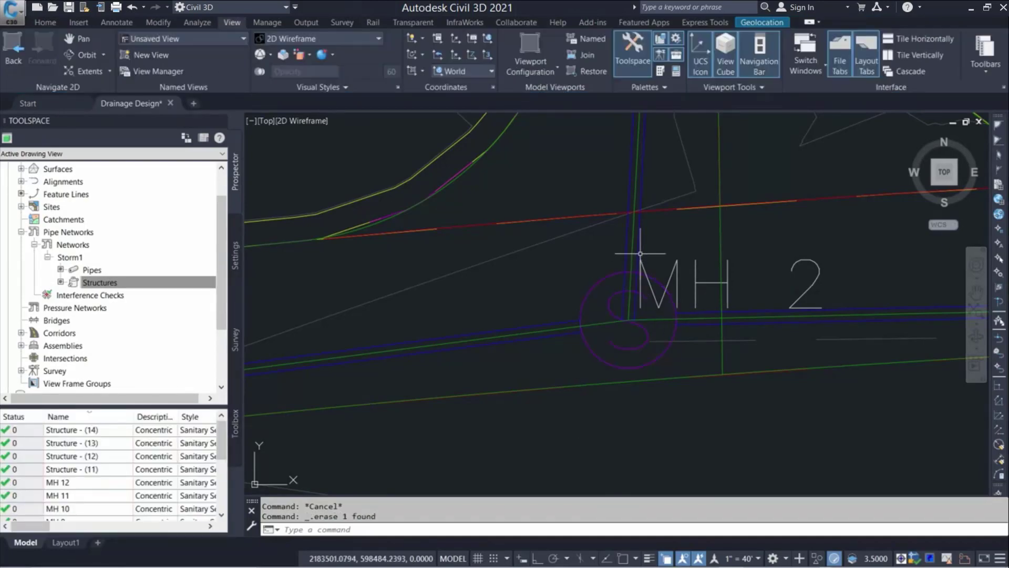
- Connect the loose end of the Woodside View pipe to manhole MH 2
left_click(627, 323)
left_click(629, 319)
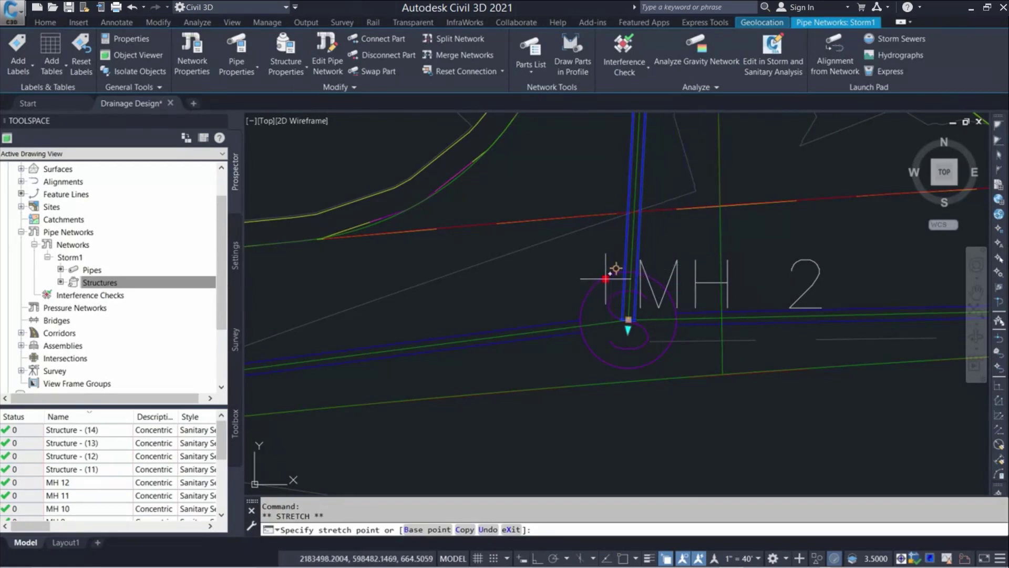
left_click(625, 271)
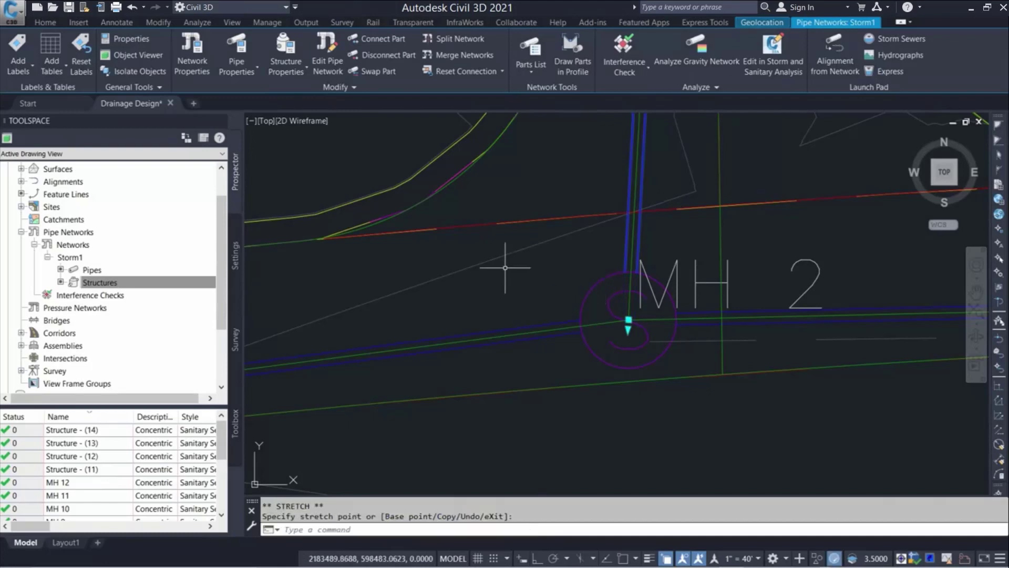
- Clear the selection, check the structure names in Storm1, and sort its pipe list by name in descending order to review the pipe names
key("Escape")
key("Escape")
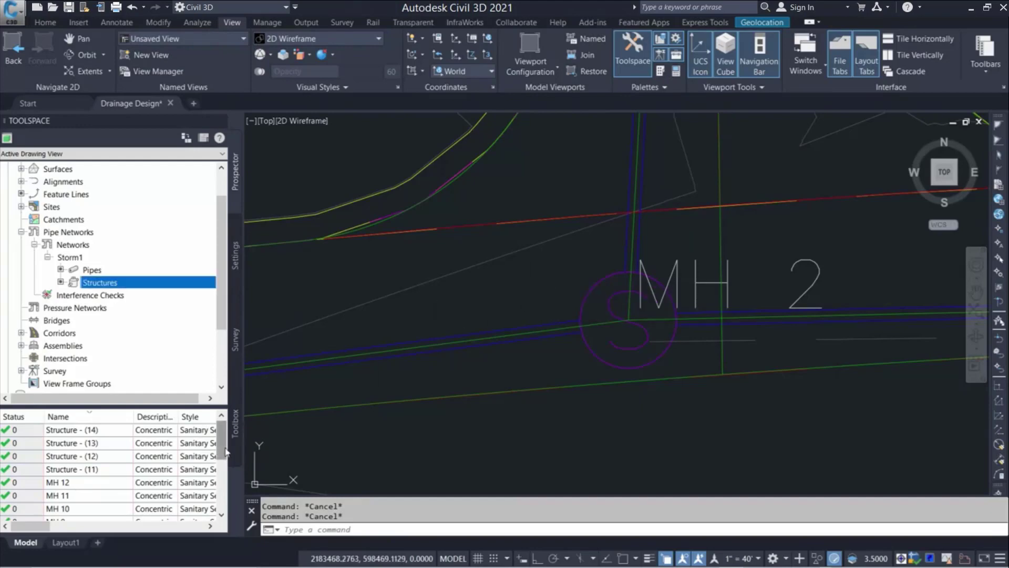
left_click_drag(226, 451, 220, 457)
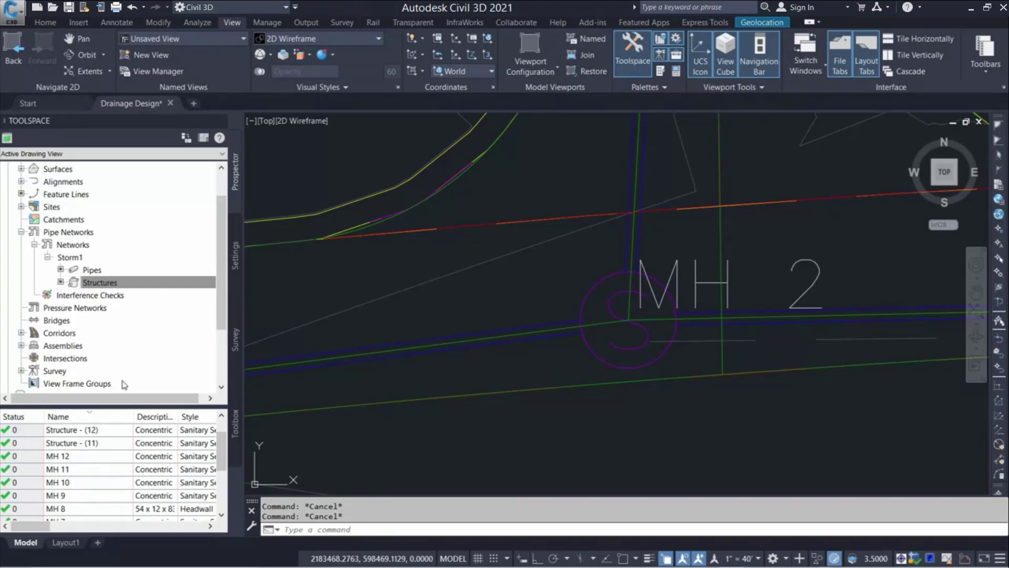
left_click(92, 270)
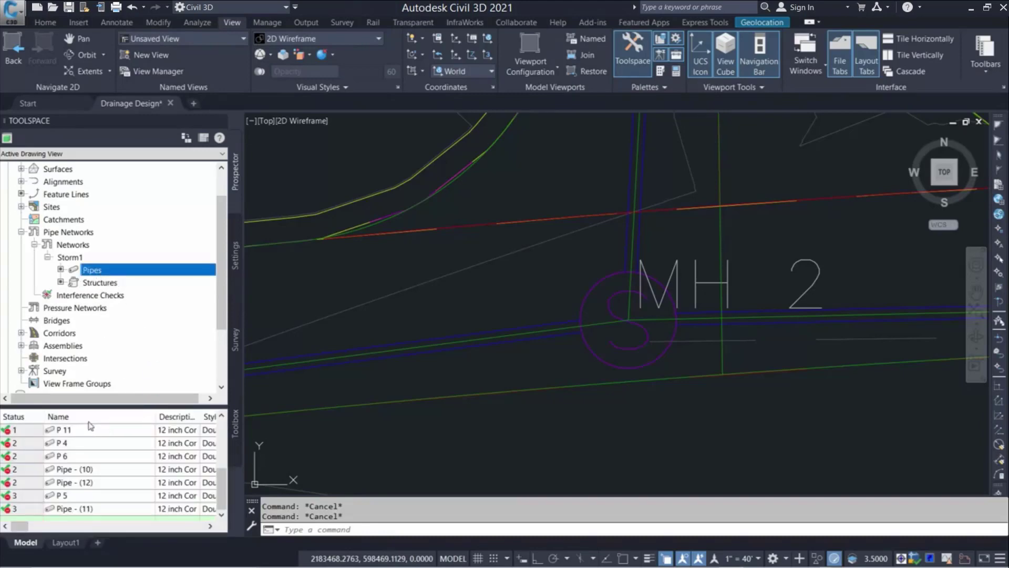
left_click(90, 419)
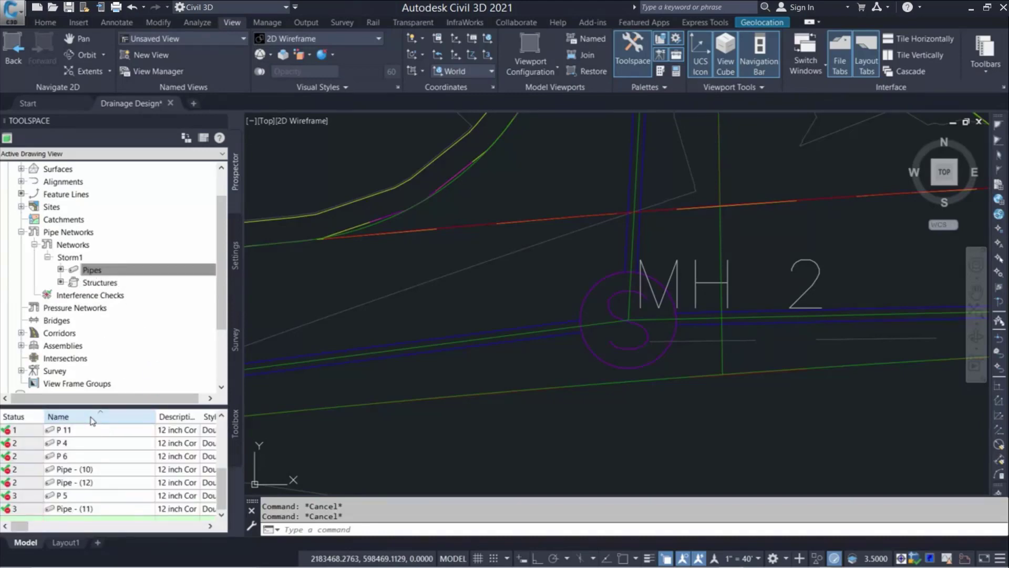
left_click(93, 419)
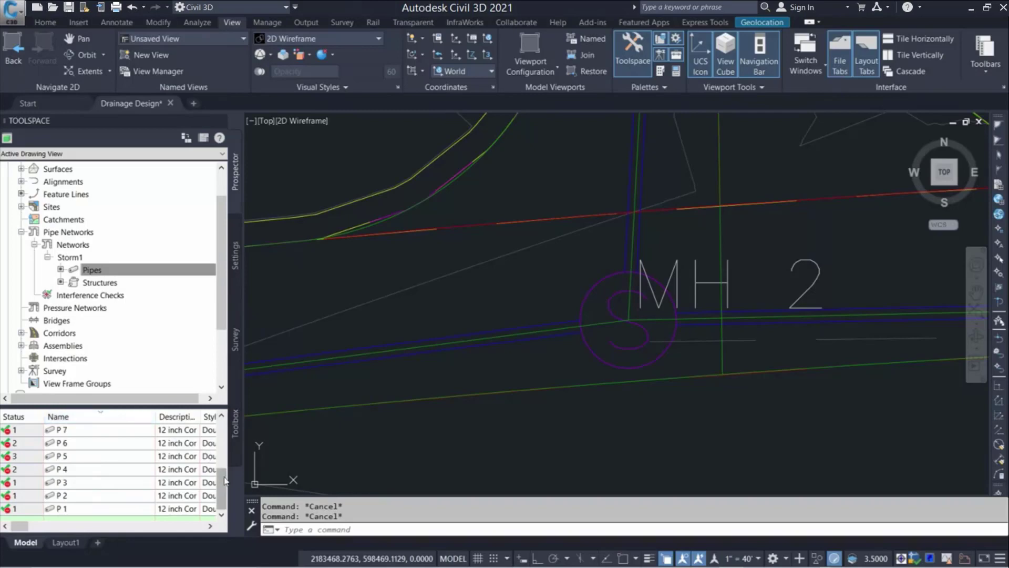
left_click_drag(225, 479, 227, 425)
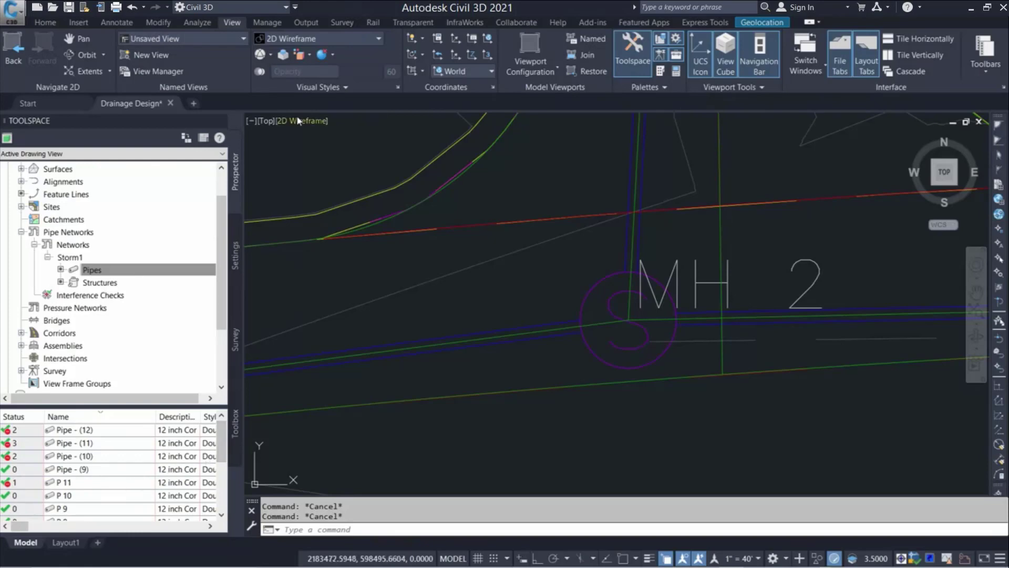
- Start Rename Parts for the pipe network and pick the end manhole on Sycamore Heights, west of Woodside View, as the first part
left_click(74, 257)
left_click(156, 23)
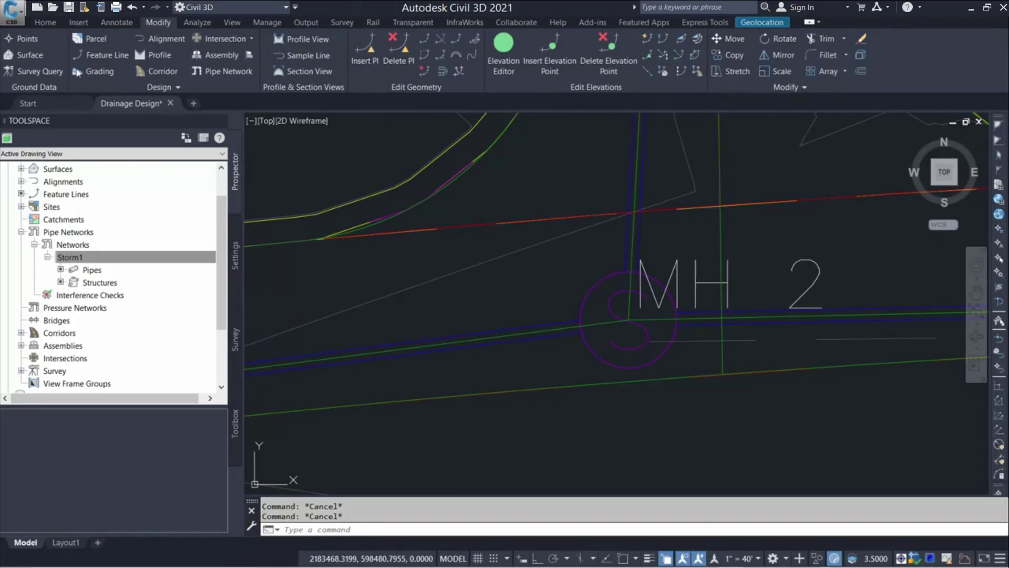
left_click(206, 72)
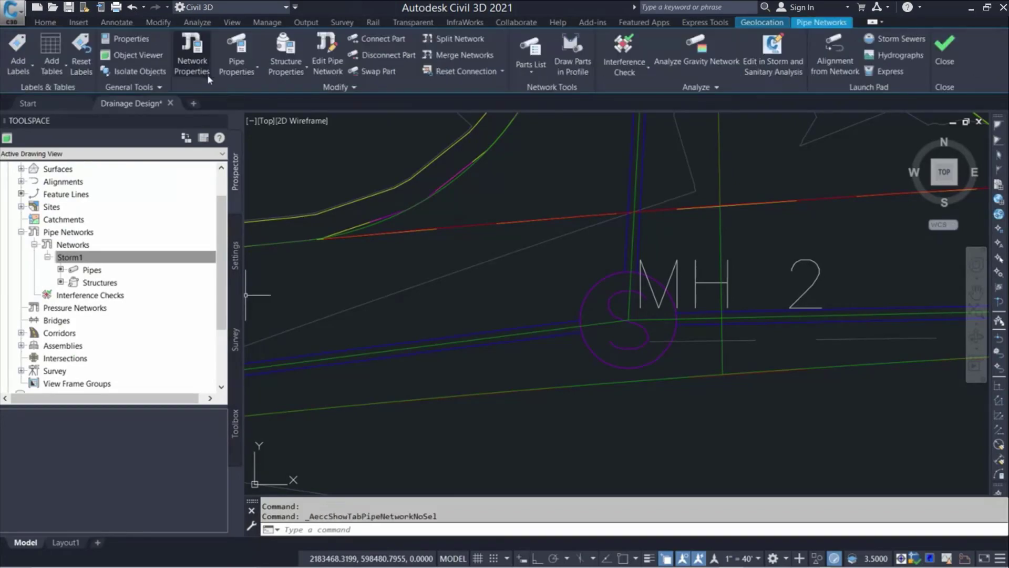
left_click(352, 87)
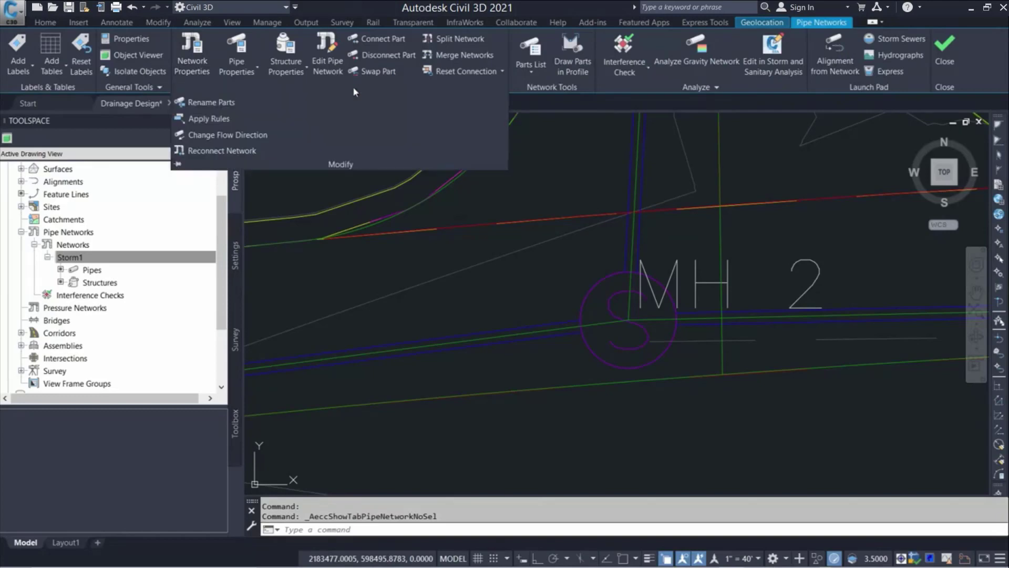
left_click(235, 105)
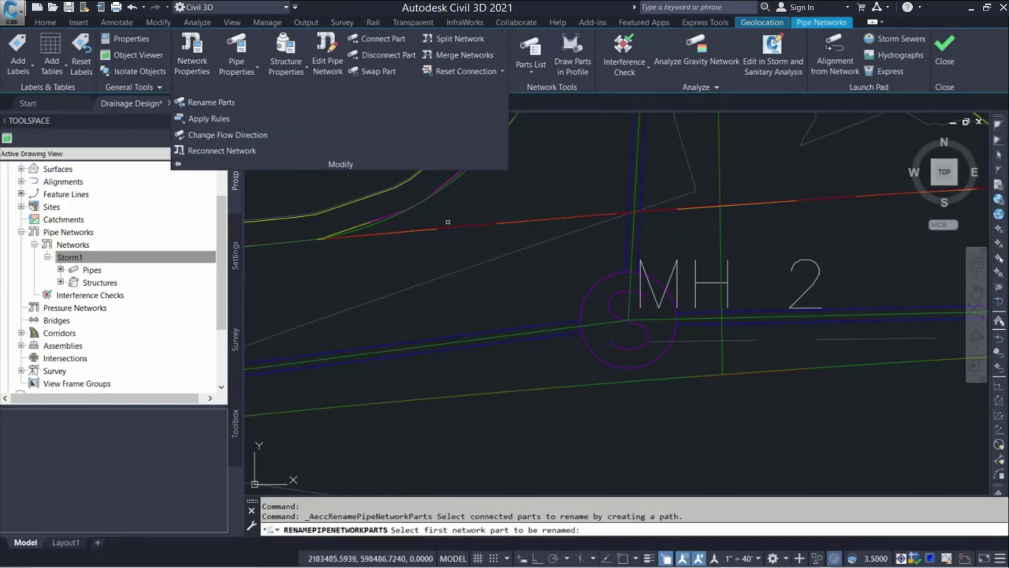
scroll(551, 247, "down", 5)
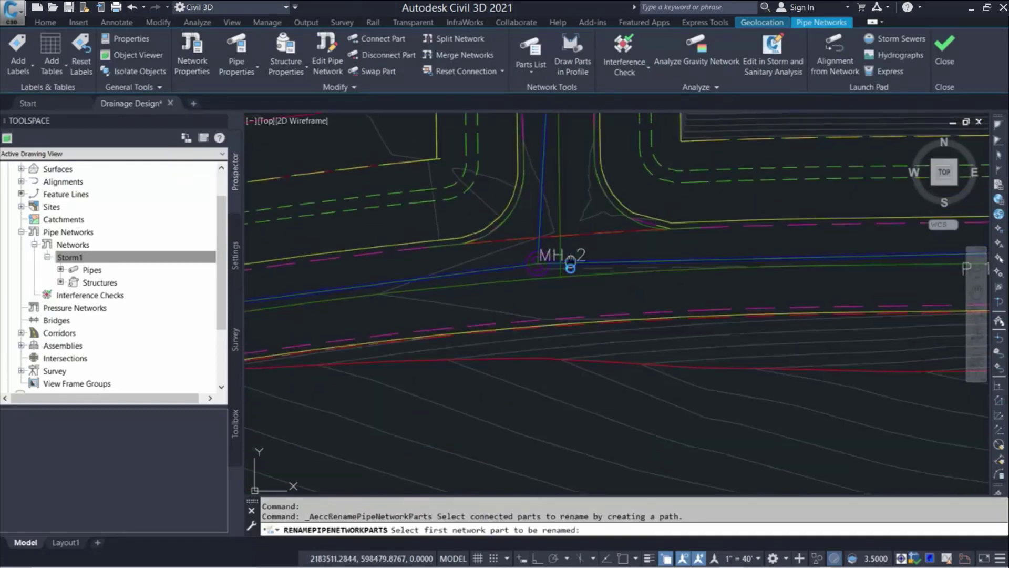
middle_click_drag(568, 266, 575, 496)
scroll(609, 291, "down", 2)
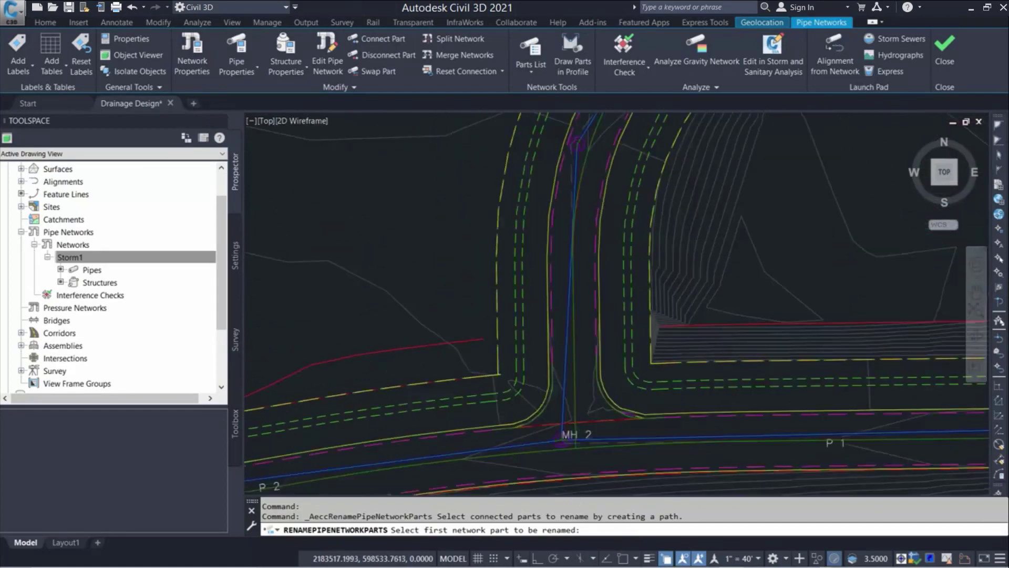
scroll(608, 291, "down", 4)
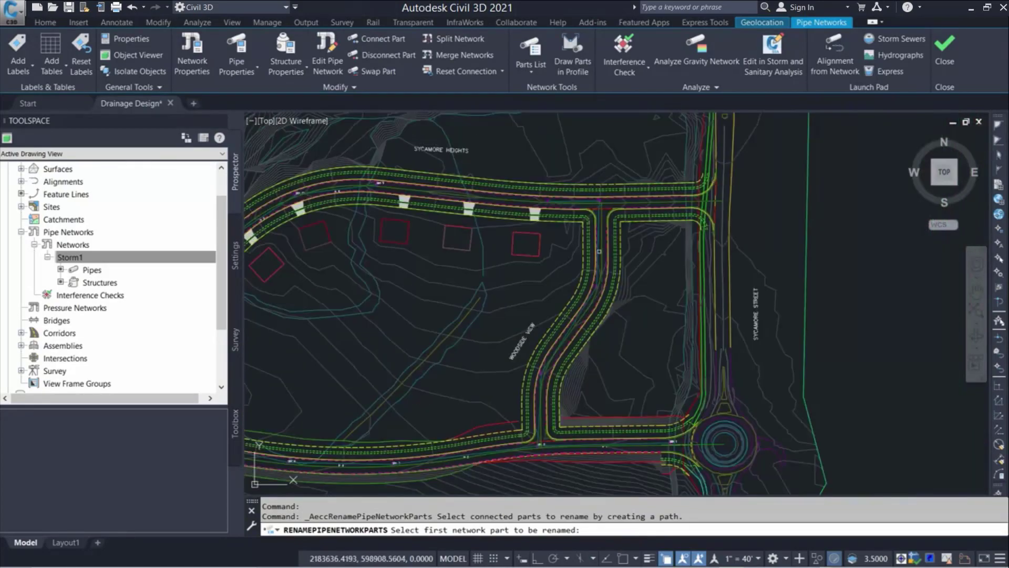
scroll(568, 191, "up", 6)
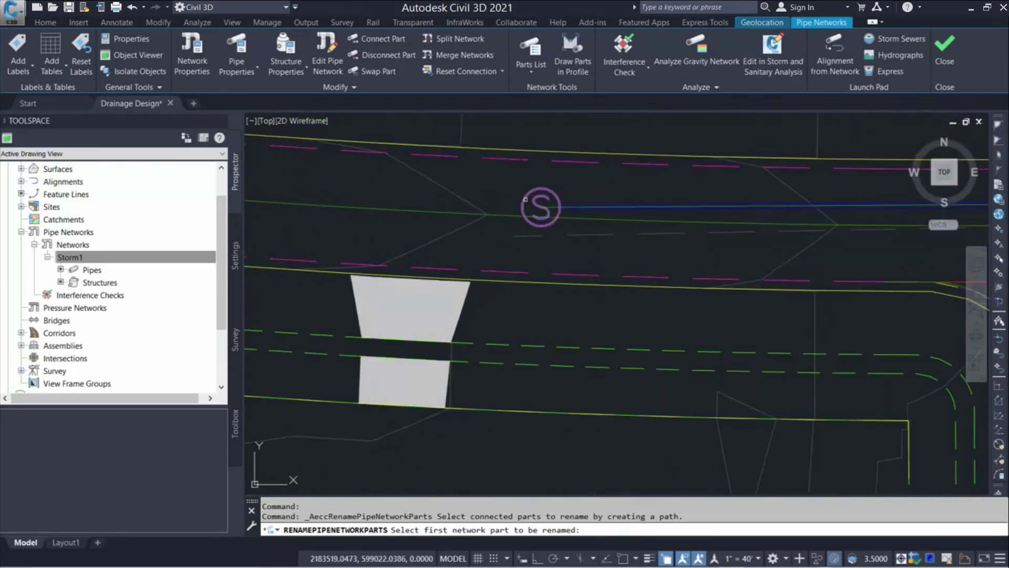
left_click(539, 206)
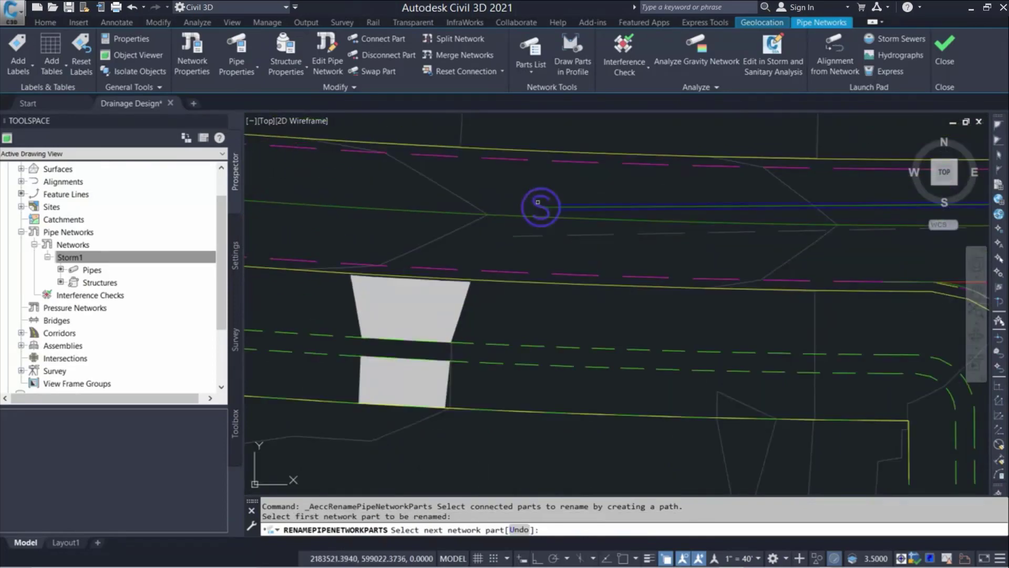
- Extend the rename path to the Woodside View pipe that connects to MH 2 and finish the part selection
scroll(538, 210, "down", 3)
scroll(539, 212, "down", 4)
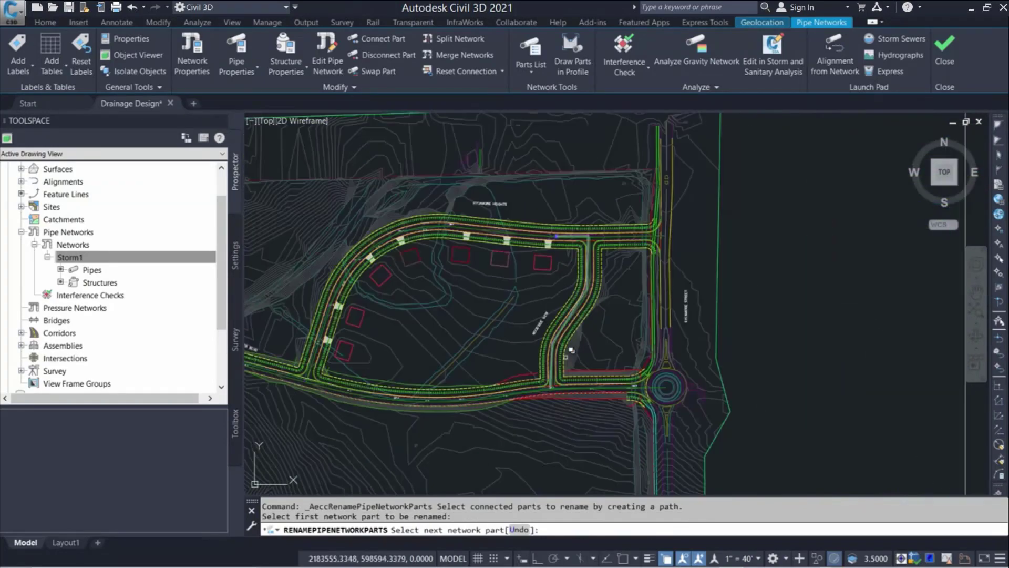
scroll(556, 381, "up", 5)
scroll(574, 353, "up", 6)
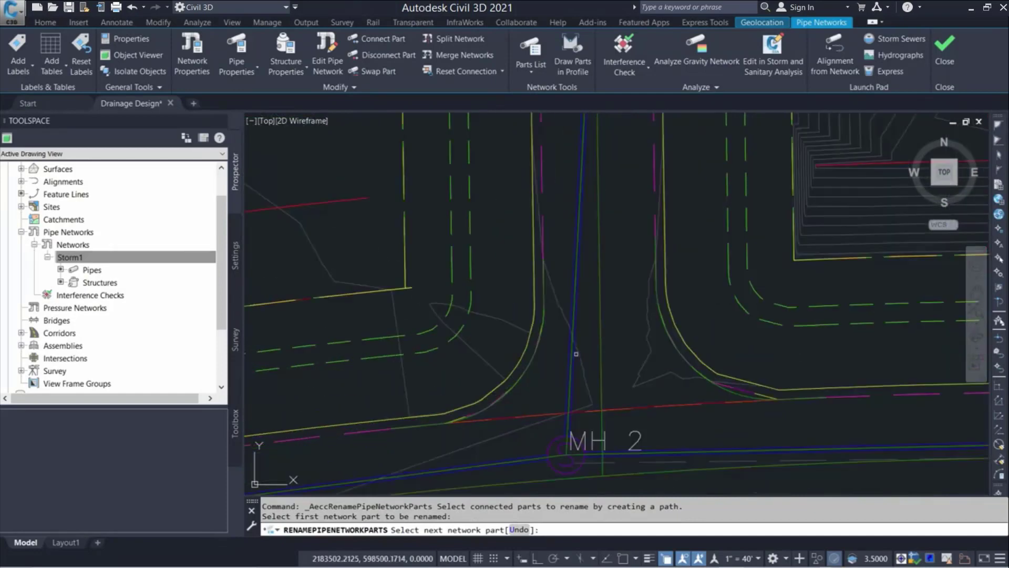
left_click(569, 354)
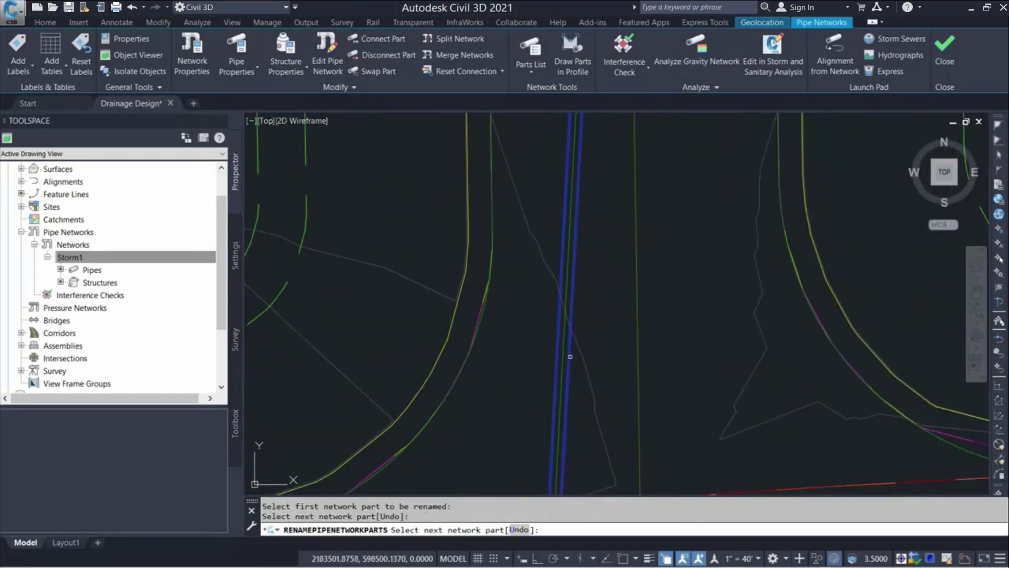
key("Return")
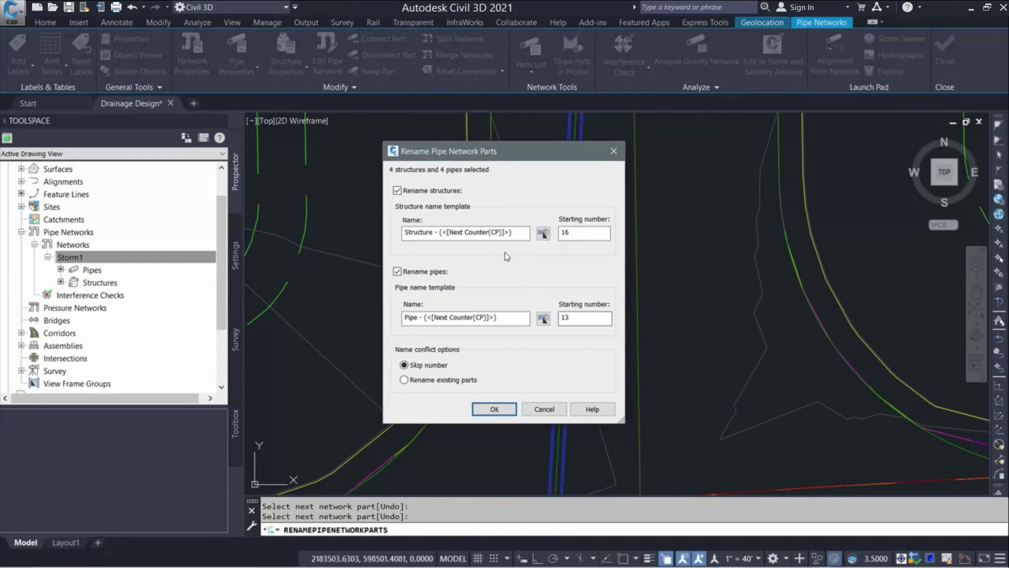
- Set the structure name template to "MH <[Next Counter]>" with a starting number of 12
double_click(419, 232)
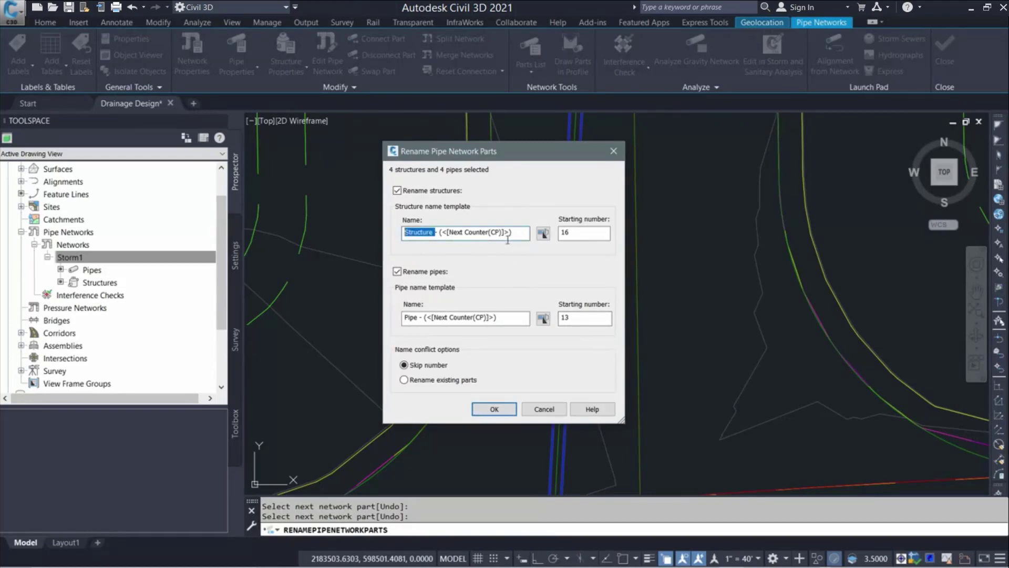
left_click(543, 233)
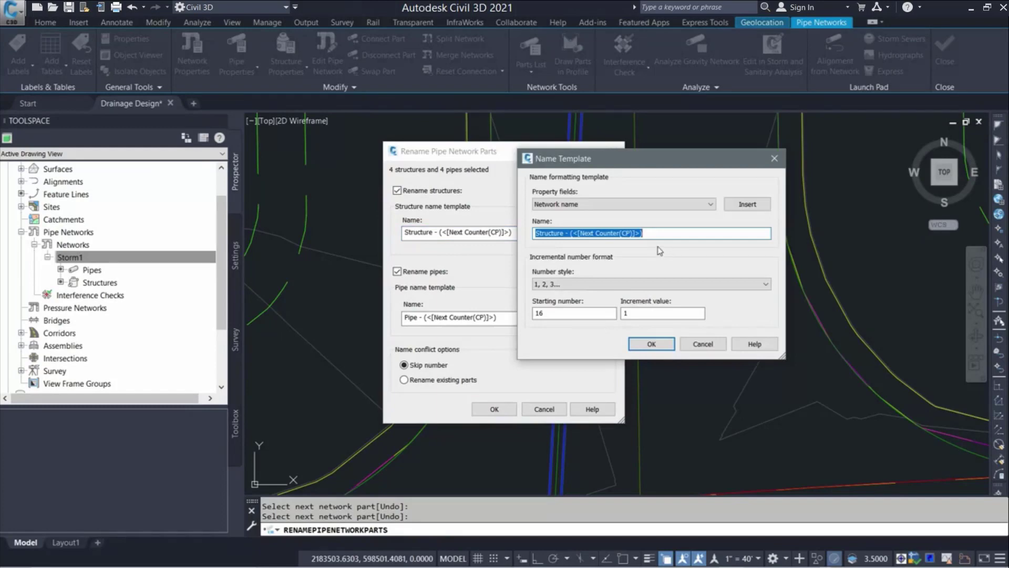
type("MH")
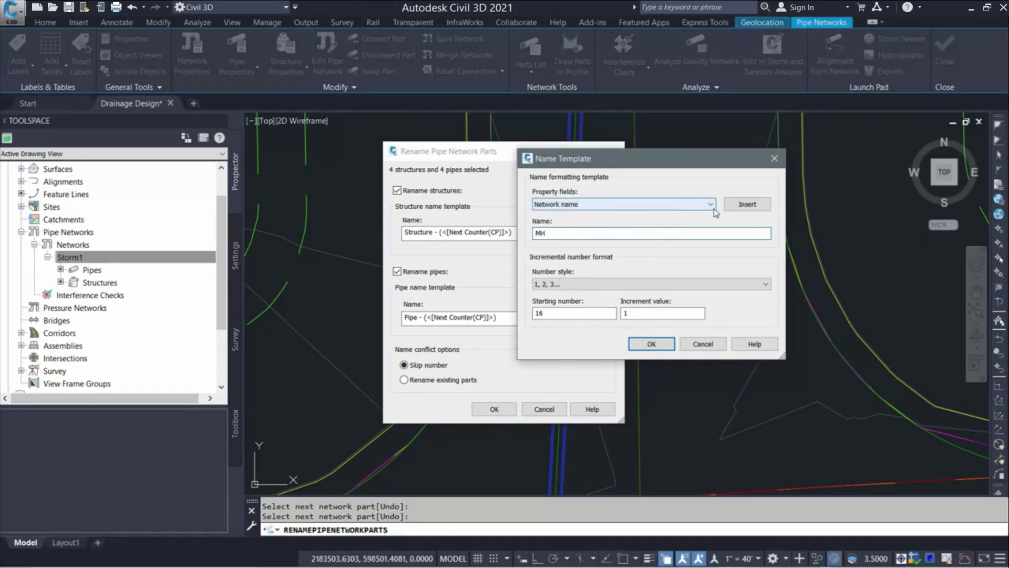
left_click(710, 204)
left_click(575, 220)
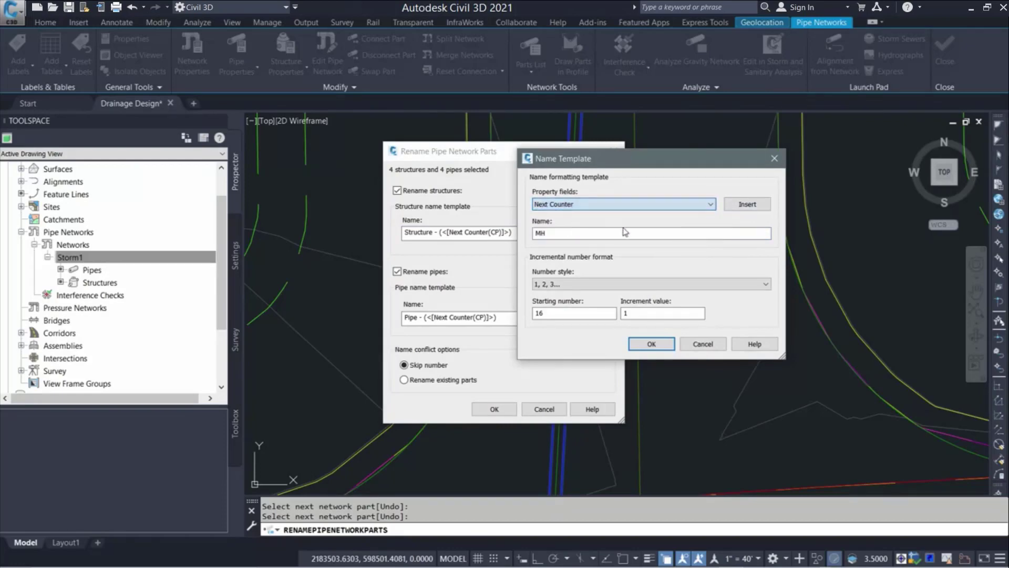
left_click(747, 204)
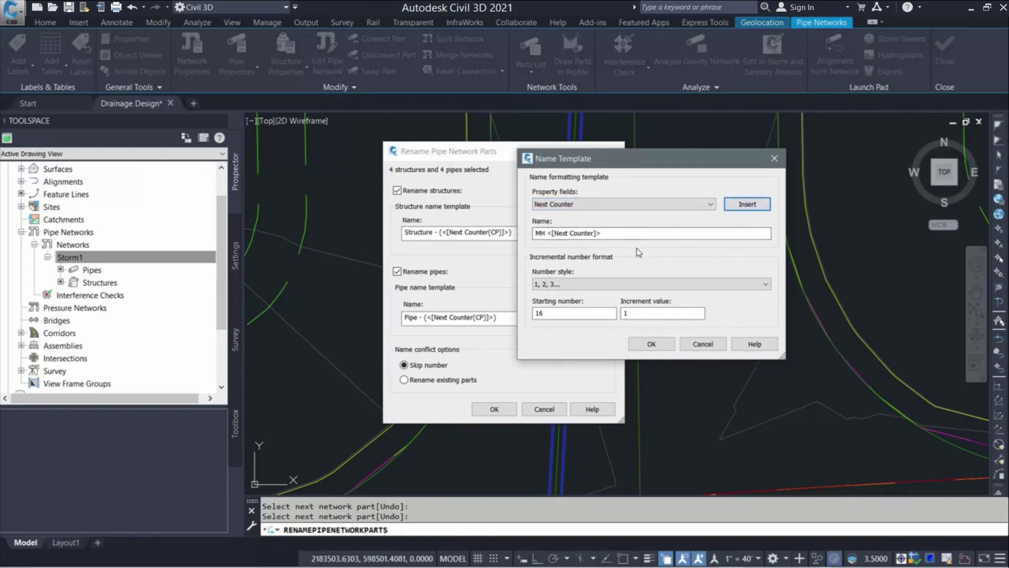
double_click(563, 312)
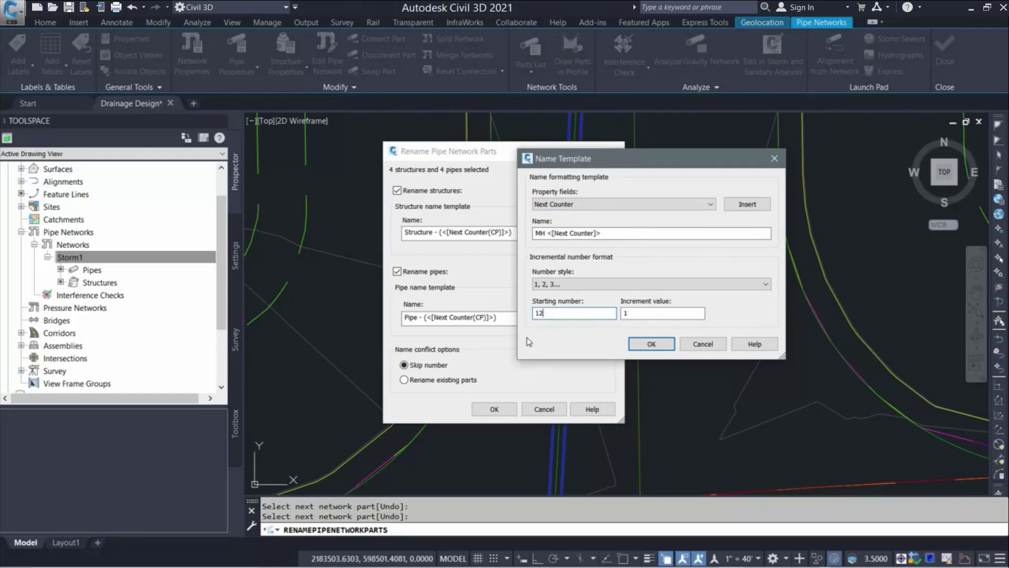
left_click(651, 344)
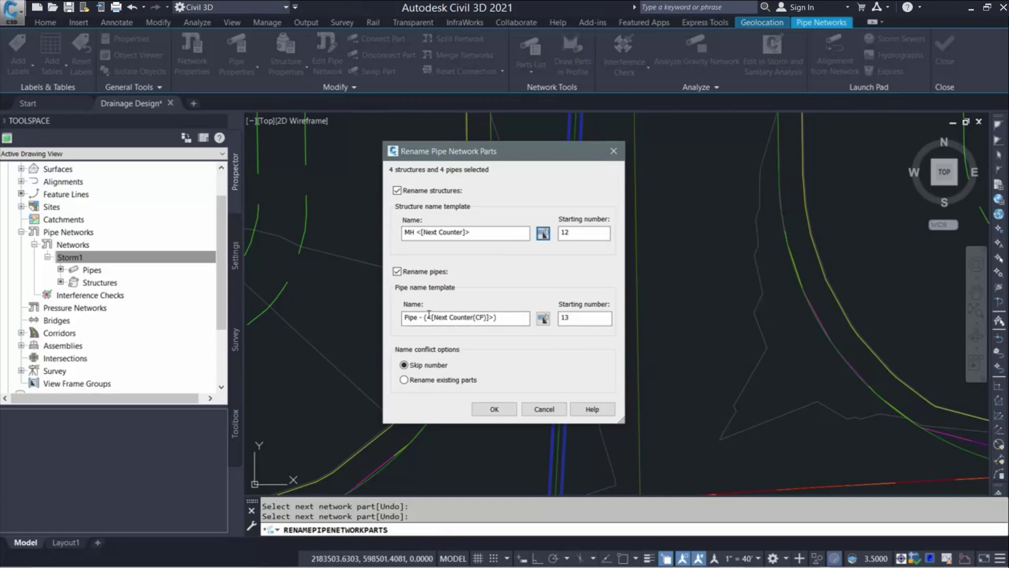
- Set the pipe name template to "P <[Next Counter(CP)]>" with a starting number of 11
left_click_drag(427, 315, 382, 317)
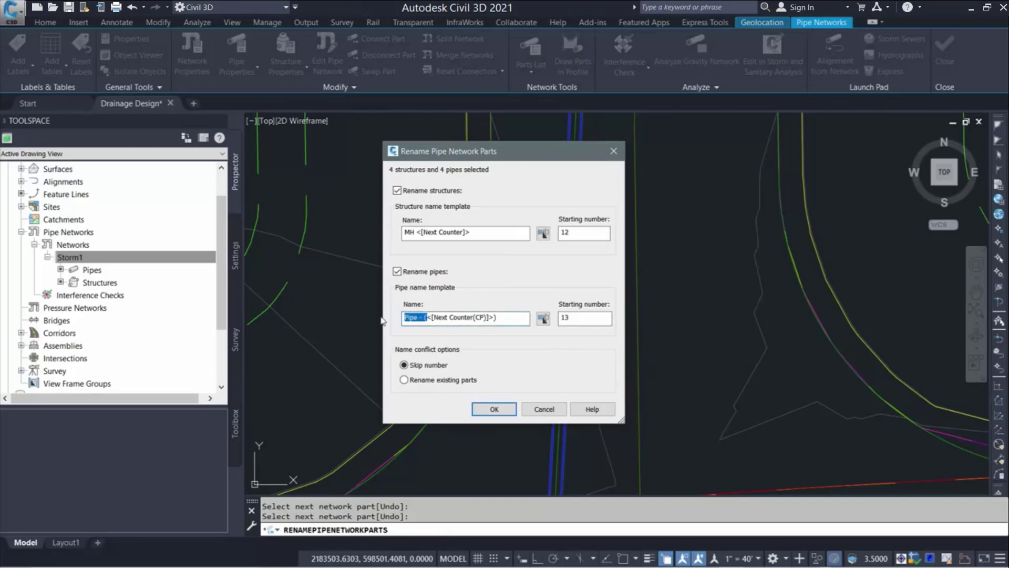
type("P")
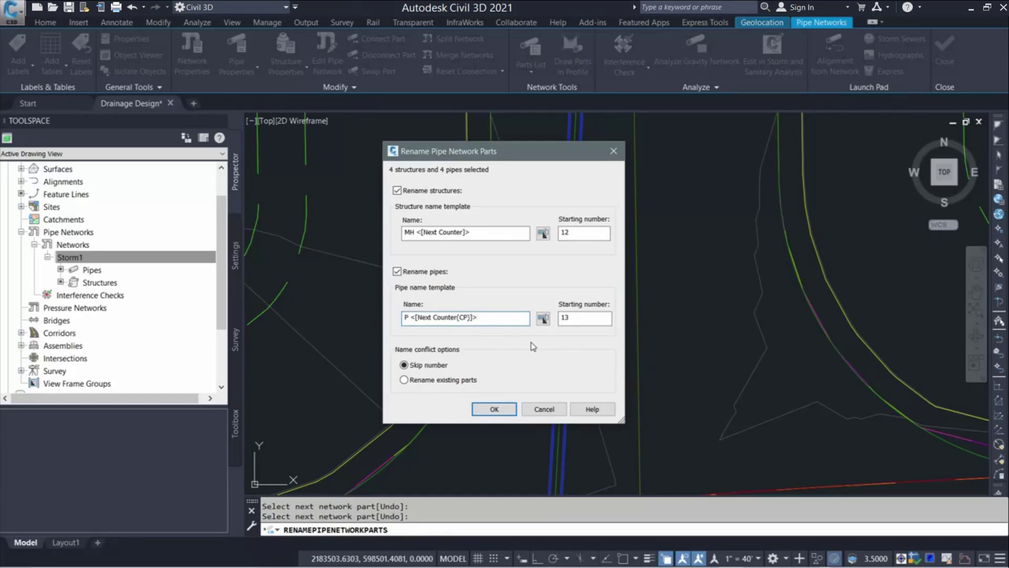
left_click(586, 318)
type("11")
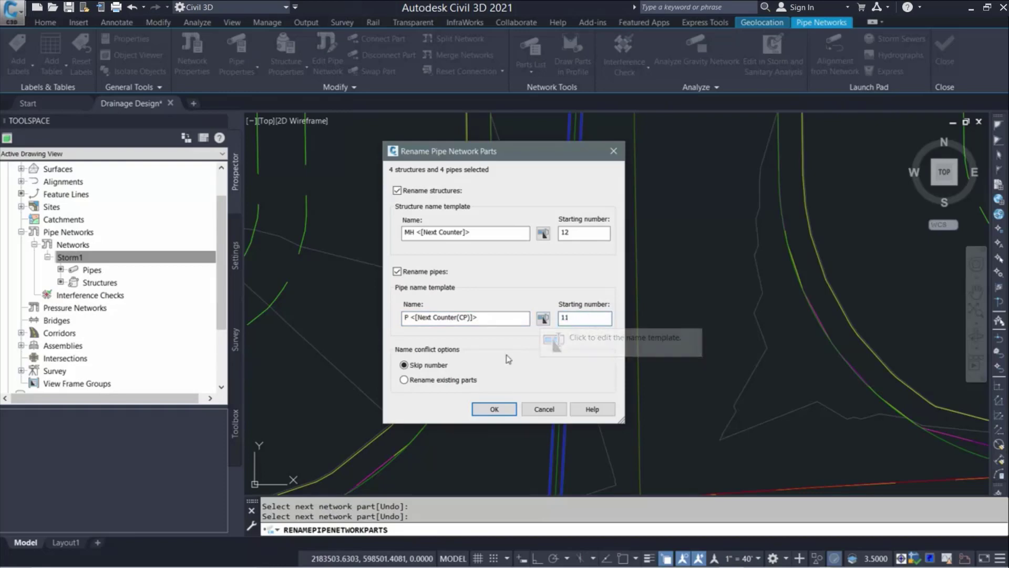
- Resolve name conflicts by renaming existing parts, and apply the renaming to the selected structures and pipes
left_click(475, 383)
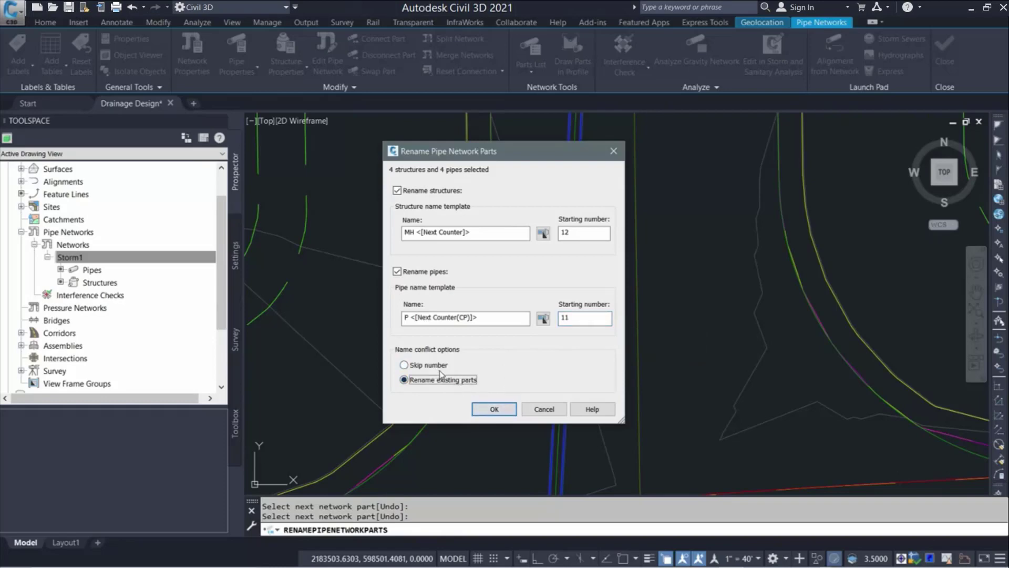
left_click(496, 410)
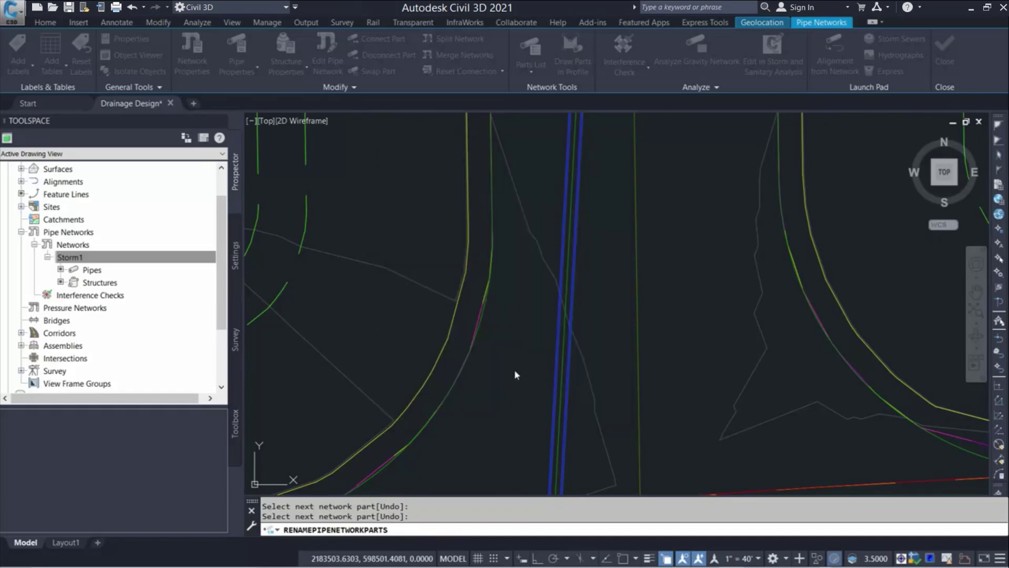
key("Return")
- Review the renamed pipes and structures in Storm1's part lists
scroll(568, 337, "down", 3)
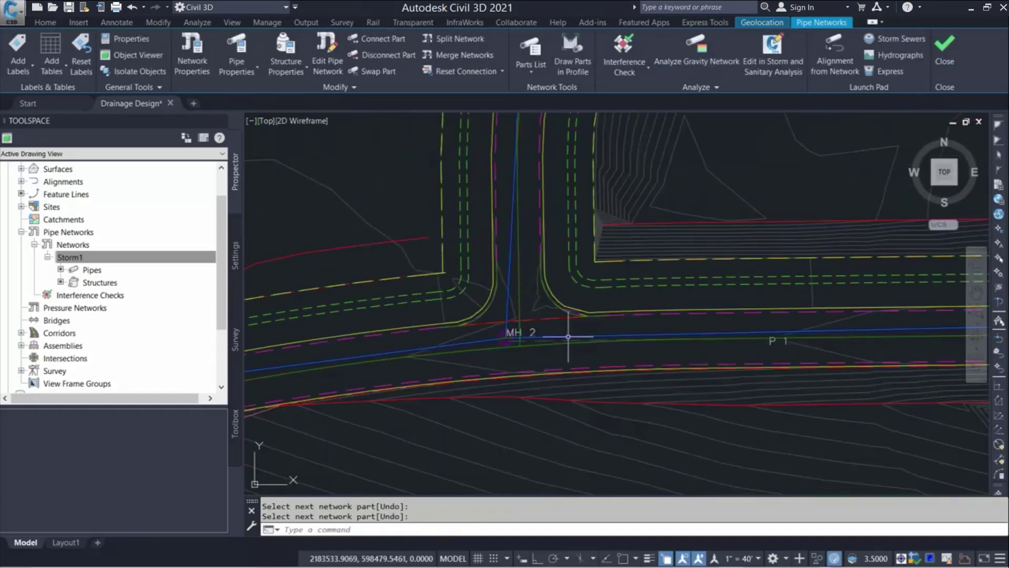
scroll(568, 336, "down", 5)
left_click(208, 257)
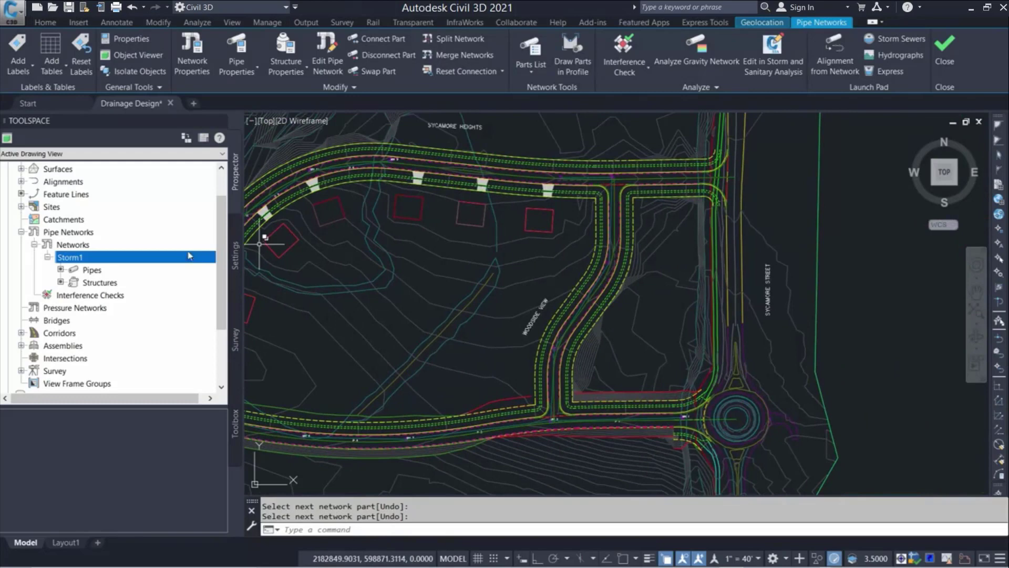
left_click(91, 270)
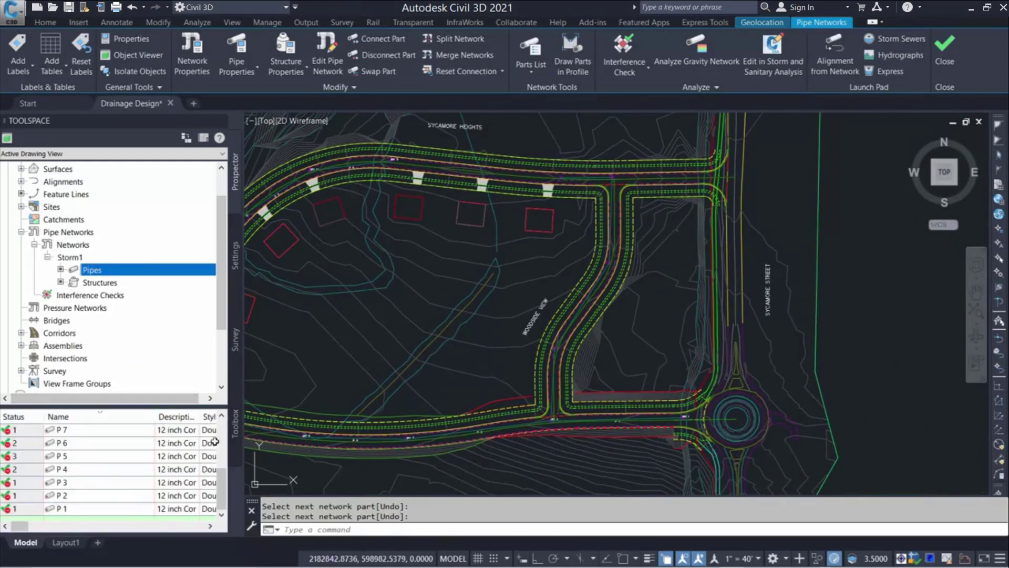
left_click_drag(221, 487, 227, 434)
left_click(105, 284)
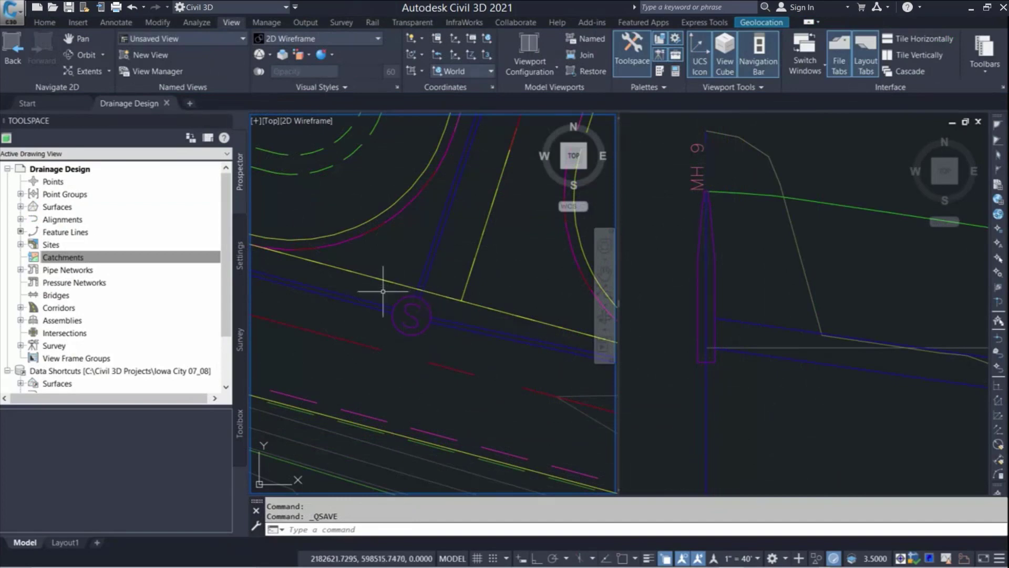
- Select all structures similar to the manhole in plan and set their style to Storm Sewer Manhole
left_click(427, 332)
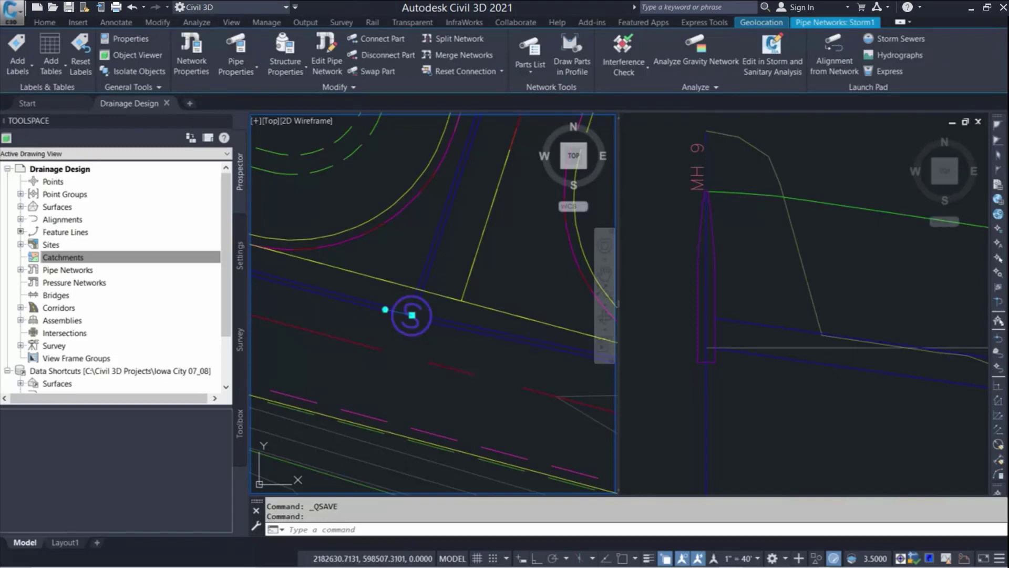
right_click(428, 338)
left_click(506, 556)
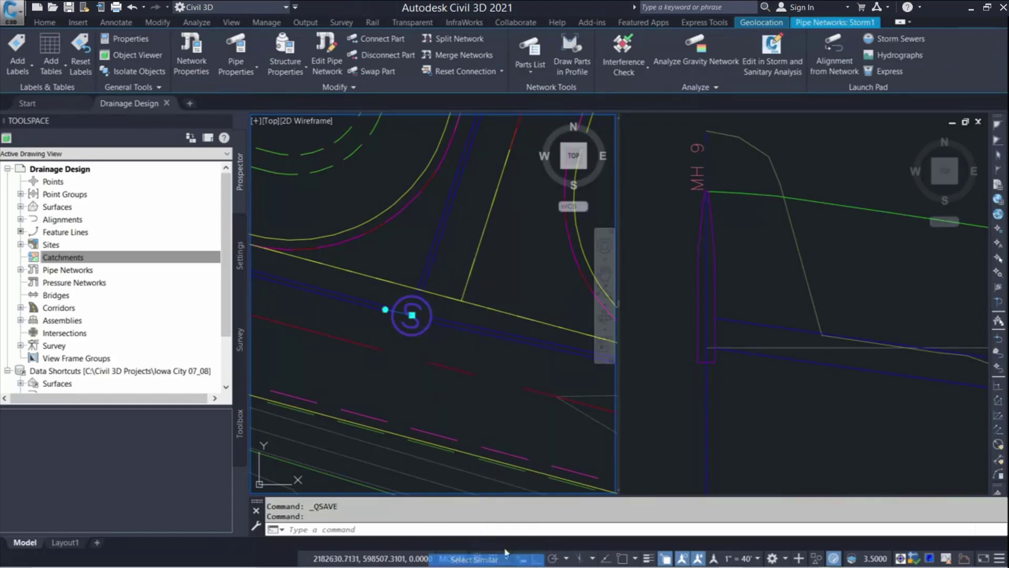
right_click(448, 257)
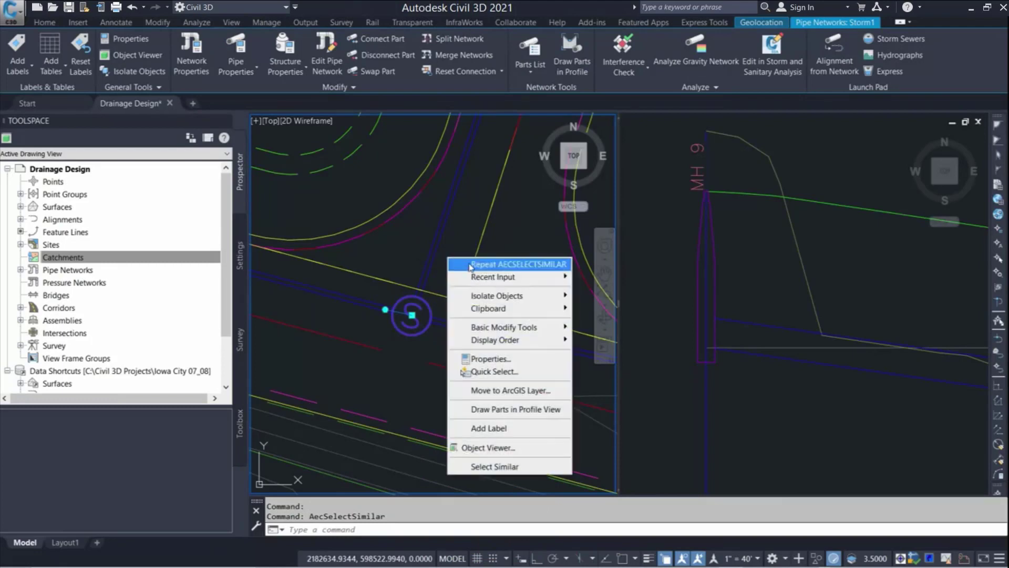
left_click(509, 359)
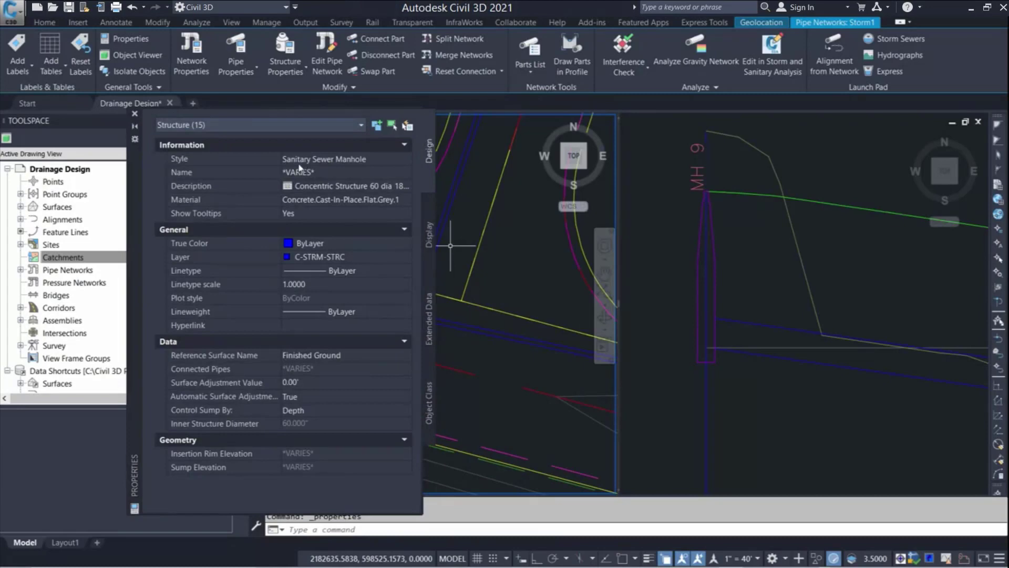
left_click(373, 159)
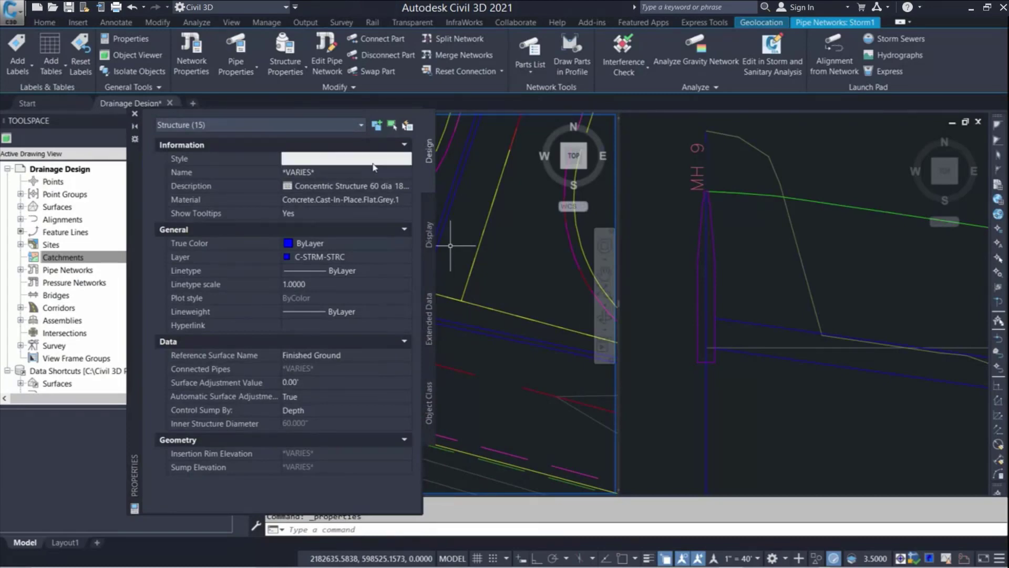
left_click(378, 159)
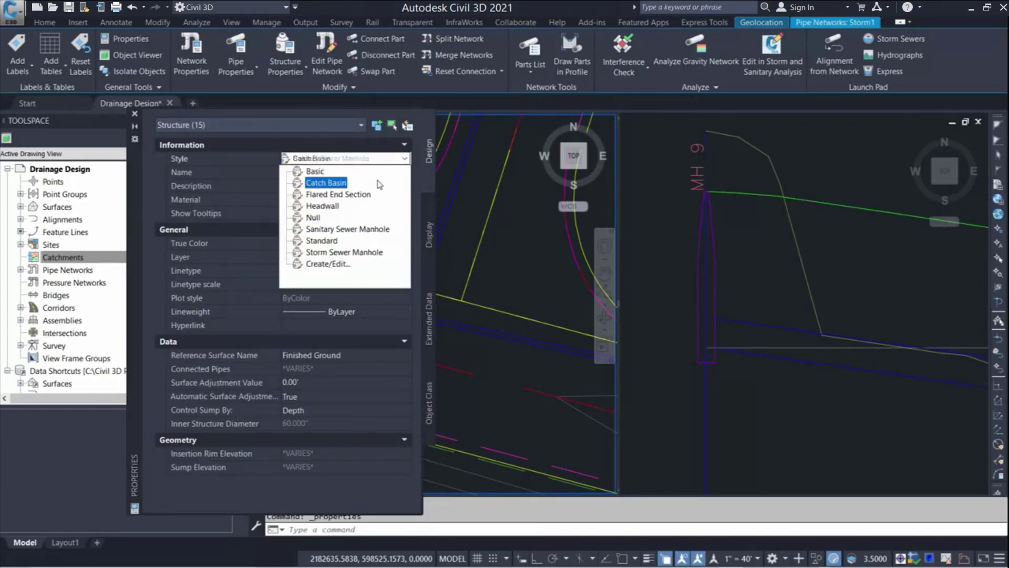
left_click(360, 253)
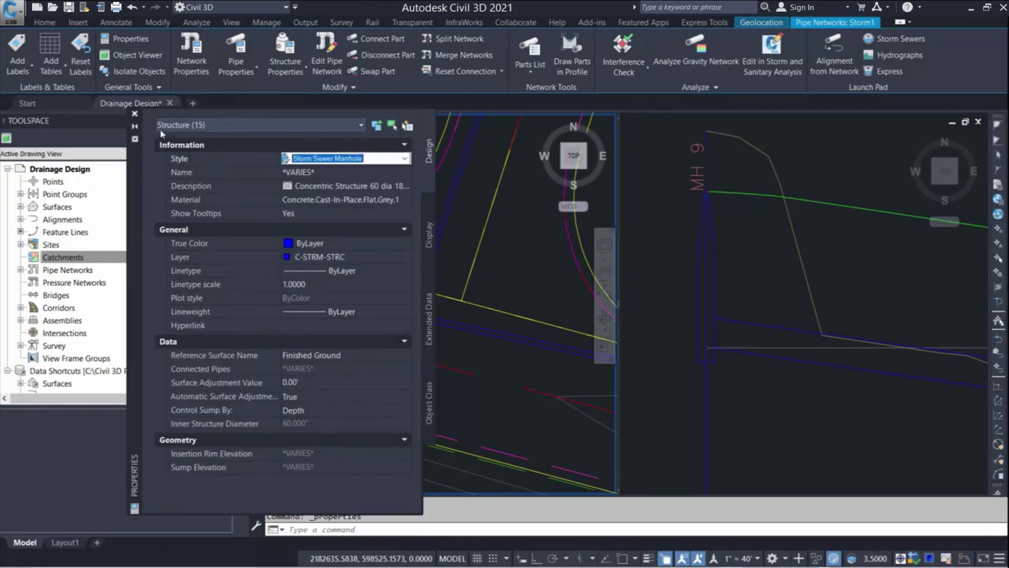
left_click(134, 114)
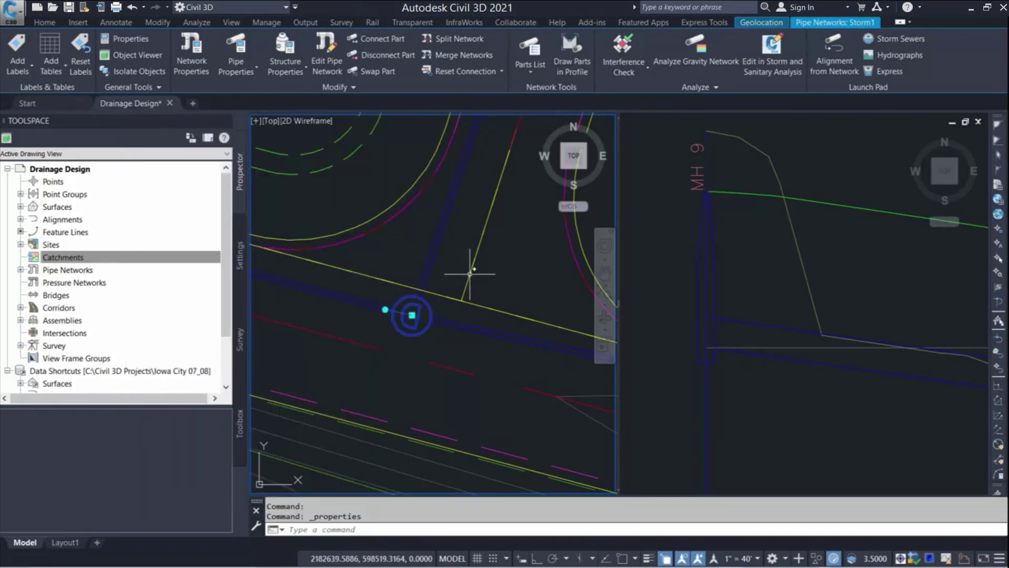
key("Escape")
key("Escape")
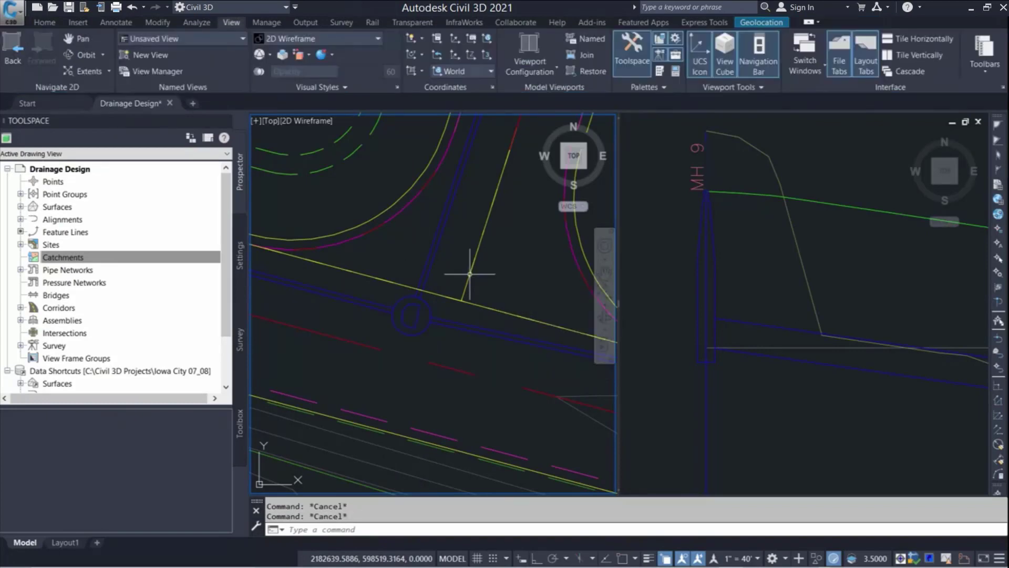
- Open the Storm Sewer Manhole structure style for editing and move its dialog clear of the plan view
left_click(244, 295)
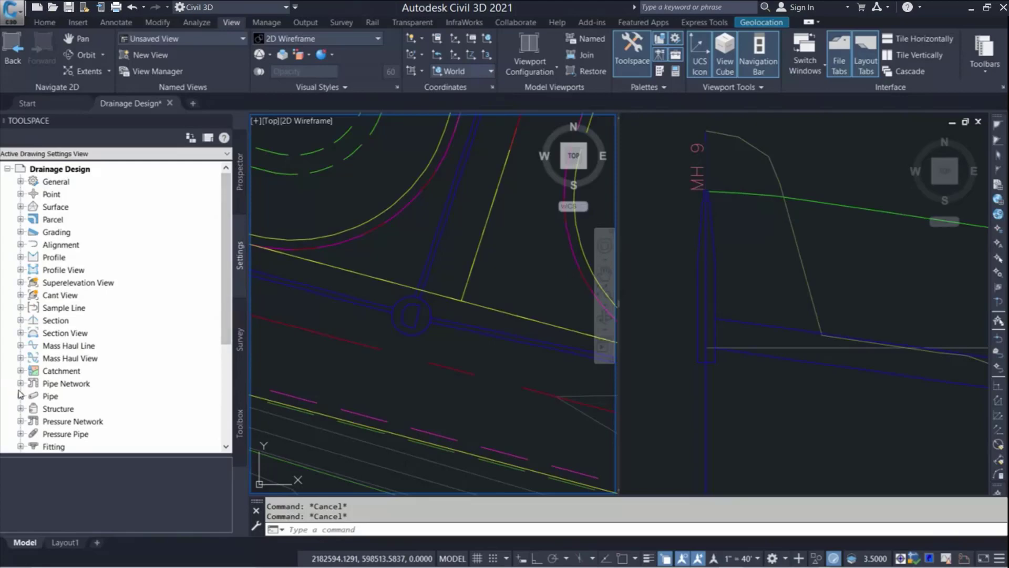
left_click(21, 408)
left_click_drag(225, 338, 226, 379)
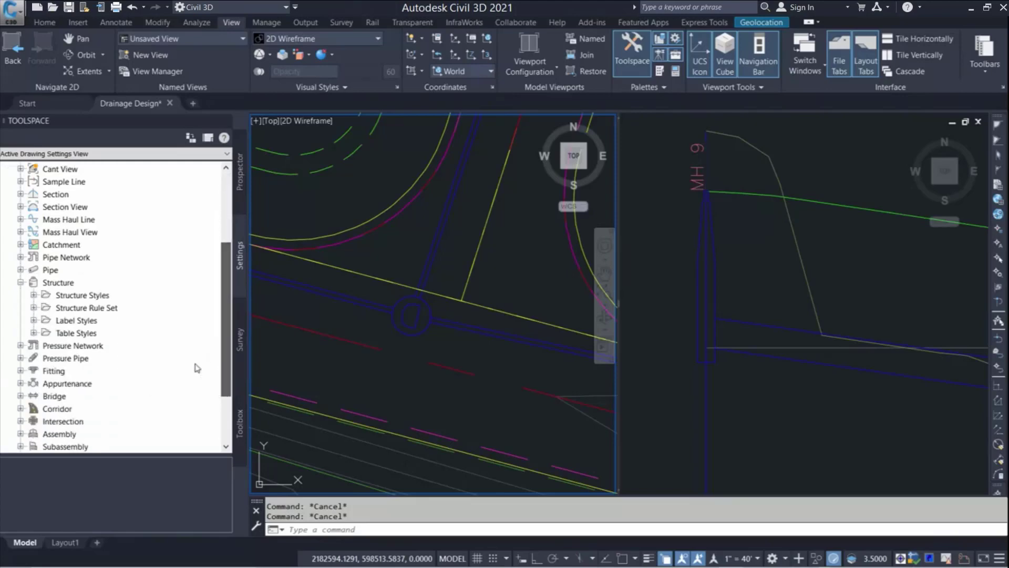
left_click(33, 295)
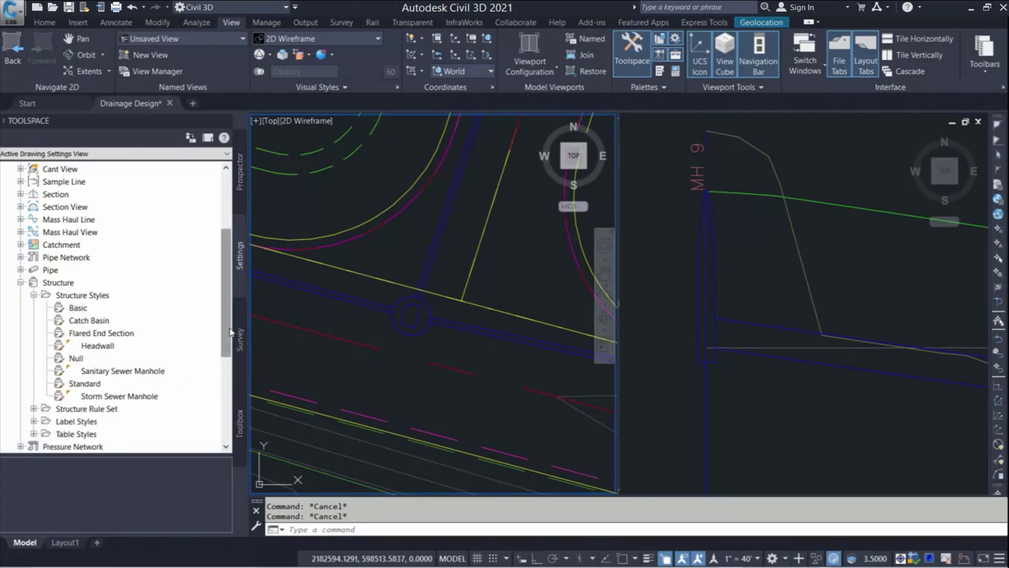
scroll(179, 341, "down", 3)
right_click(130, 311)
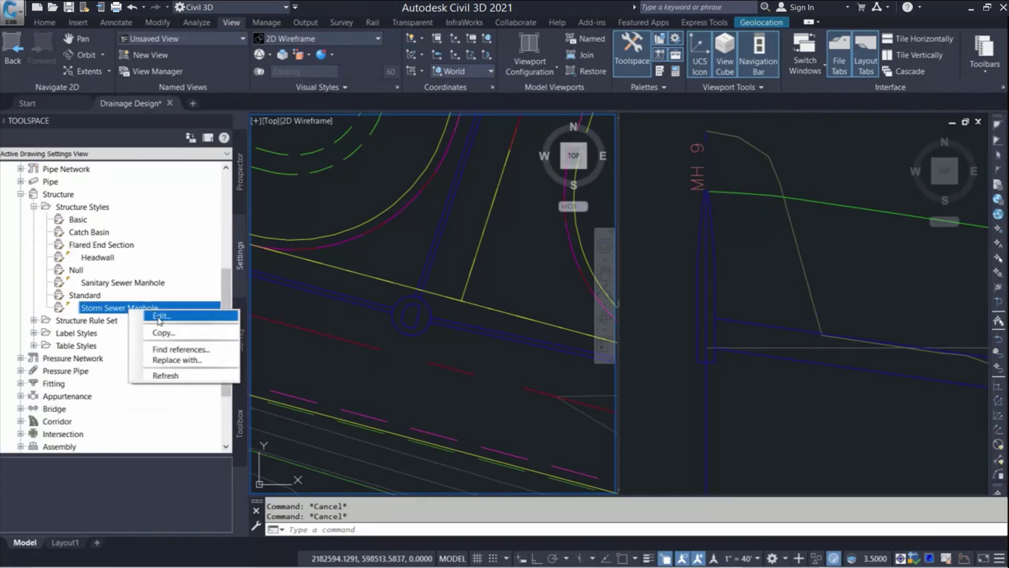
left_click(161, 317)
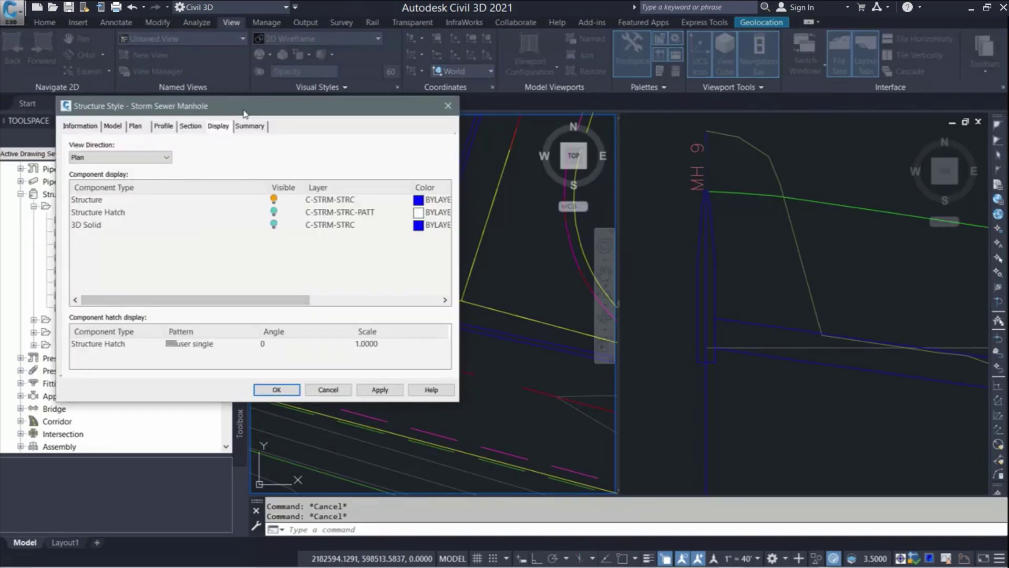
mouse_move(243, 113)
left_mouse_down()
mouse_move(273, 180)
mouse_move(395, 175)
mouse_move(552, 86)
mouse_move(679, 123)
mouse_move(687, 138)
left_mouse_up()
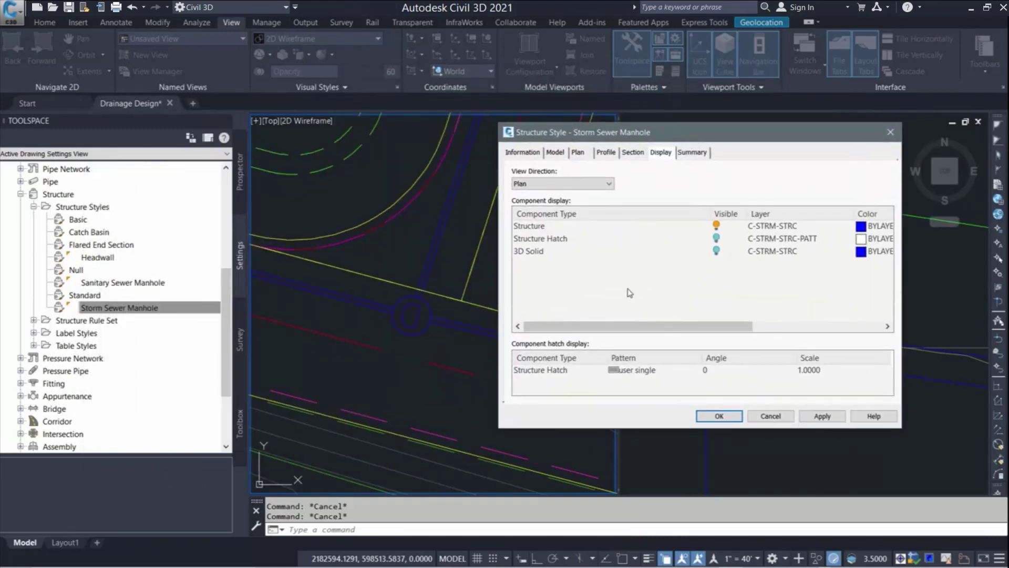
- Try a simple 3D cylinder as the style's model representation and return to the catalog defined 3D part
left_click(556, 155)
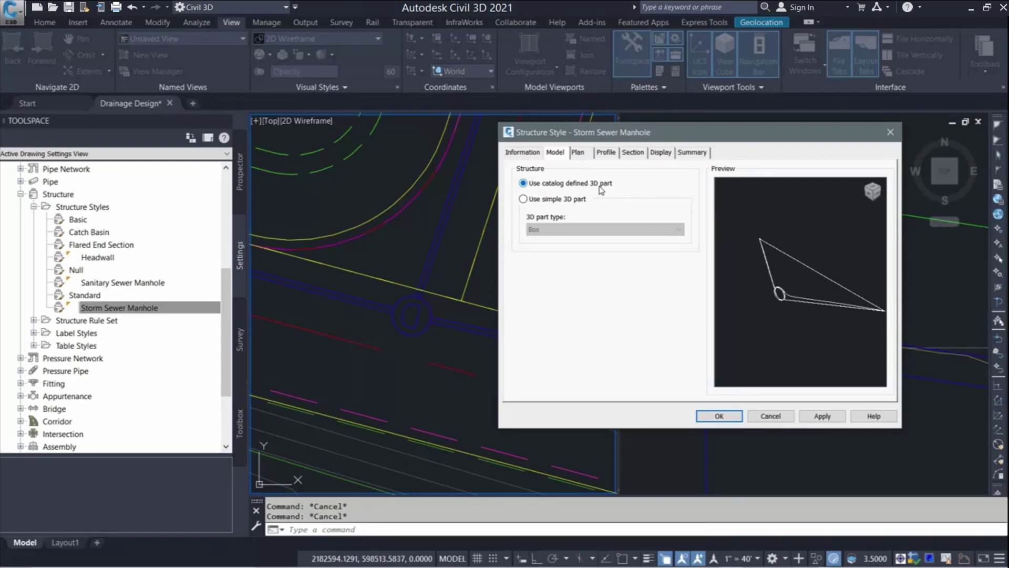
left_click(578, 202)
left_click(572, 229)
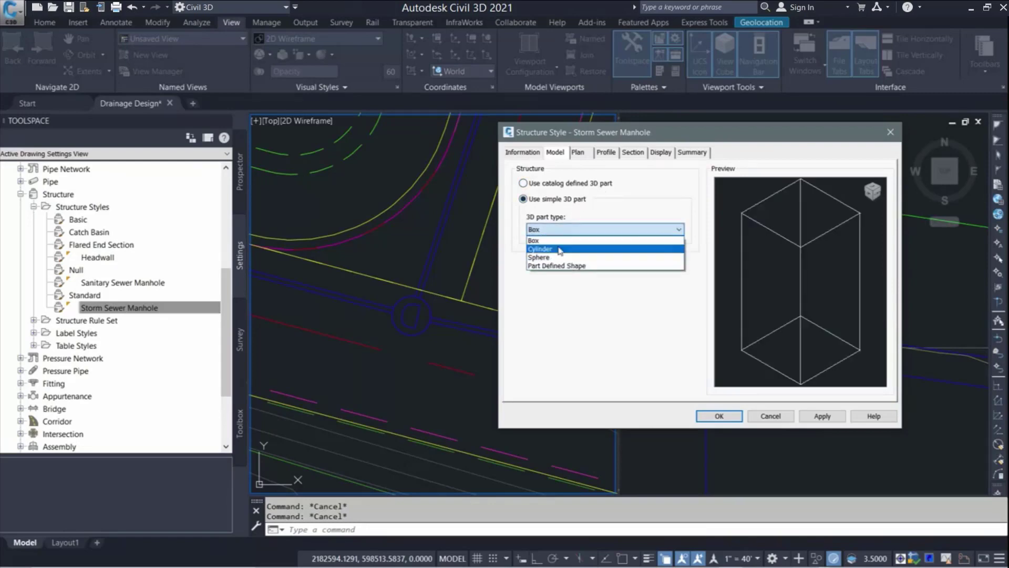
left_click(559, 249)
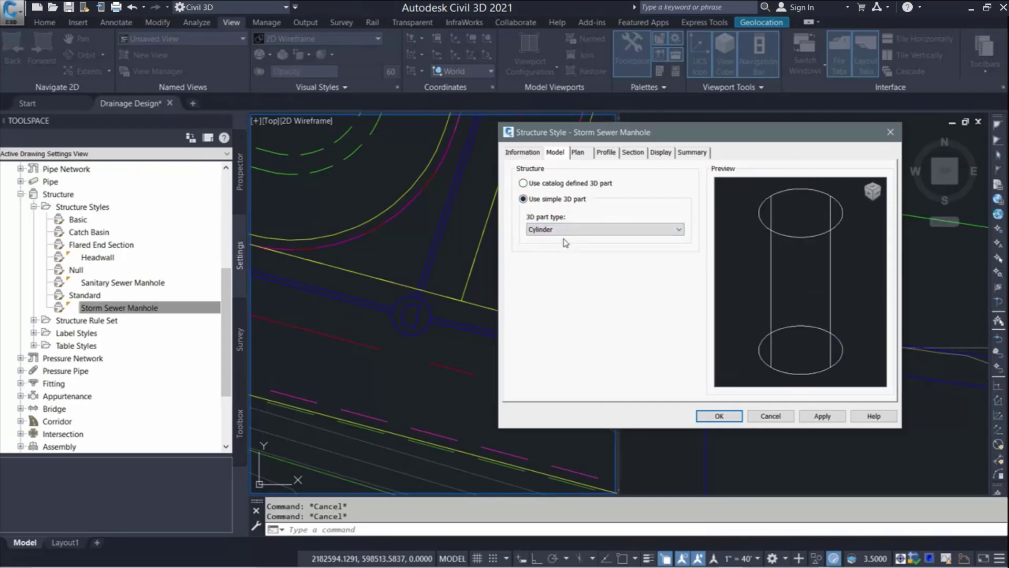
left_click(547, 186)
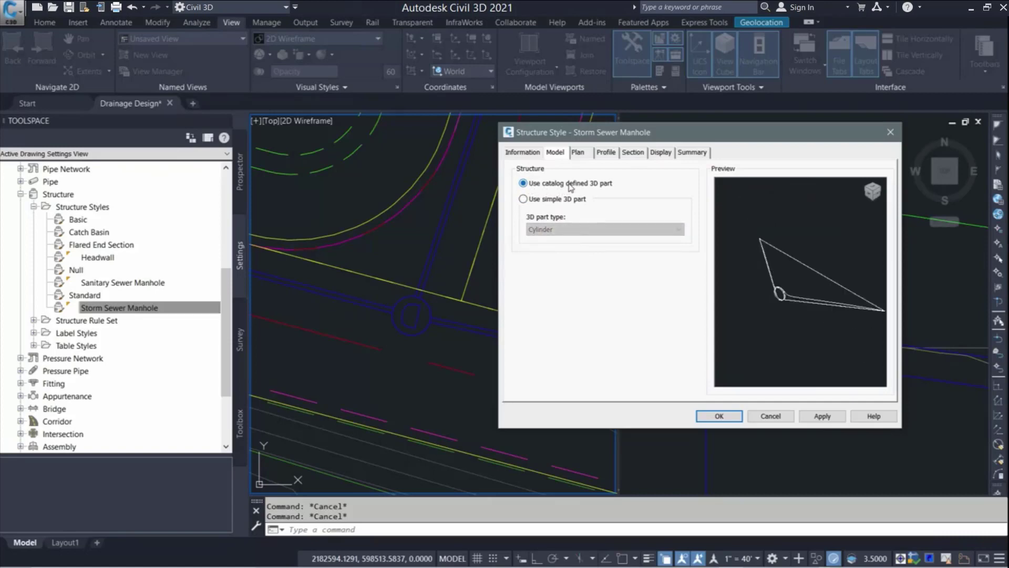
- Check the style's plan block and size options, and set the plan representation to use the outer part boundary
left_click(581, 156)
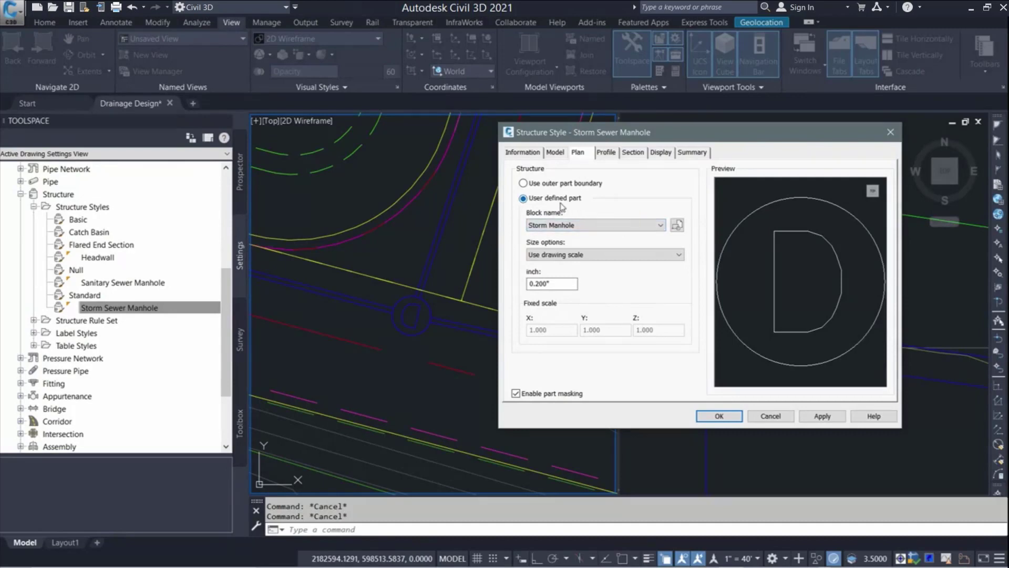
left_click(564, 225)
left_click(563, 225)
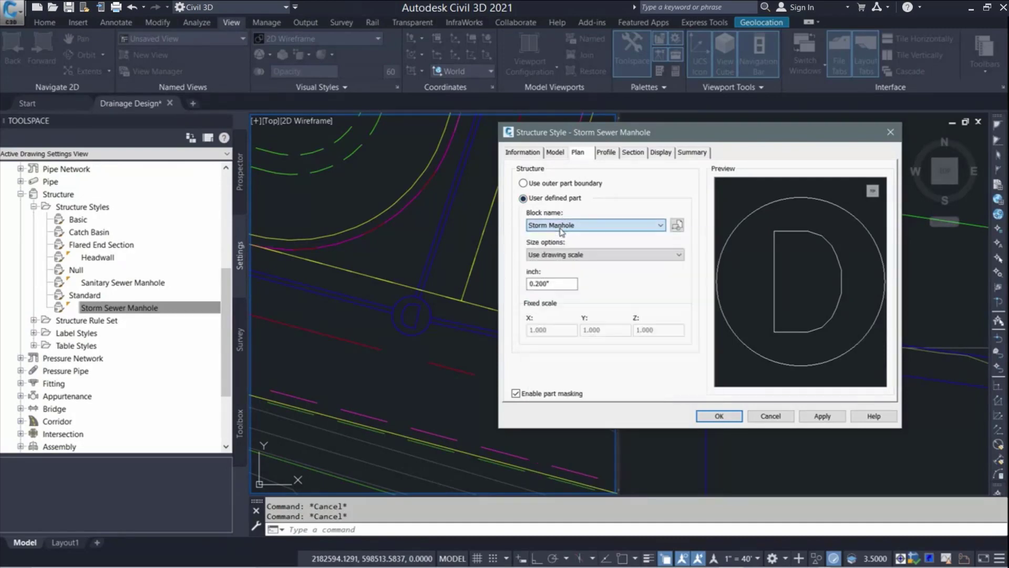
left_click(559, 283)
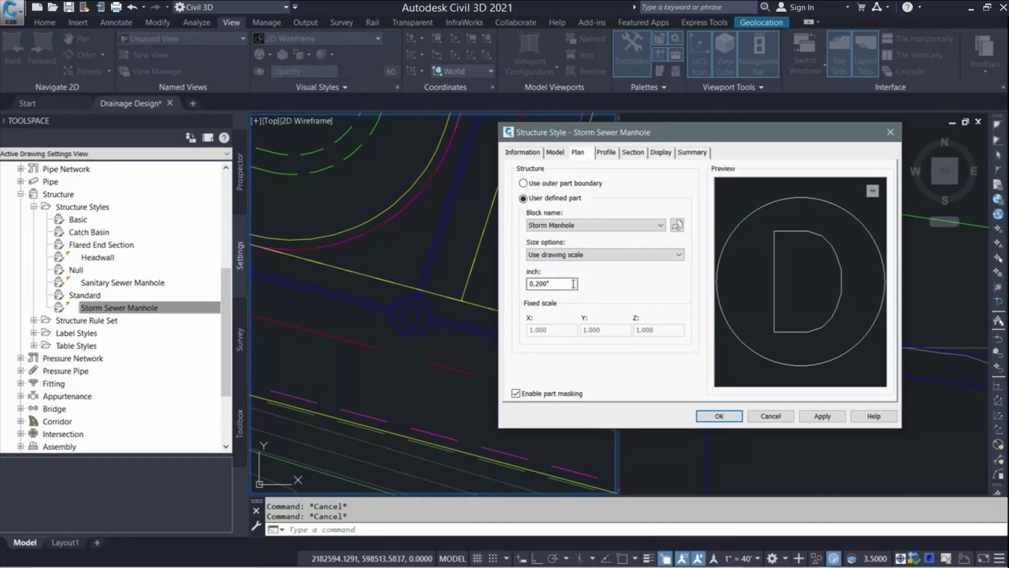
left_click(524, 183)
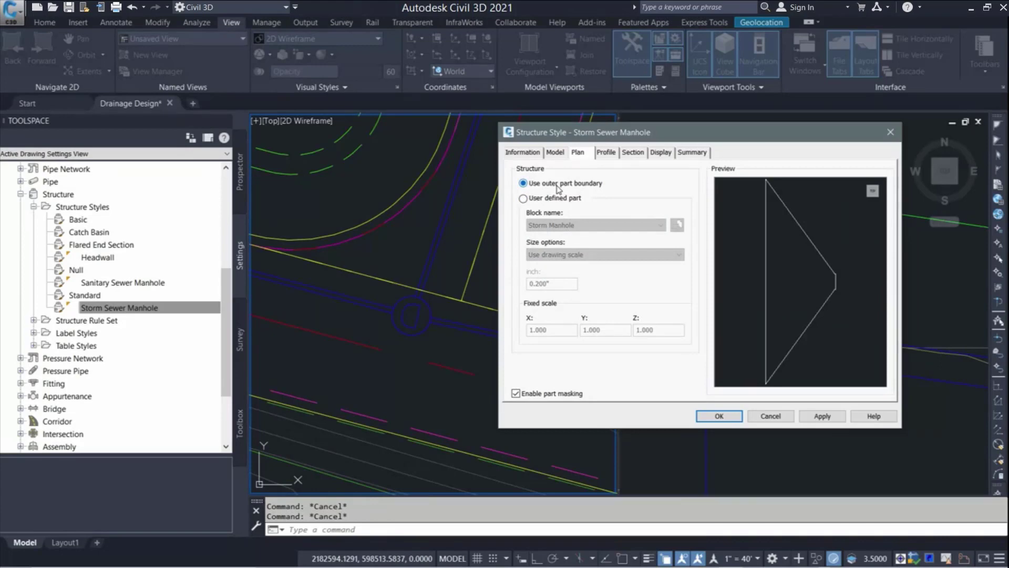
- Try the solid and block display options for the style's profile representation and return to displaying it as a boundary
left_click(604, 155)
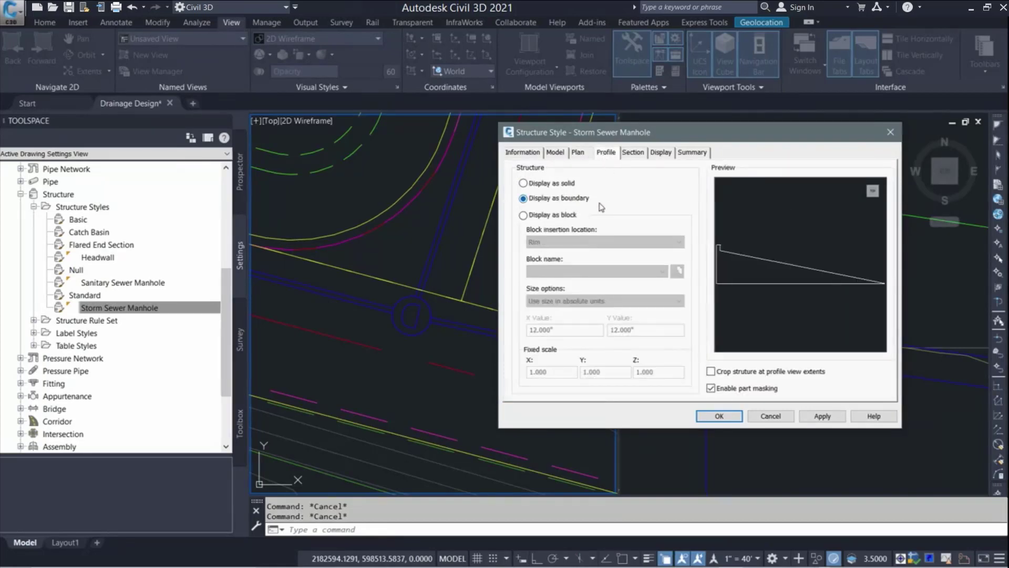
left_click(530, 186)
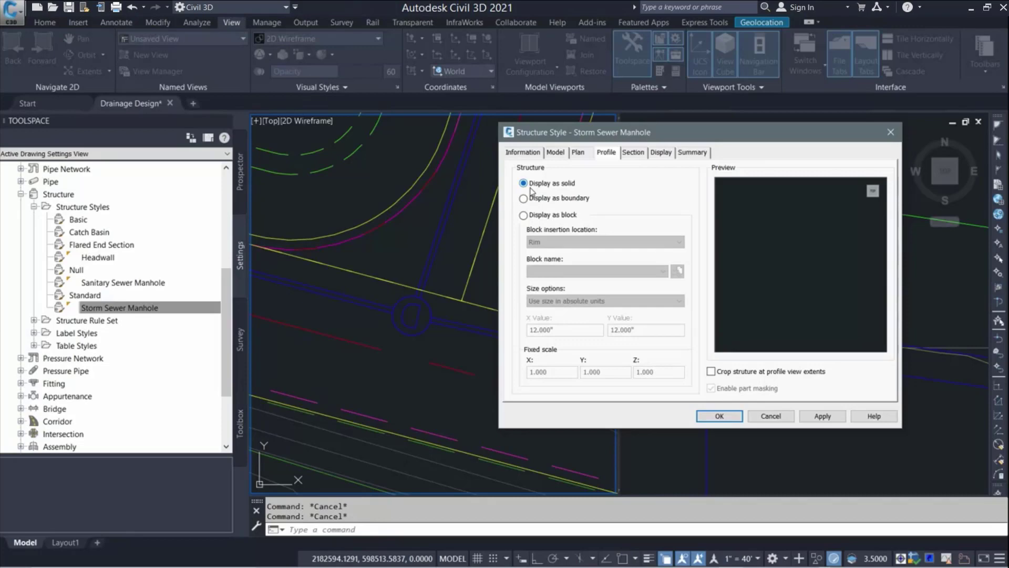
left_click(531, 200)
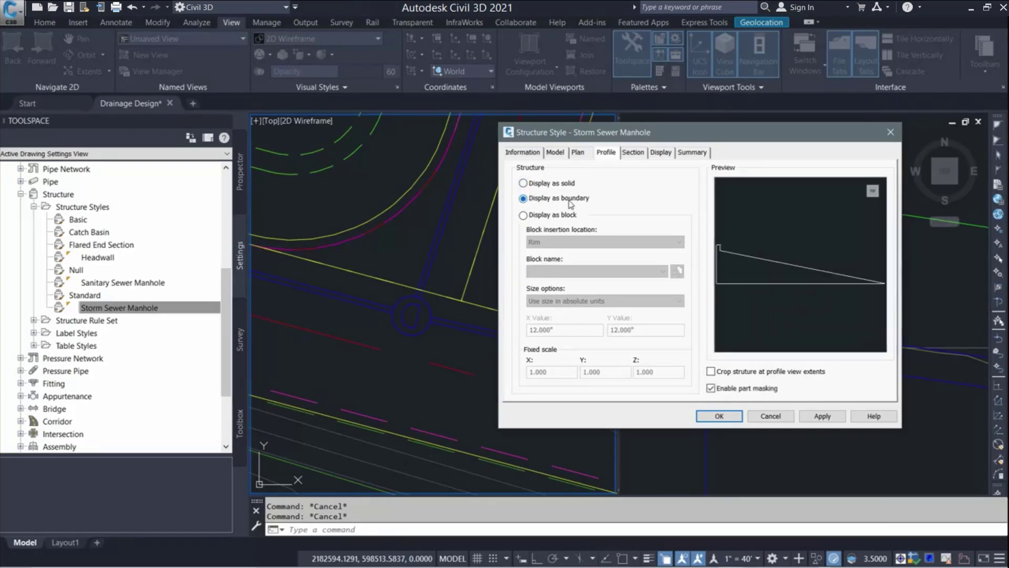
left_click(552, 218)
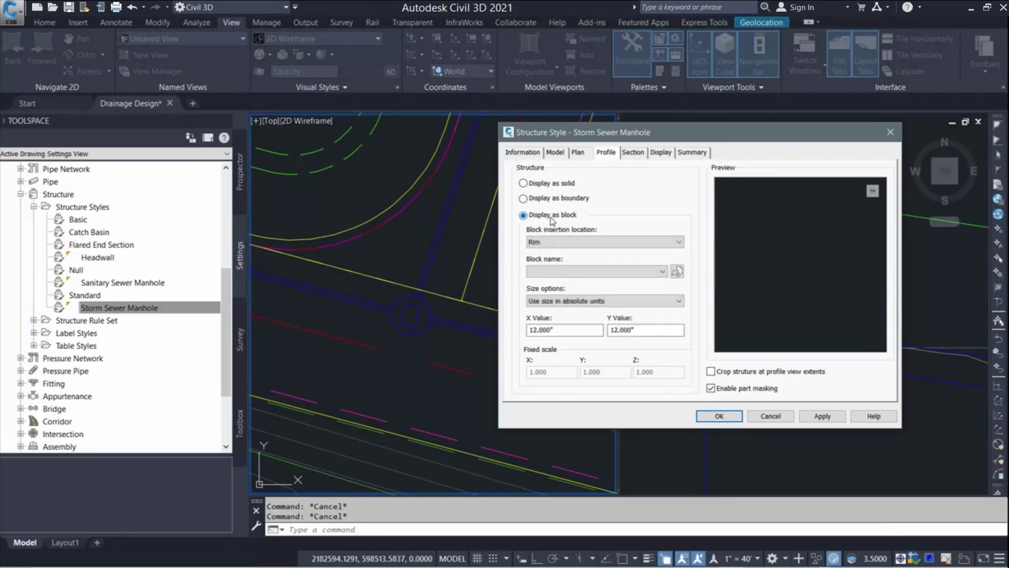
left_click(575, 271)
left_click(575, 271)
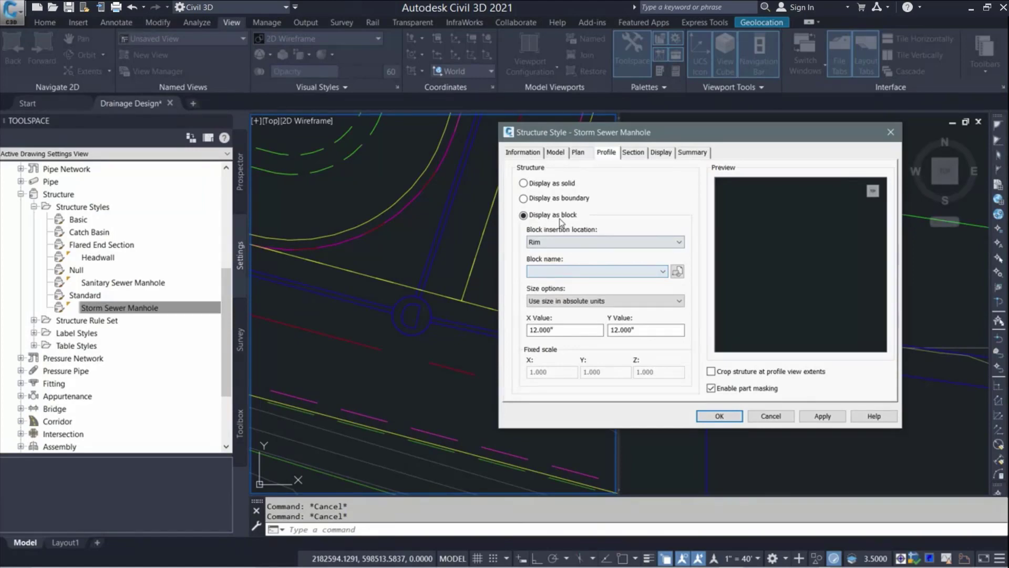
left_click(554, 203)
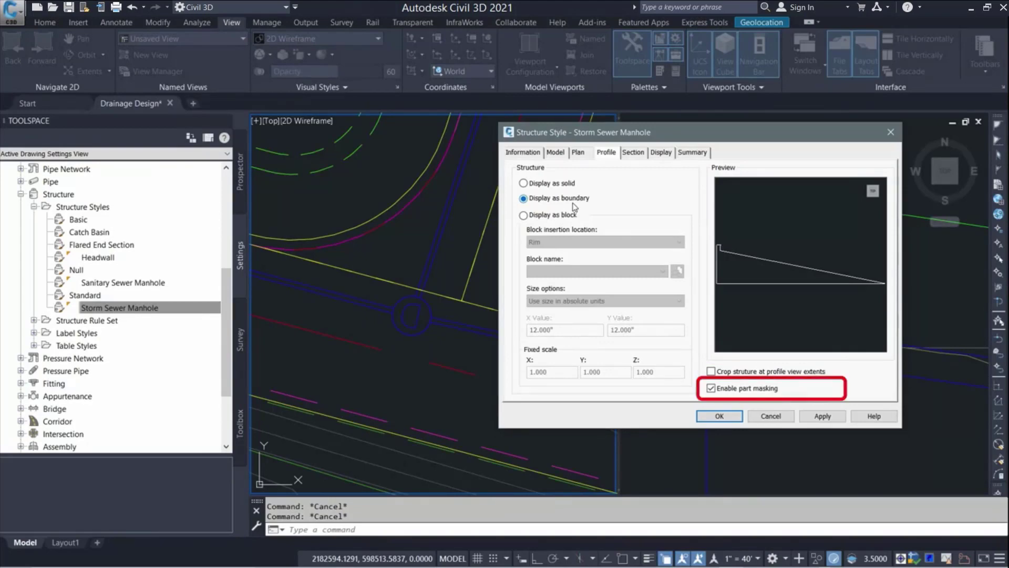
- Try the sliced section option for the style's section representation and return to displaying it as a boundary
left_click(634, 152)
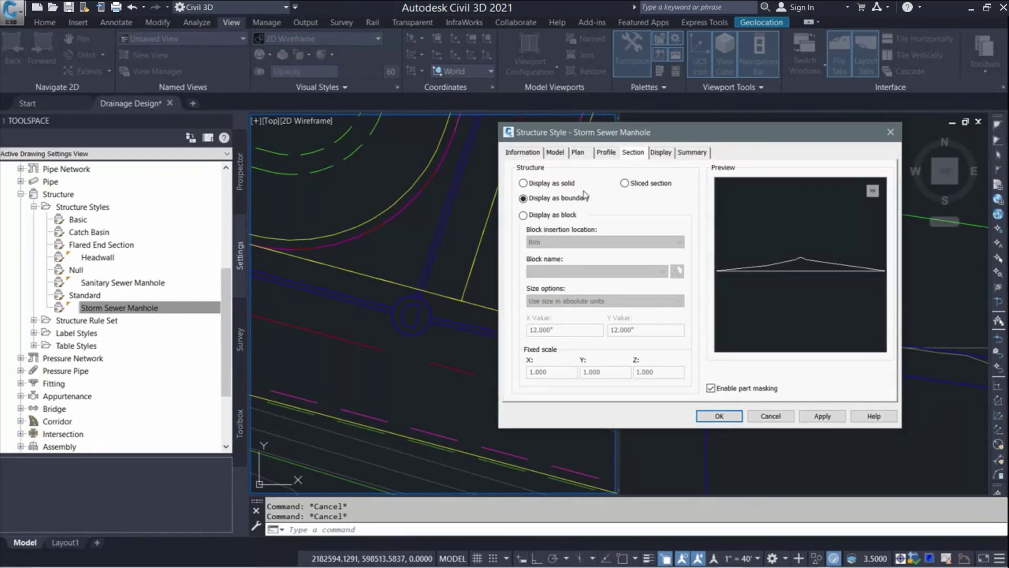
left_click(624, 184)
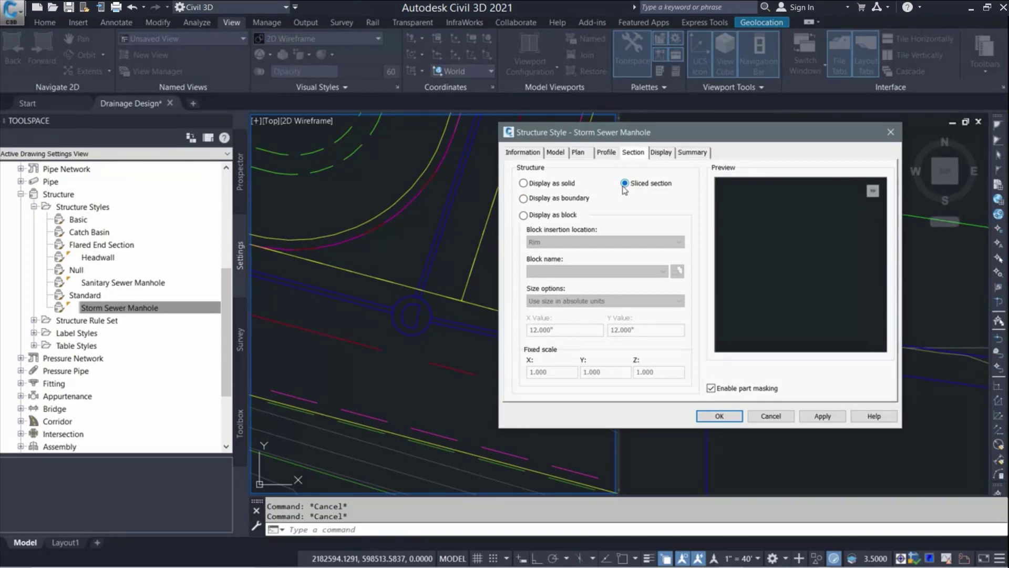
left_click(524, 200)
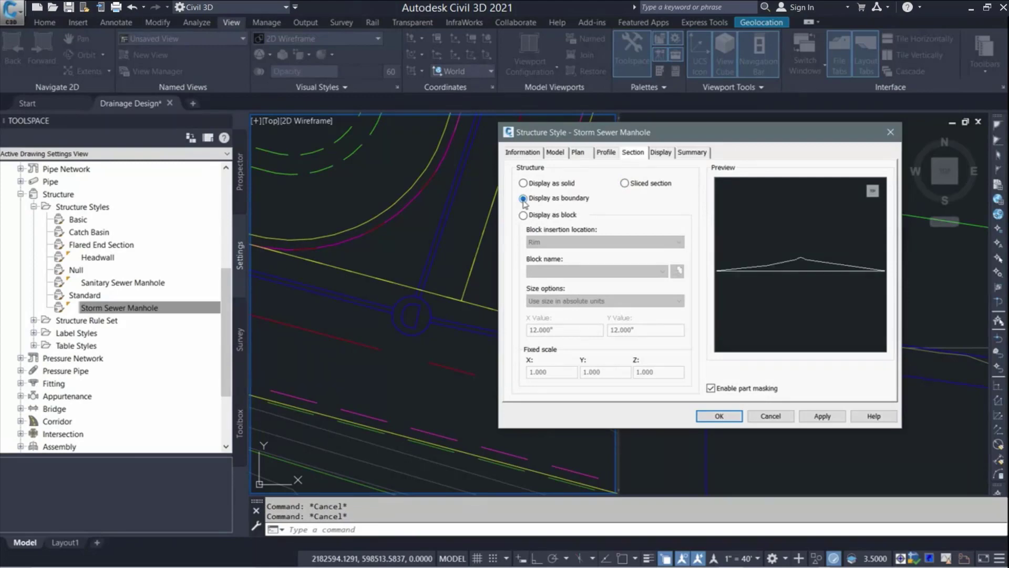
- Turn on the Structure Hatch component for the style's plan view direction and set its color to blue
left_click(660, 153)
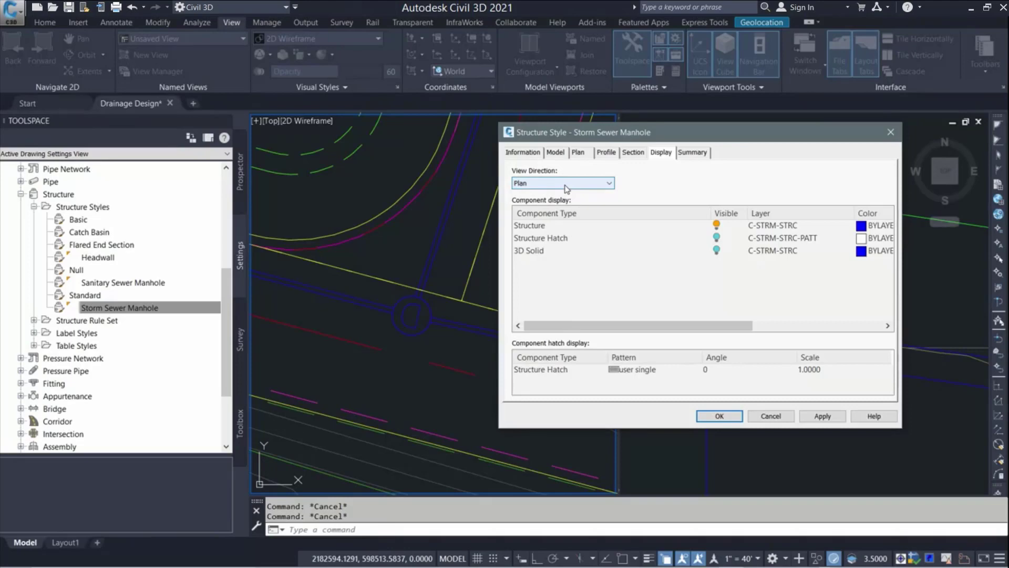
left_click(716, 238)
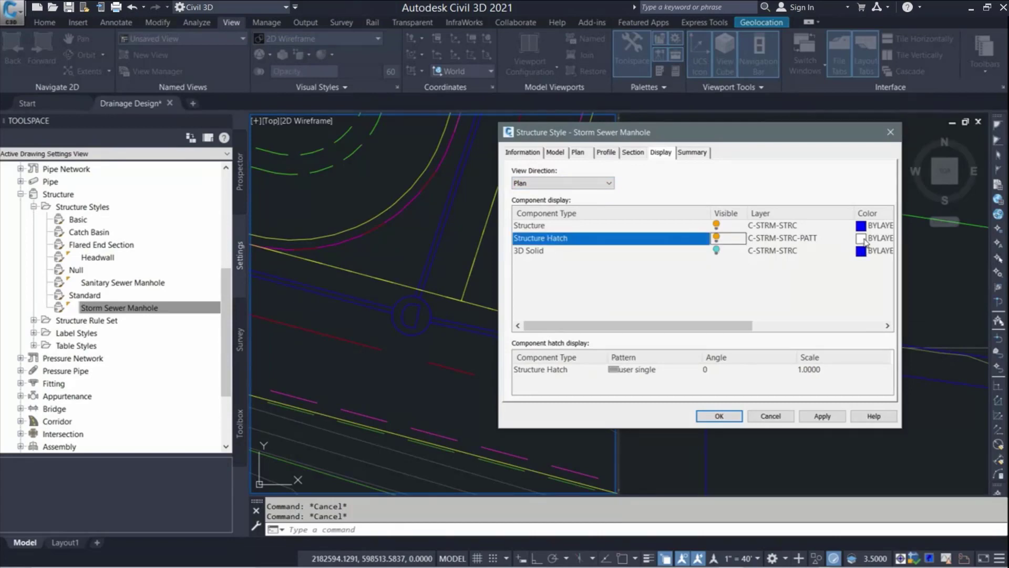
left_click(862, 238)
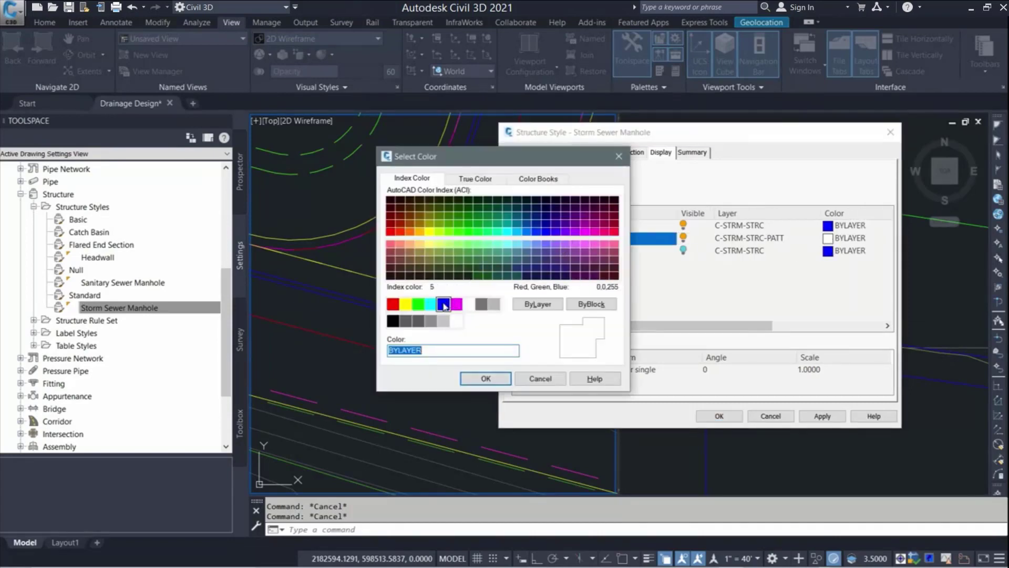
left_click(444, 305)
left_click(486, 378)
left_click_drag(578, 325, 557, 339)
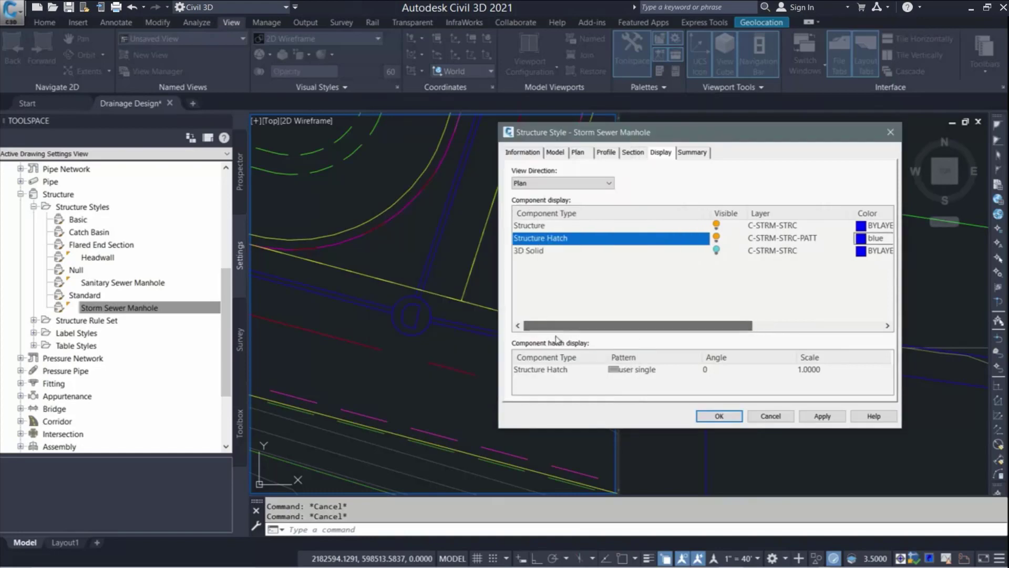
- Set the plan structure hatch pattern to Solid Fill and apply the change to the style
left_click(625, 370)
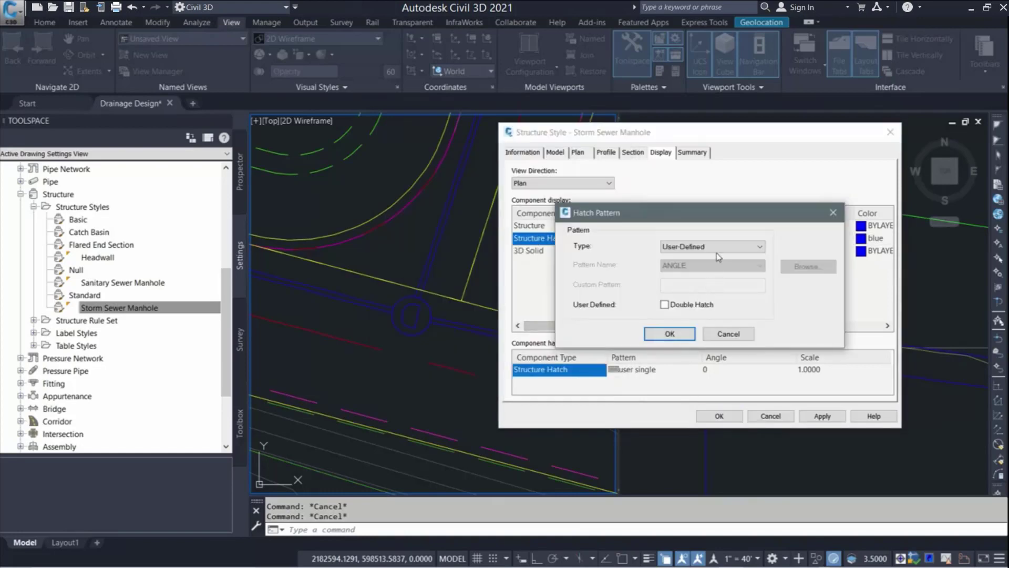
left_click(715, 247)
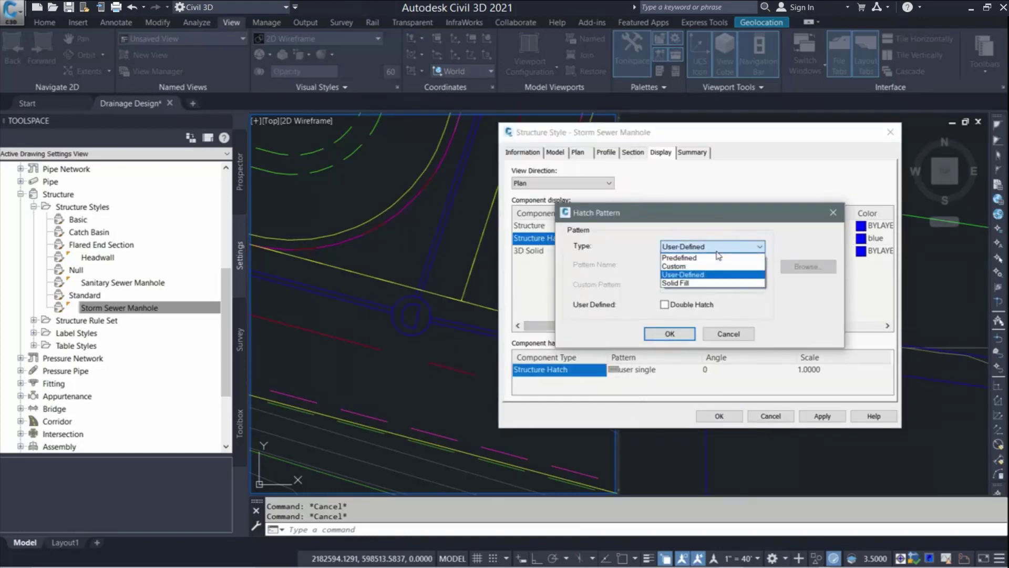
left_click(678, 283)
left_click(681, 335)
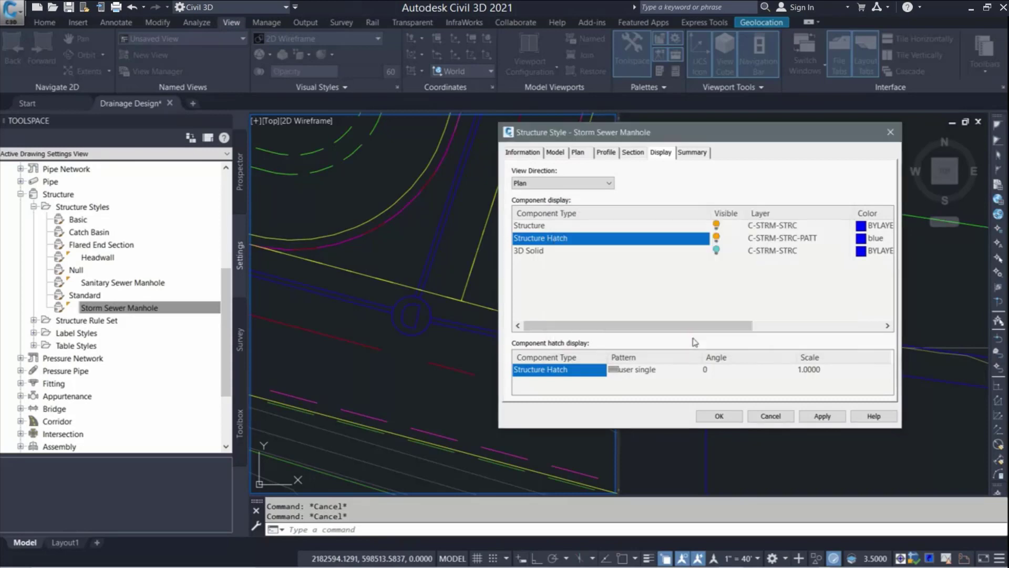
left_click(814, 416)
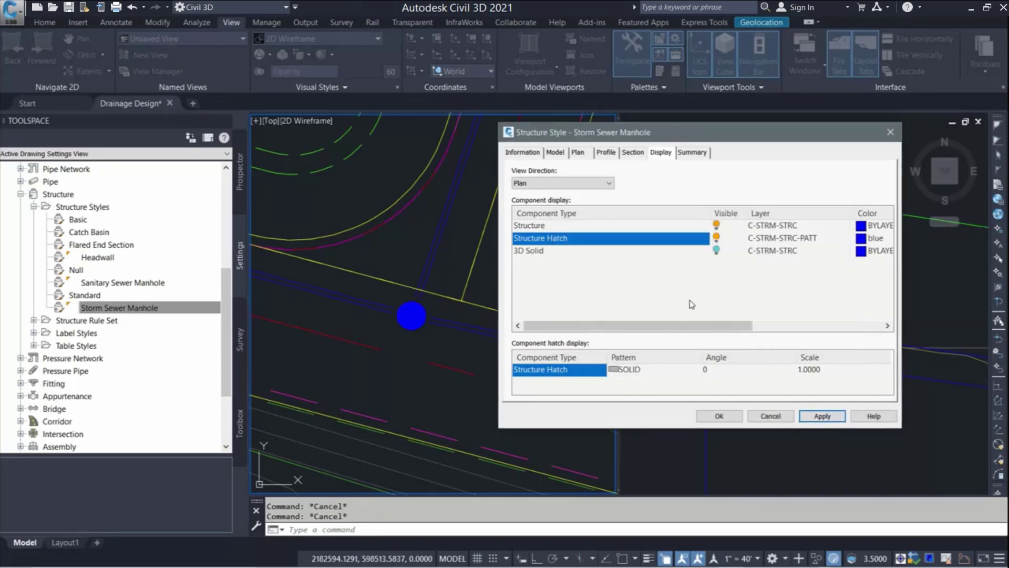
- Turn on the Structure Hatch component for the style's profile view direction and set its color to blue
left_click_drag(599, 132, 278, 103)
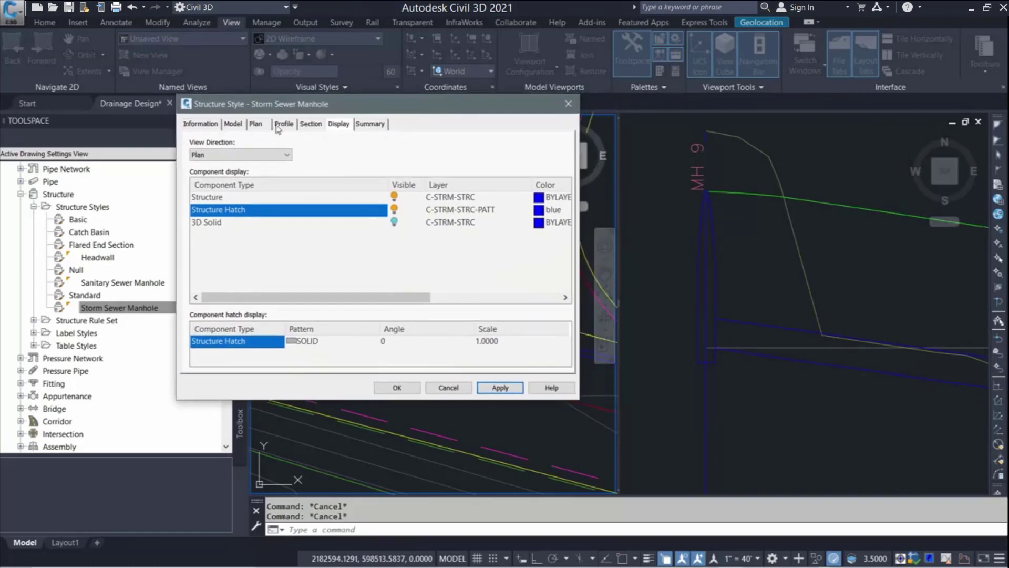
left_click(262, 154)
left_click(221, 176)
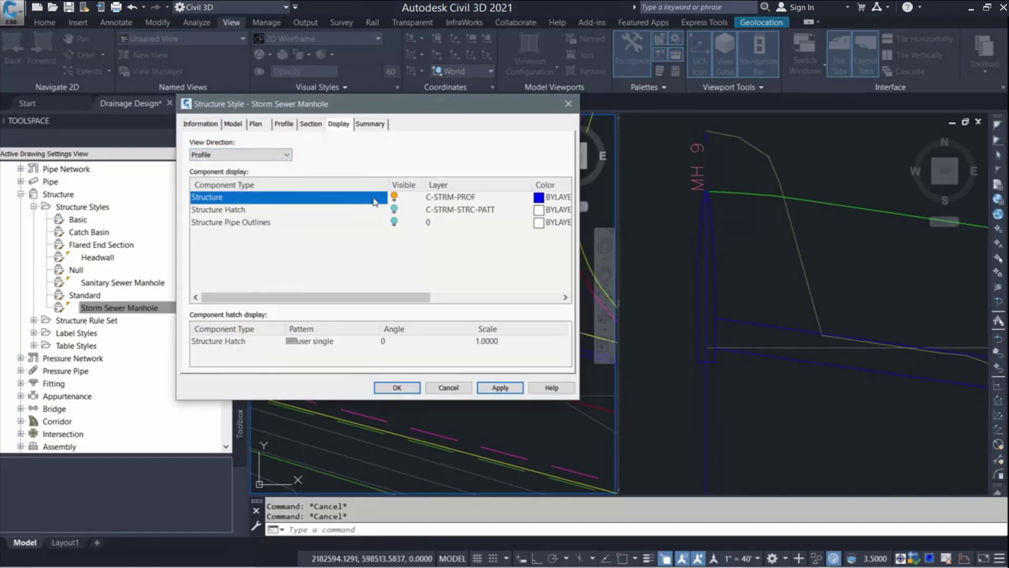
left_click(244, 210)
left_click(395, 209)
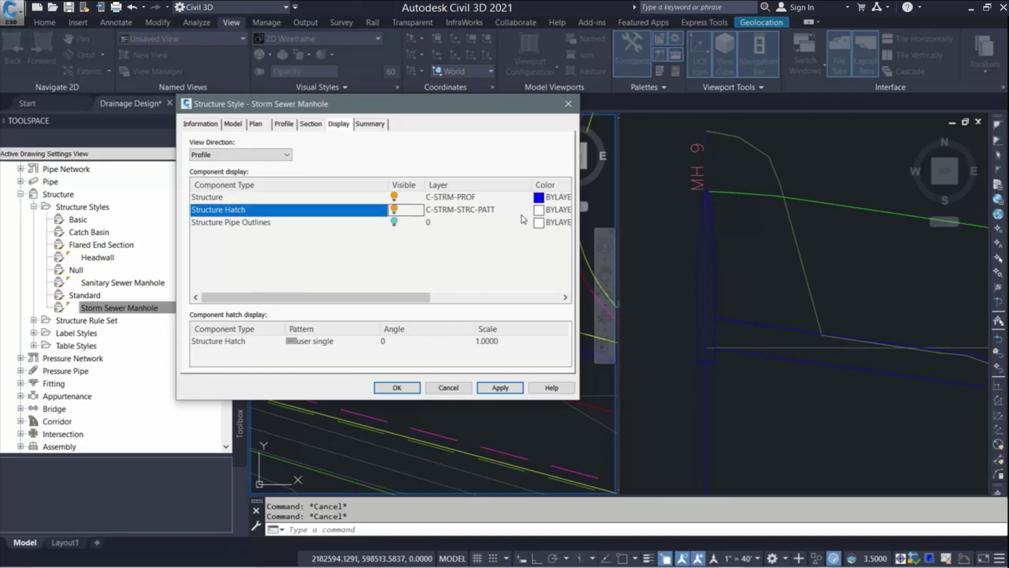
left_click(538, 210)
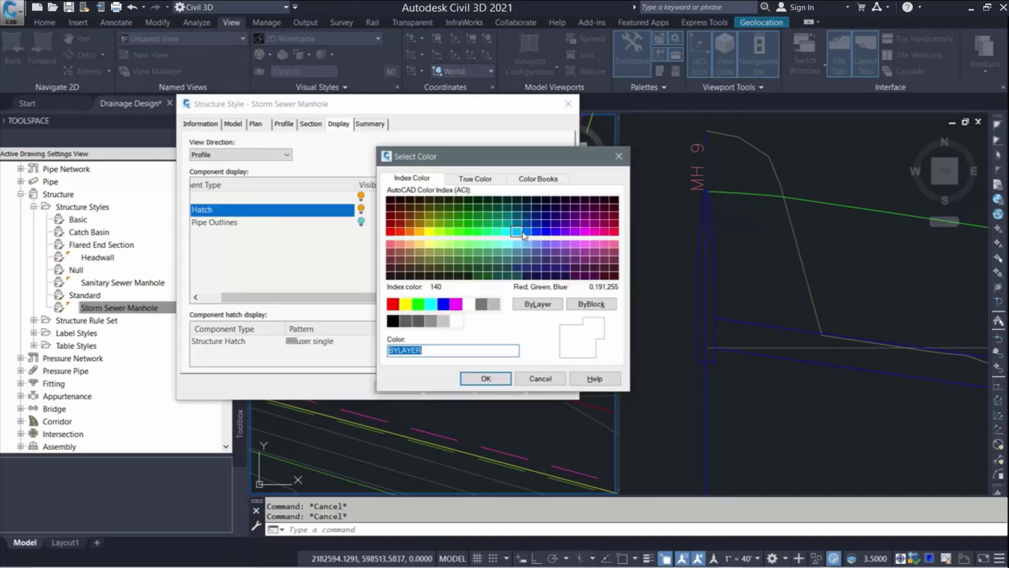
left_click(443, 303)
left_click(485, 378)
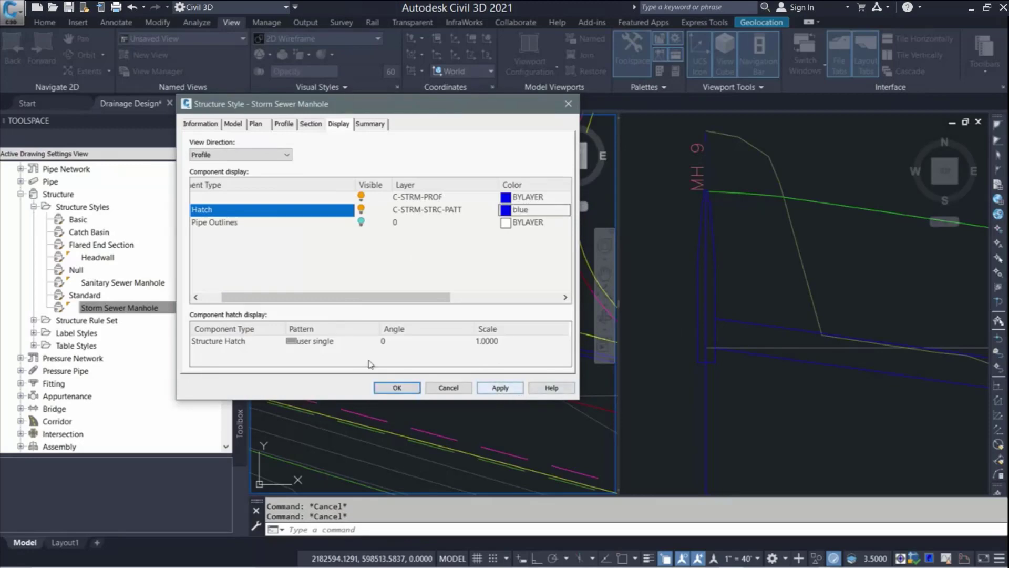
- Set the profile structure hatch pattern to Solid Fill
double_click(317, 341)
left_click(381, 218)
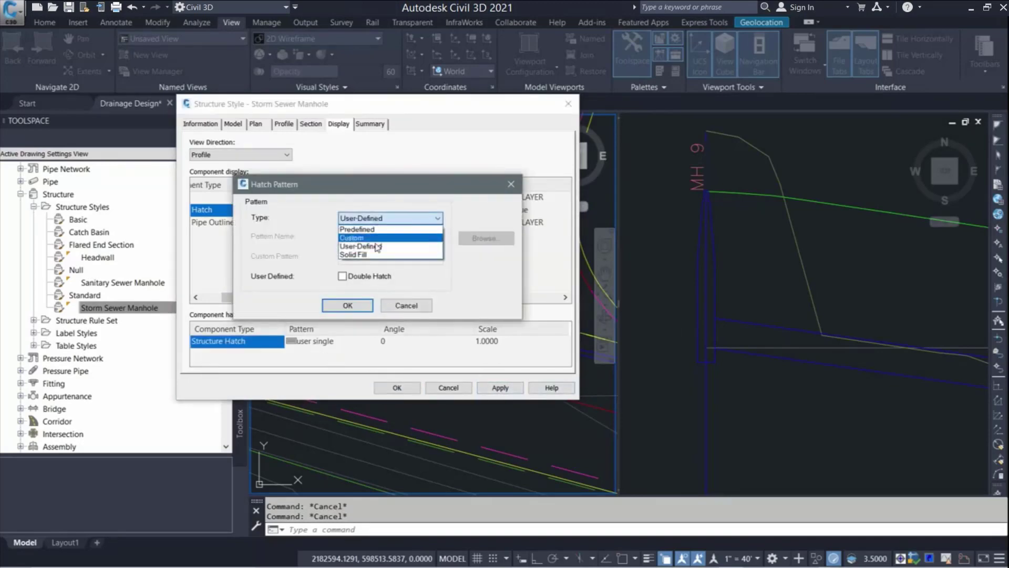
left_click(371, 260)
left_click(358, 305)
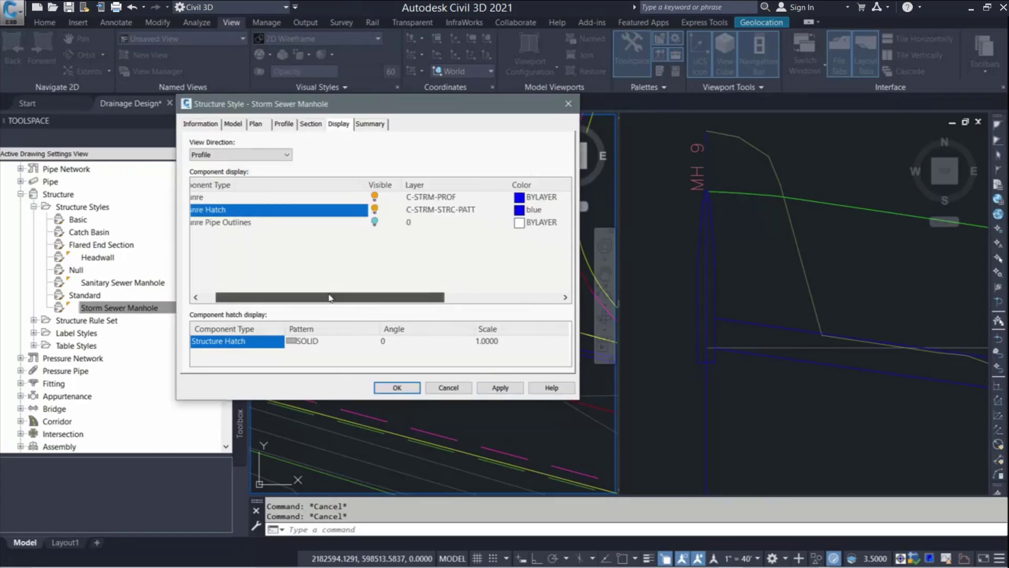
- Turn on the Structure Hatch component for the style's section view direction and set its color to blue
left_click(258, 155)
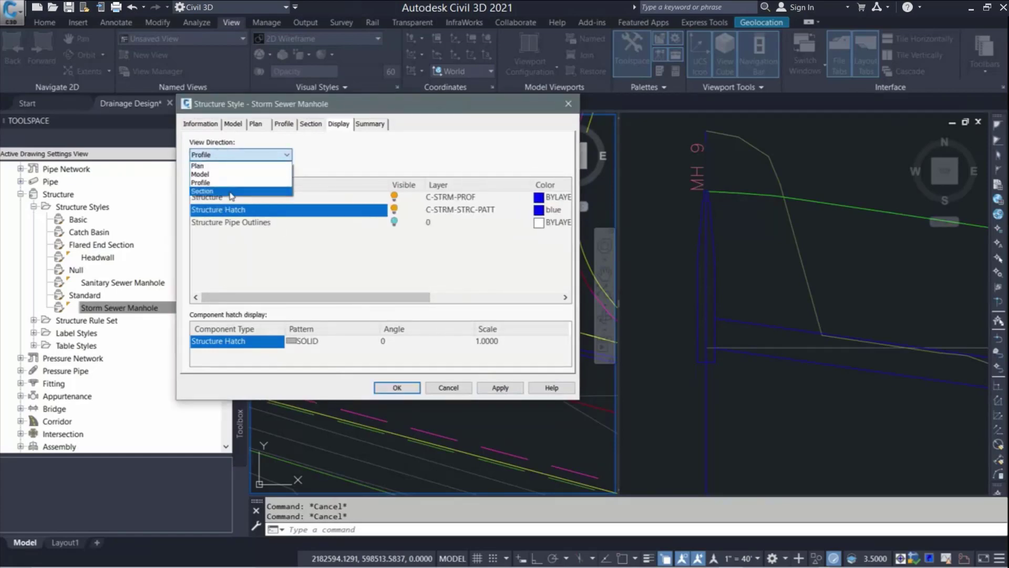
left_click(231, 192)
left_click(394, 210)
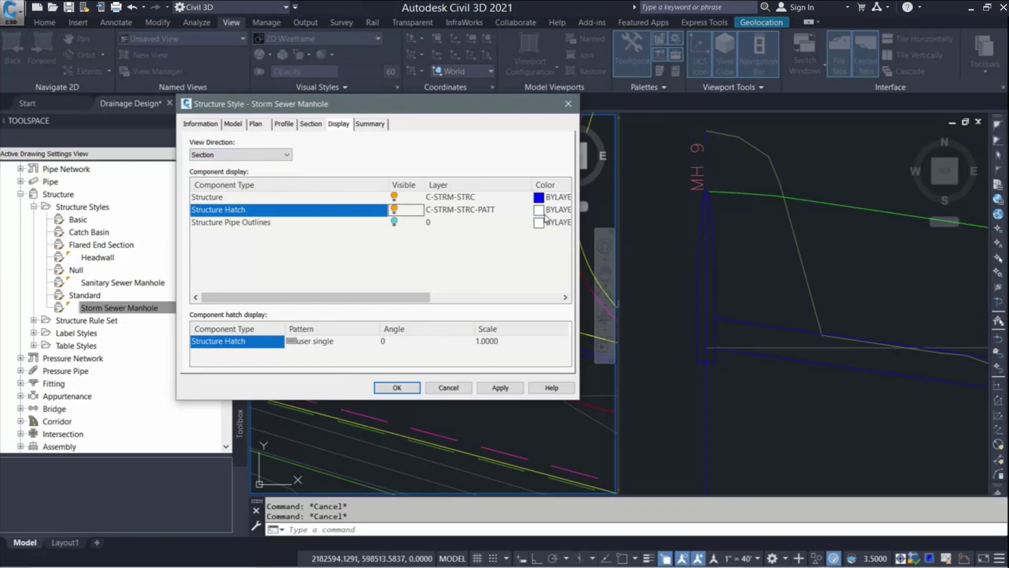
left_click(542, 218)
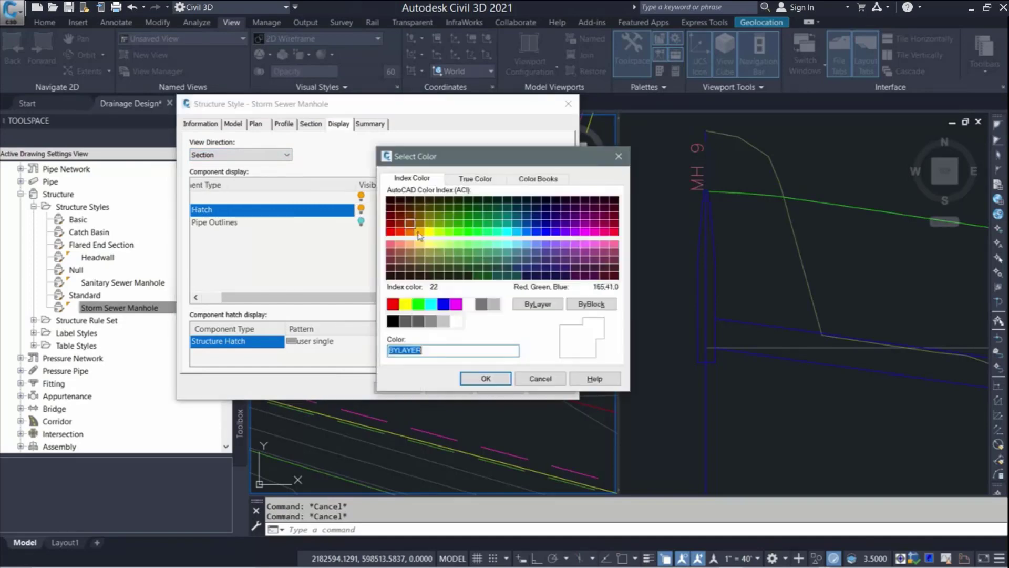
left_click(443, 303)
left_click(484, 379)
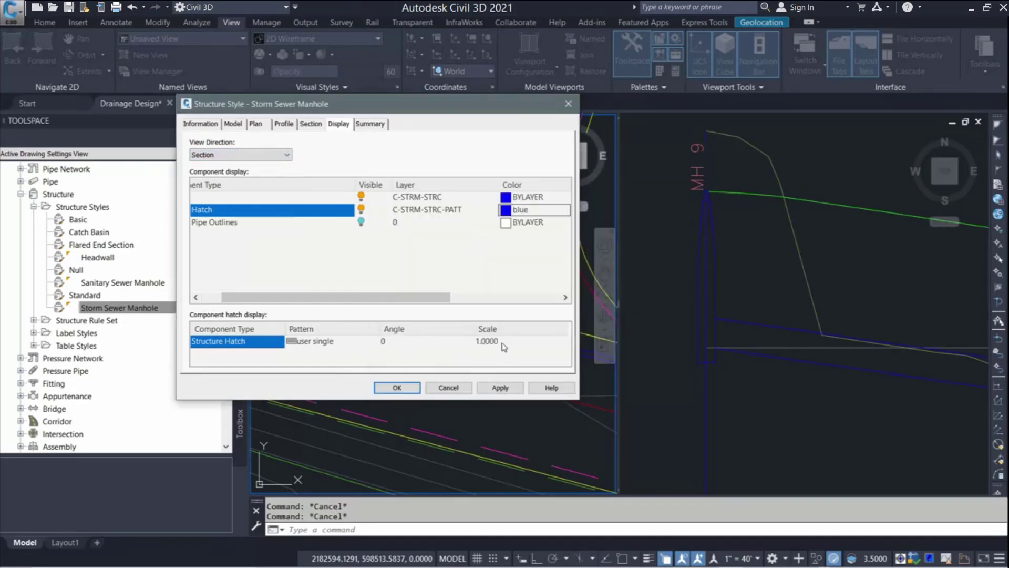
- Set the section structure hatch pattern to Solid Fill and save the Storm Sewer Manhole style
left_click(335, 343)
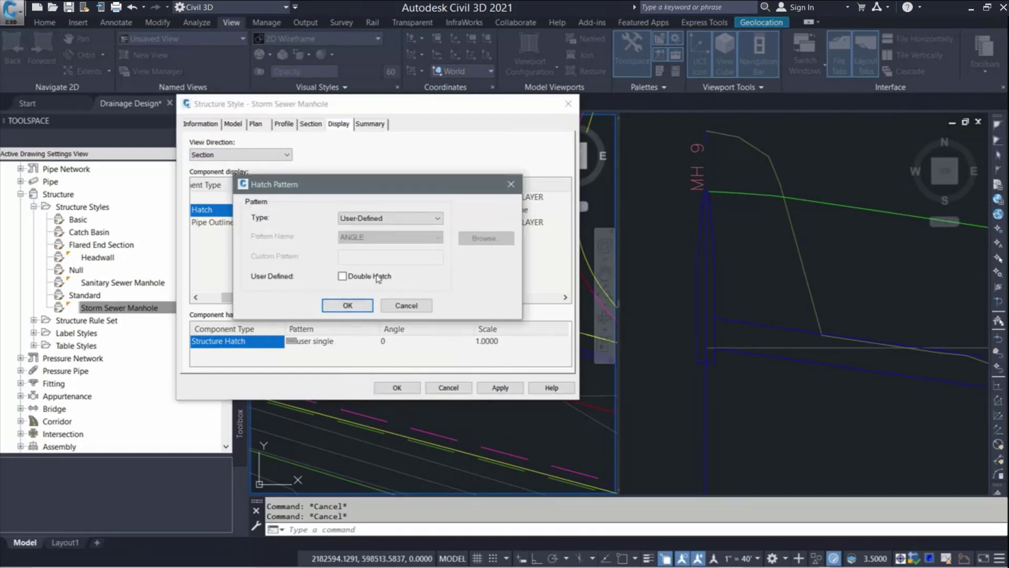
left_click(376, 218)
left_click(364, 255)
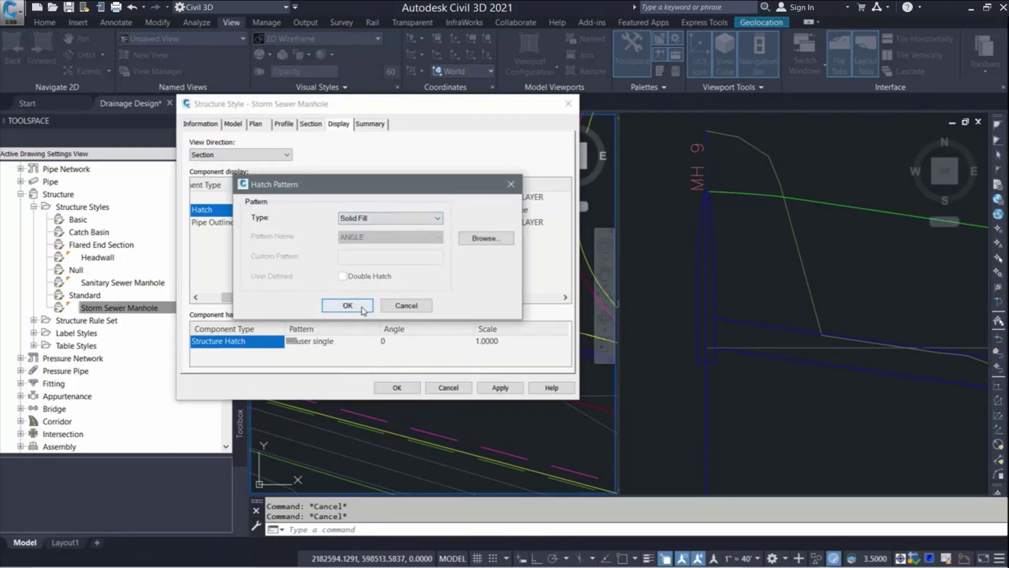
left_click(364, 307)
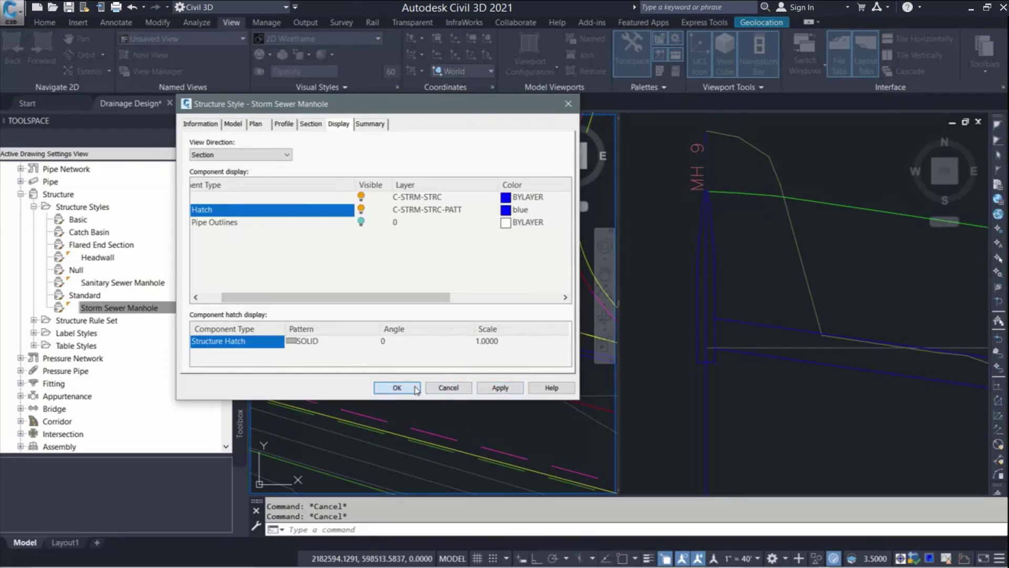
left_click(397, 387)
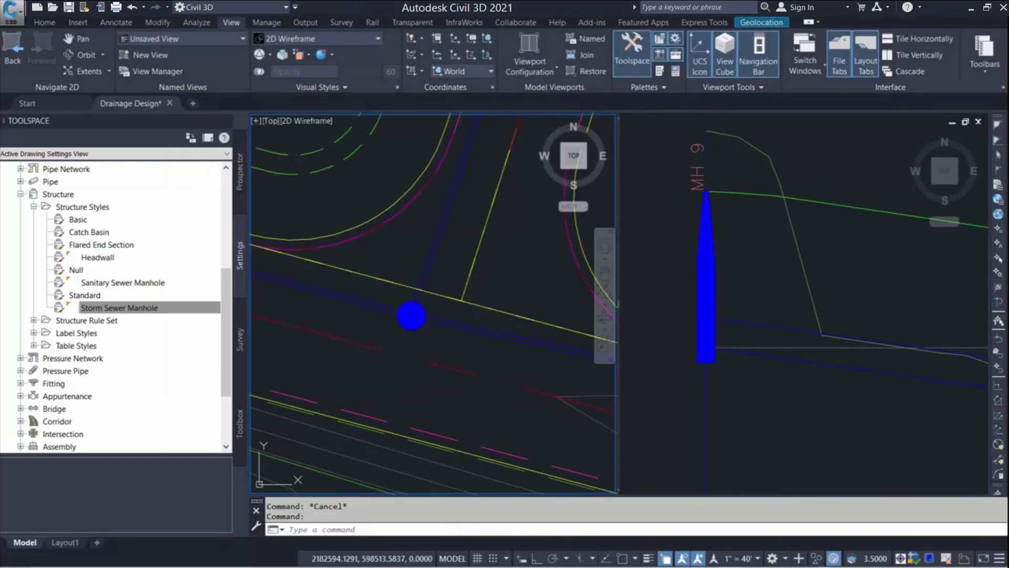
left_click(732, 271)
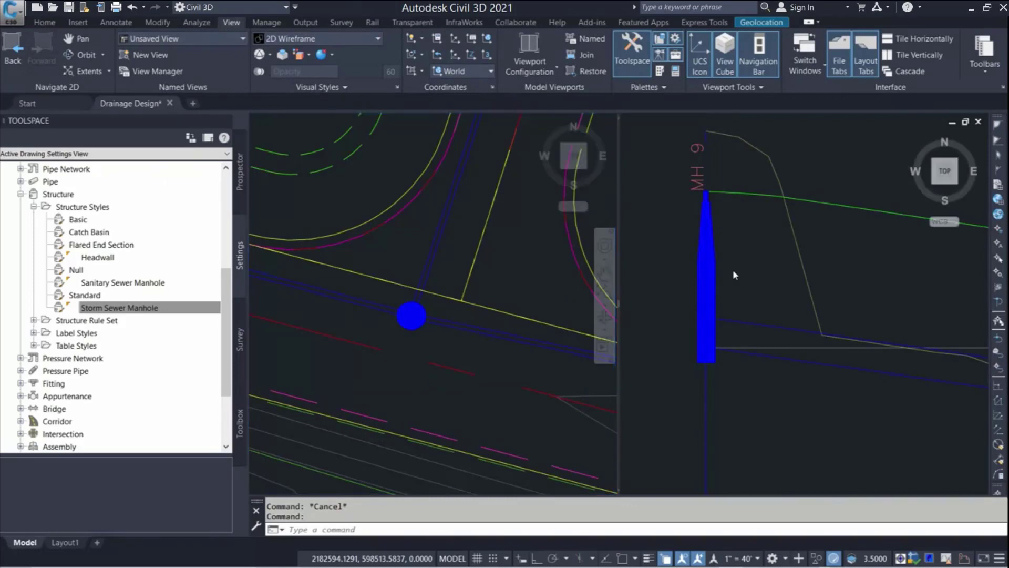
left_click(502, 286)
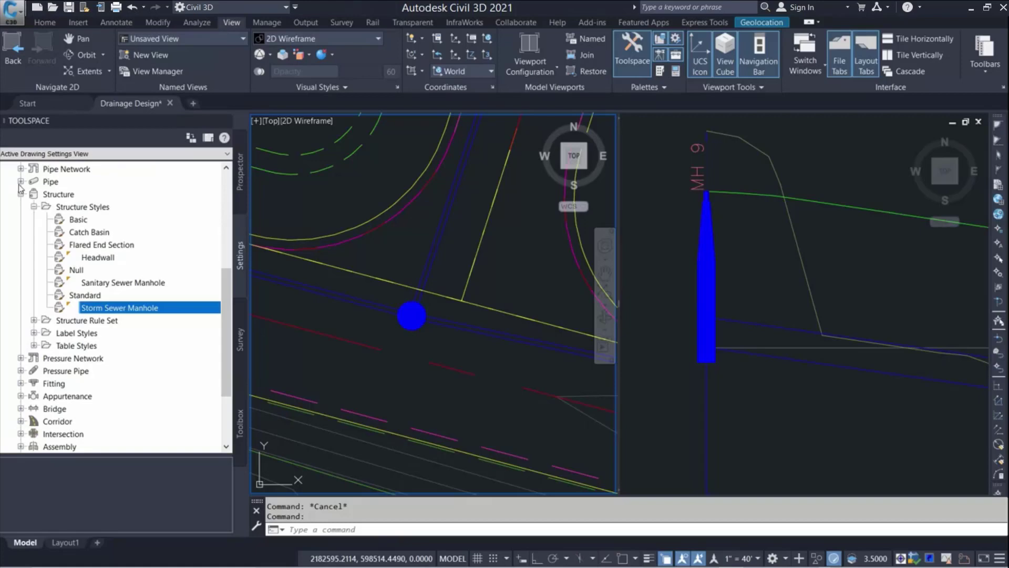
- Open the Double Line (Storm) pipe style for editing and rename it Storm
left_click(20, 182)
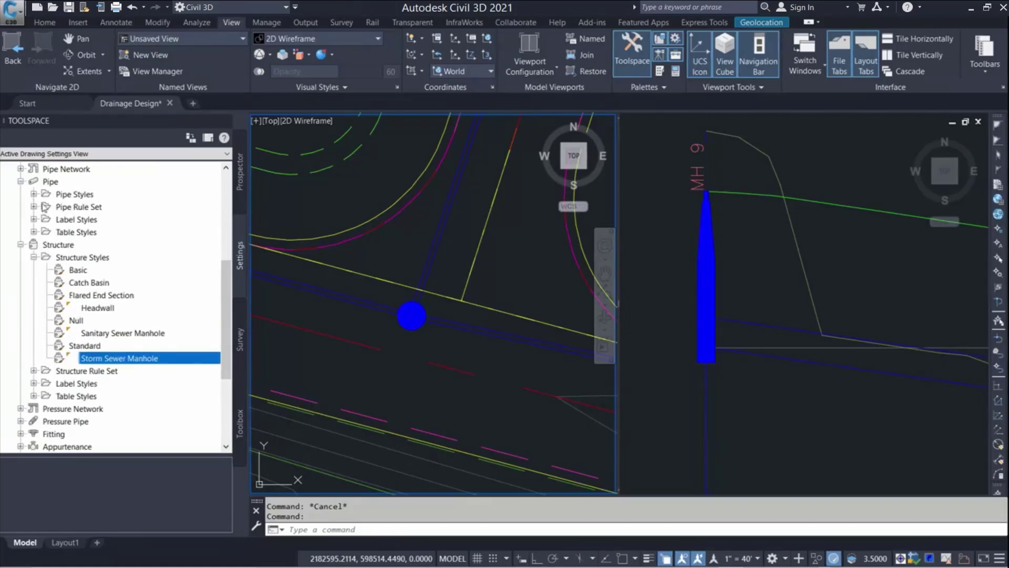
left_click(34, 194)
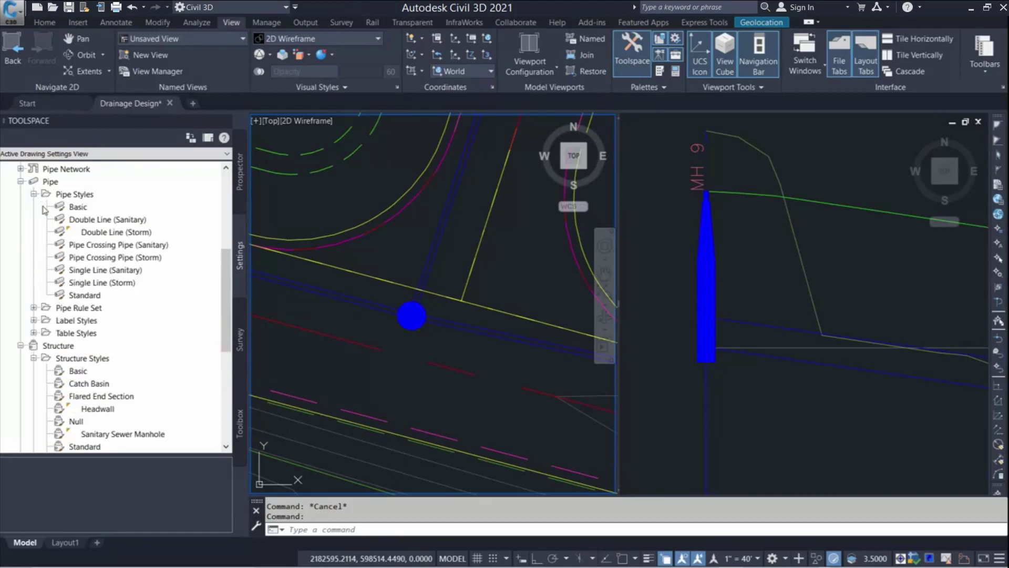
left_click(131, 234)
right_click(137, 239)
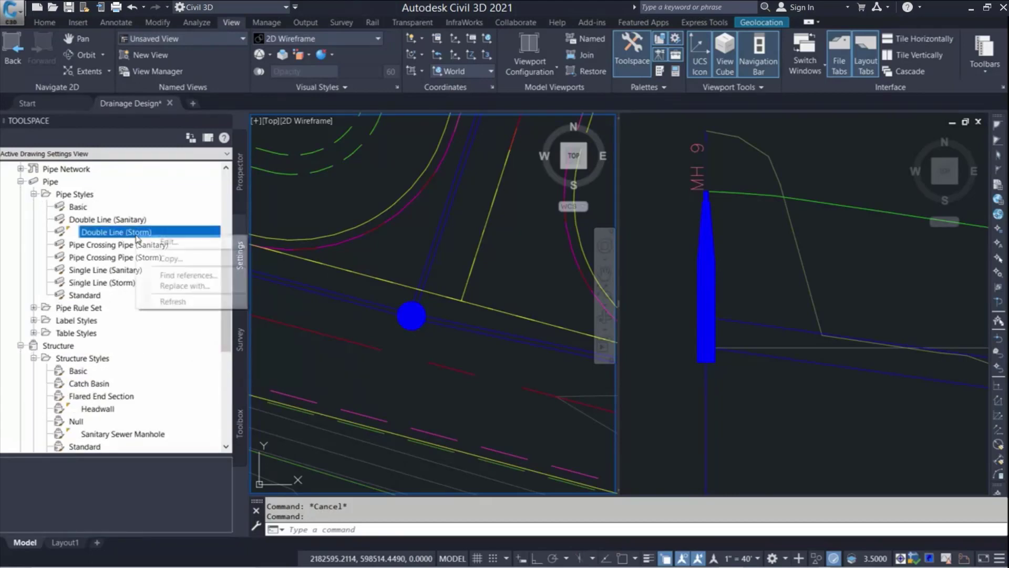
left_click(182, 243)
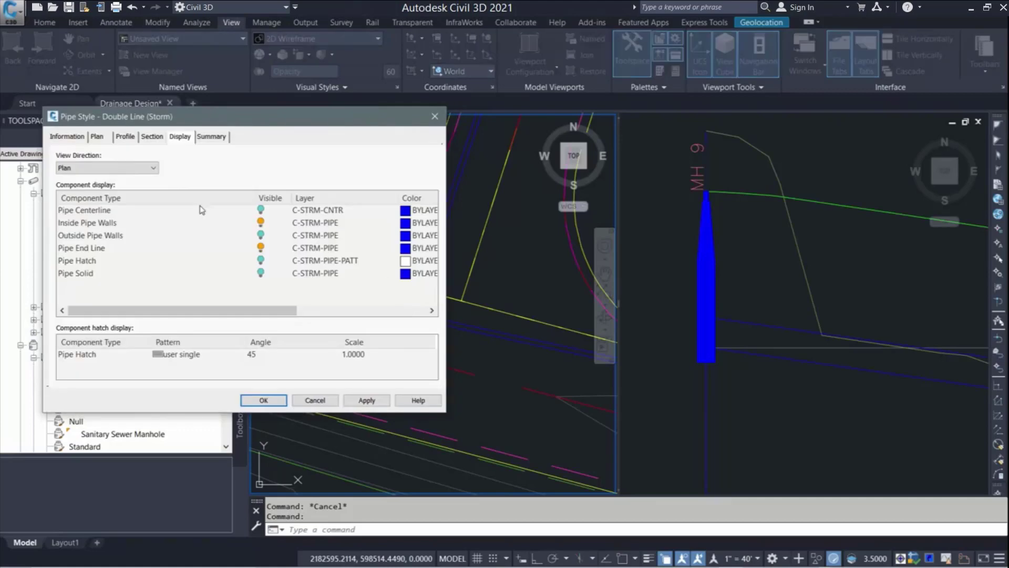
left_click(66, 136)
triple_click(97, 167)
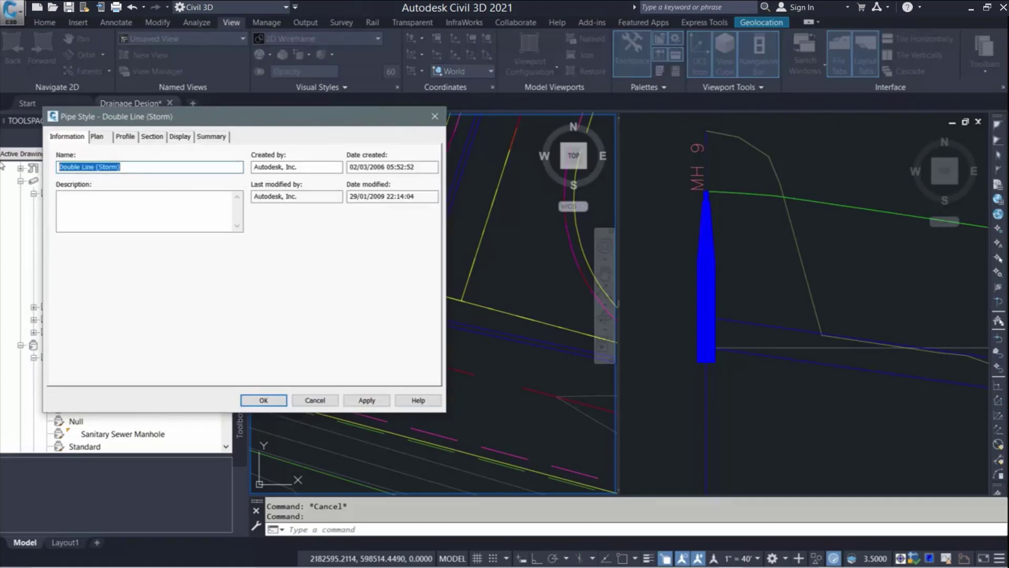
type("Storm")
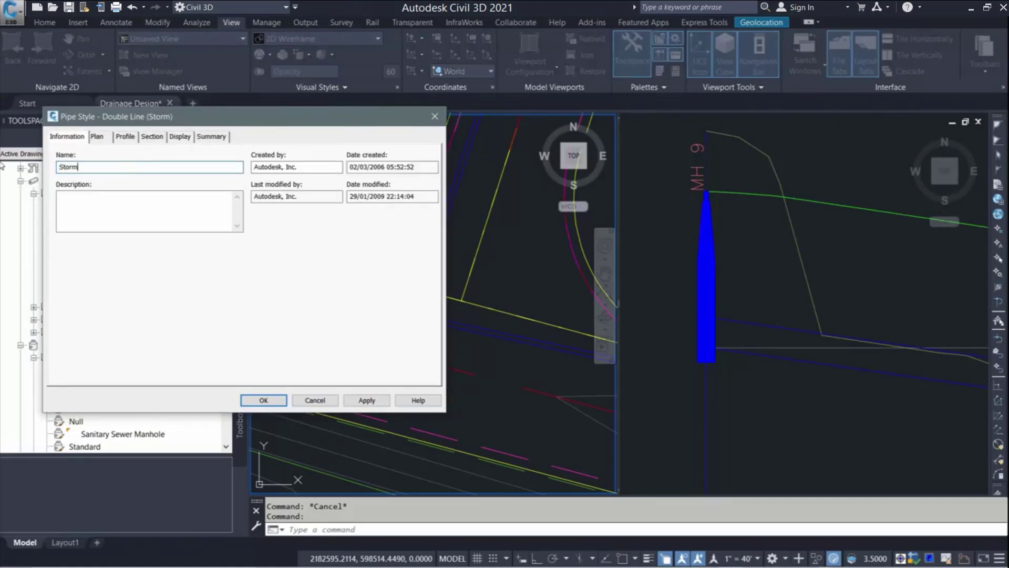
- Try user-defined wall sizes and hatching to inner and outer walls for the pipe plan, returning to part dimensions and walls-only hatching
left_click(105, 138)
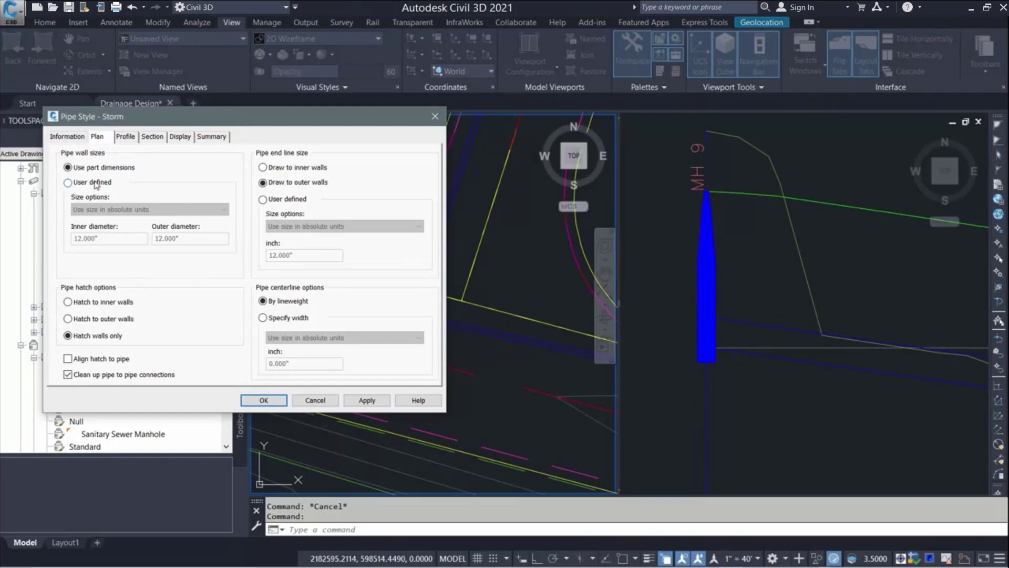
left_click(68, 182)
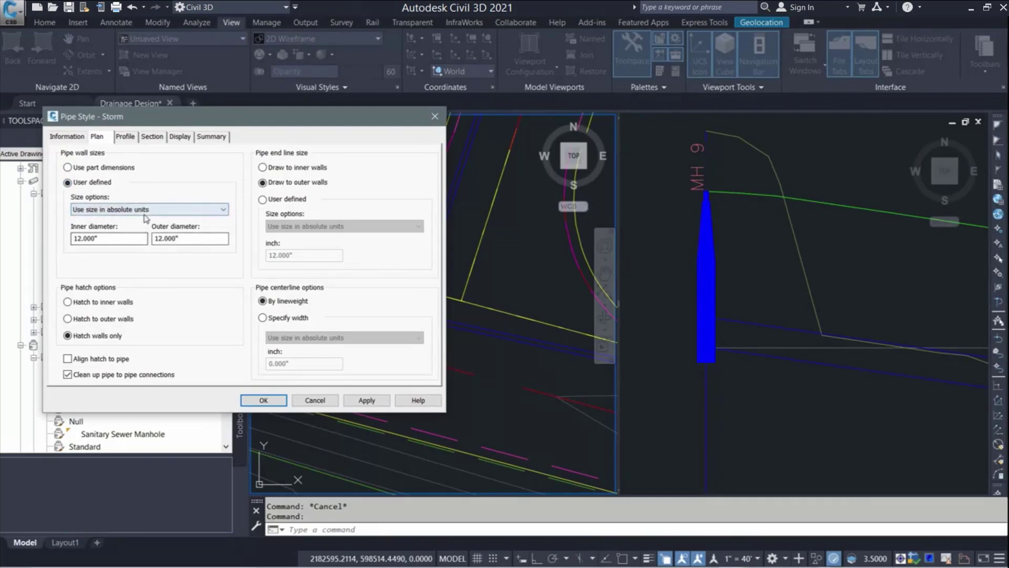
left_click(68, 168)
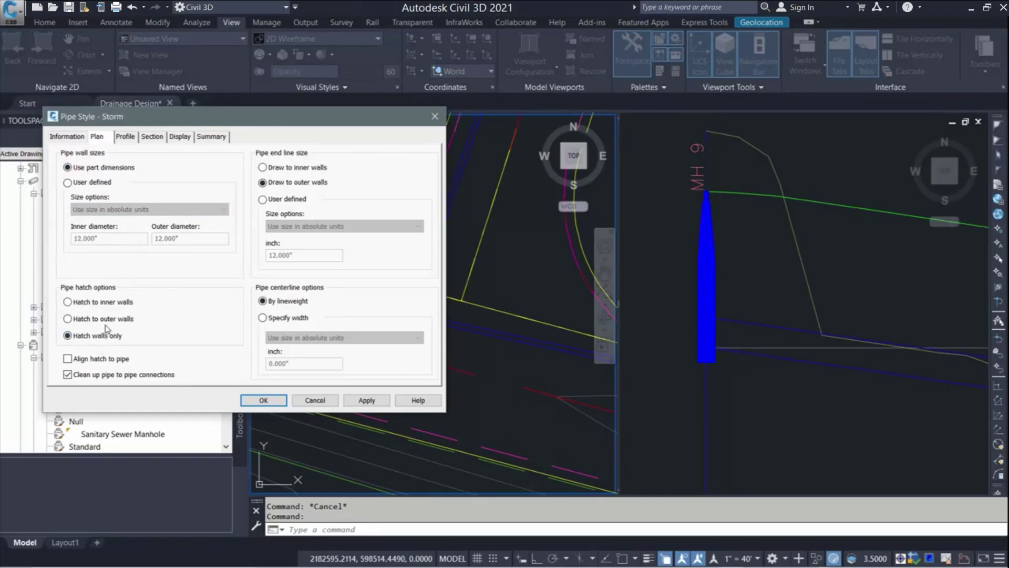
left_click(78, 303)
left_click(83, 319)
left_click(81, 337)
- Specify a width for the plan pipe centerline and have it drawn to the inner walls
left_click(262, 318)
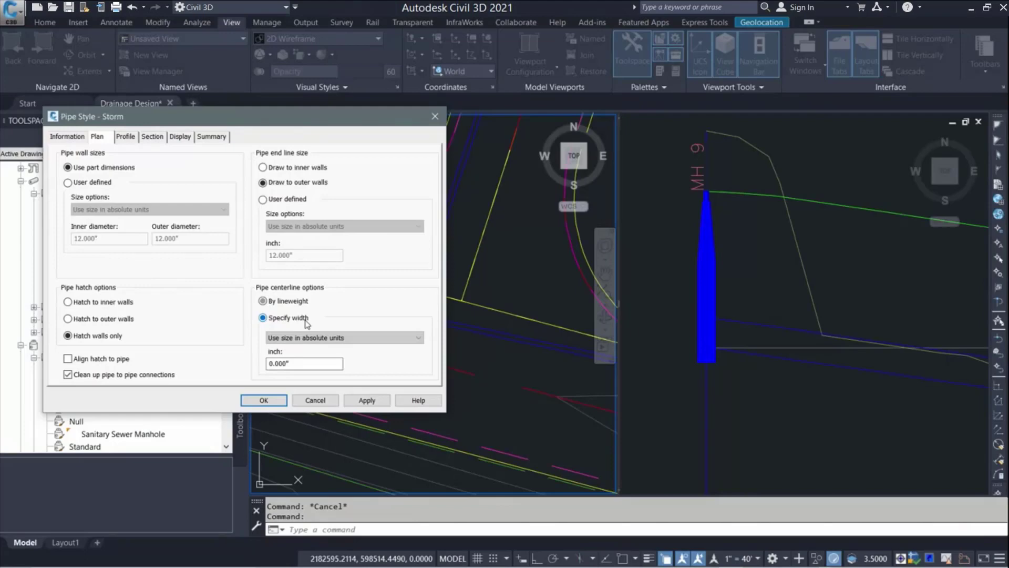
left_click(379, 341)
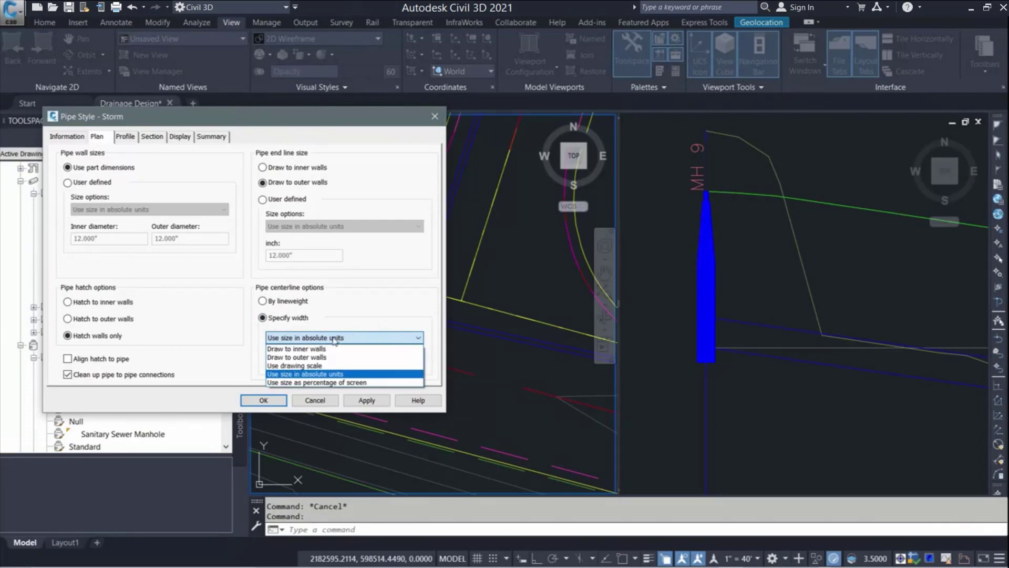
left_click(322, 349)
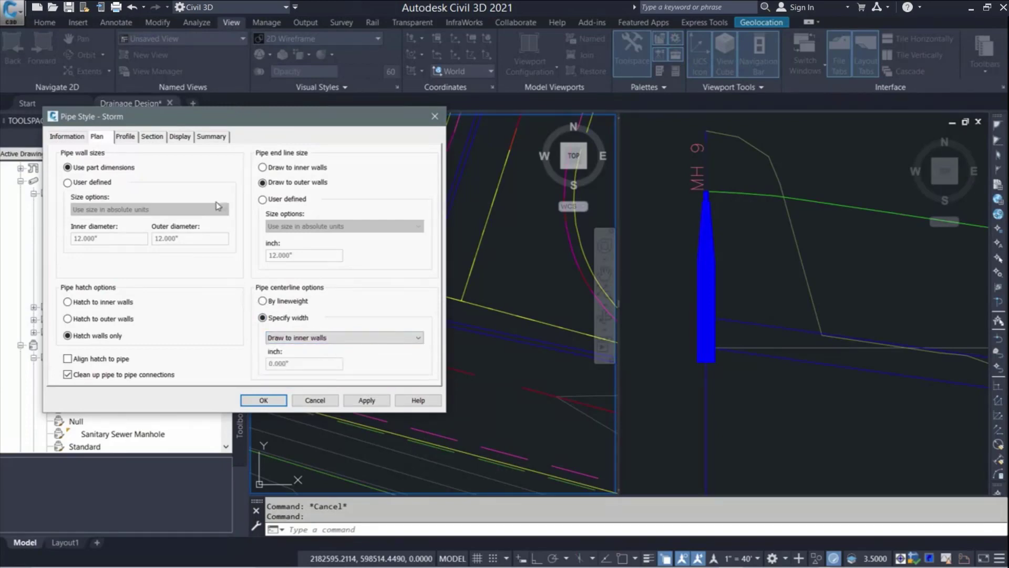
- For the plan view direction, hide Inside Pipe Walls and Pipe End Line, show Pipe Centerline, and apply the style changes
left_click(188, 137)
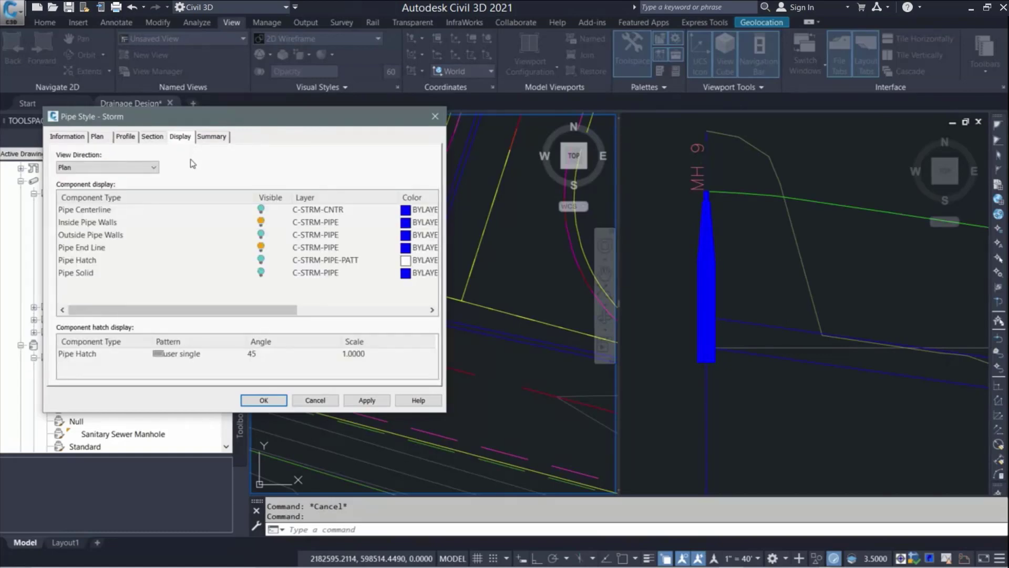
left_click(261, 222)
left_click(261, 247)
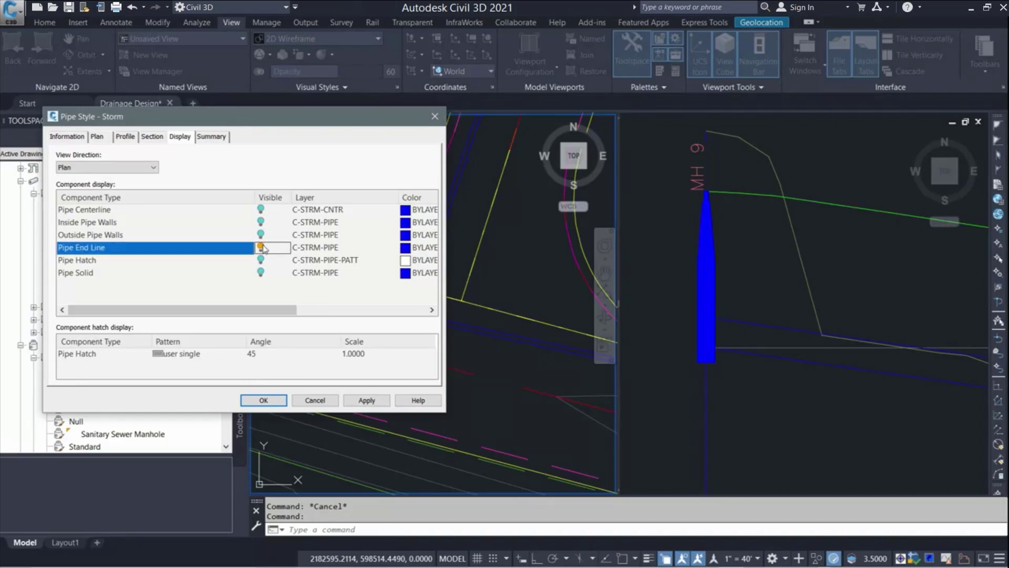
left_click(262, 210)
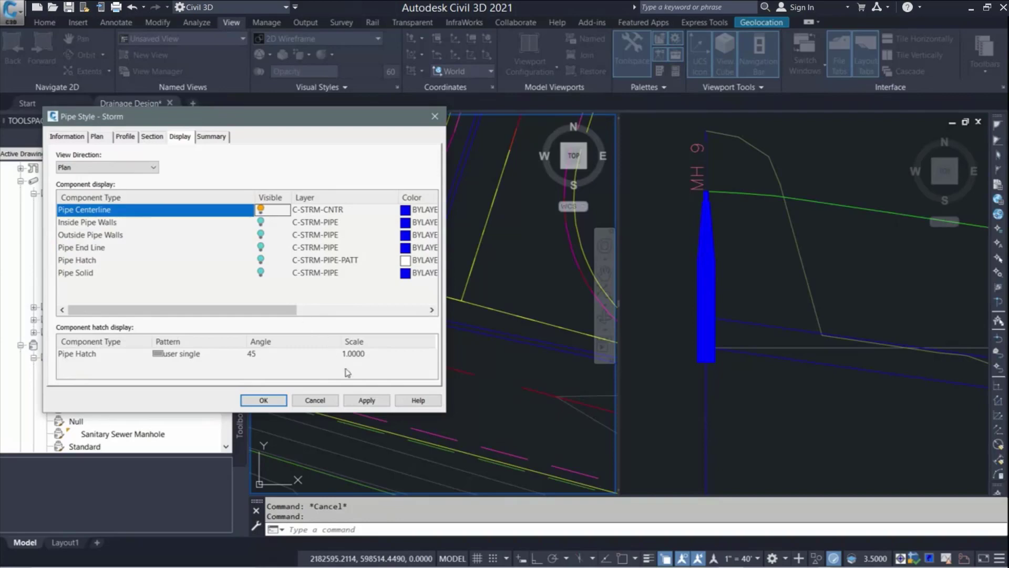
left_click(366, 400)
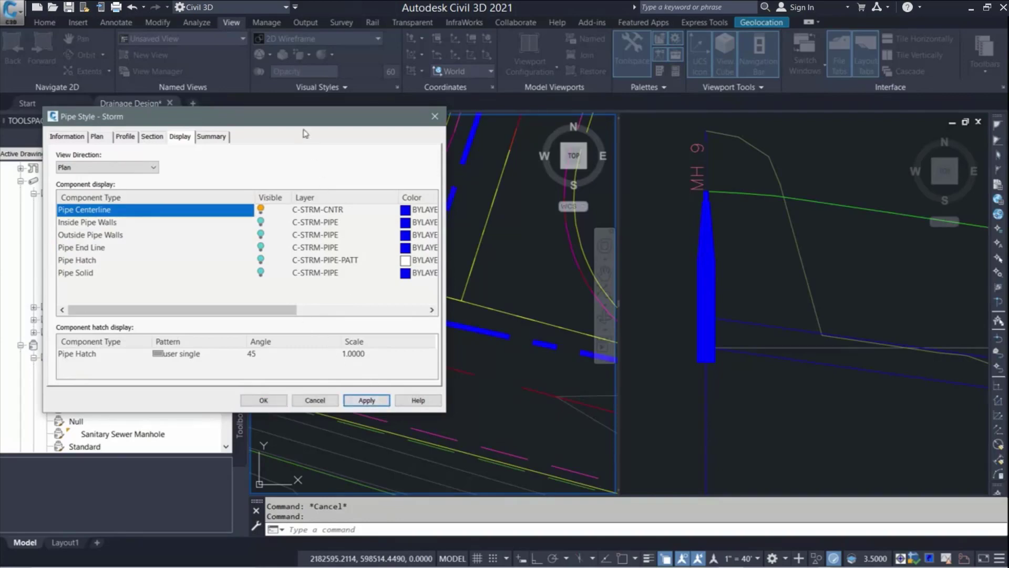
mouse_move(299, 118)
left_mouse_down()
mouse_move(277, 382)
mouse_move(337, 136)
left_mouse_up()
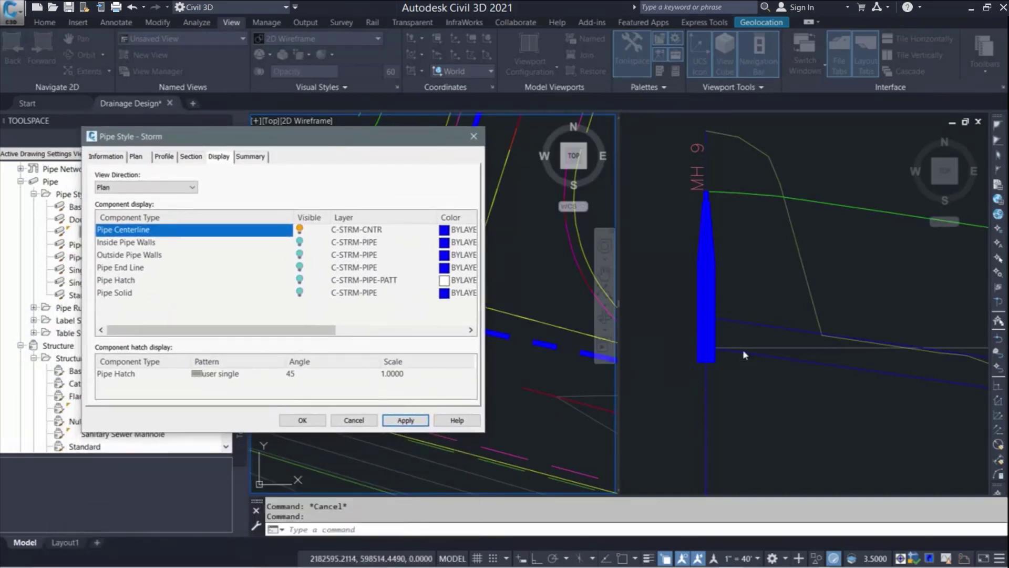
- For the profile view direction, show Outside Pipe Walls and hide Pipe End Line
left_click(164, 156)
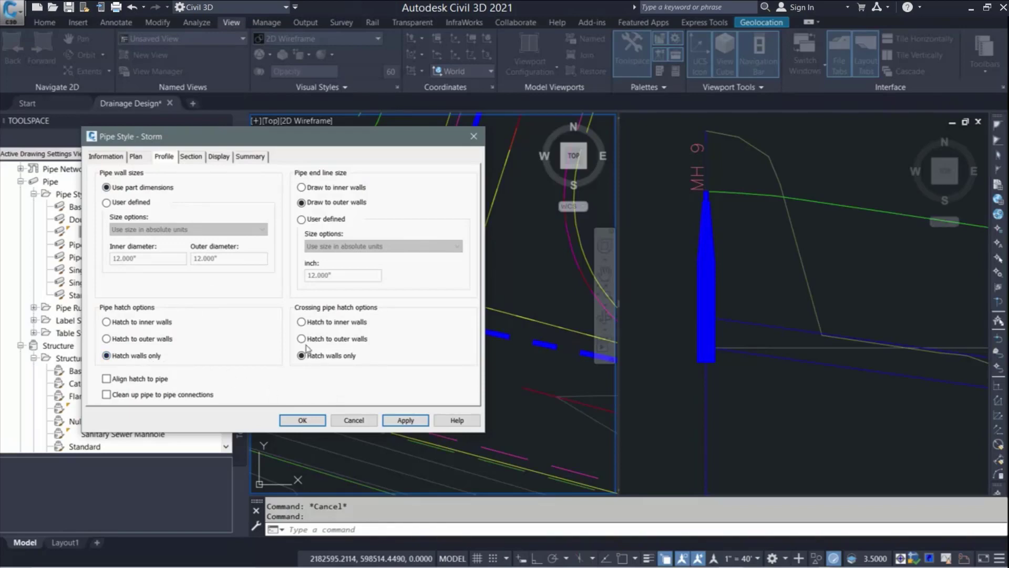
left_click(201, 158)
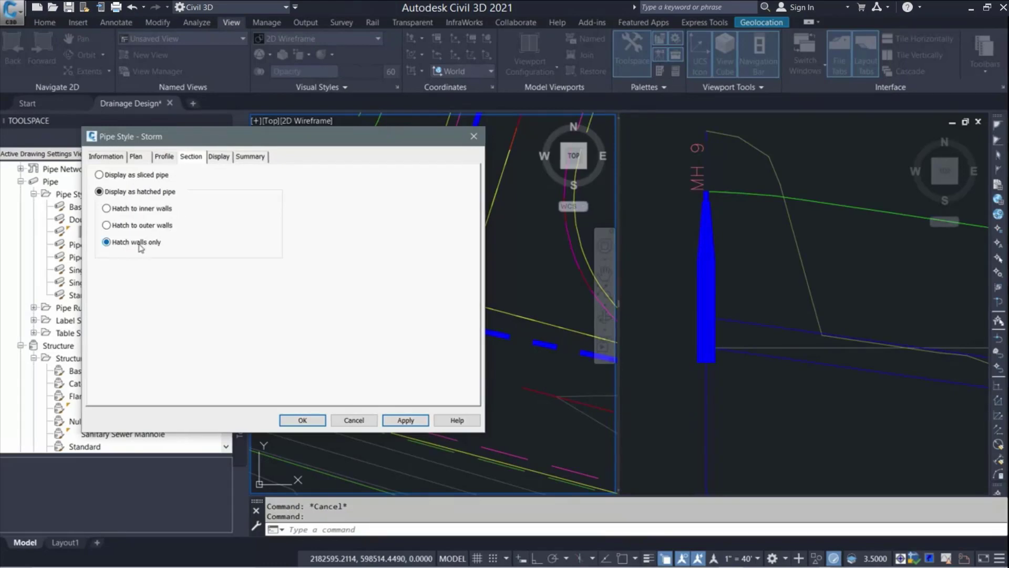
left_click(218, 157)
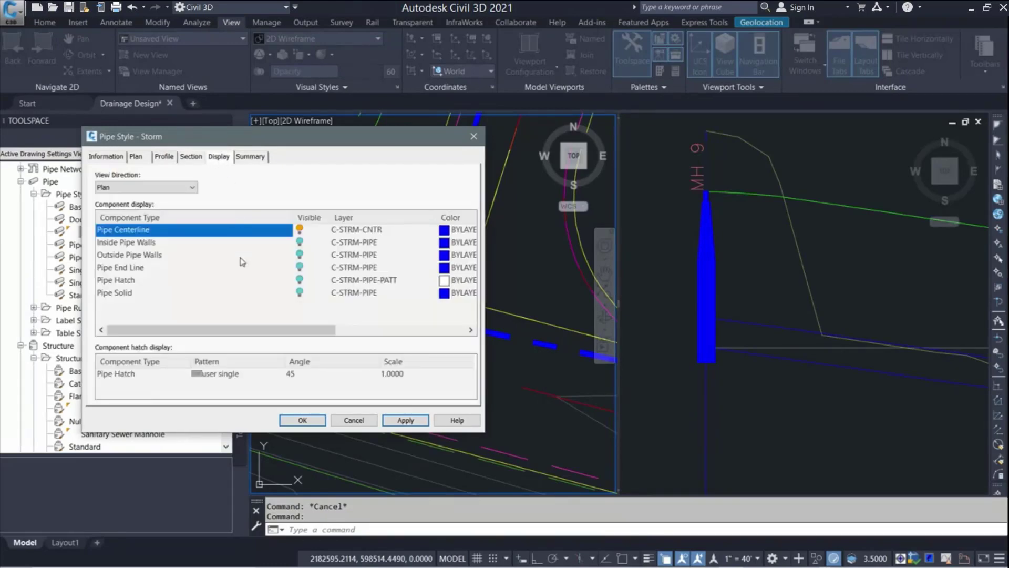
left_click(194, 190)
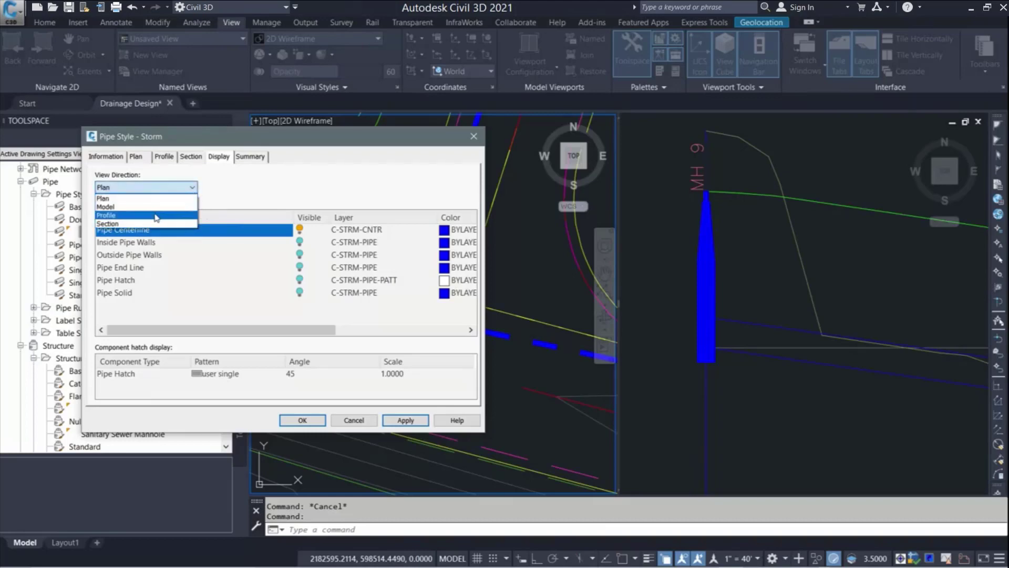
left_click(156, 216)
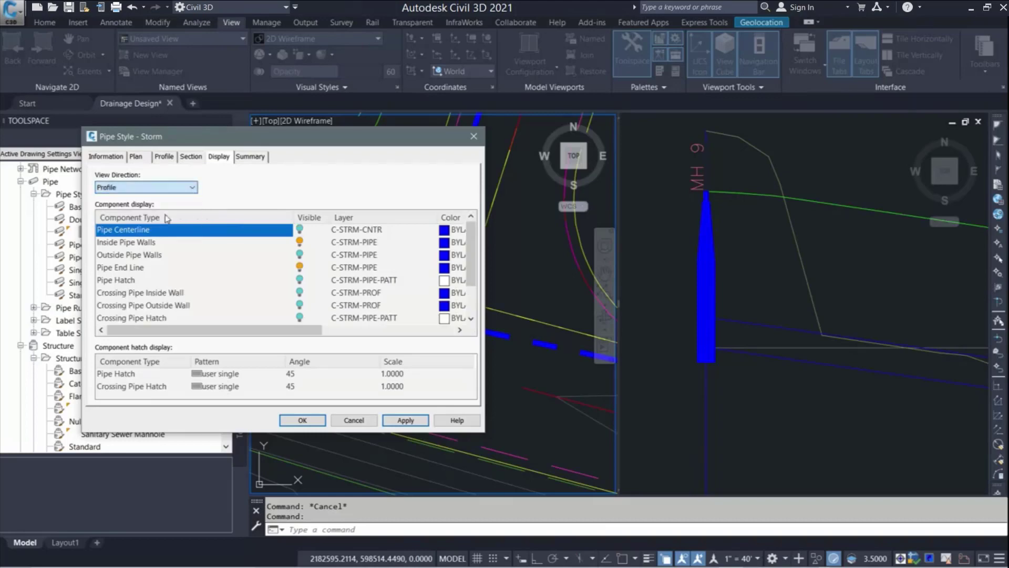
left_click(299, 254)
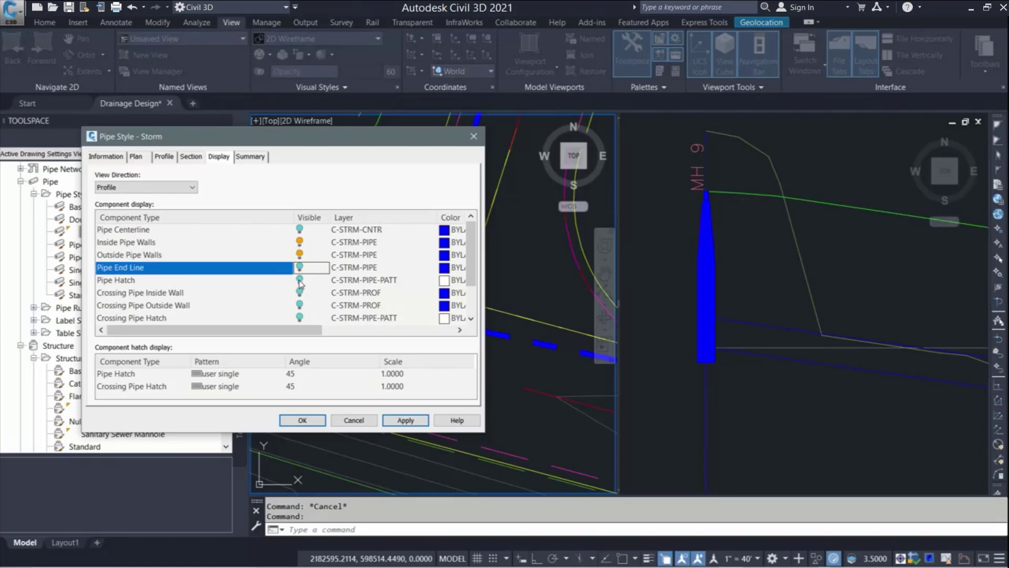
- Turn on the Pipe Hatch component for the profile view direction and set its color to blue
left_click(299, 280)
left_click(442, 281)
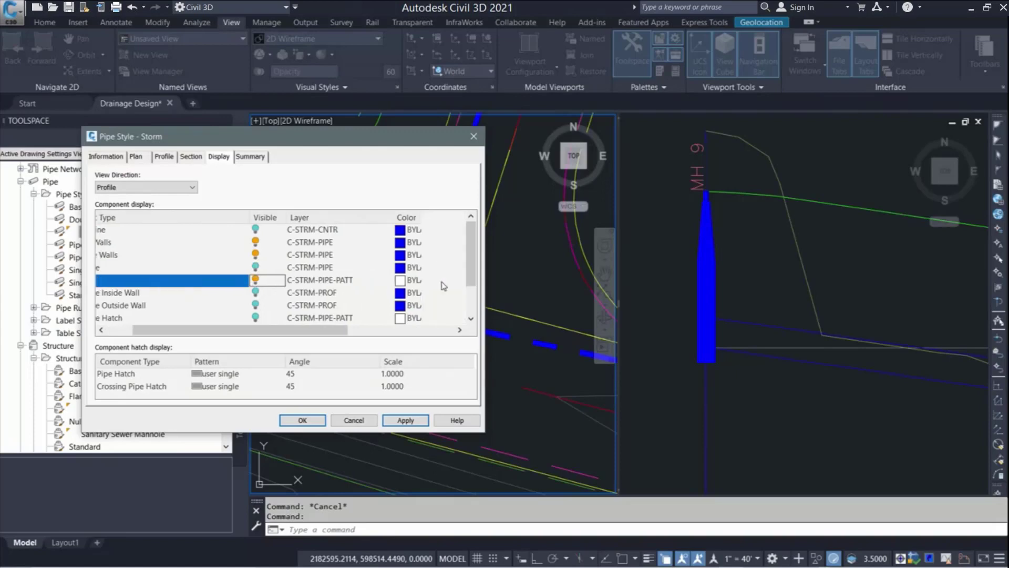
left_click(444, 304)
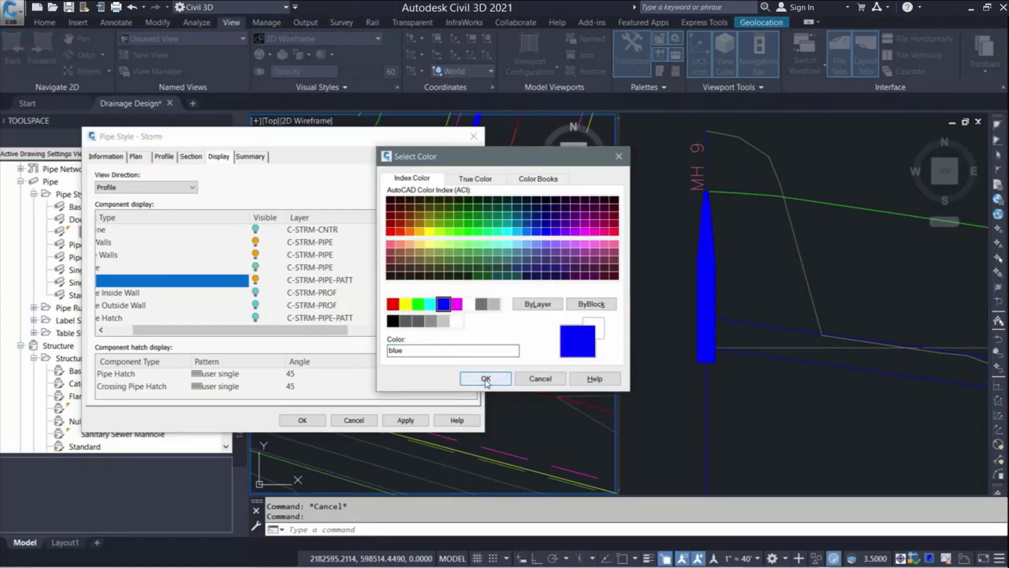
left_click(485, 378)
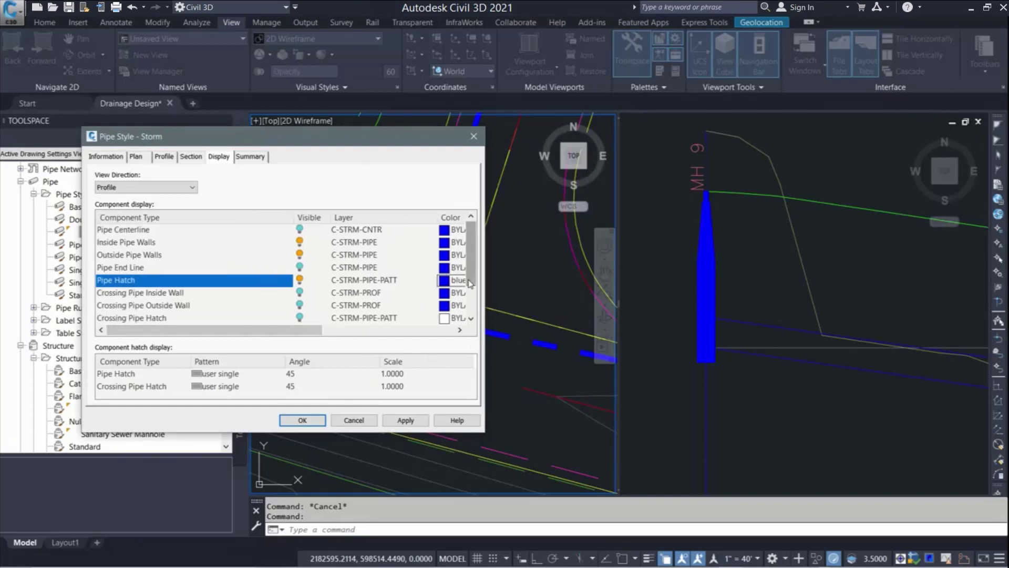
- Set the profile Pipe Hatch pattern to Solid Fill
left_click_drag(469, 280, 467, 310)
scroll(467, 309, "up", 1)
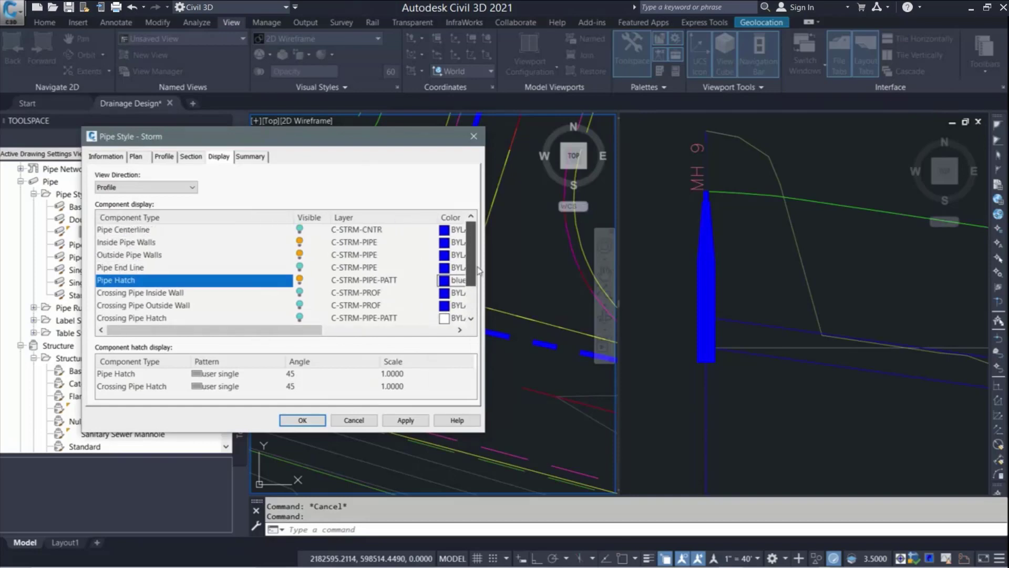
double_click(217, 374)
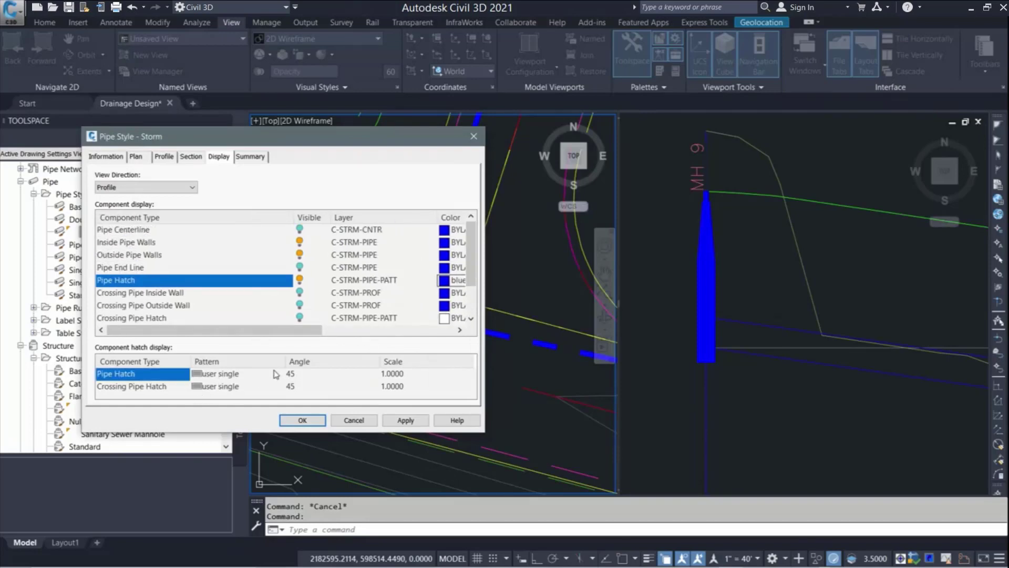
left_click(310, 255)
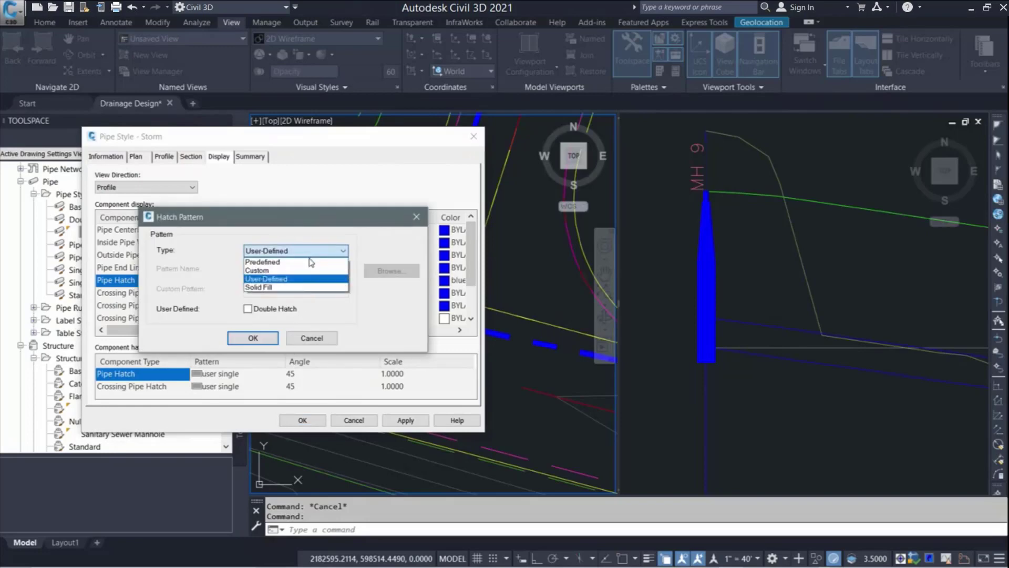
left_click(289, 287)
left_click(262, 337)
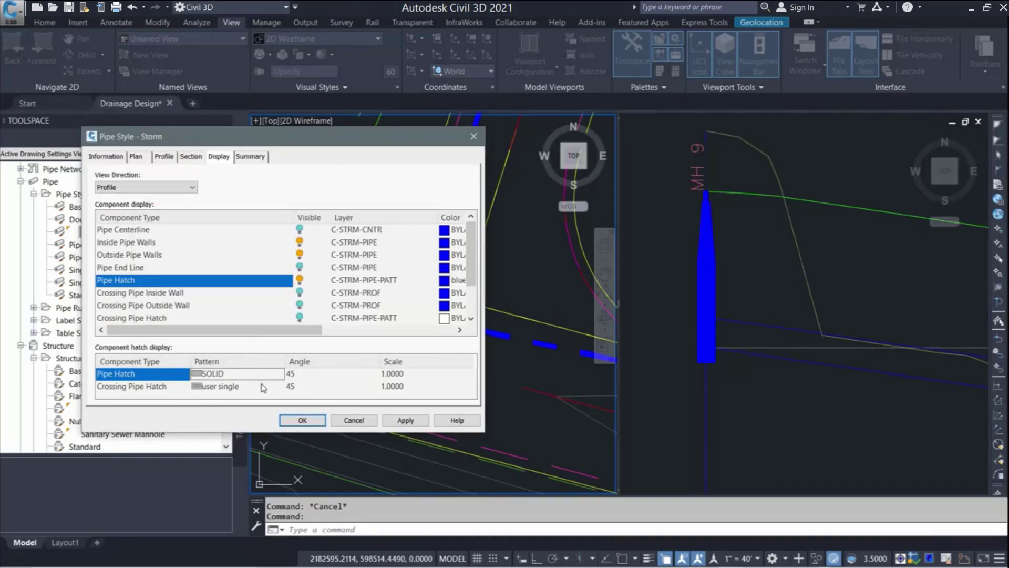
- For the section view direction, show Crossing Pipe Inside Wall and Crossing Pipe Hatch, and hide Sliced Solid Pipe Walls
left_click(161, 189)
left_click(129, 223)
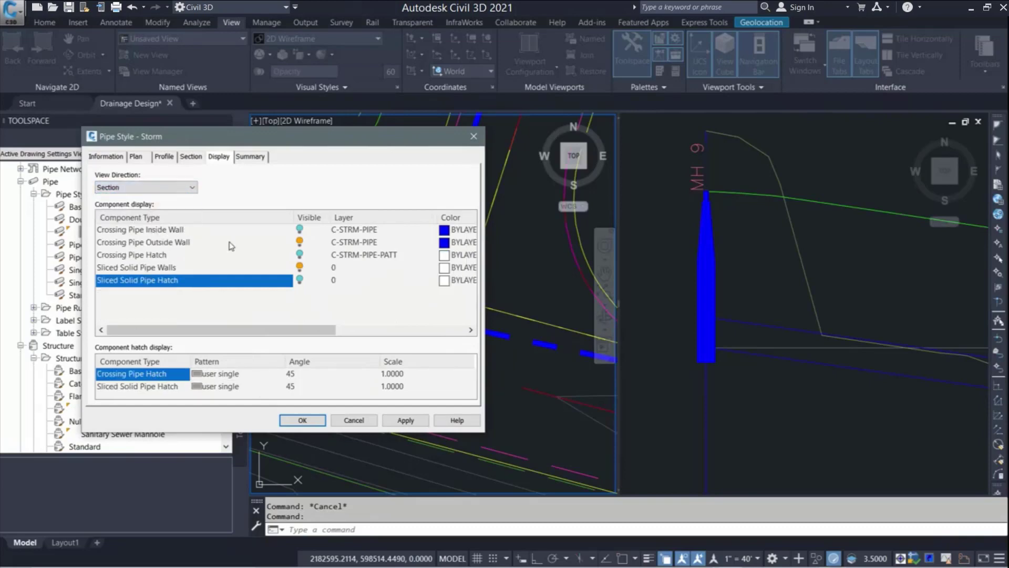
left_click(303, 231)
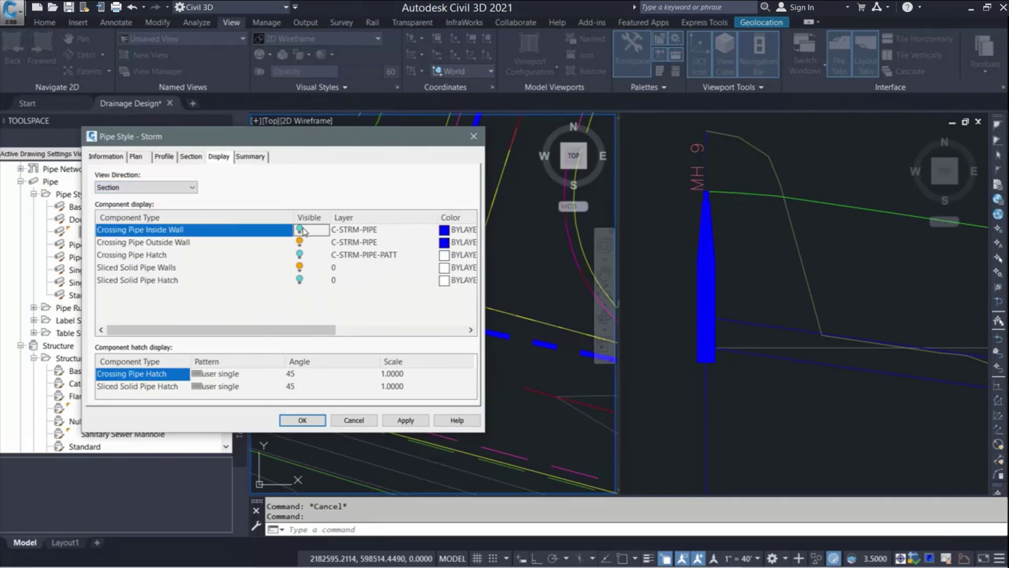
left_click(300, 256)
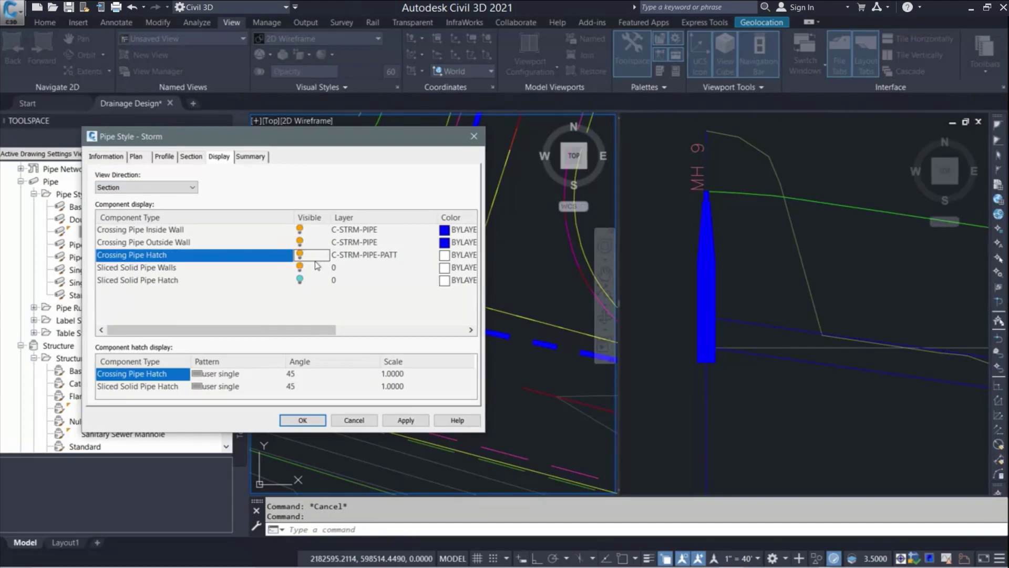
left_click(297, 267)
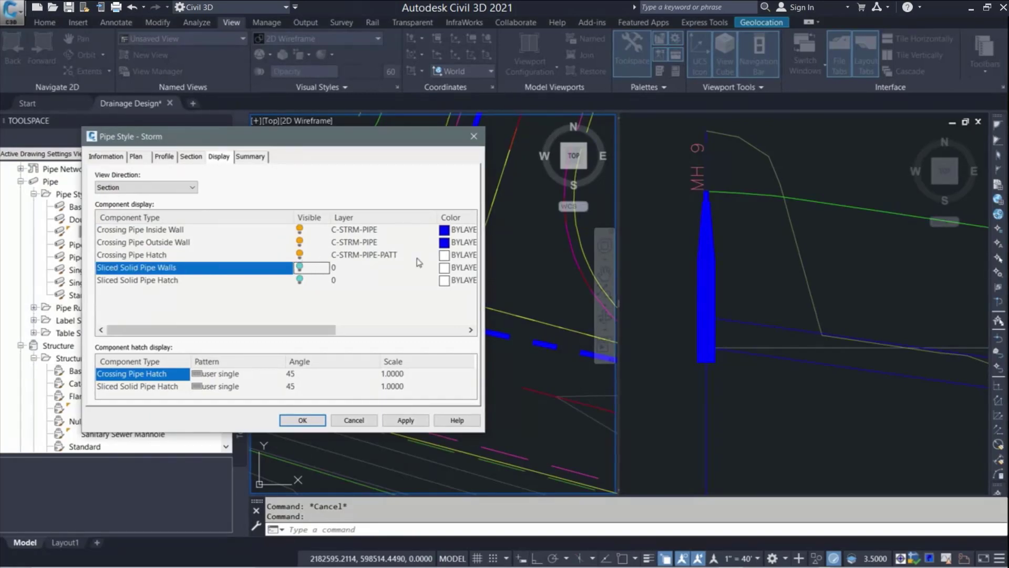
- Set the section Crossing Pipe Hatch color to blue, then apply and save the Storm pipe style
left_click(444, 255)
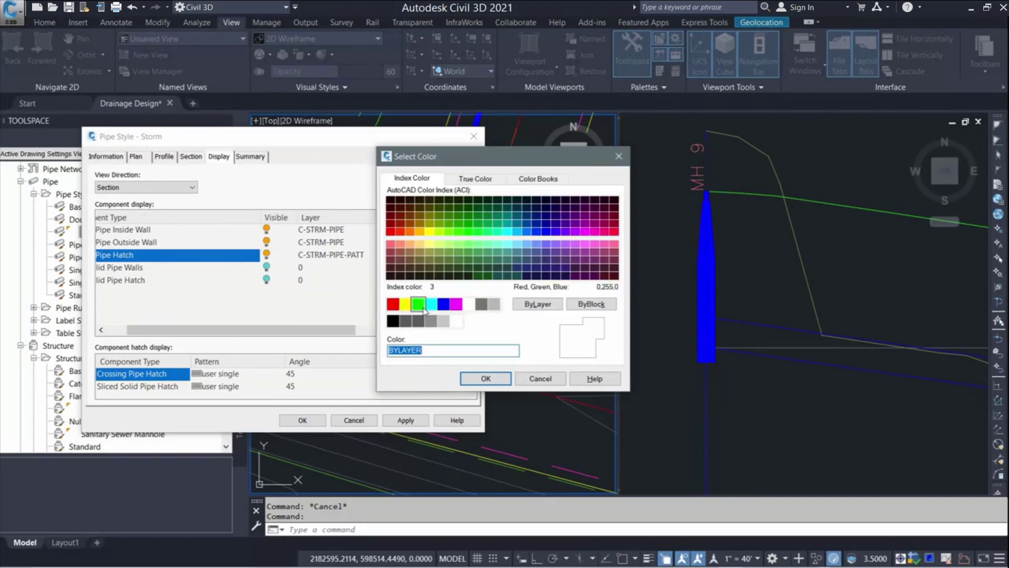
left_click(443, 305)
left_click(485, 379)
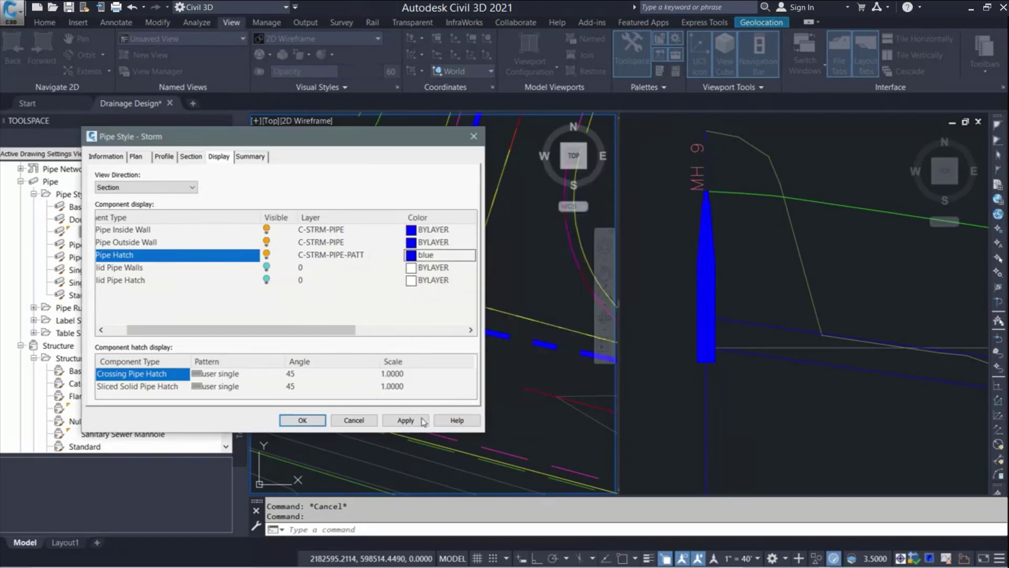
left_click(405, 421)
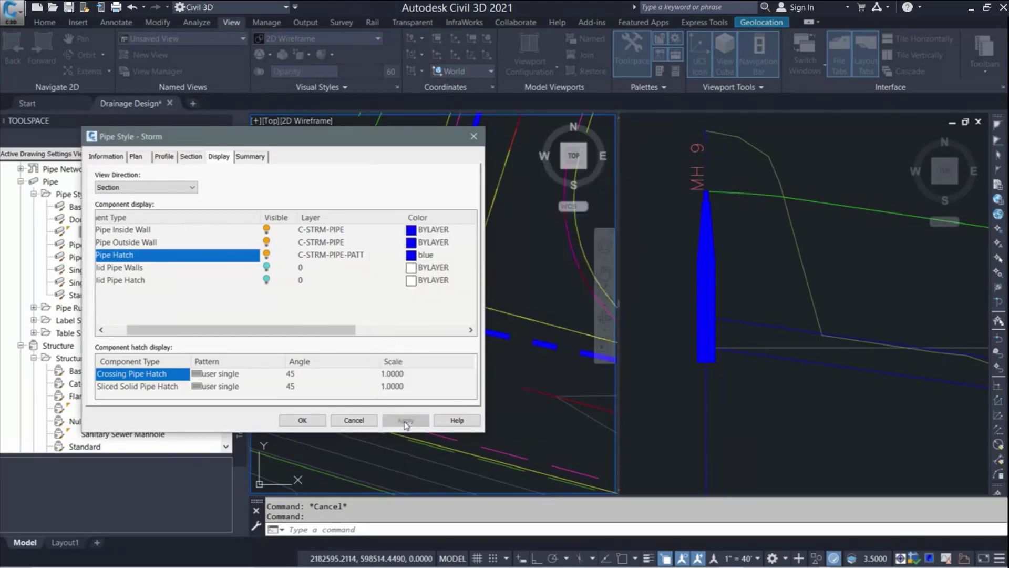
left_click(303, 419)
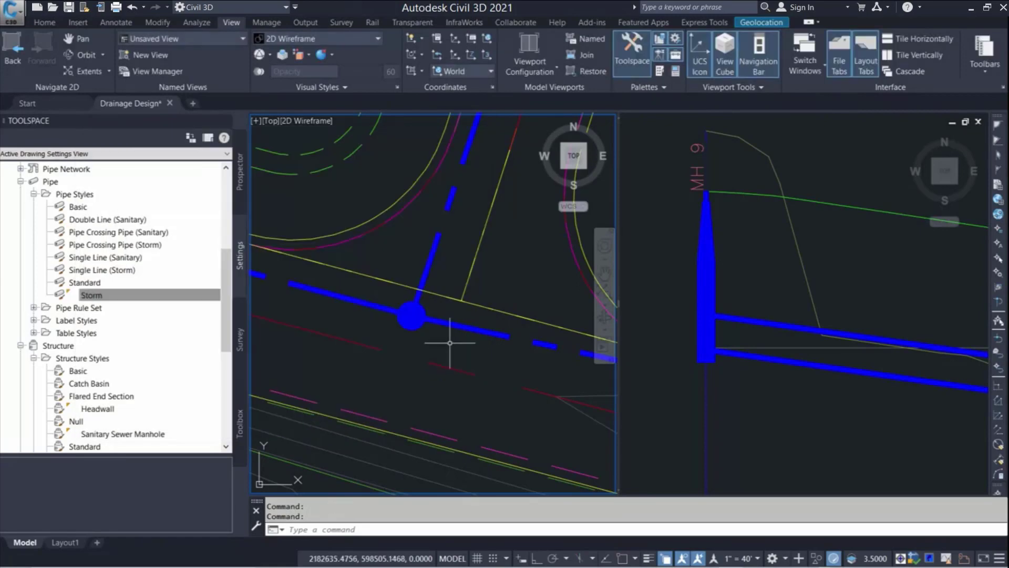
- Examine the restyled storm pipes and manholes in both the profile view and the plan view
left_click(767, 308)
scroll(776, 294, "down", 2)
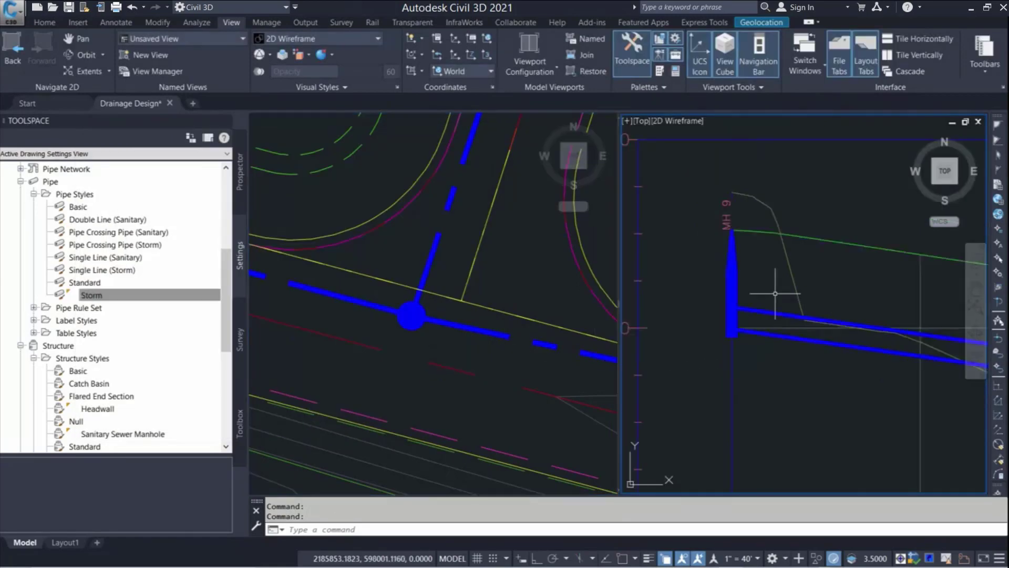
scroll(775, 293, "down", 2)
middle_click_drag(762, 331, 775, 351)
left_click(446, 309)
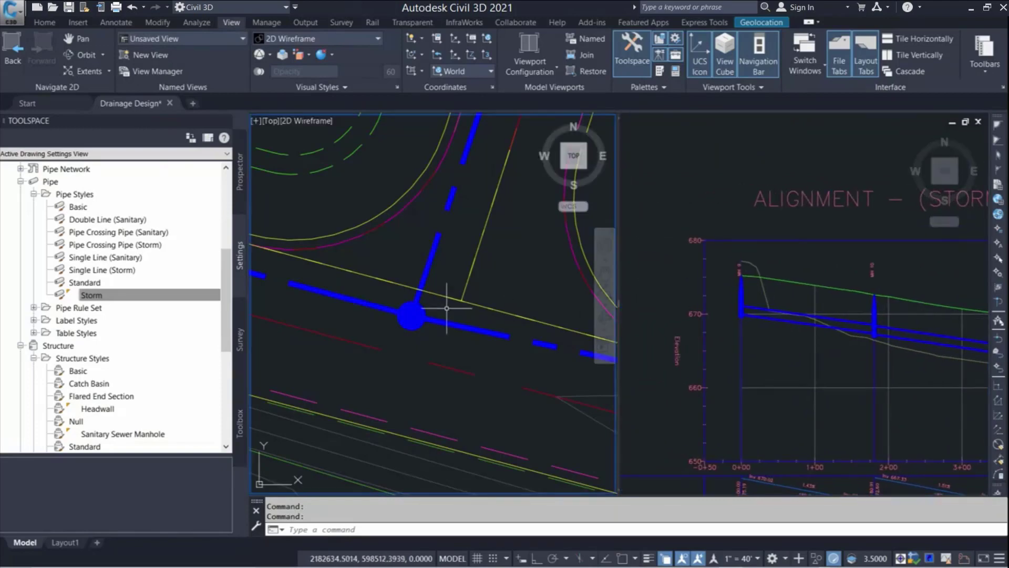
scroll(446, 308, "down", 3)
middle_click_drag(441, 349, 454, 375)
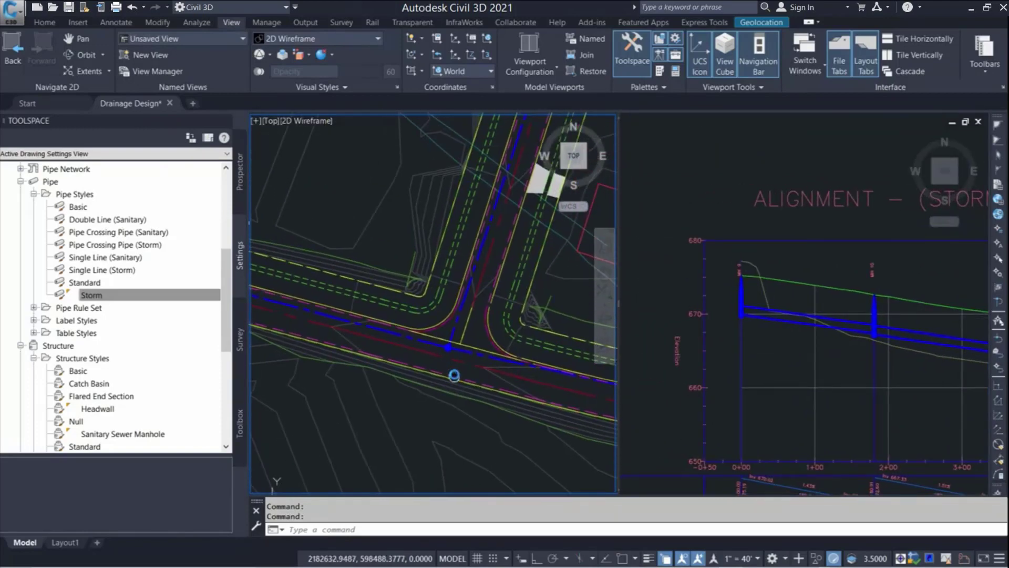